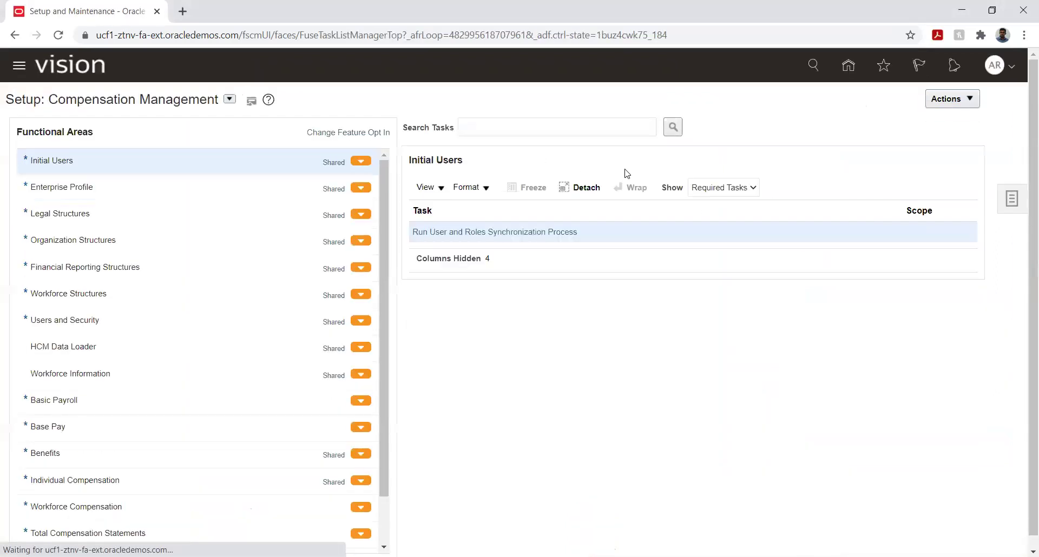
# Go to Manage Implementation Projects from the setup page's Tasks panel.
pyautogui.click(1011, 199)
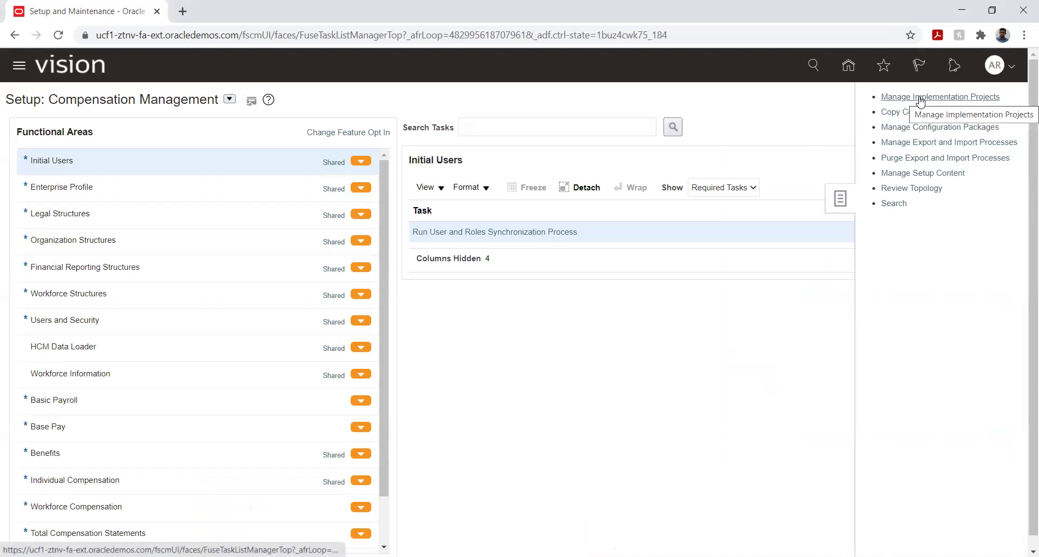
pyautogui.click(919, 99)
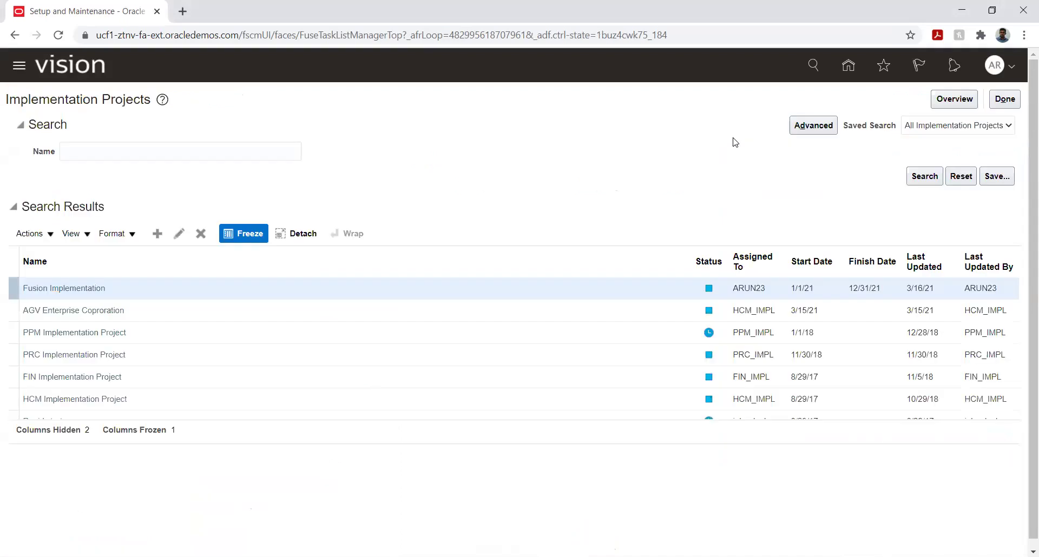
# Open Fusion Implementation and expand Financials, Common Applications Configuration and Enterprise Structures for Financials.
pyautogui.click(88, 288)
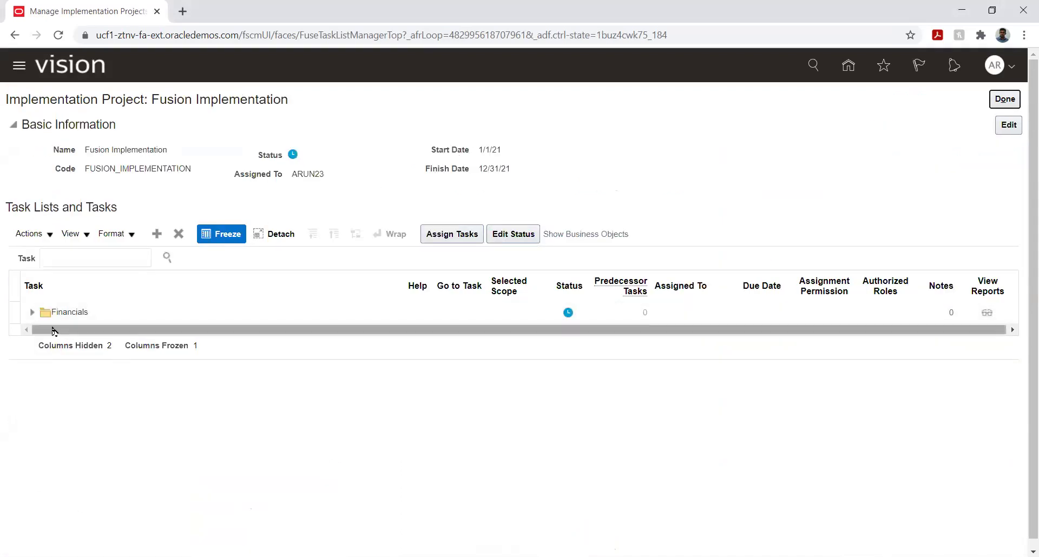
pyautogui.click(33, 312)
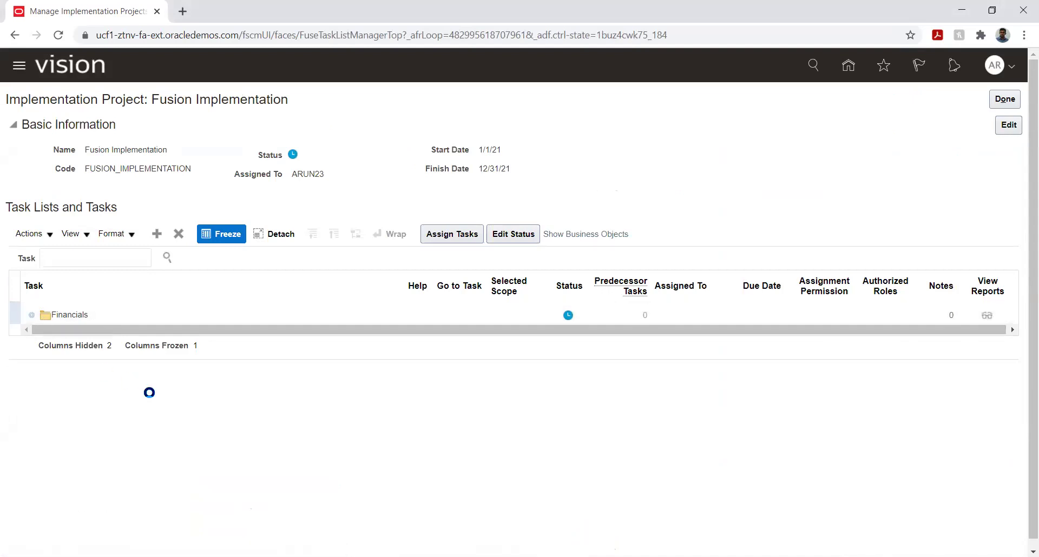
pyautogui.click(48, 338)
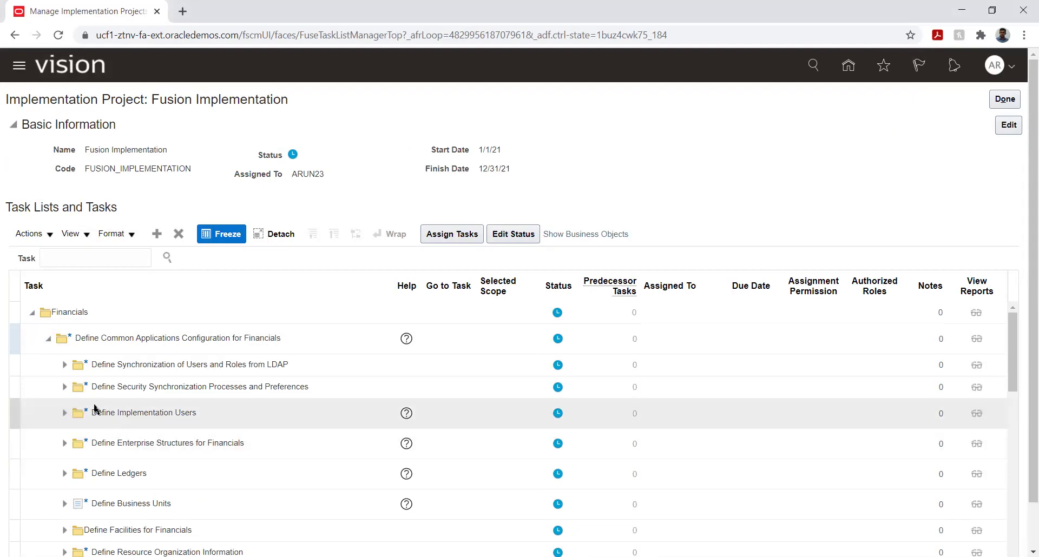
pyautogui.scroll(-2, 99, 433)
pyautogui.scroll(2, 97, 432)
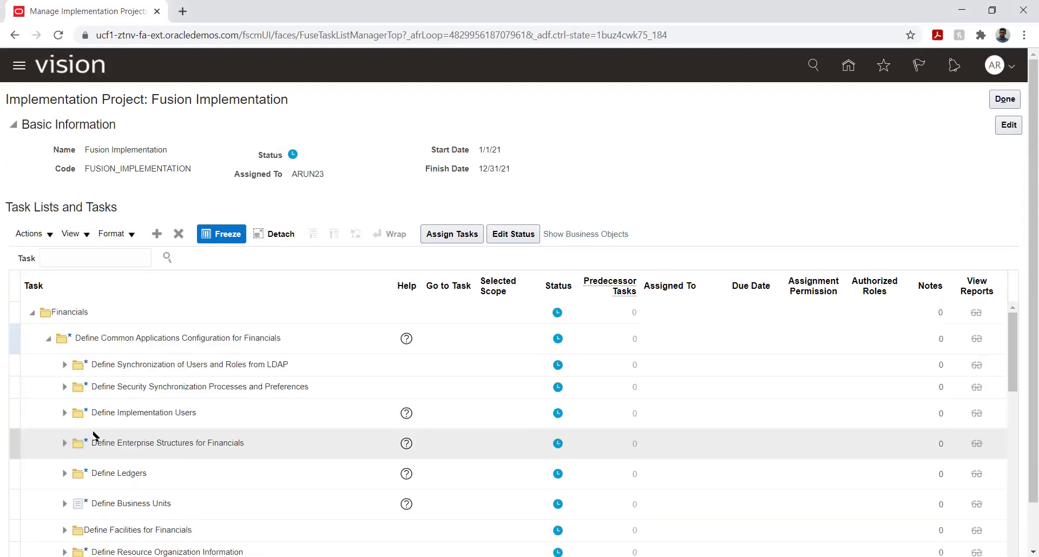
pyautogui.click(63, 444)
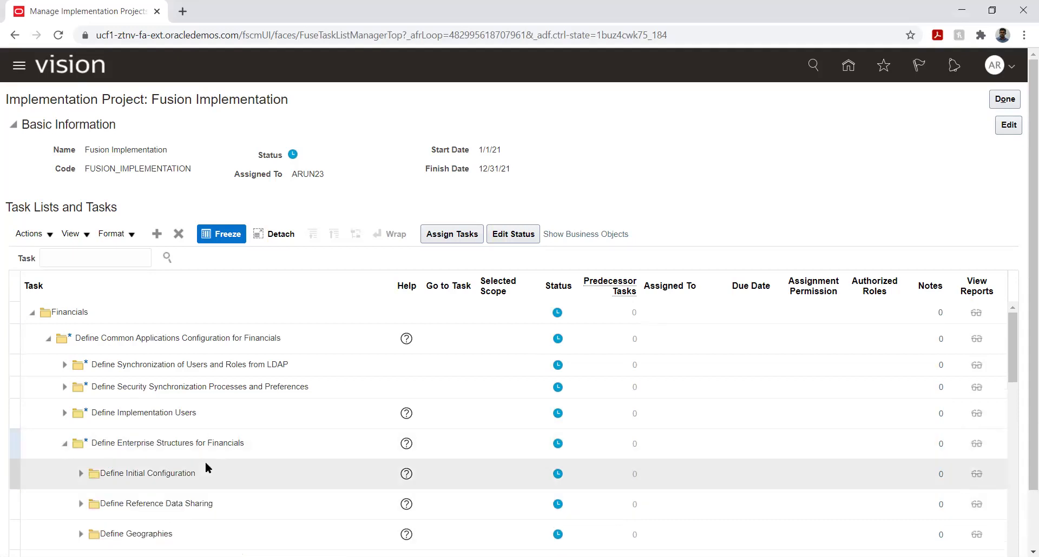
pyautogui.scroll(-3, 206, 462)
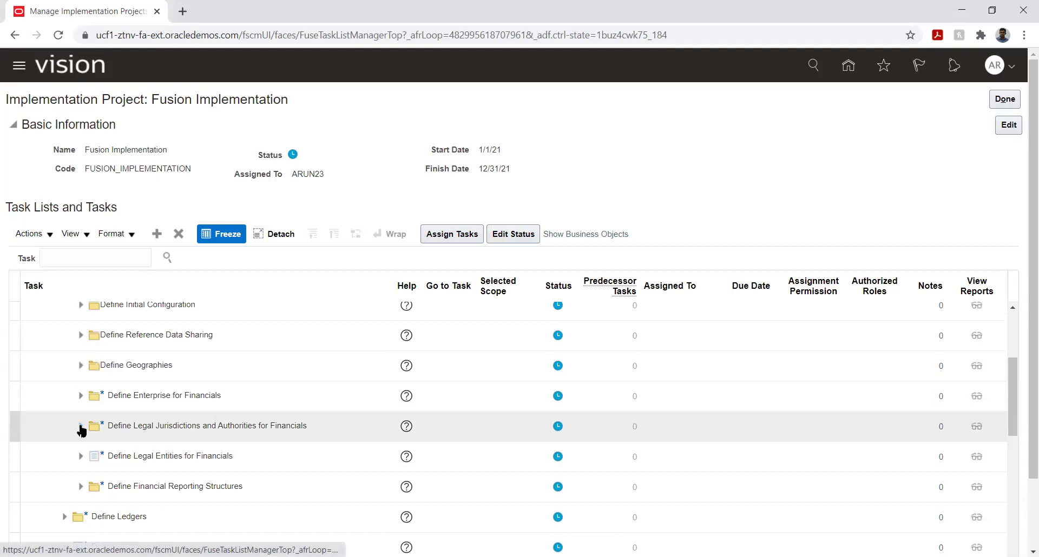
pyautogui.click(80, 395)
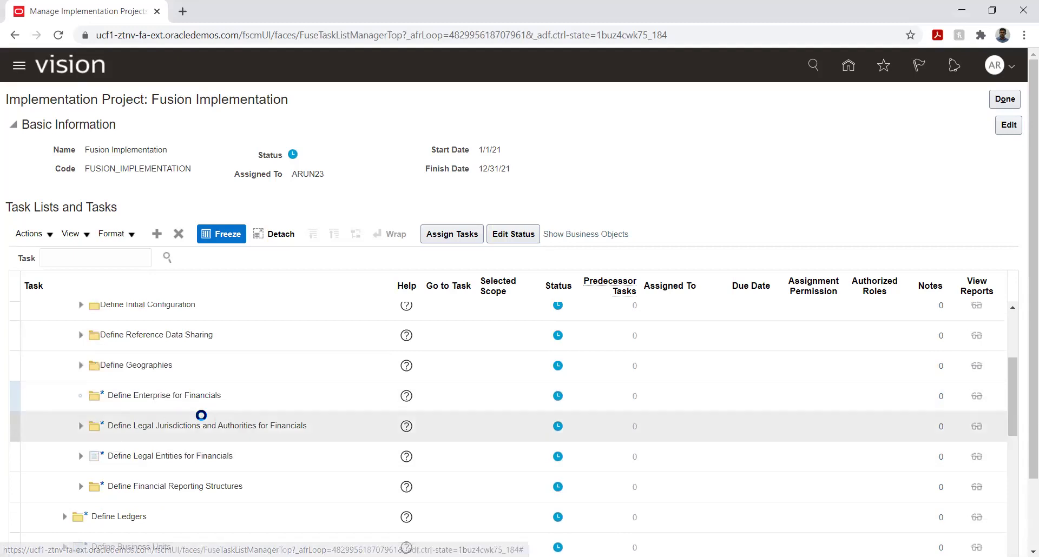
# Expand Define Financial Reporting Structures, Define Chart of Accounts and Define Calendars.
pyautogui.scroll(-3, 109, 439)
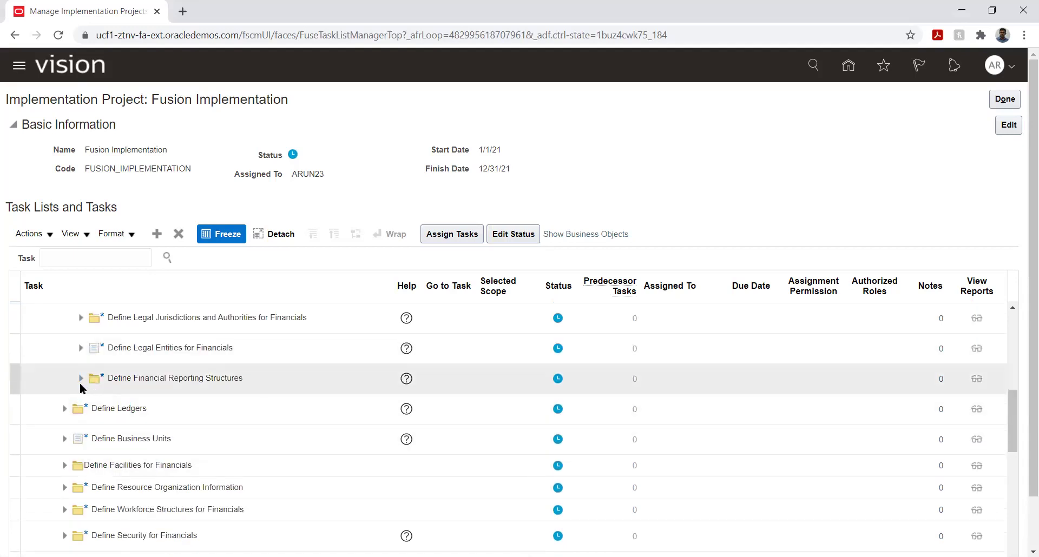
pyautogui.click(80, 378)
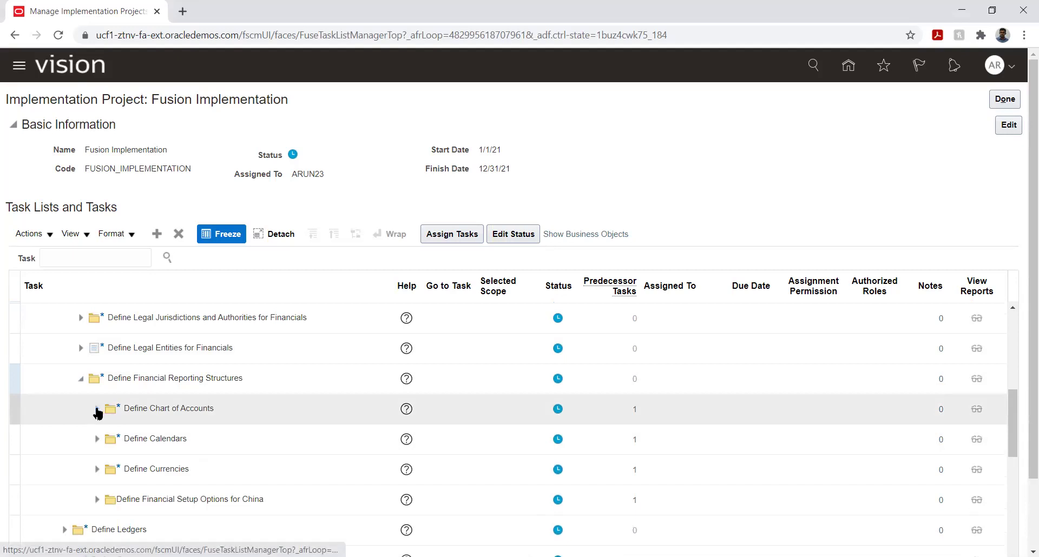
pyautogui.click(97, 410)
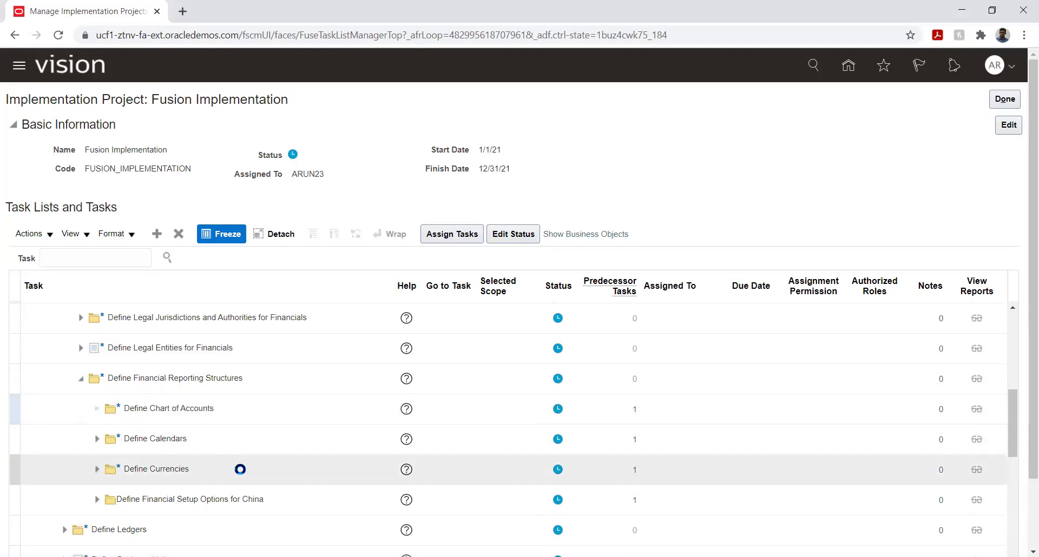
pyautogui.scroll(-10, 232, 439)
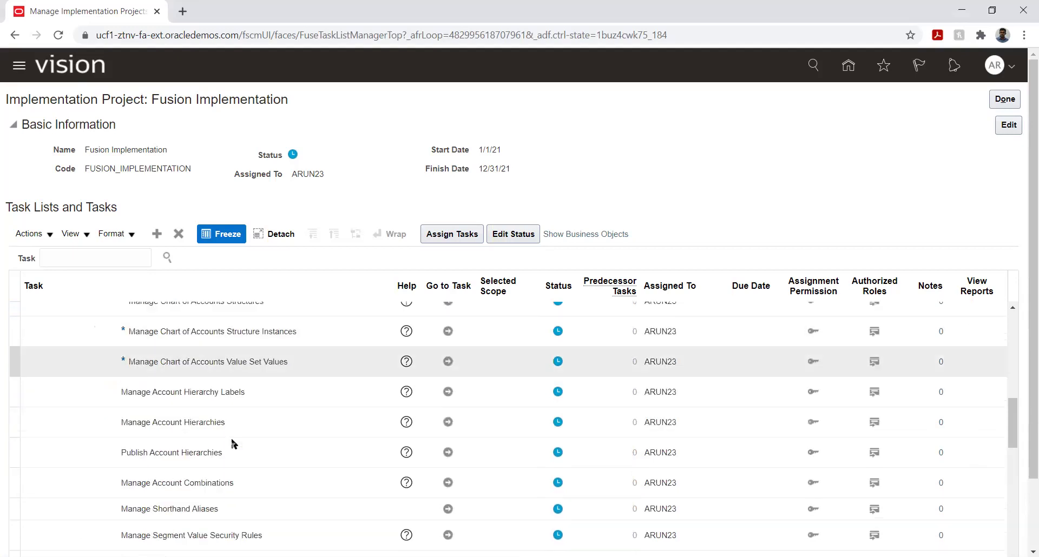
pyautogui.scroll(-2, 233, 444)
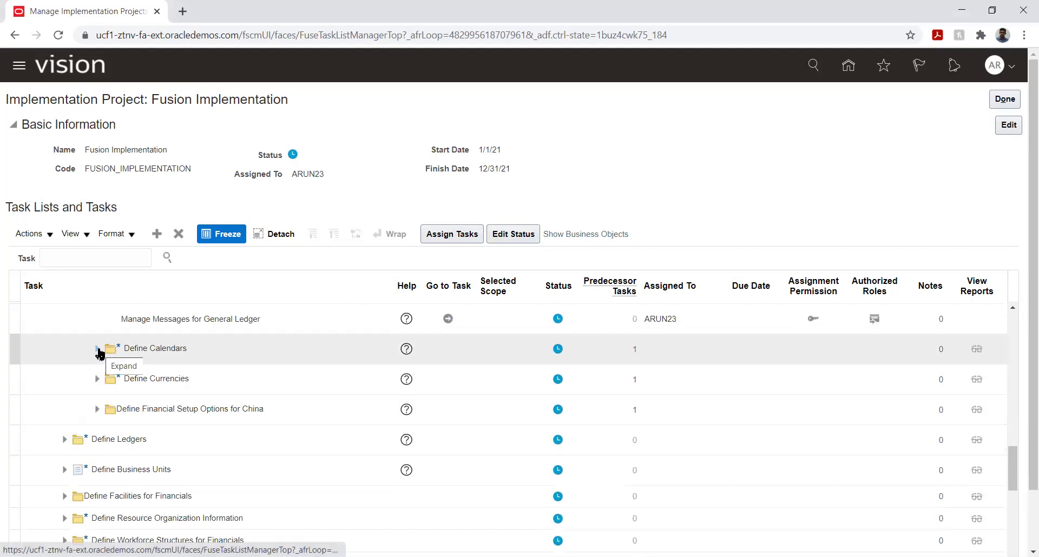
pyautogui.click(98, 351)
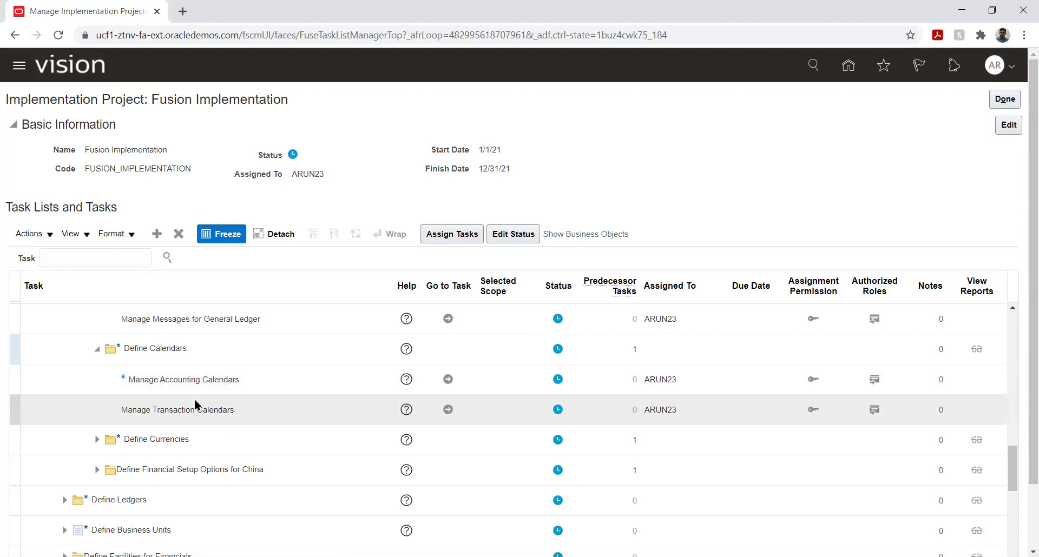
# Launch Manage Accounting Calendars and start a new calendar at its Name field.
pyautogui.scroll(3, 151, 427)
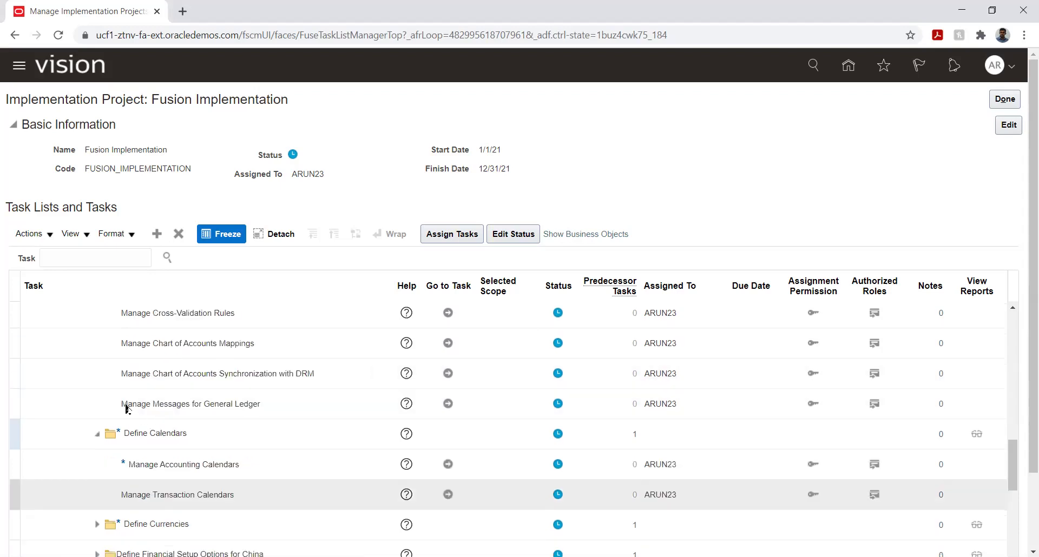
pyautogui.scroll(-5, 108, 401)
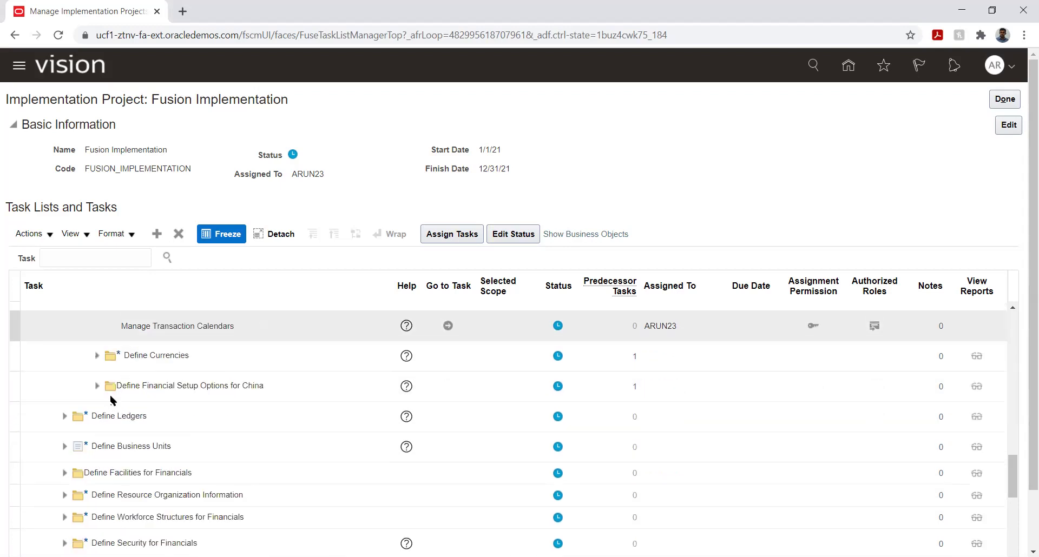
pyautogui.scroll(3, 207, 400)
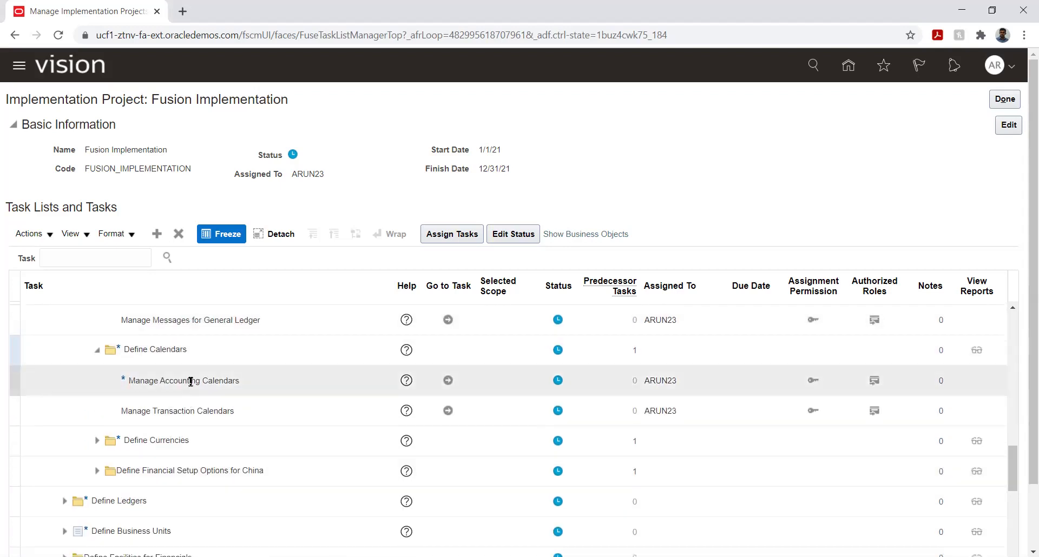
pyautogui.click(447, 380)
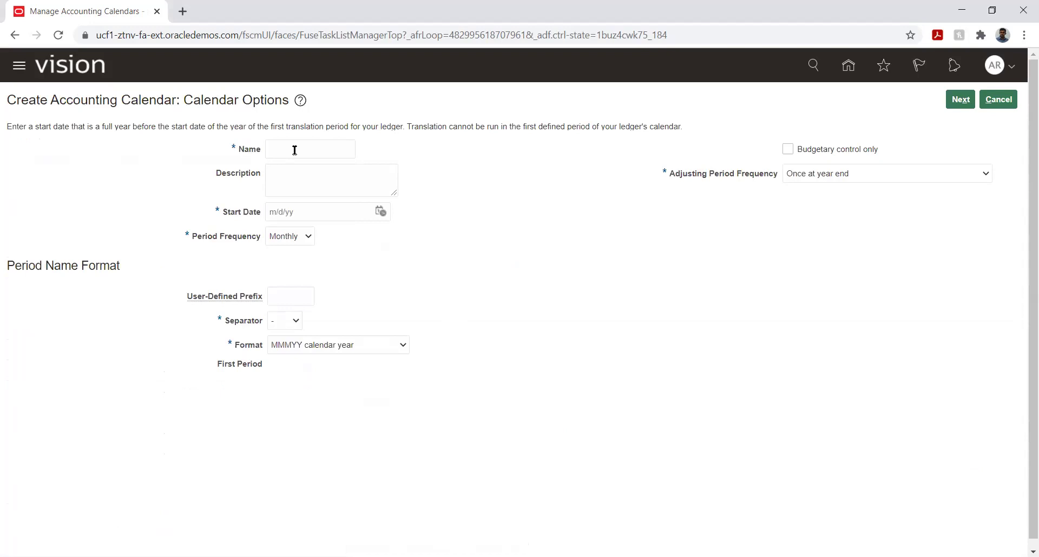
pyautogui.click(293, 151)
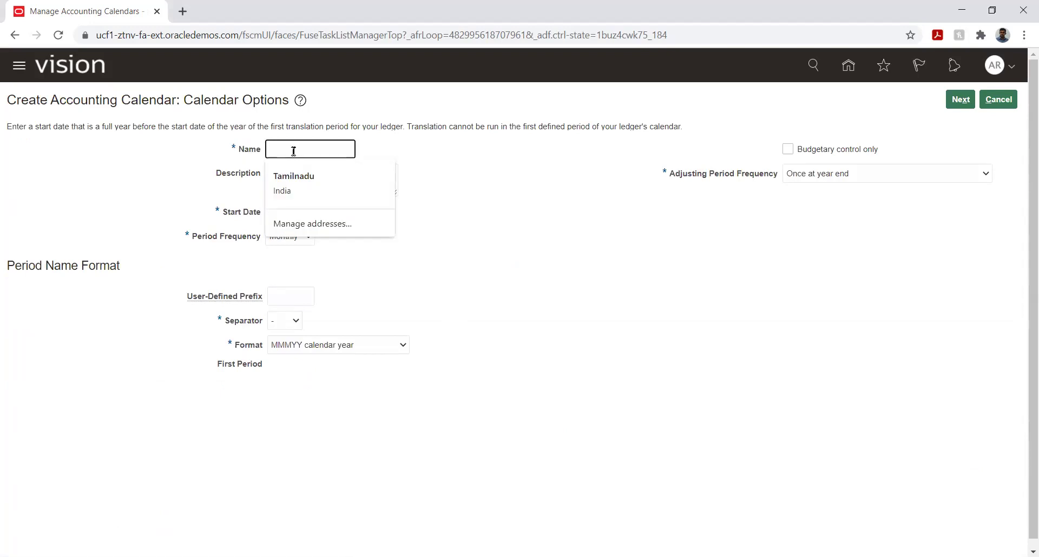
# Enter FI_Calendar as the calendar name and reuse it as the description.
pyautogui.write('Fl_Calendar')
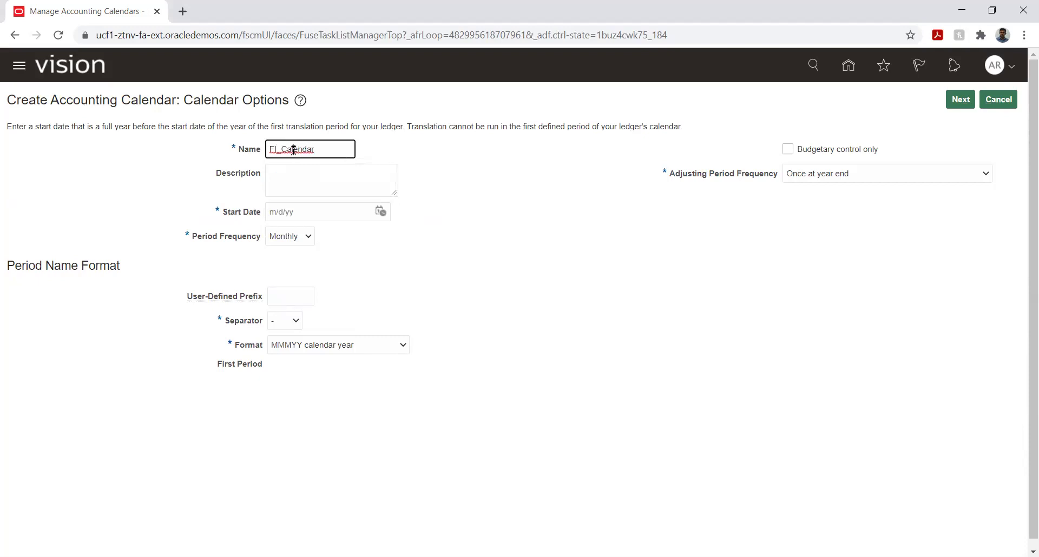
pyautogui.doubleClick(294, 150)
pyautogui.hotkey('ctrl', 'c')
pyautogui.press('Tab')
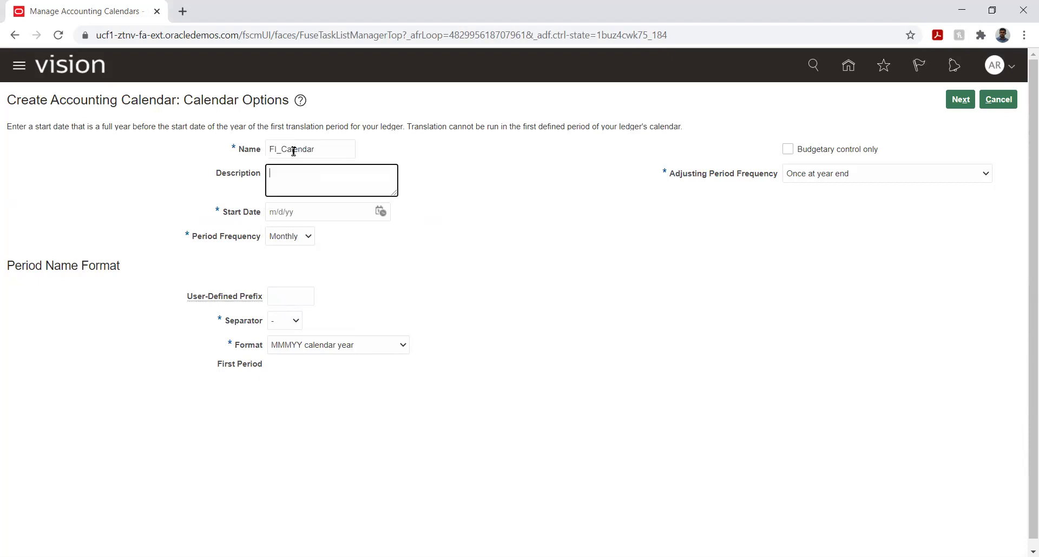
pyautogui.hotkey('ctrl', 'v')
# Set the start date to 1/1/21 and keep '-' as the period separator.
pyautogui.click(381, 212)
pyautogui.click(423, 235)
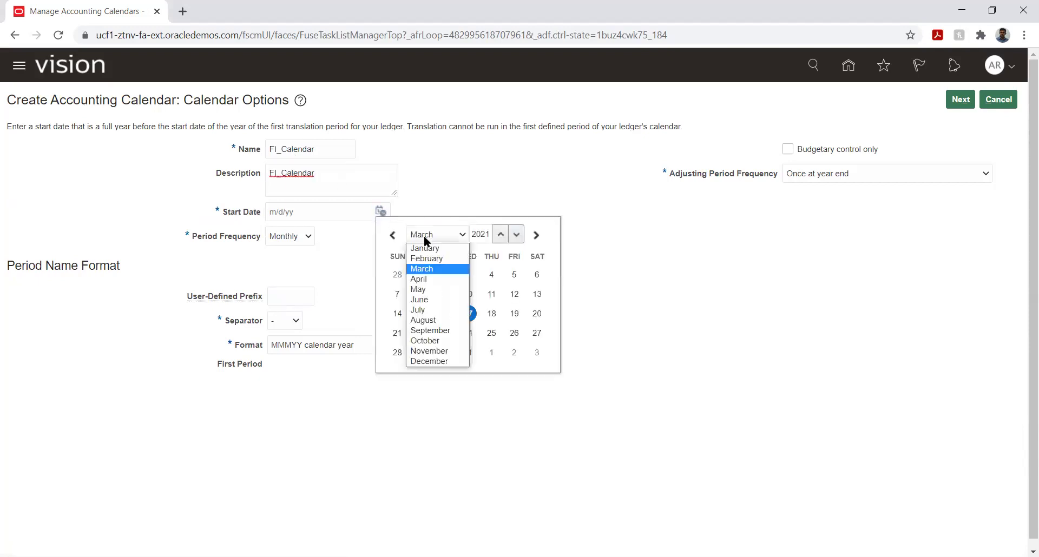
pyautogui.click(425, 279)
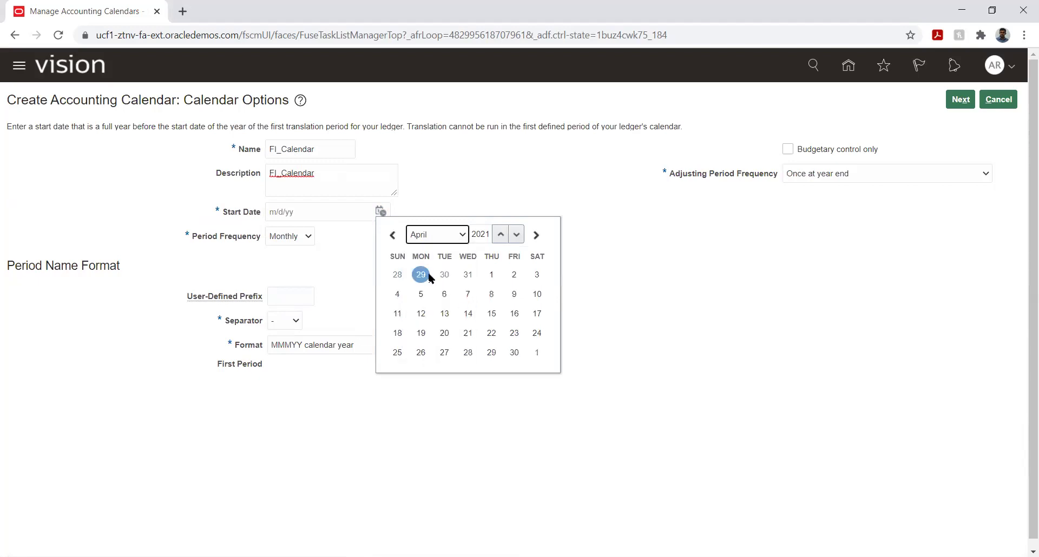
pyautogui.click(492, 274)
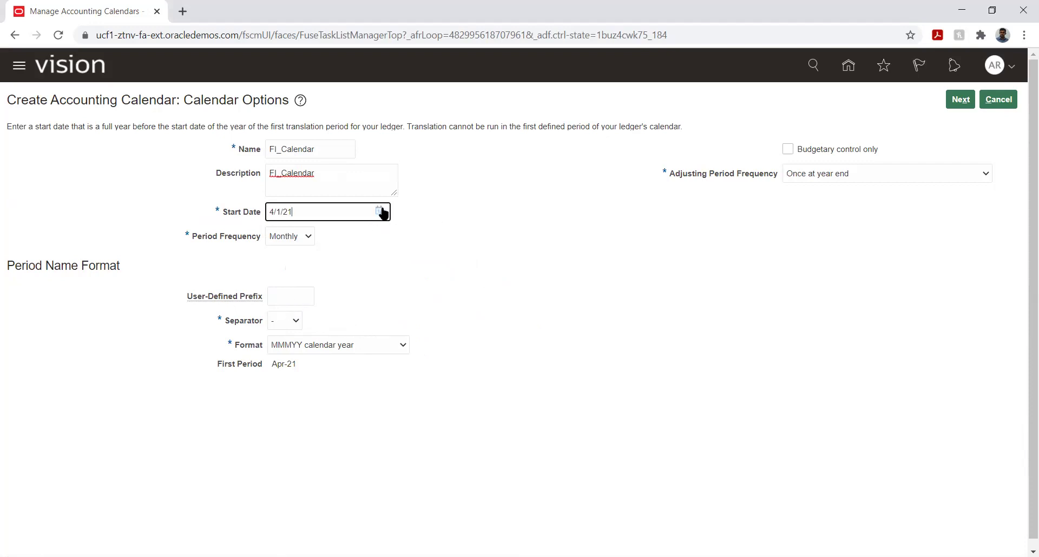
pyautogui.click(382, 212)
pyautogui.click(429, 238)
pyautogui.click(430, 248)
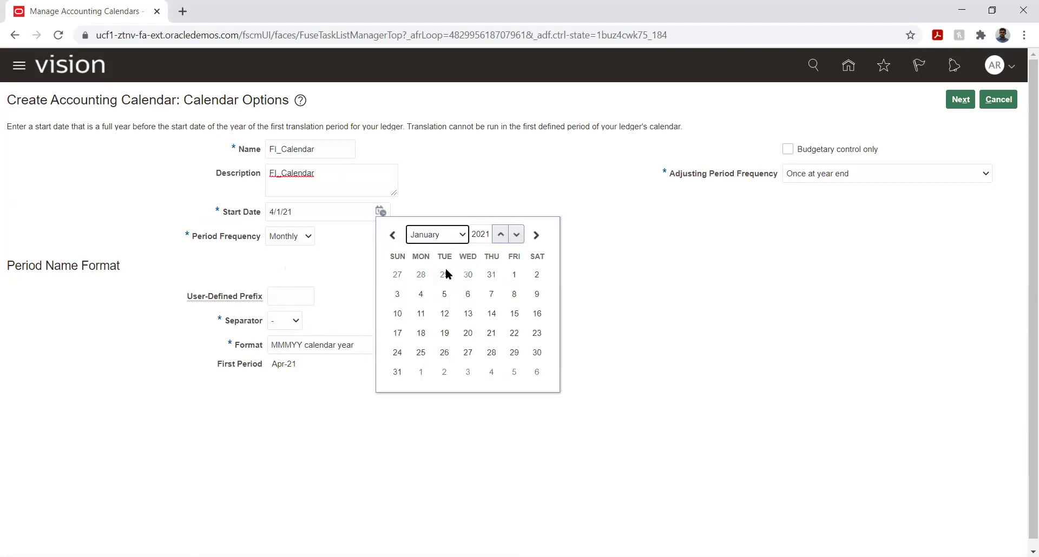
pyautogui.click(513, 274)
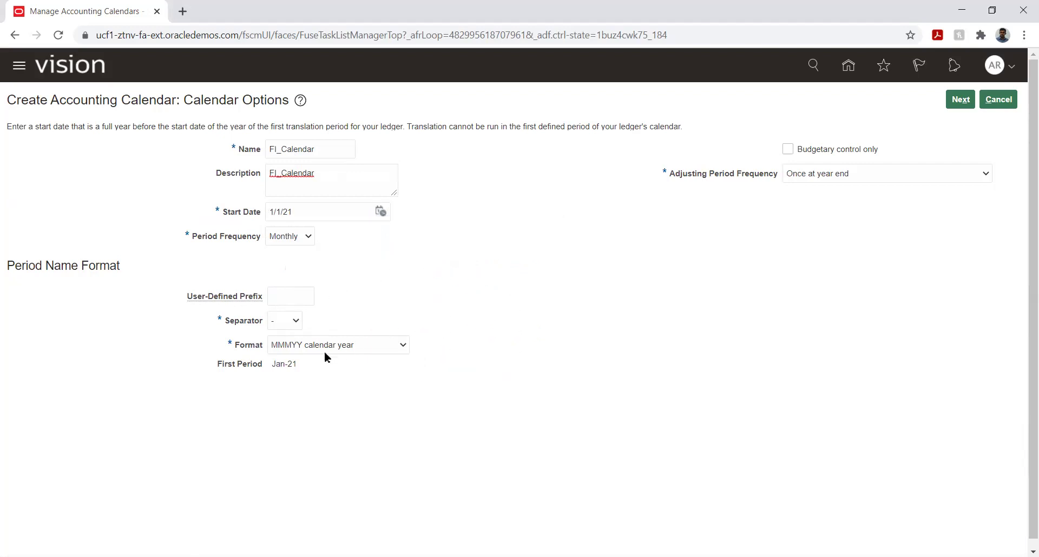
pyautogui.click(280, 323)
pyautogui.click(282, 322)
pyautogui.click(509, 276)
pyautogui.moveTo(300, 236)
pyautogui.click(289, 238)
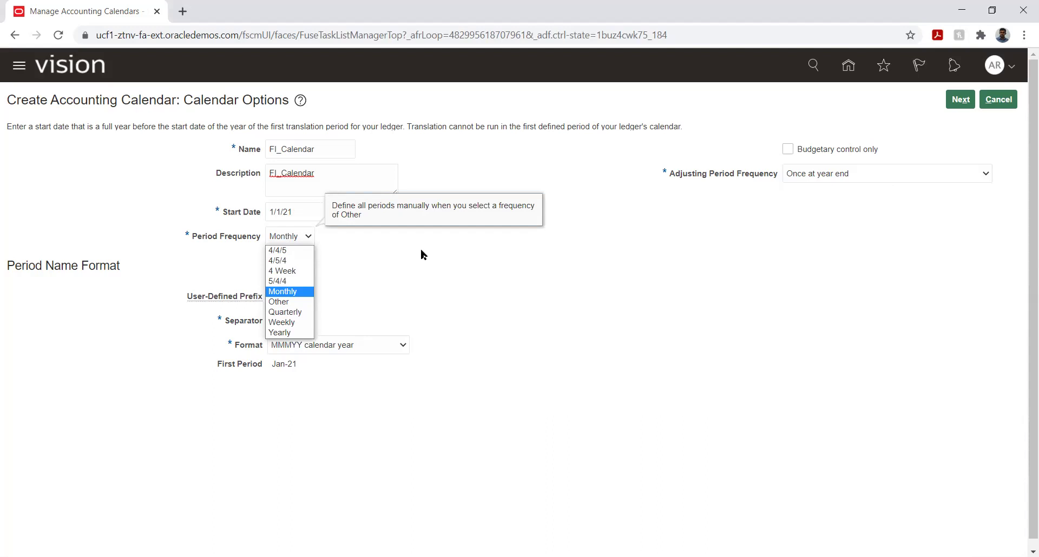
pyautogui.click(387, 276)
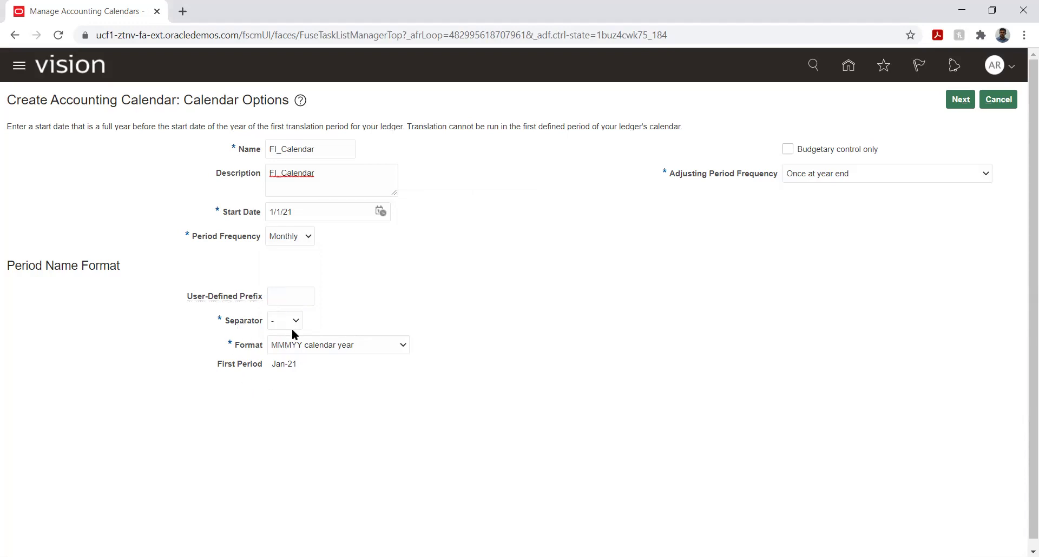
pyautogui.click(369, 347)
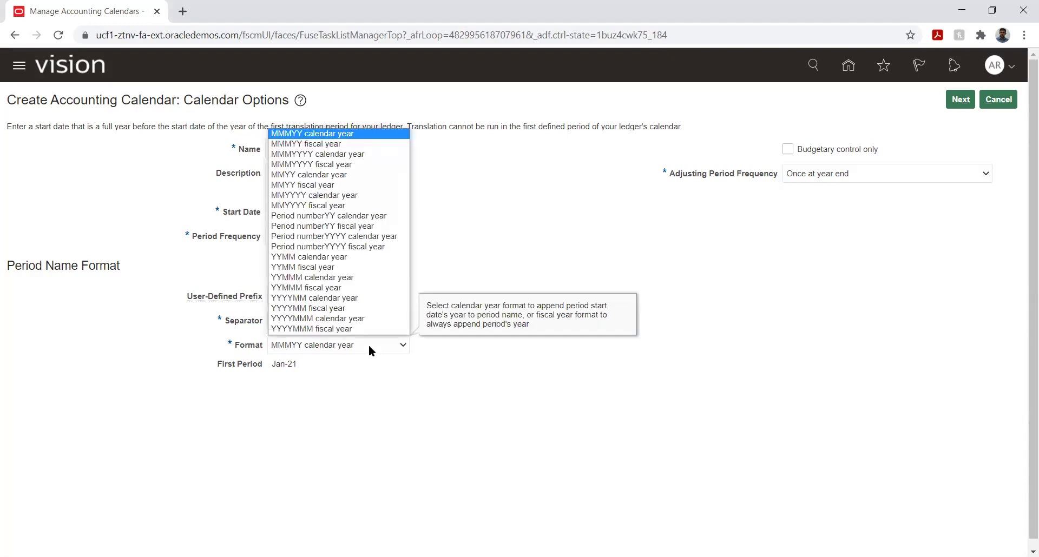
pyautogui.click(399, 394)
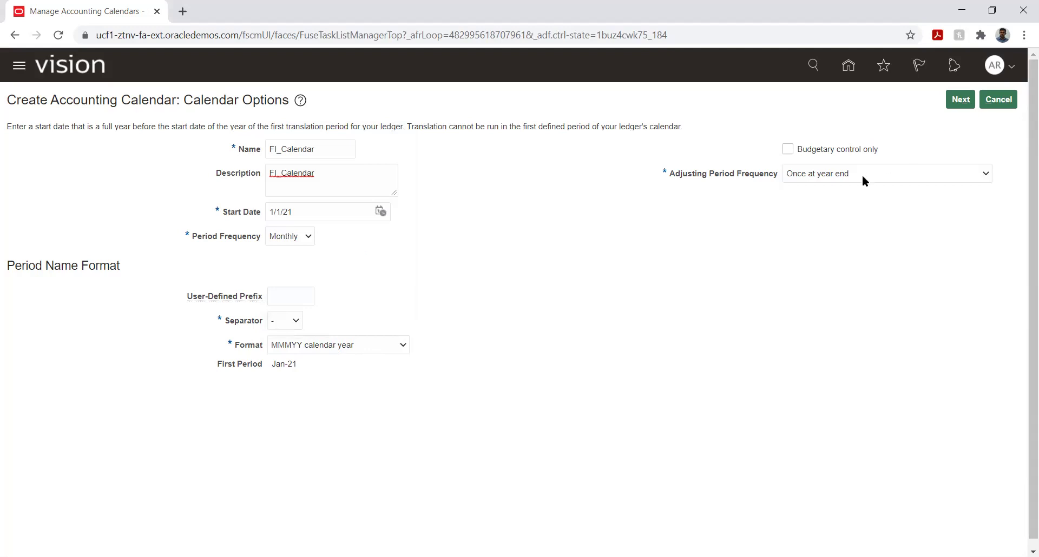
pyautogui.moveTo(670, 171); pyautogui.dragTo(737, 172)
pyautogui.click(801, 210)
pyautogui.click(854, 172)
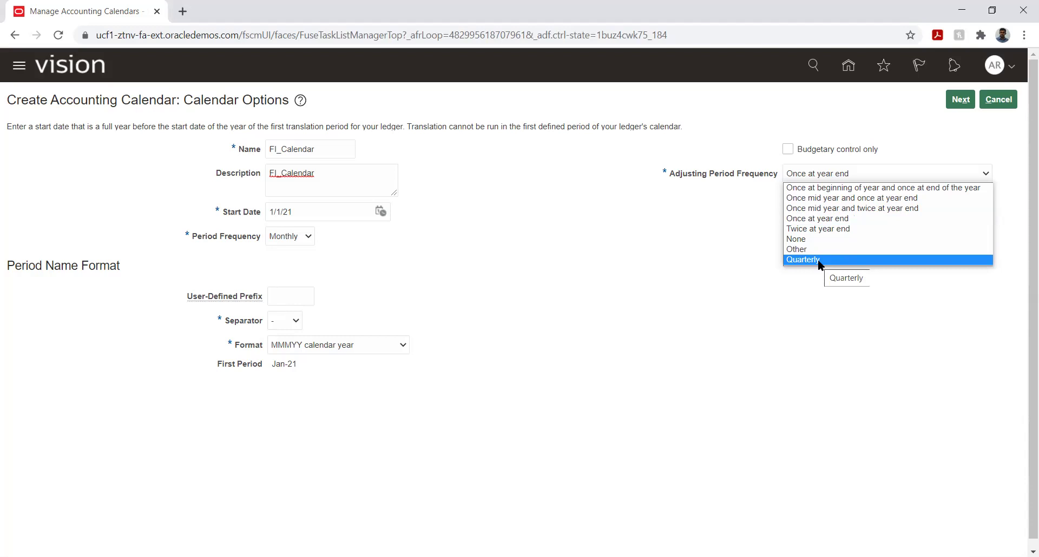
pyautogui.click(826, 219)
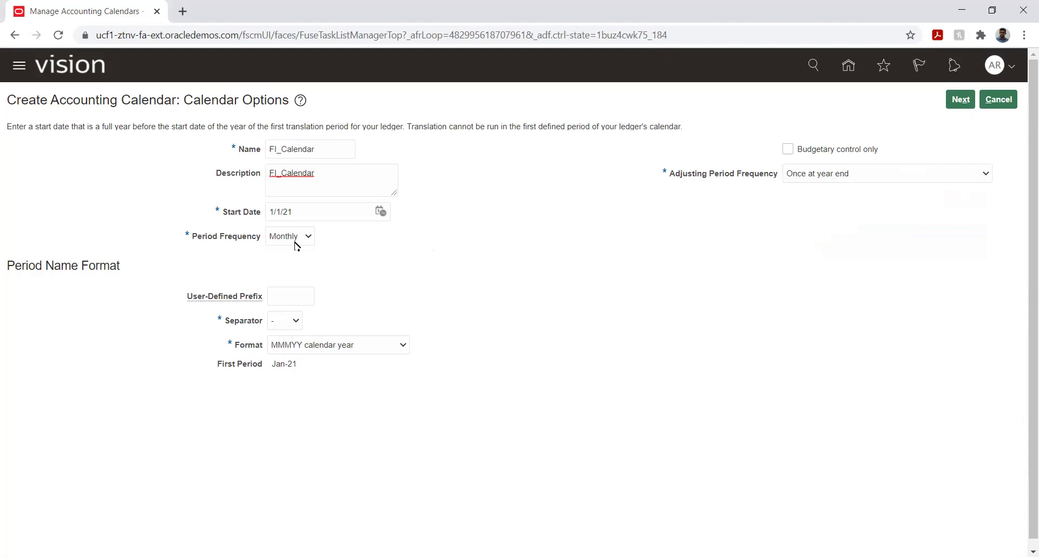
pyautogui.moveTo(291, 241)
pyautogui.click(290, 238)
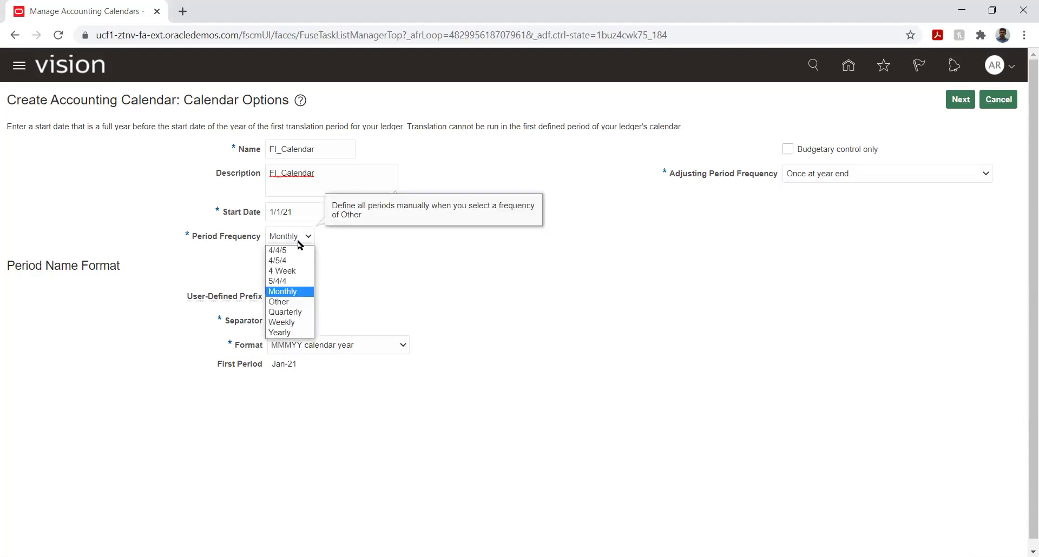
pyautogui.click(367, 301)
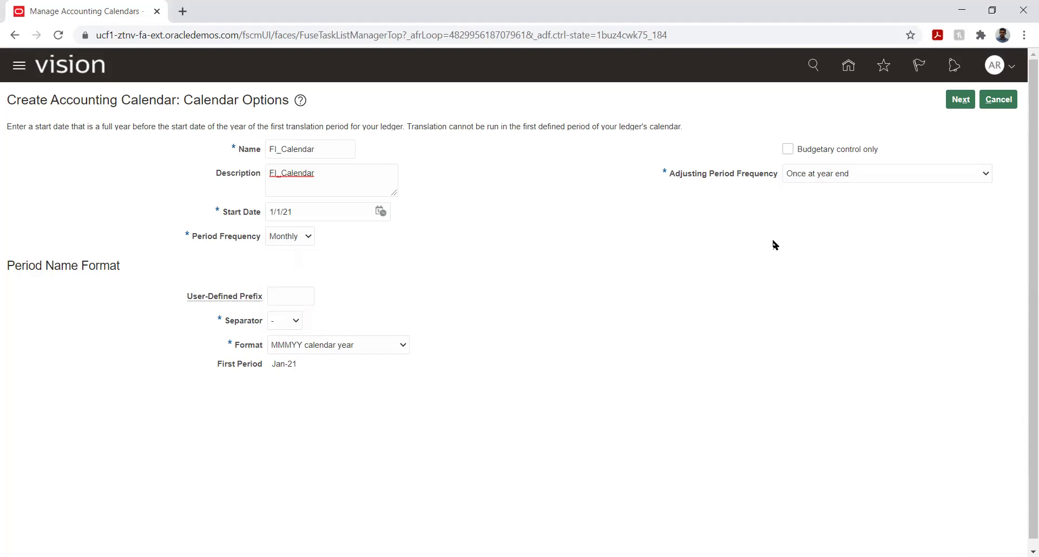
pyautogui.click(298, 241)
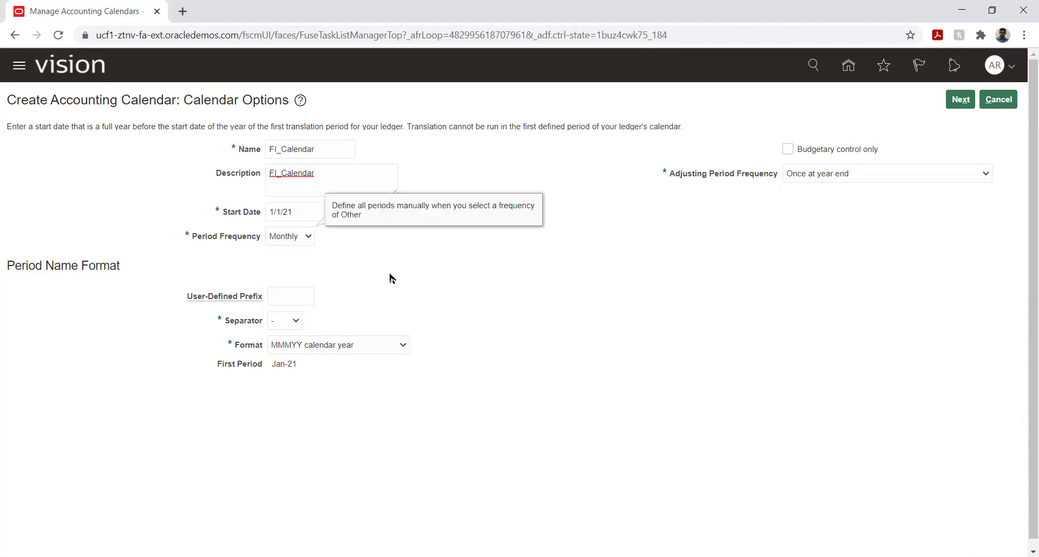
pyautogui.click(511, 310)
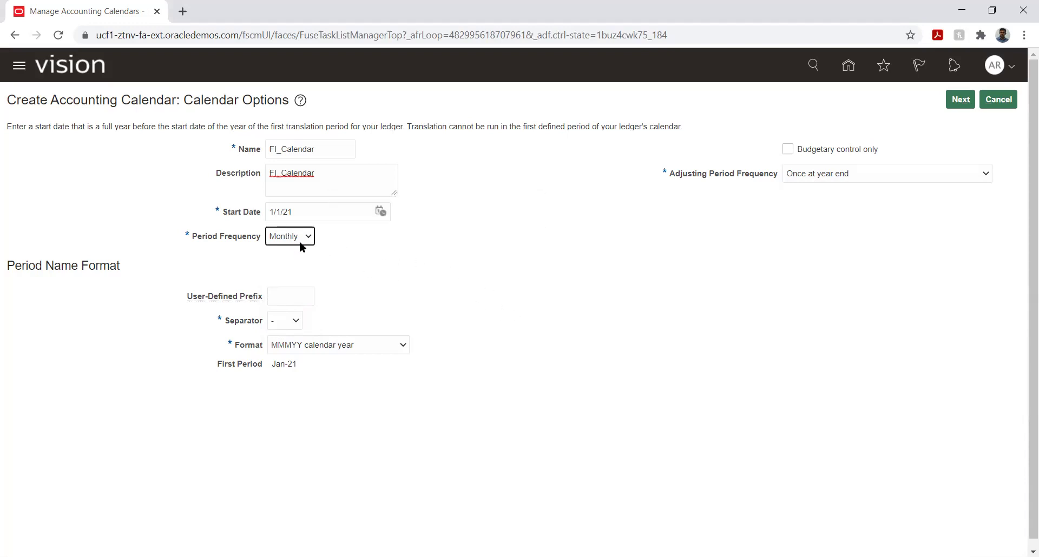
pyautogui.moveTo(299, 242)
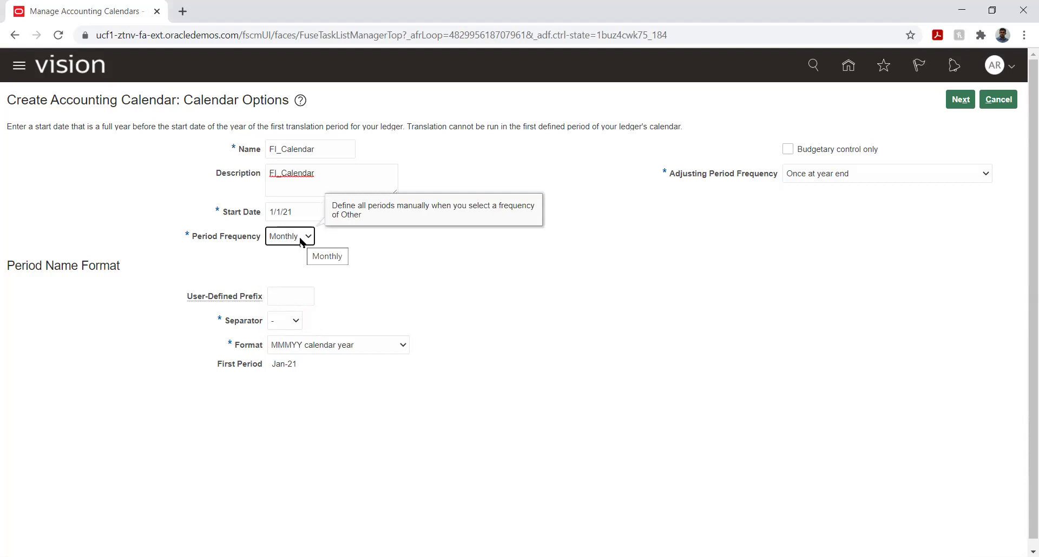
pyautogui.click(301, 242)
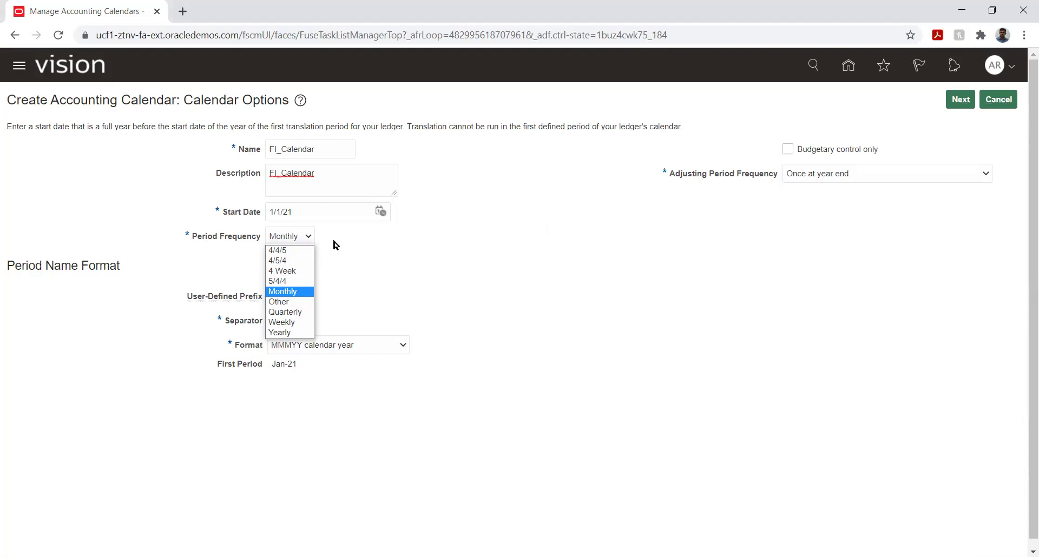
pyautogui.click(368, 263)
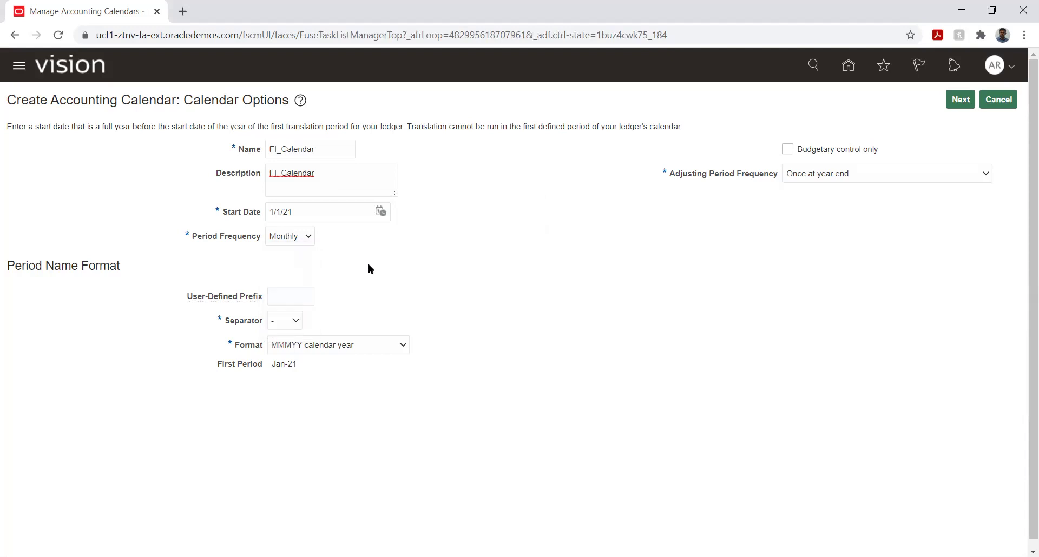
# Generate FI_Calendar's period details and review the 2021 periods from Jan-21 to 13_Dec-21.
pyautogui.click(957, 106)
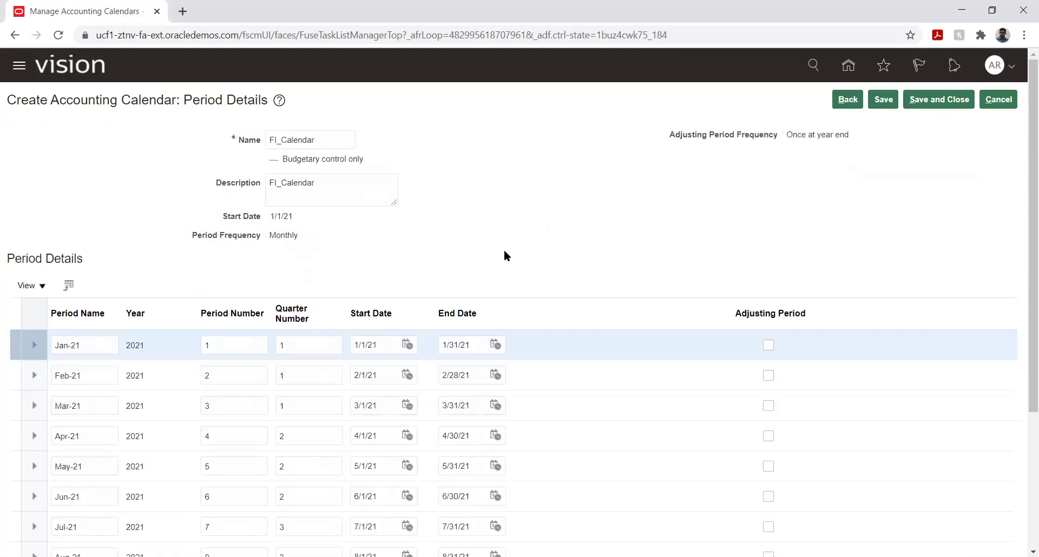
pyautogui.scroll(-3, 893, 203)
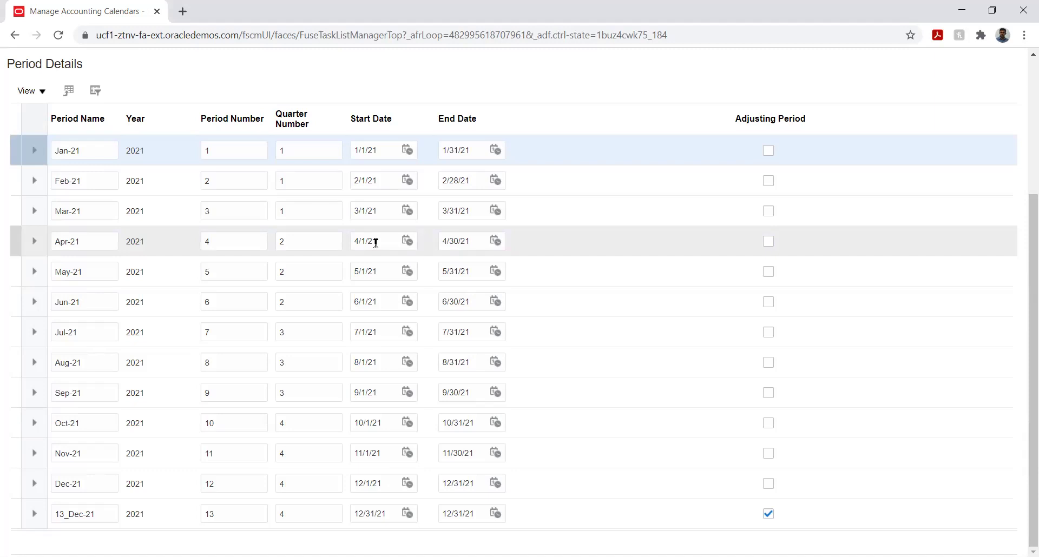
pyautogui.click(386, 149)
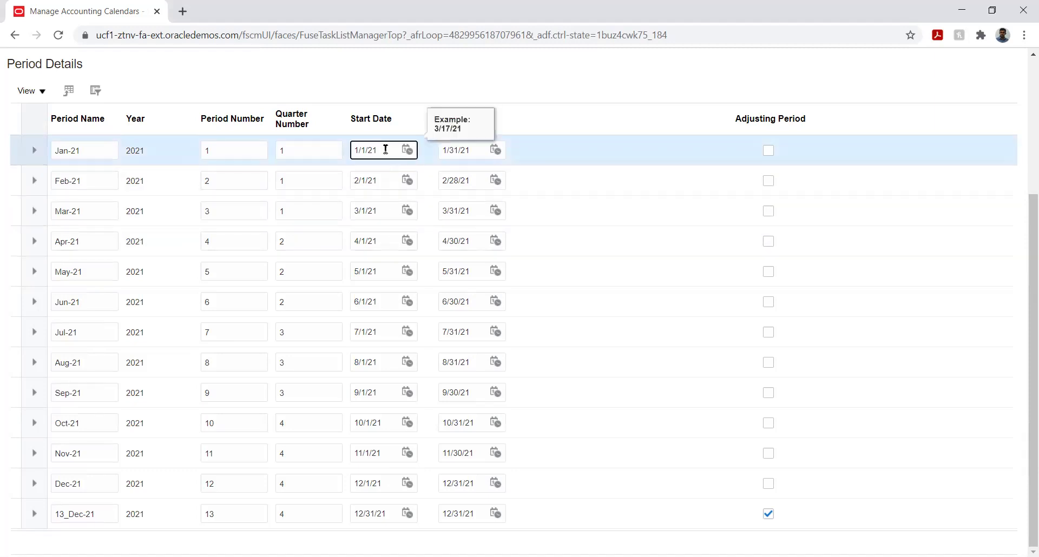
pyautogui.click(648, 86)
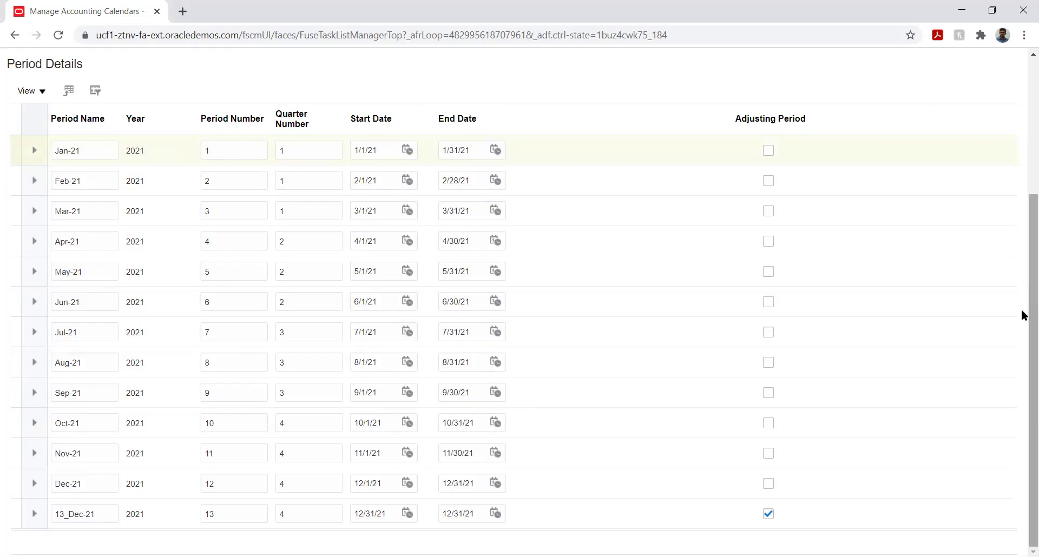
pyautogui.moveTo(1024, 281); pyautogui.dragTo(1024, 130)
# Save FI_Calendar, add the 2022 year of periods, and save again.
pyautogui.click(883, 99)
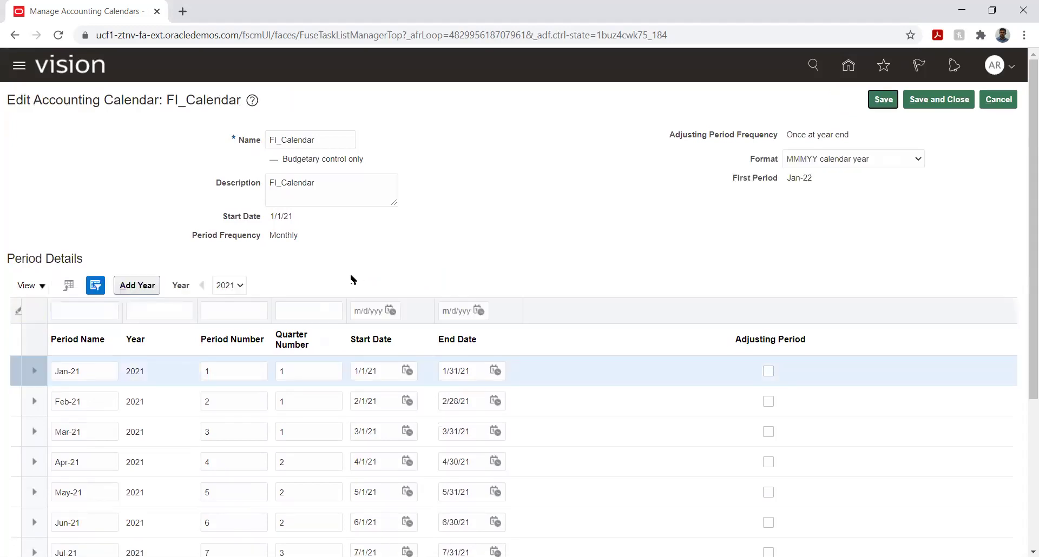
pyautogui.click(118, 284)
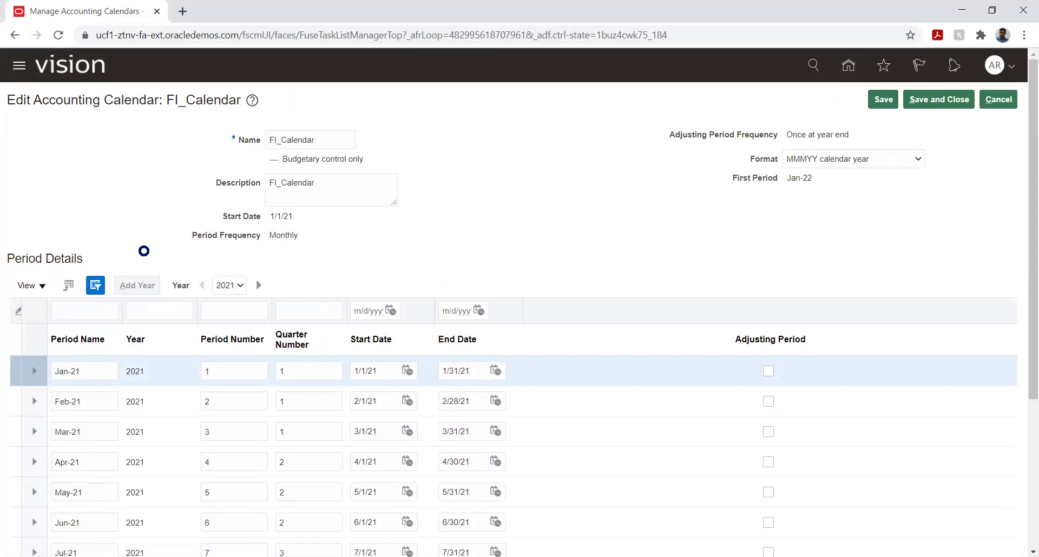
pyautogui.click(494, 252)
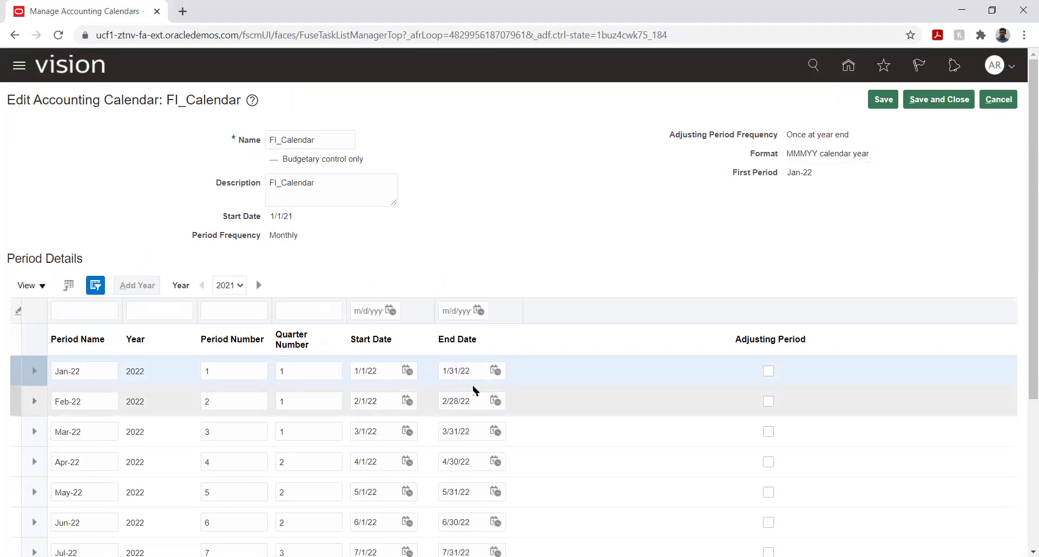
pyautogui.scroll(-1, 1024, 291)
pyautogui.scroll(-4, 1023, 351)
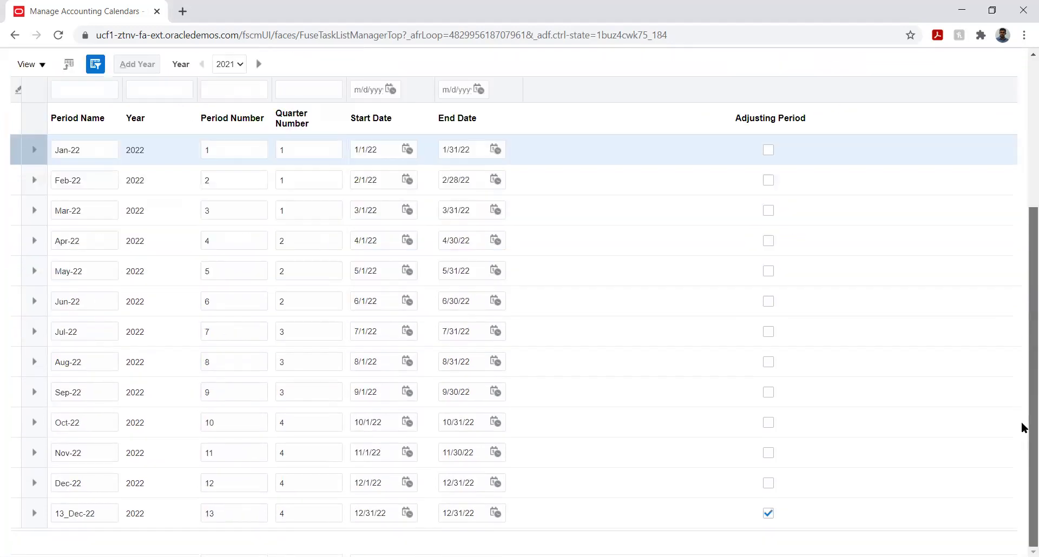
pyautogui.scroll(5, 1023, 303)
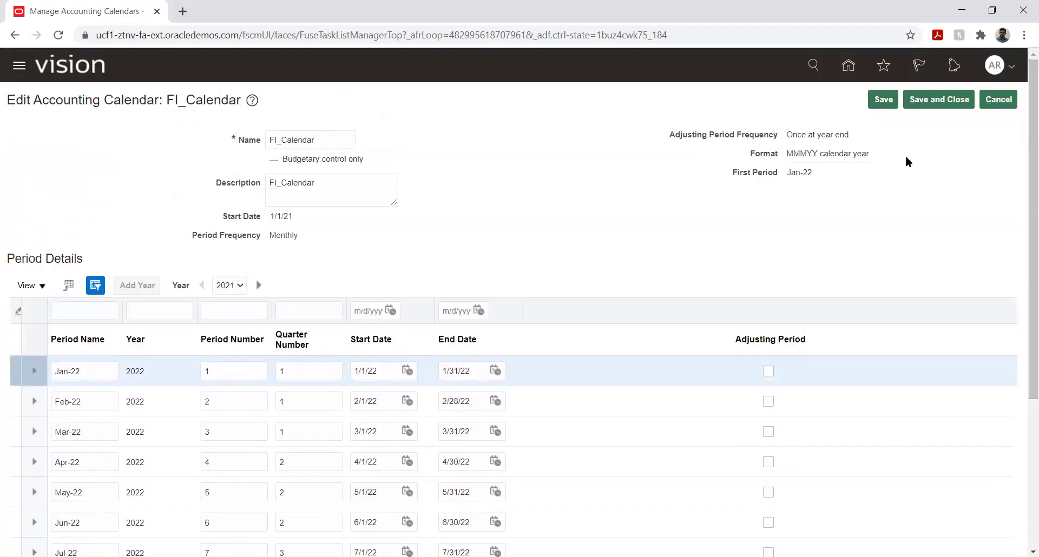
pyautogui.click(882, 100)
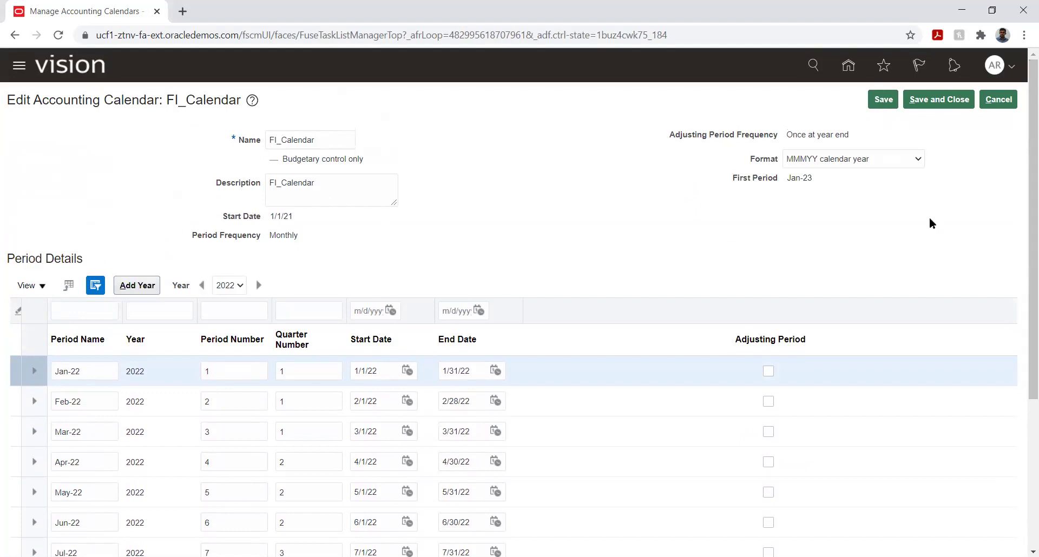
# Save and close FI_Calendar and finish with Manage Accounting Calendars.
pyautogui.click(560, 203)
pyautogui.click(926, 97)
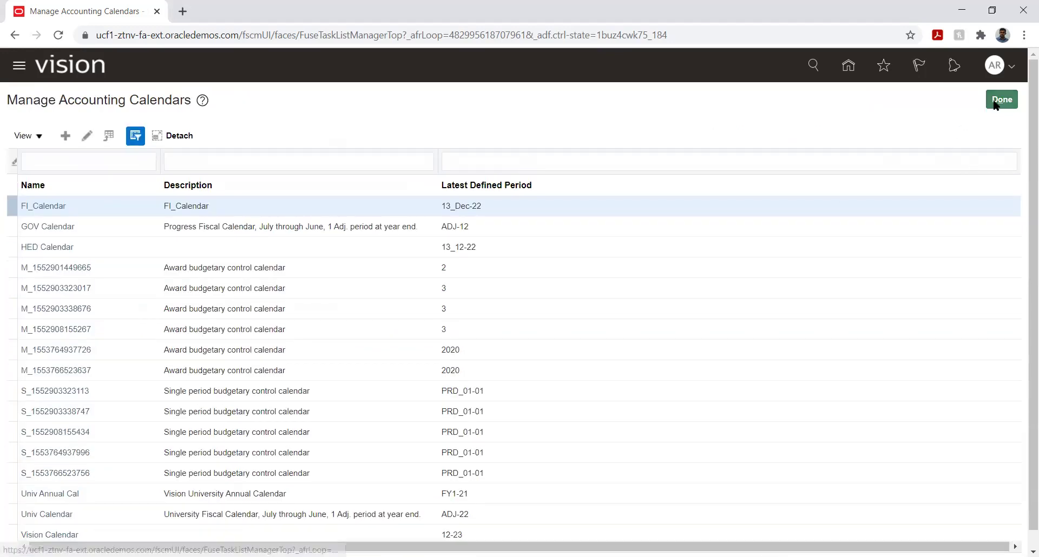
pyautogui.click(996, 103)
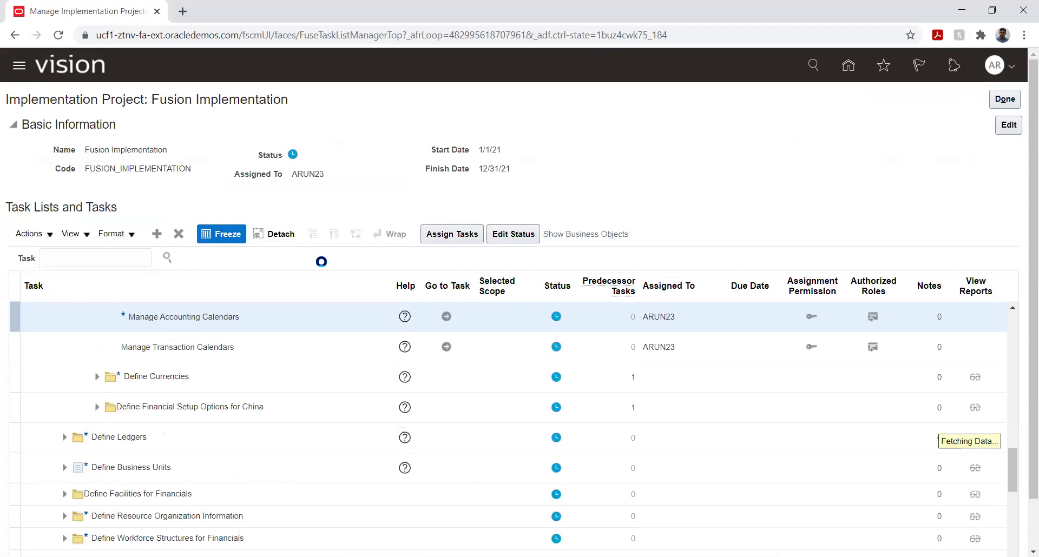
# Open Manage Currencies under Define Currencies, review all currencies, then save and close.
pyautogui.click(97, 377)
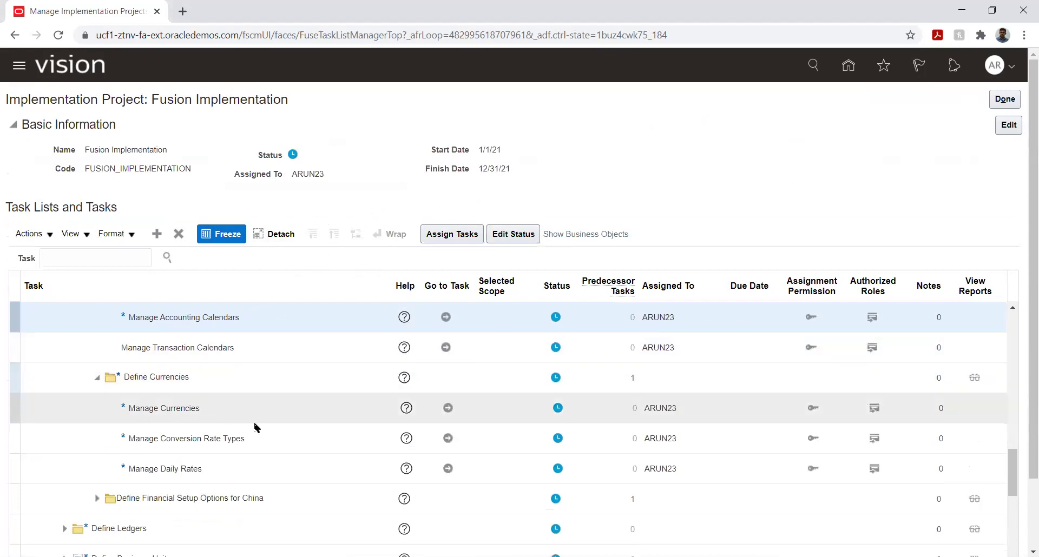
pyautogui.click(448, 408)
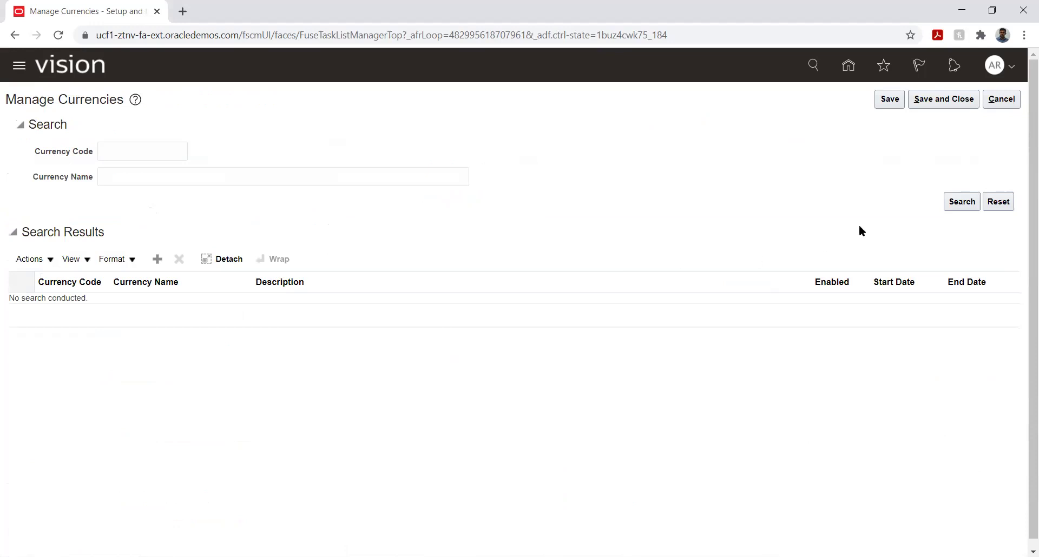
pyautogui.click(960, 204)
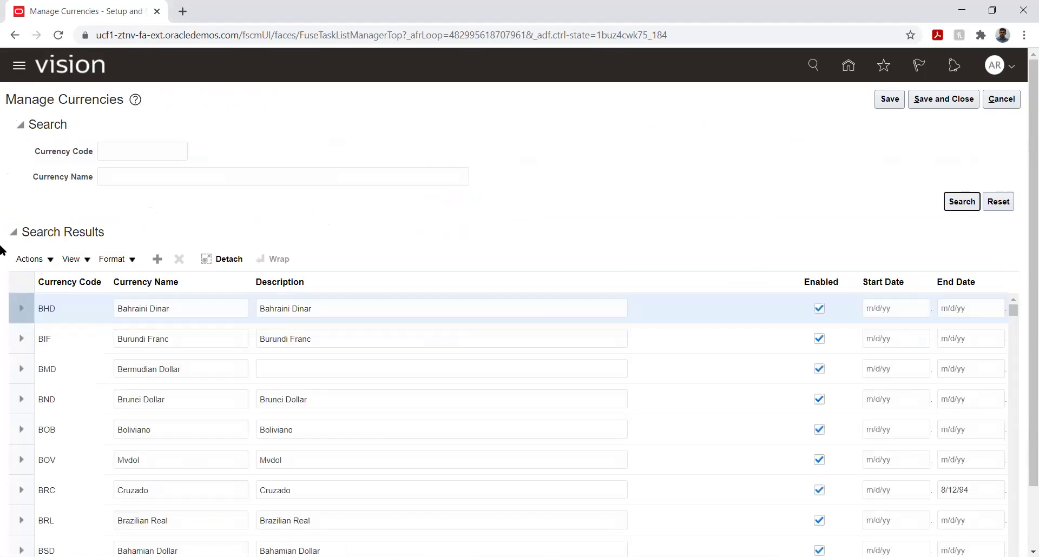
pyautogui.scroll(-1, 3, 251)
pyautogui.scroll(-5, 254, 268)
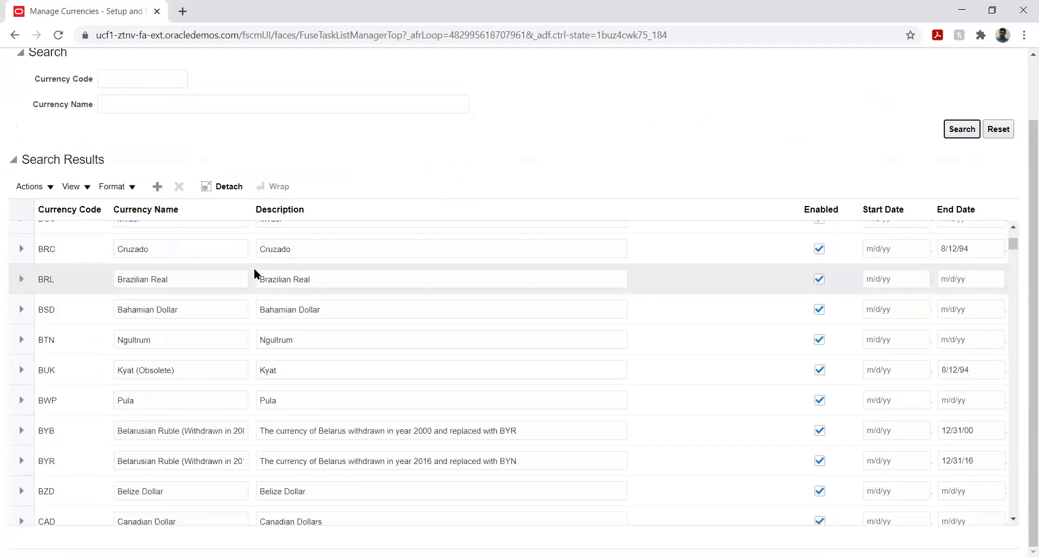
pyautogui.scroll(-6, 224, 352)
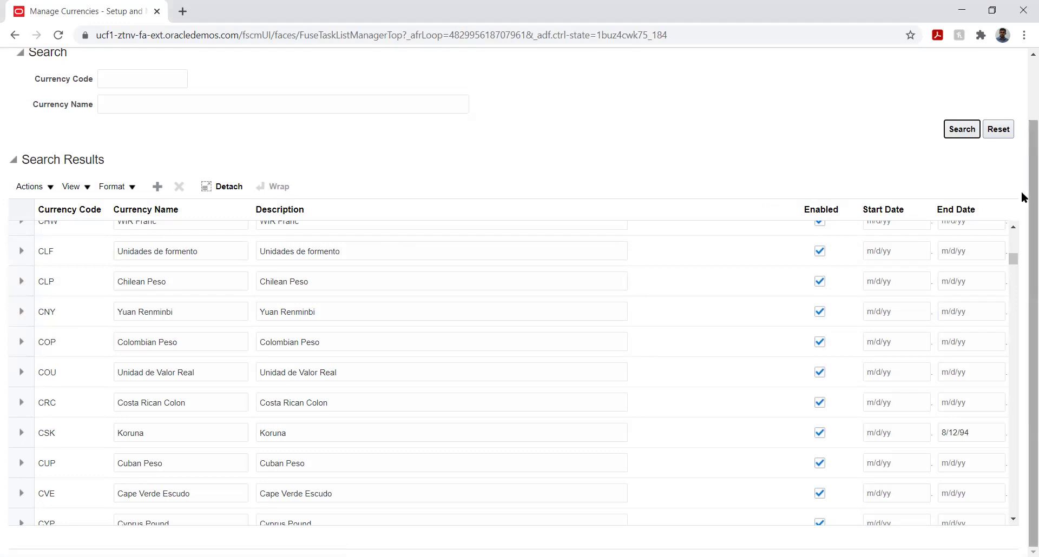
pyautogui.scroll(2, 1022, 163)
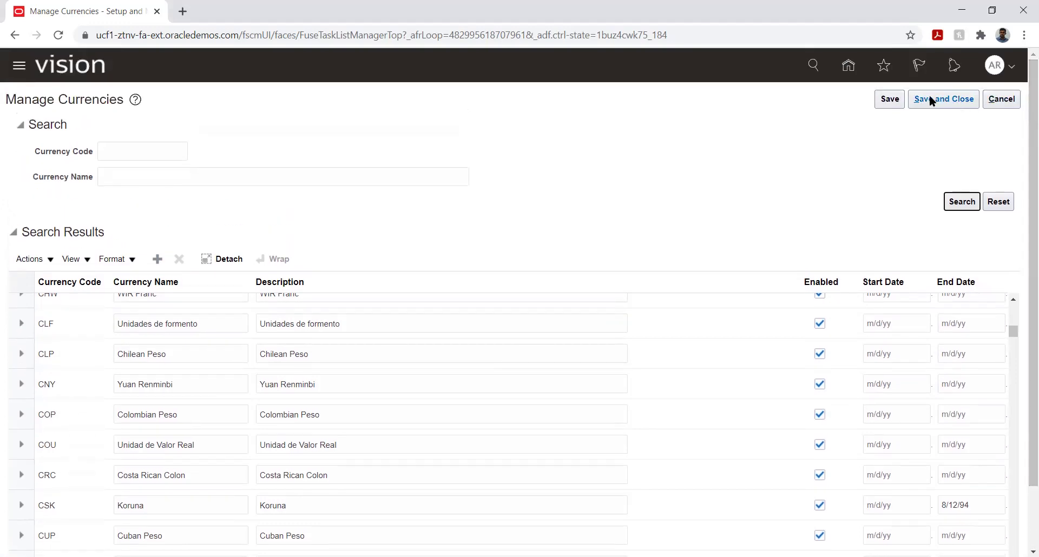
pyautogui.click(930, 97)
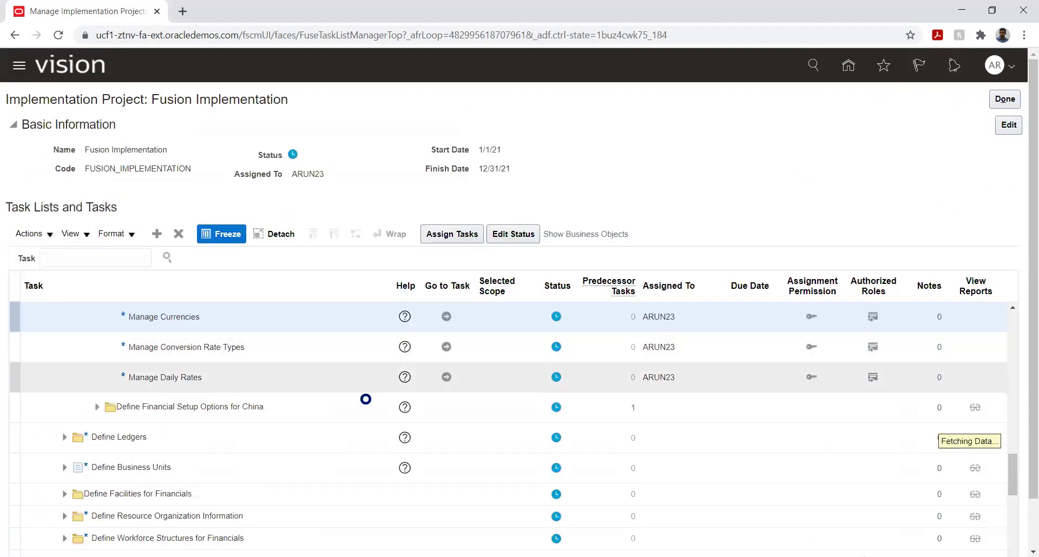
pyautogui.click(445, 347)
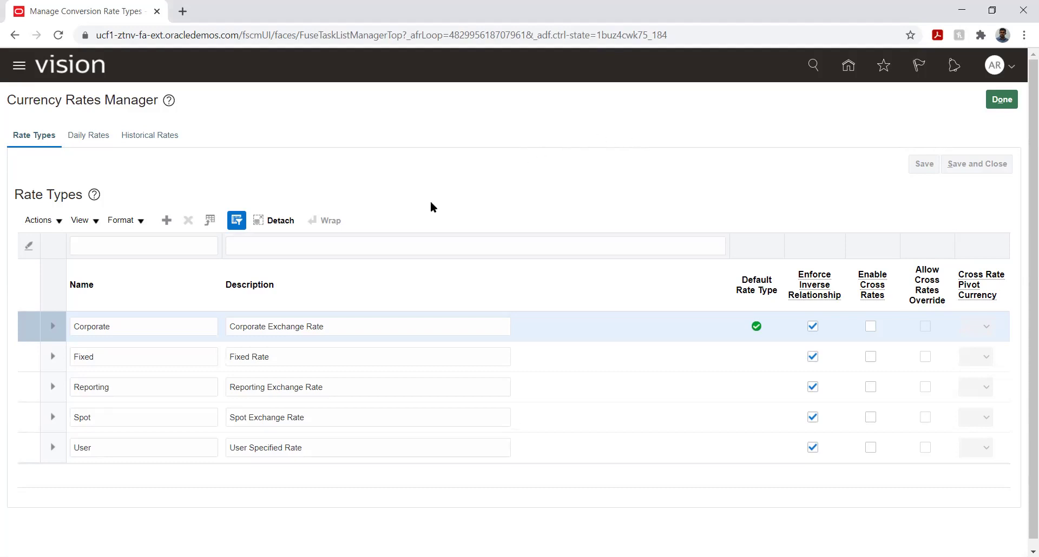
pyautogui.click(147, 325)
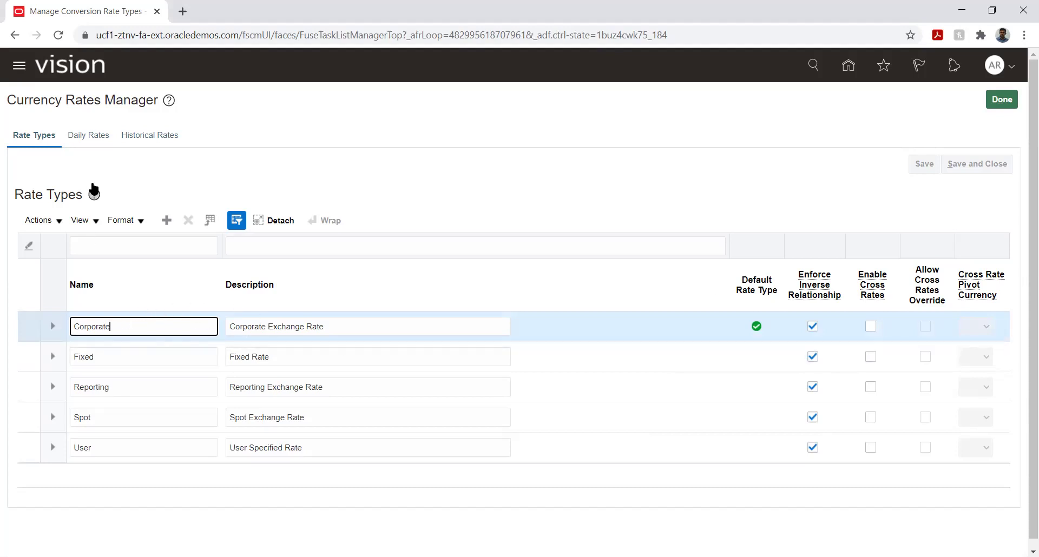
pyautogui.click(103, 157)
pyautogui.click(85, 137)
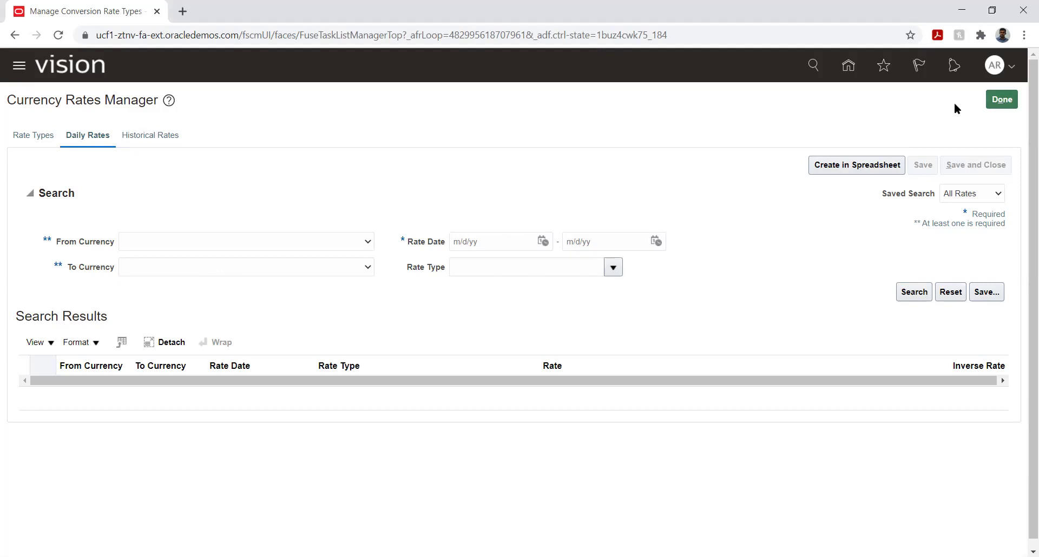
pyautogui.click(997, 102)
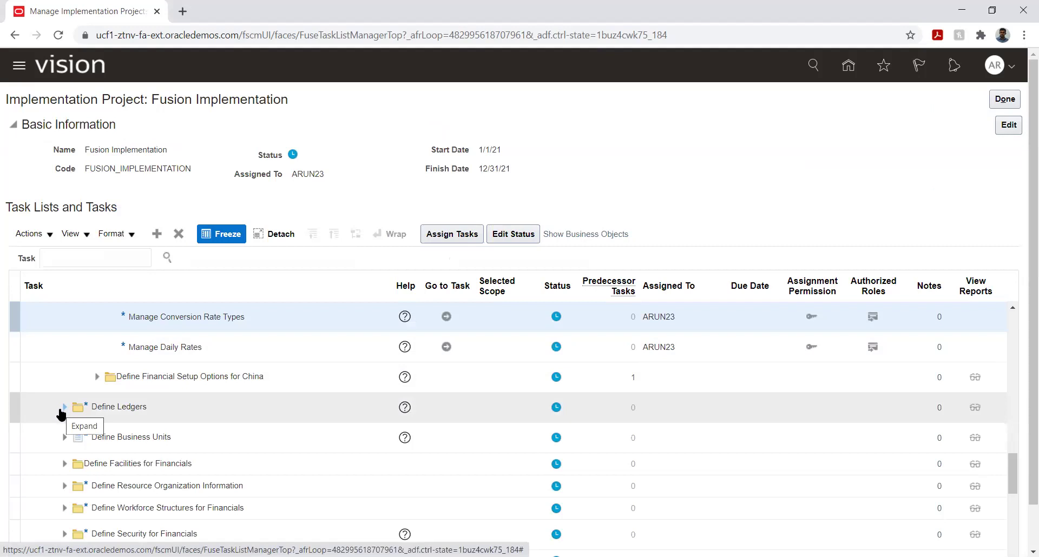
# Expand Define Ledgers and Define Legal Entities for Financials, then launch Manage Legal Entity.
pyautogui.click(64, 406)
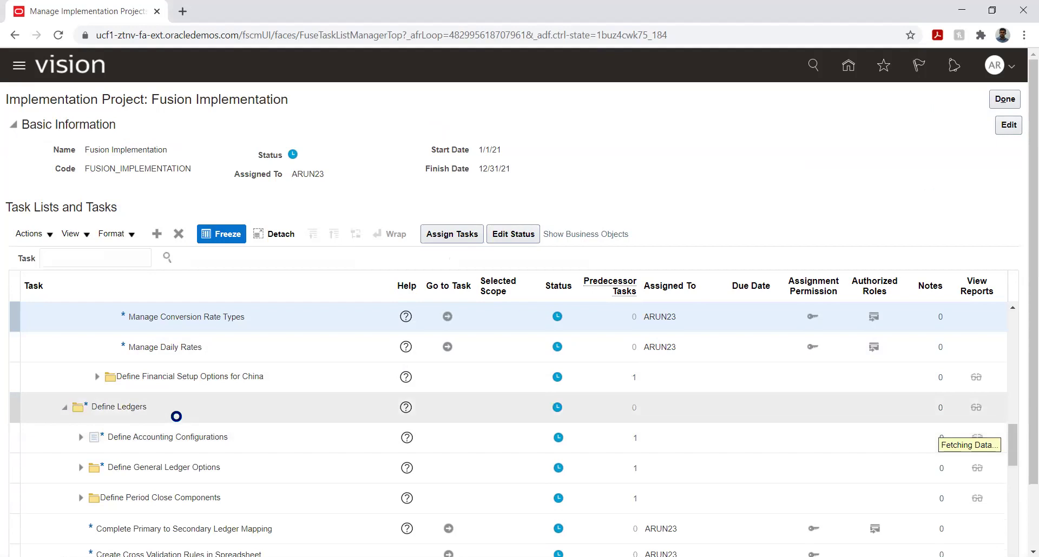
pyautogui.scroll(8, 168, 394)
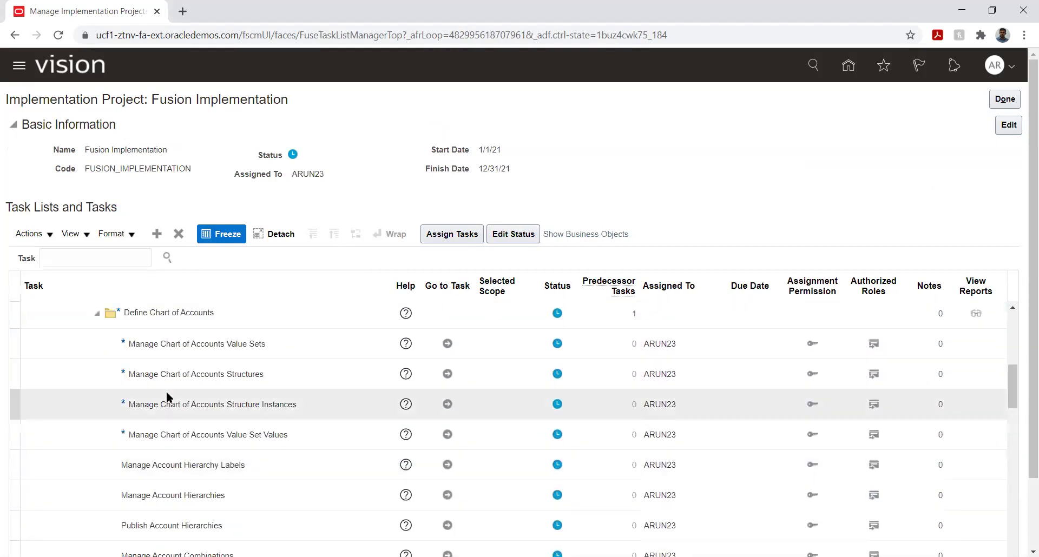
pyautogui.scroll(3, 167, 391)
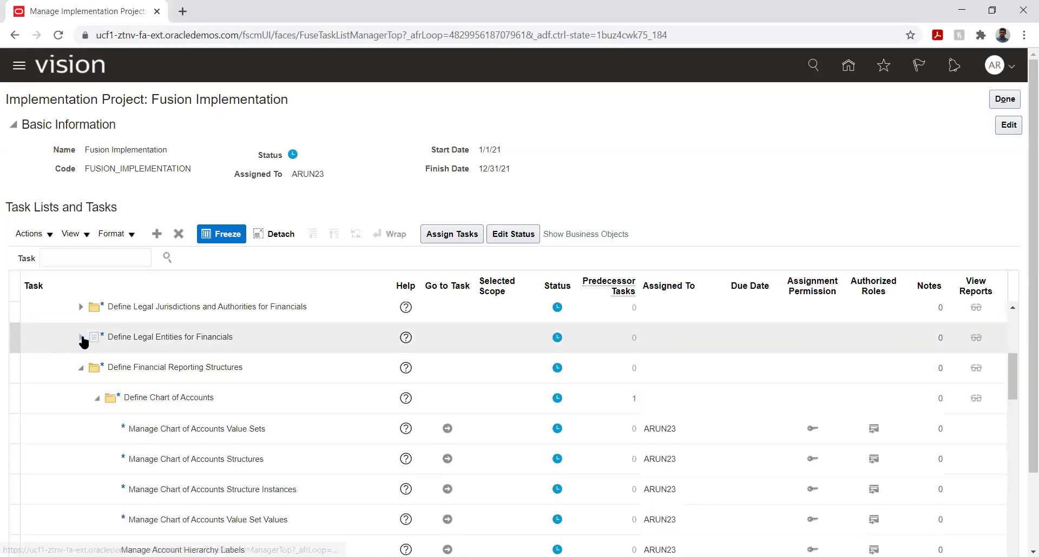
pyautogui.click(81, 338)
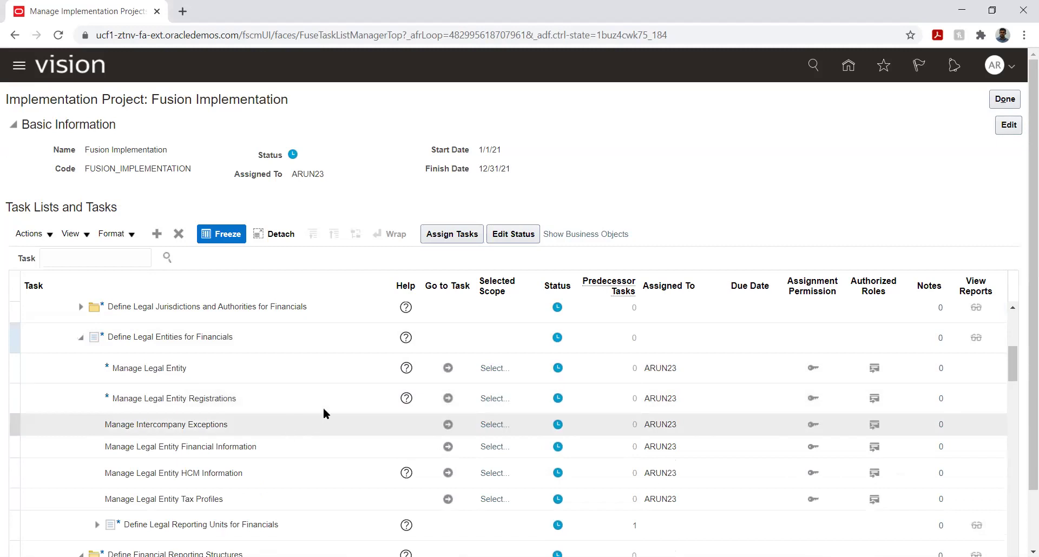
pyautogui.click(447, 369)
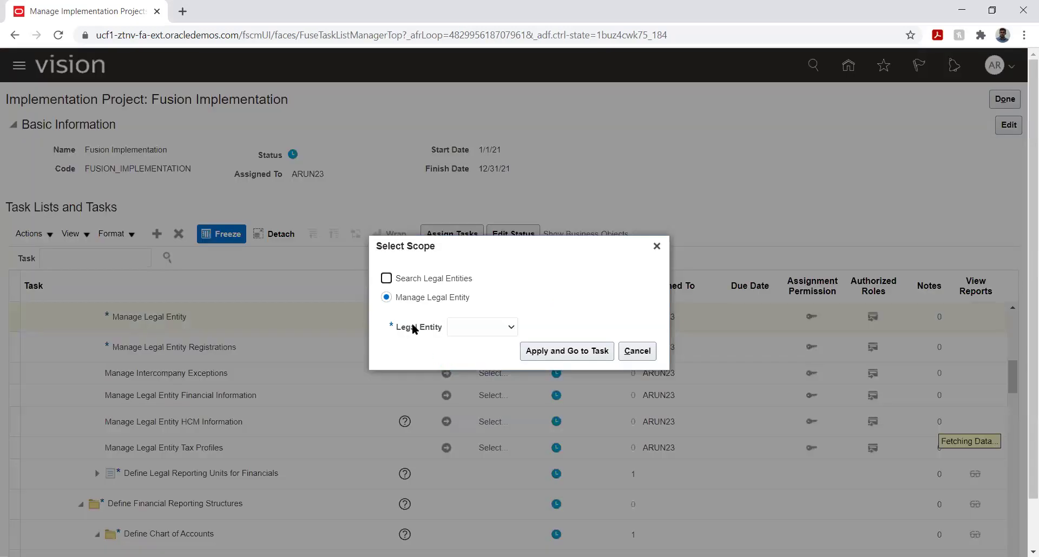
# Choose the Create New scope and enter FI_LE1 as legal entity name and identifier.
pyautogui.click(471, 329)
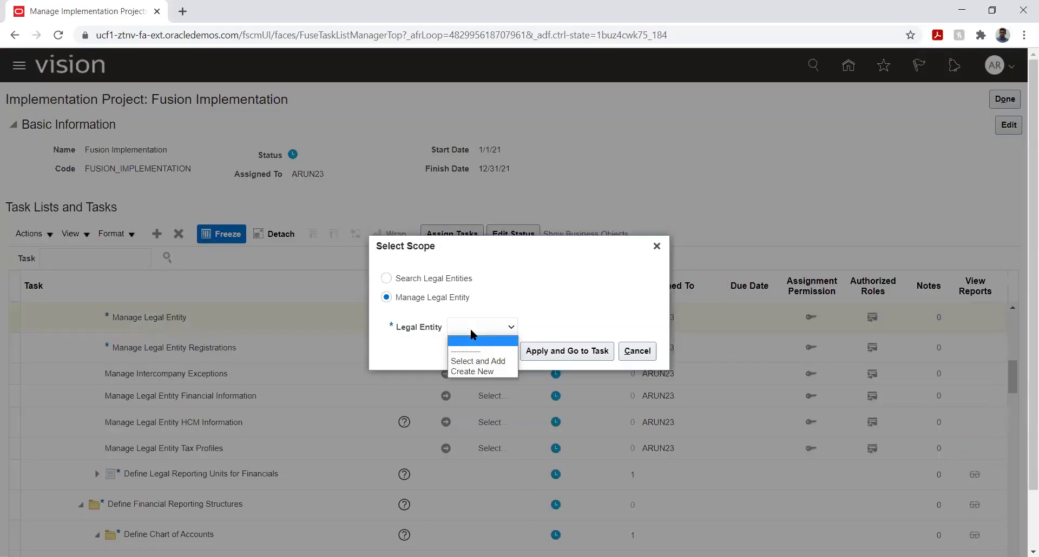
pyautogui.click(475, 371)
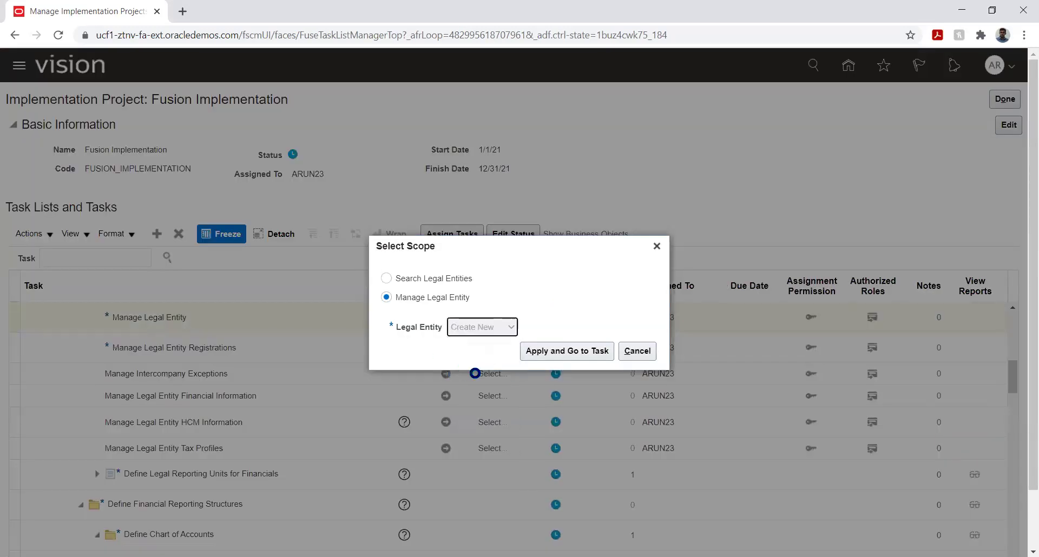
pyautogui.click(557, 352)
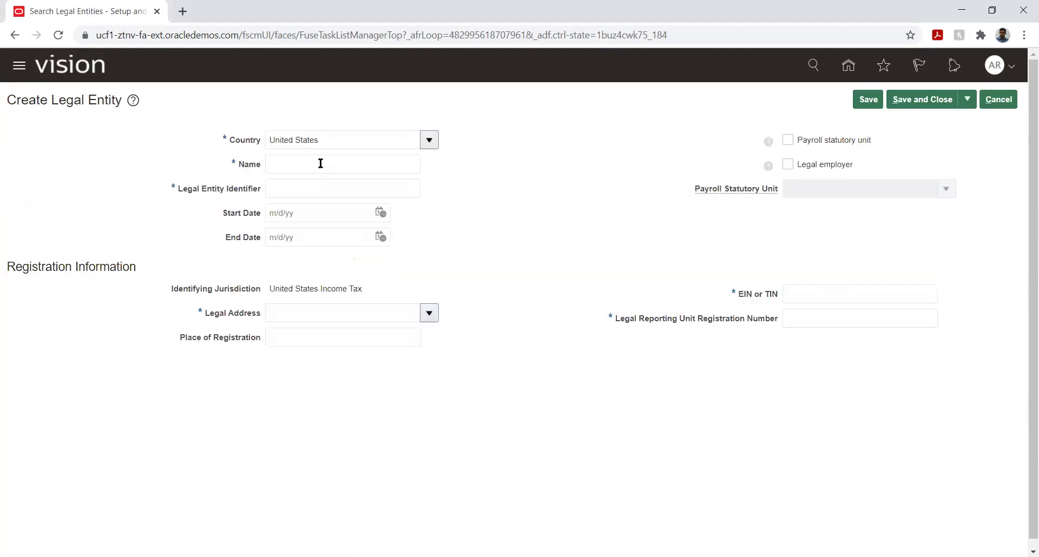
pyautogui.click(323, 161)
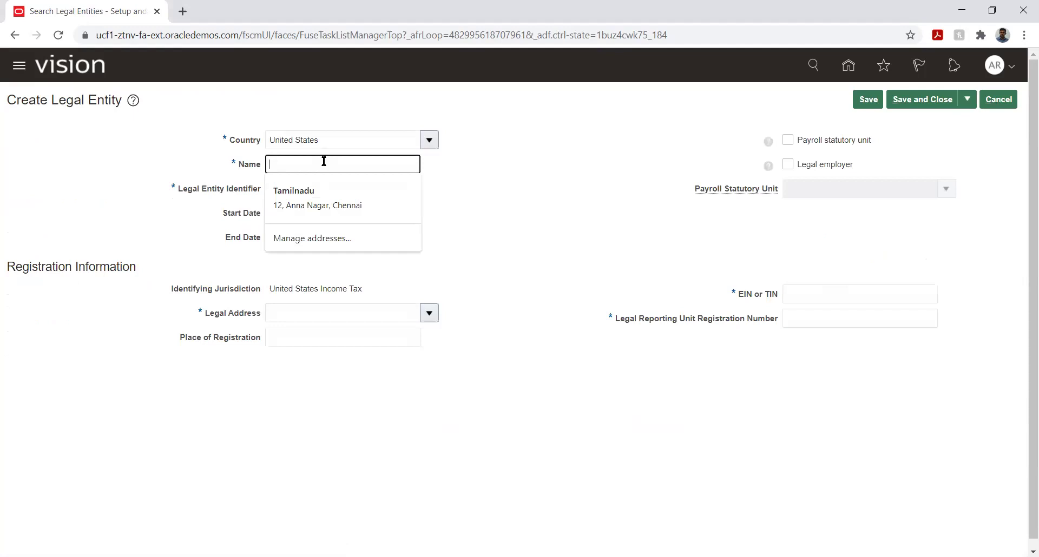
pyautogui.write('Fl_')
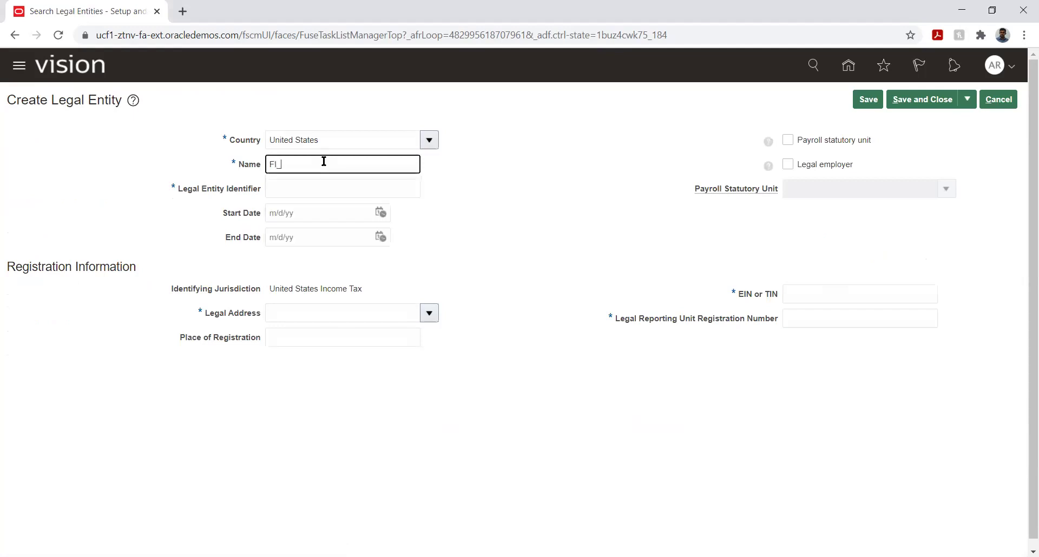
pyautogui.write('LE1')
pyautogui.press('Tab')
pyautogui.doubleClick(325, 163)
pyautogui.hotkey('ctrl', 'c')
pyautogui.press('Tab')
pyautogui.hotkey('ctrl', 'v')
pyautogui.press('Tab')
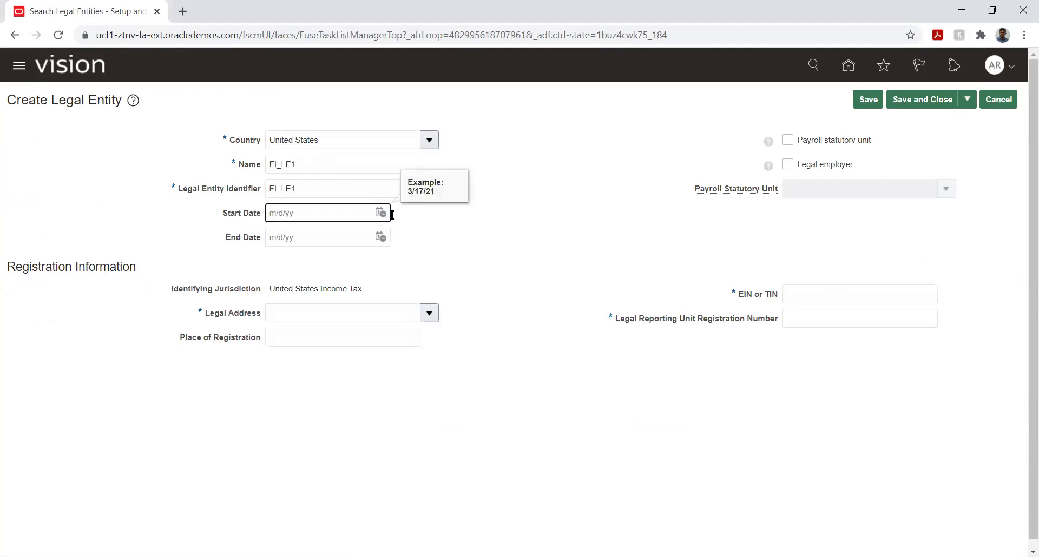
pyautogui.click(466, 239)
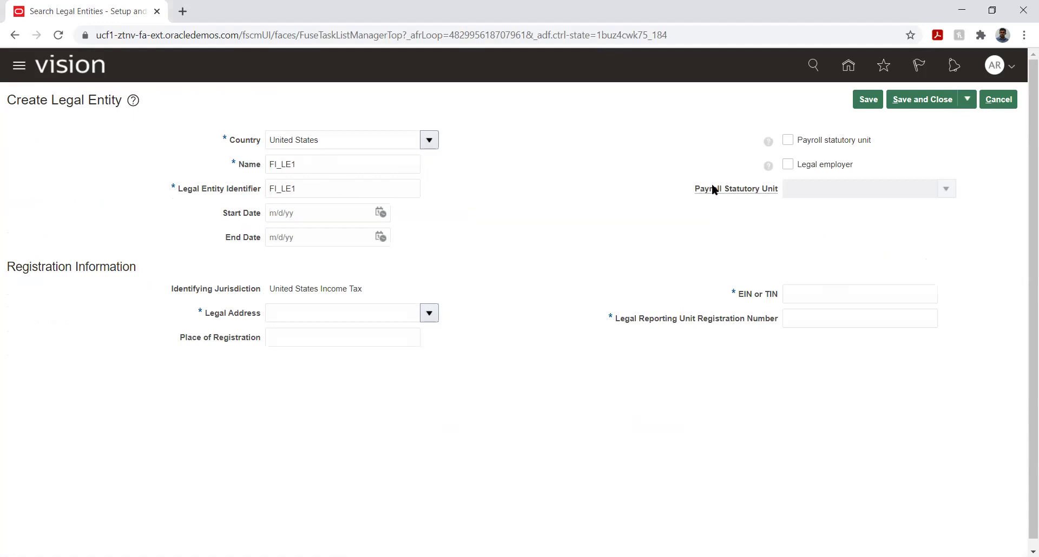
# Mark FI_LE1 as payroll statutory unit and legal employer, with Redwood City address, EIN and registration number.
pyautogui.click(786, 141)
pyautogui.click(787, 165)
pyautogui.click(429, 313)
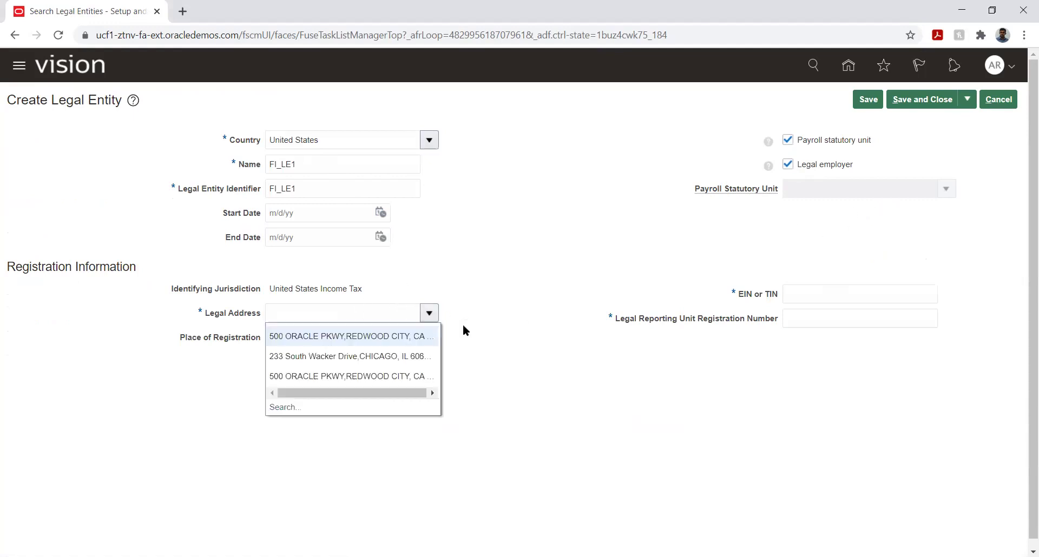
pyautogui.click(373, 336)
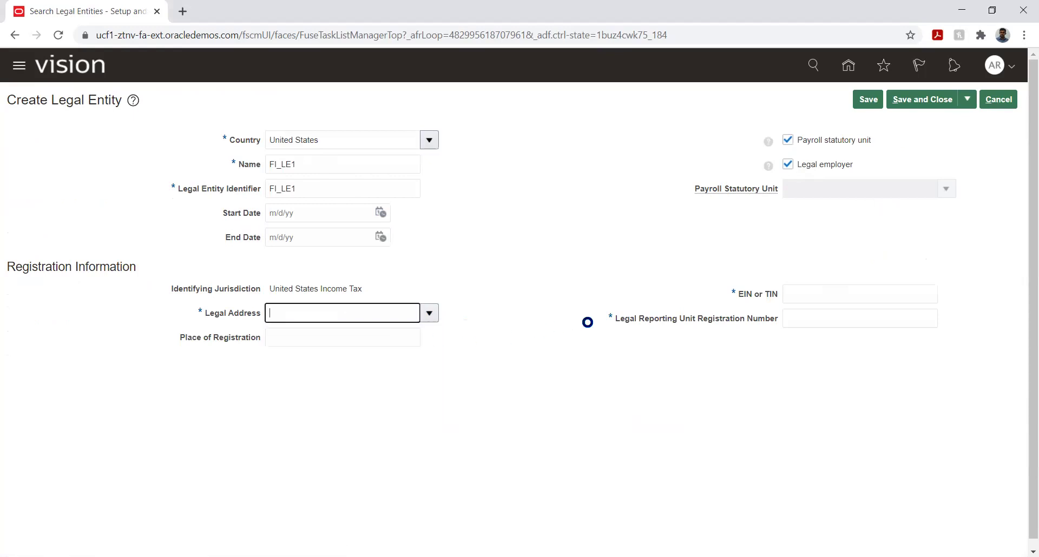
pyautogui.click(799, 293)
pyautogui.write('5612')
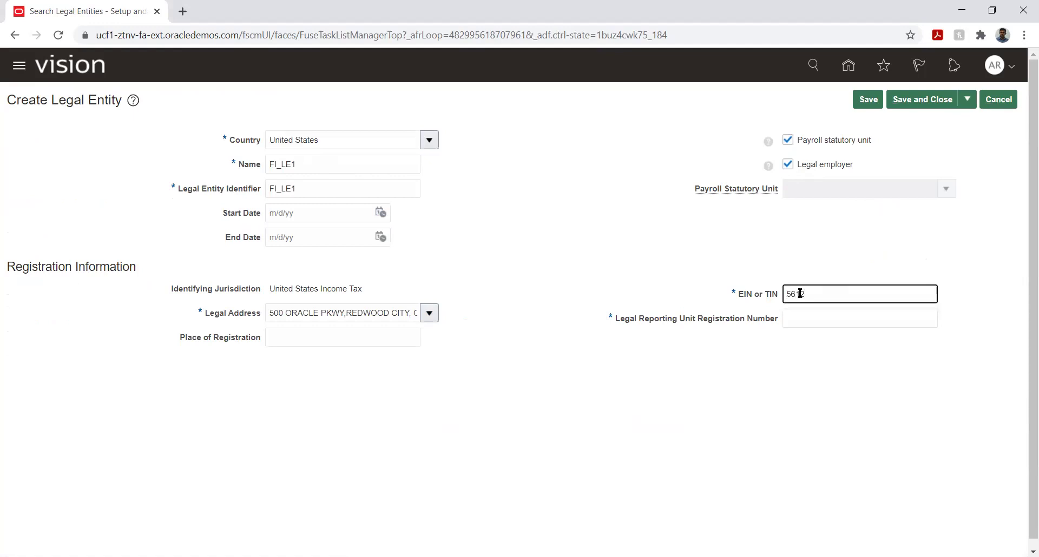
pyautogui.click(794, 318)
pyautogui.write('78523')
pyautogui.click(522, 281)
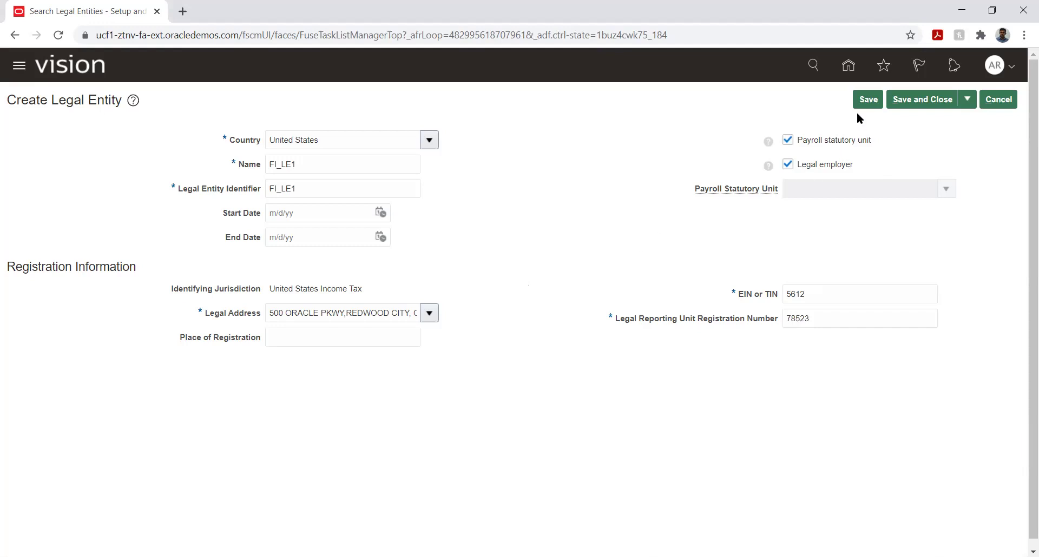
# Save FI_LE1, acknowledge the confirmation, and save and close.
pyautogui.click(868, 100)
pyautogui.click(549, 200)
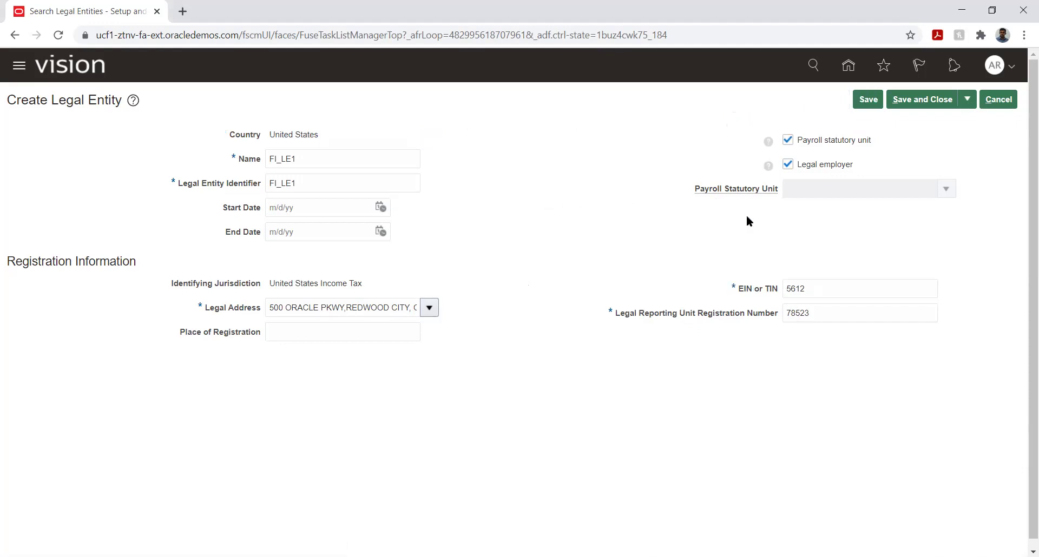
pyautogui.click(922, 99)
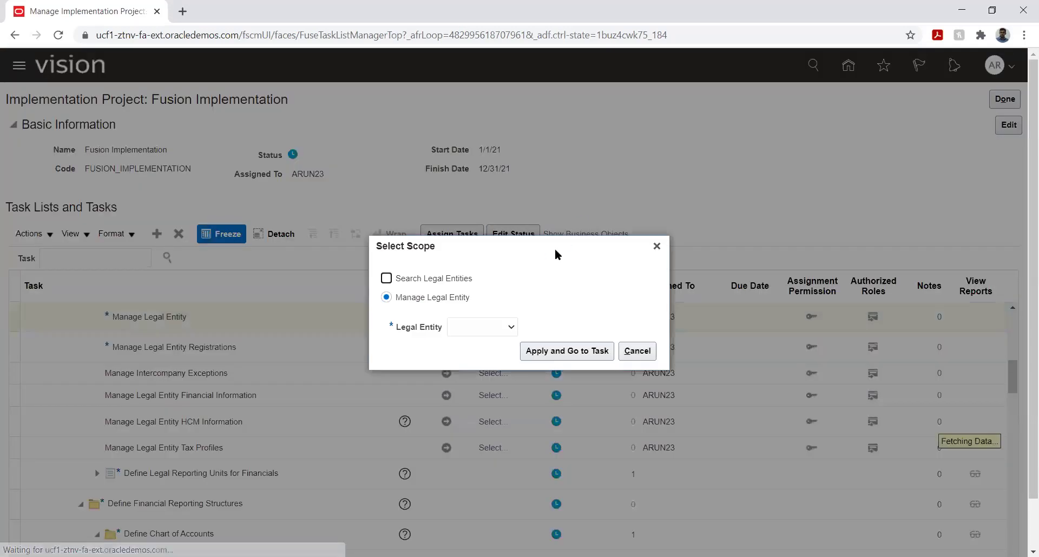
# Create a new legal entity with FI_LE_2 as both name and identifier.
pyautogui.click(465, 335)
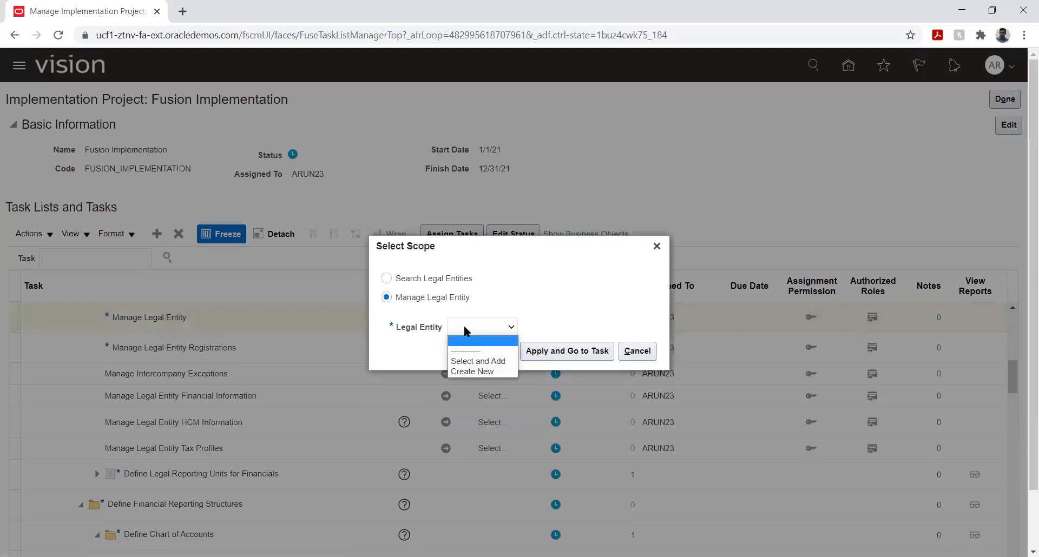
pyautogui.click(475, 371)
pyautogui.click(555, 351)
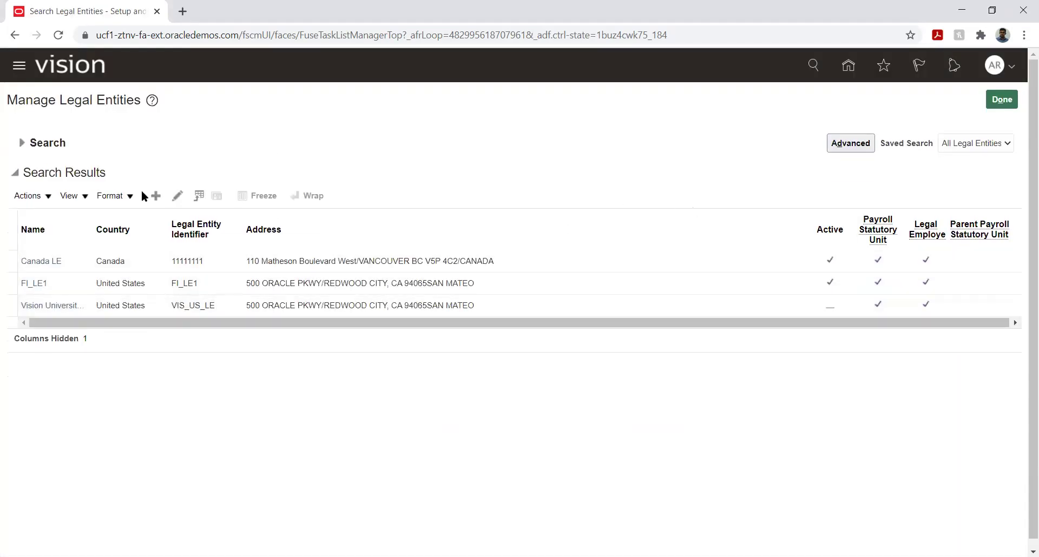
pyautogui.click(155, 196)
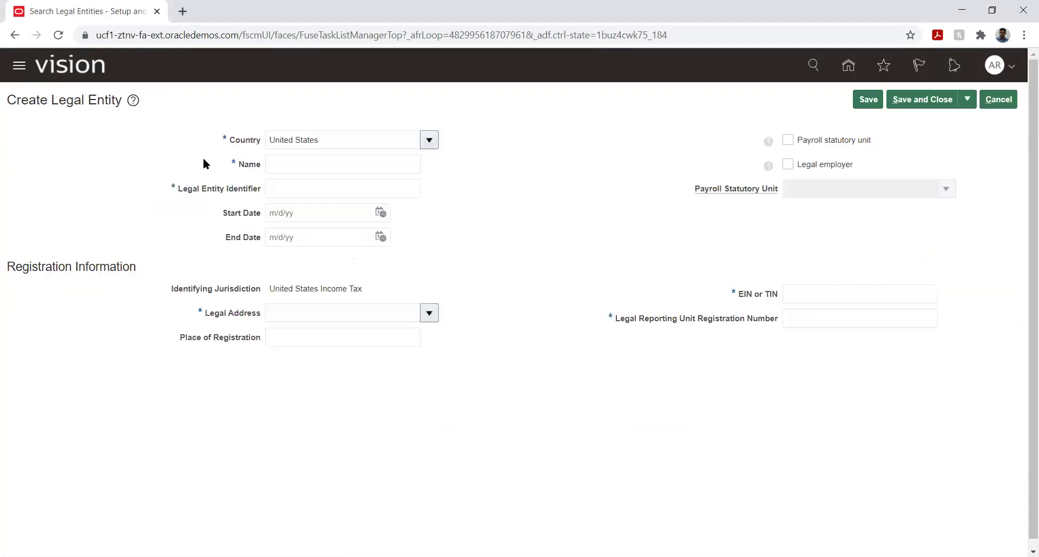
pyautogui.click(327, 163)
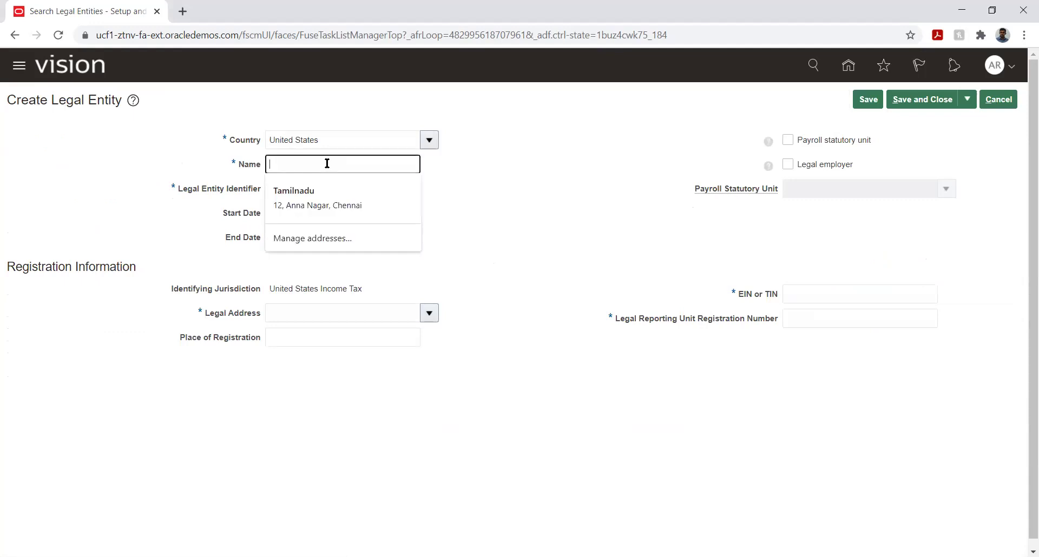
pyautogui.write('FI_LE_2')
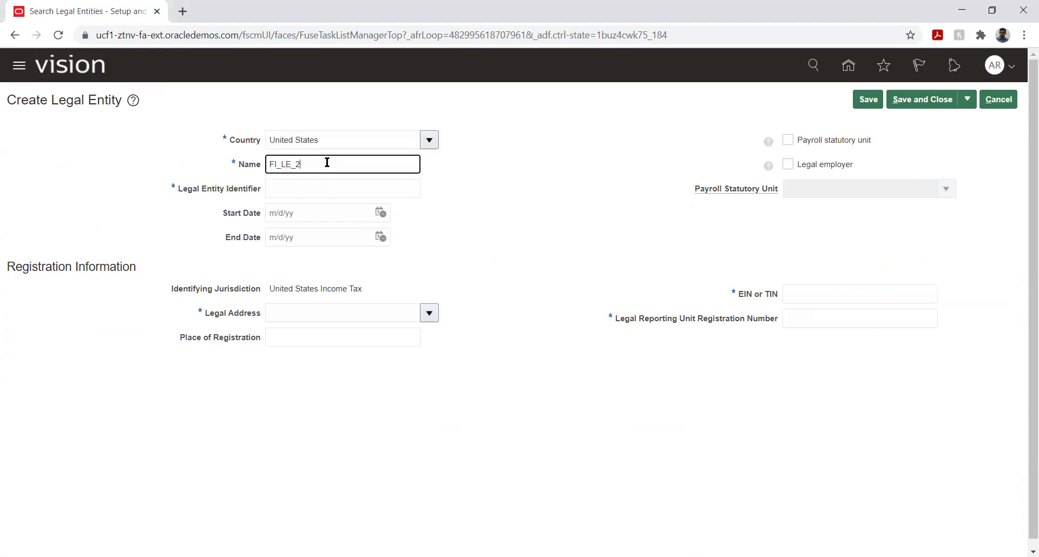
pyautogui.doubleClick(326, 162)
pyautogui.press('Tab')
pyautogui.hotkey('ctrl', 'v')
# Mark FI_LE_2 as payroll statutory unit and legal employer, pick its legal address, enter EIN and registration number.
pyautogui.click(788, 140)
pyautogui.click(787, 164)
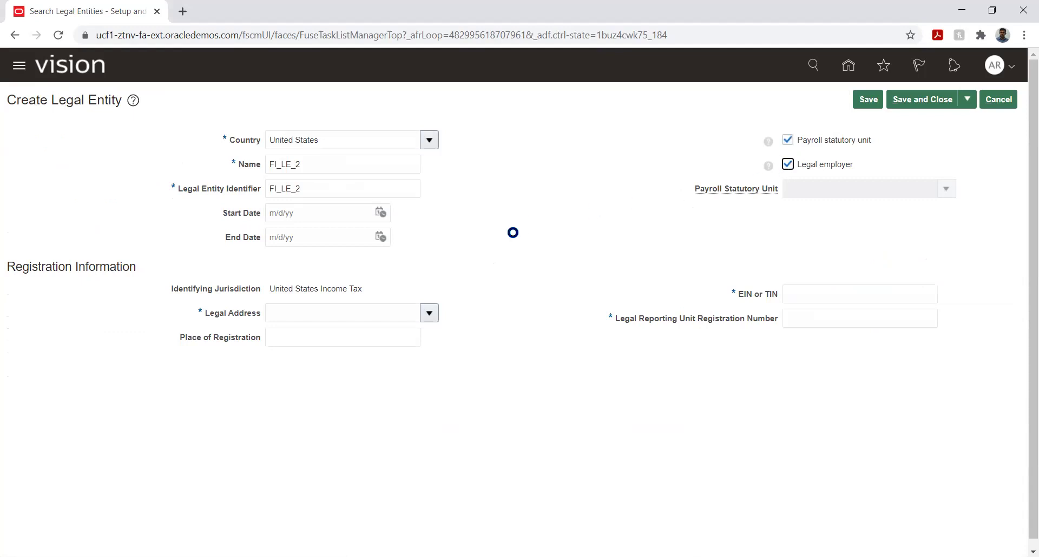
pyautogui.click(428, 313)
pyautogui.click(385, 338)
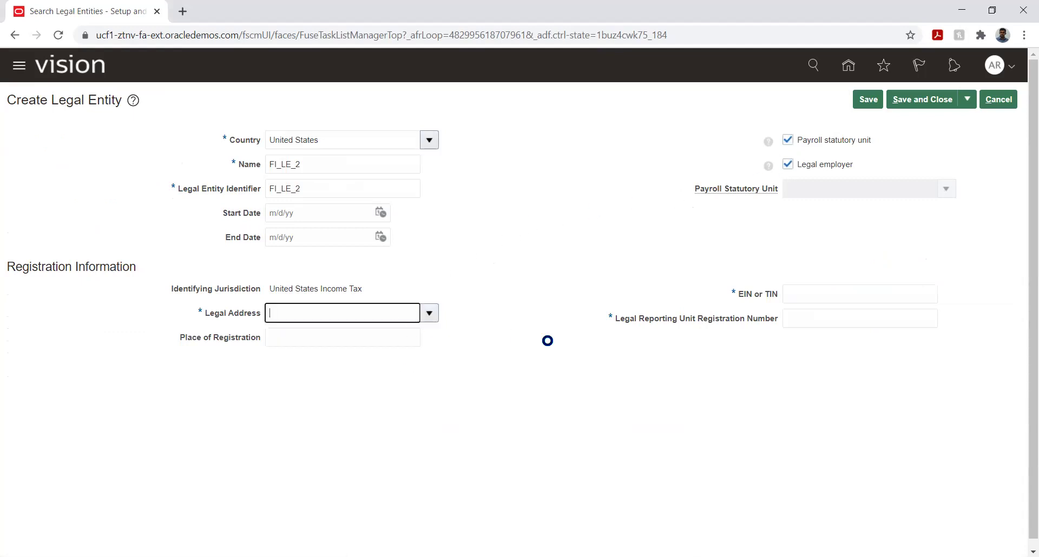
pyautogui.click(840, 295)
pyautogui.write('5423')
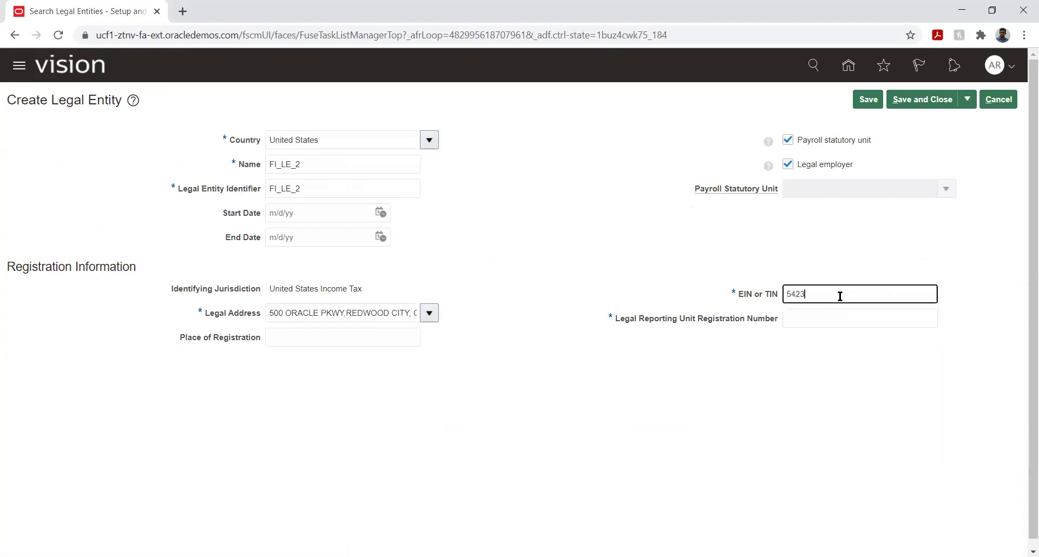
pyautogui.press('Tab')
pyautogui.write('4')
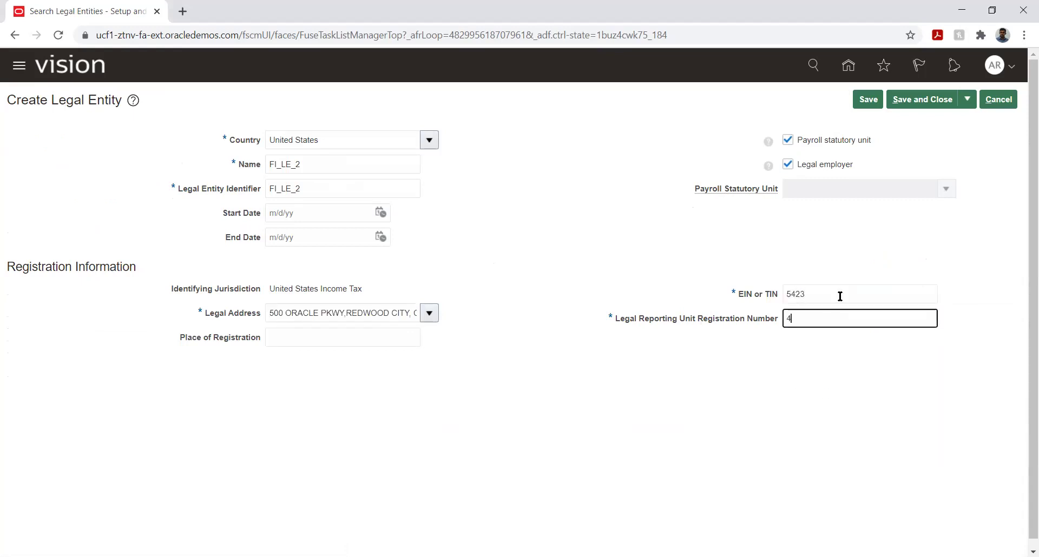
pyautogui.write('571235')
# Save FI_LE_2, dismiss the confirmation, and save and close.
pyautogui.click(868, 100)
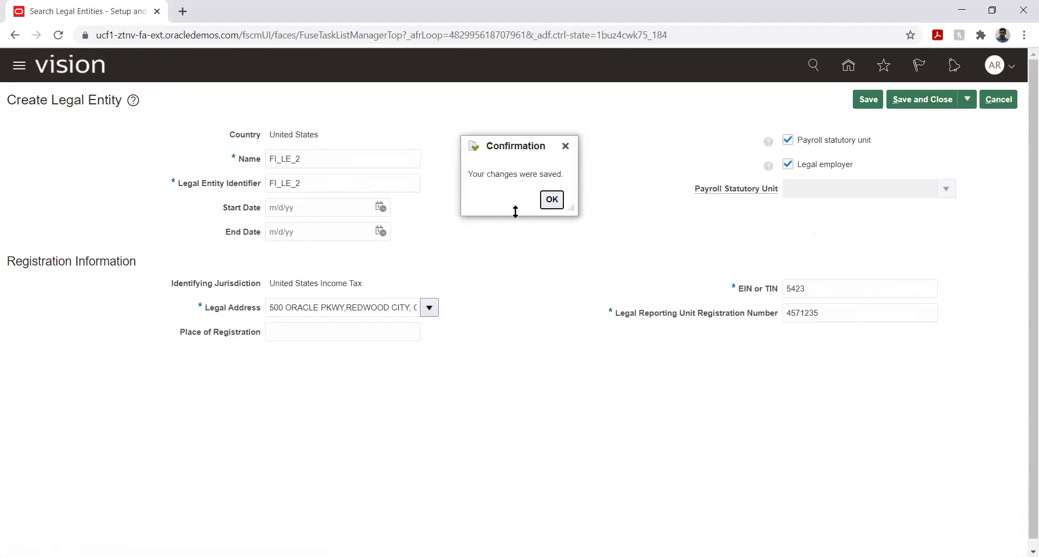
pyautogui.click(551, 200)
pyautogui.click(922, 99)
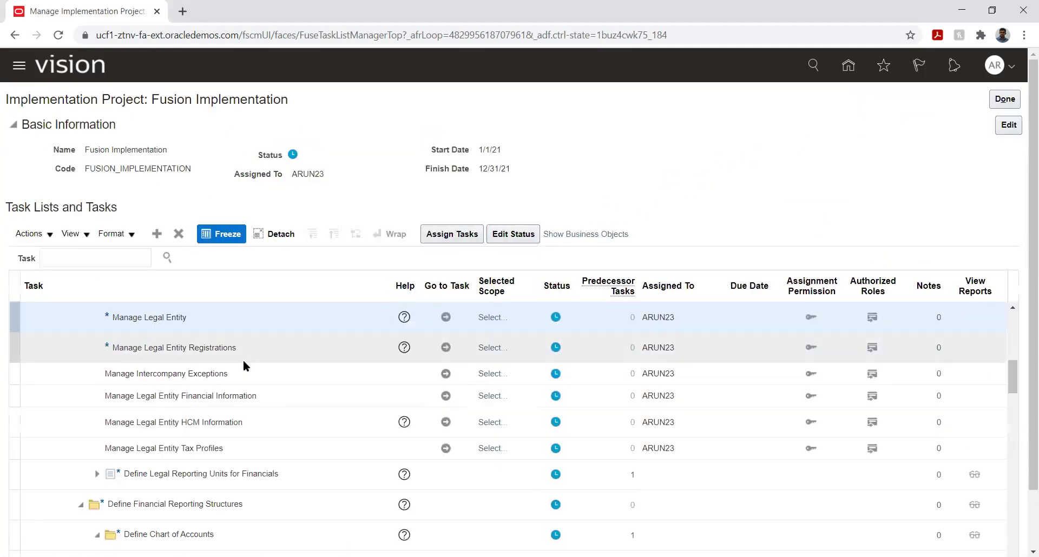
# Open Manage Primary Ledgers under Define Accounting Configurations and begin a new primary ledger's name.
pyautogui.scroll(-3, 81, 381)
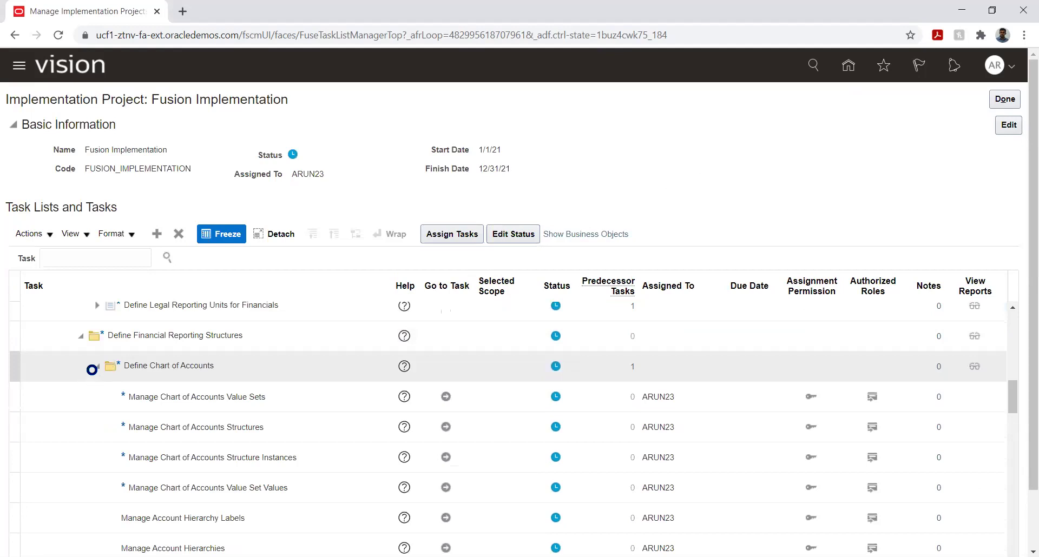
pyautogui.scroll(-2, 92, 375)
pyautogui.scroll(-5, 92, 375)
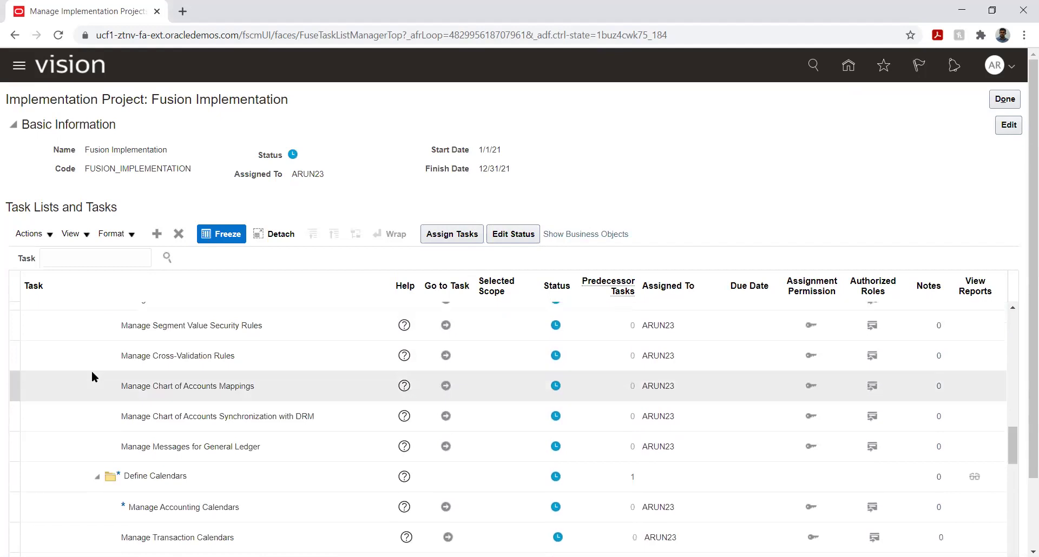
pyautogui.scroll(-6, 92, 371)
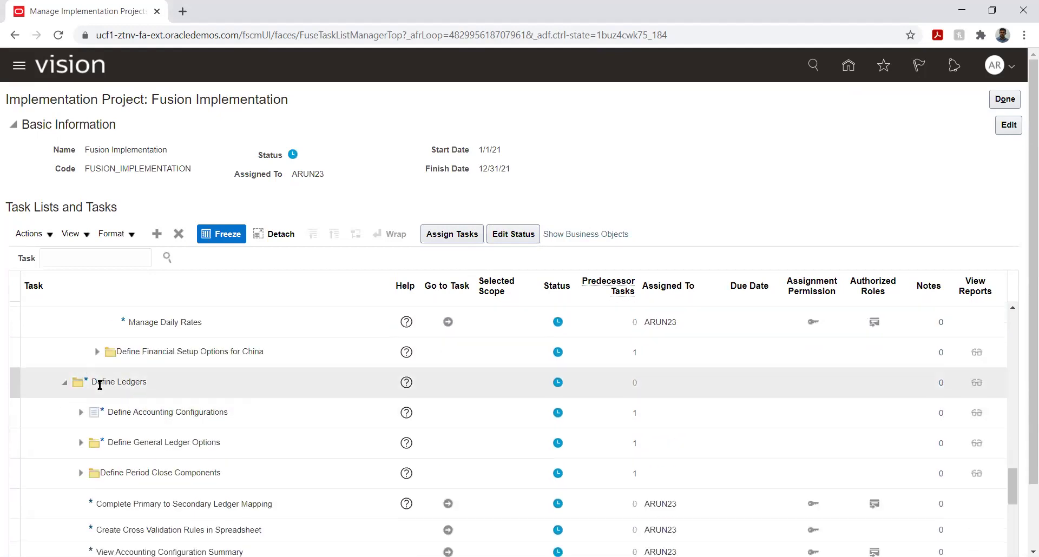
pyautogui.click(81, 413)
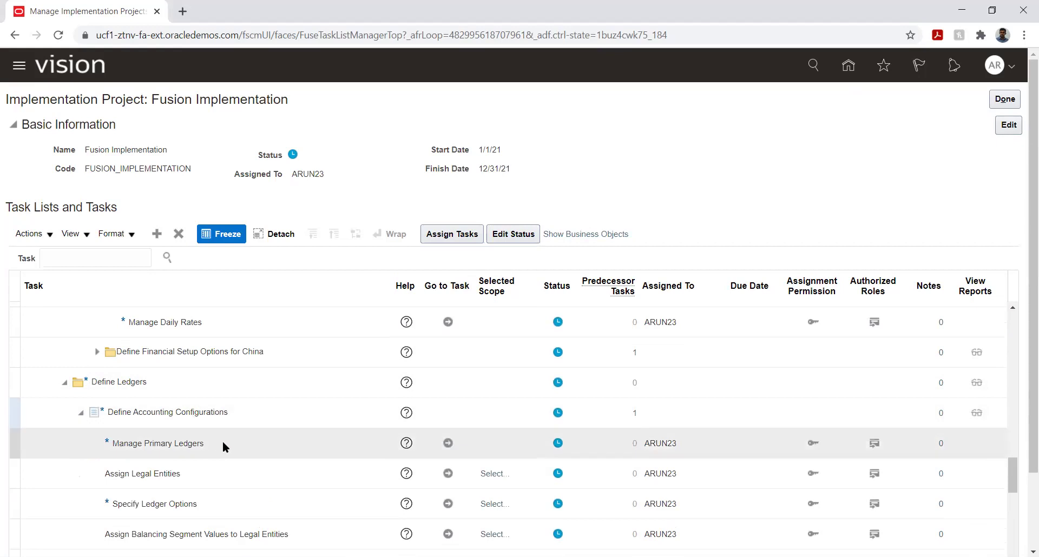
pyautogui.click(448, 443)
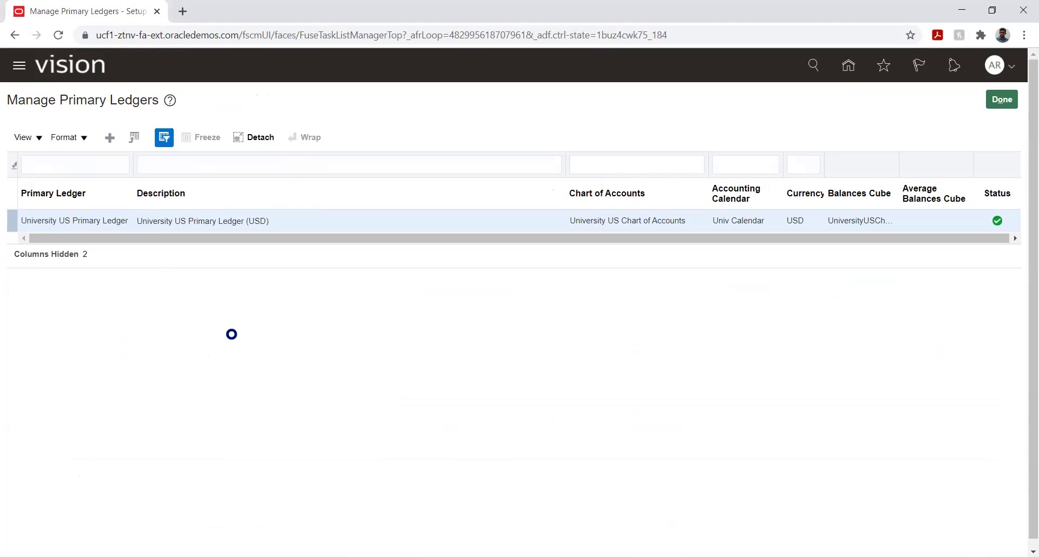
pyautogui.click(310, 160)
# Enter 'FI Primary Ledger' as both the ledger name and its description.
pyautogui.write('FI')
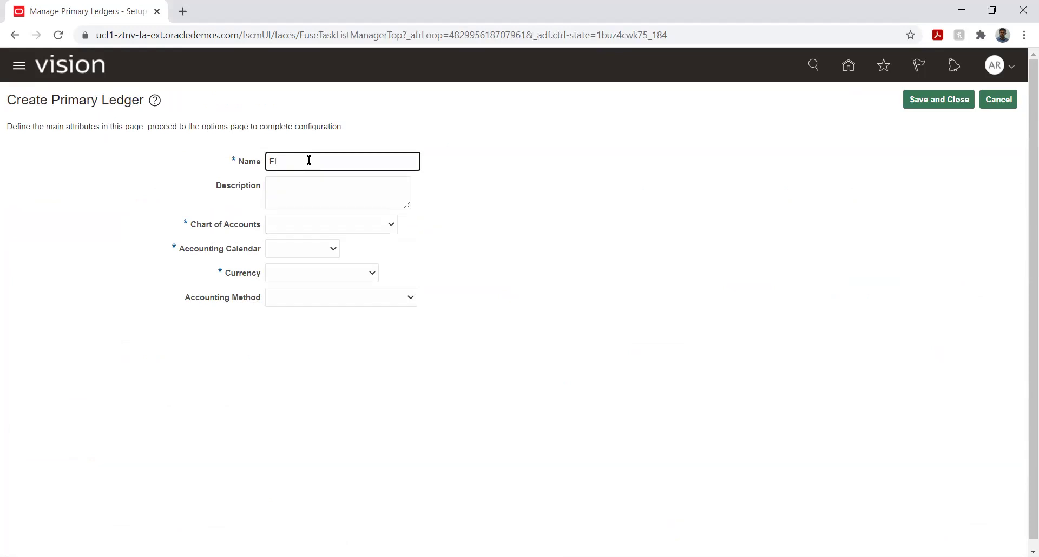
pyautogui.write(' Primary Ledger')
pyautogui.tripleClick(342, 161)
pyautogui.hotkey('ctrl', 'c')
pyautogui.press('Tab')
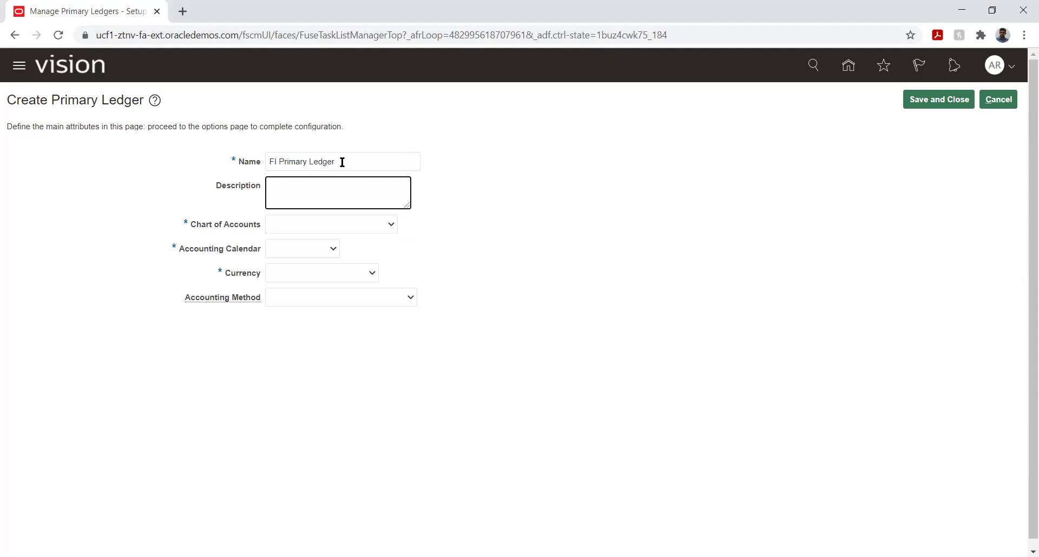
pyautogui.hotkey('ctrl', 'v')
# Choose FI_COA_INST, FI_Calendar, US Dollar and Standard Accrual, then save and close the ledger.
pyautogui.click(310, 224)
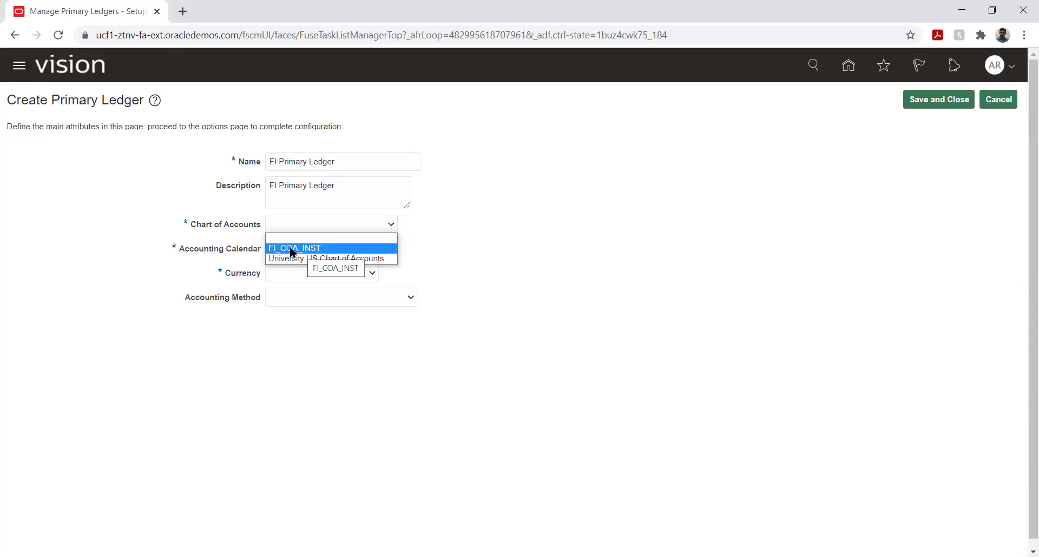
pyautogui.click(291, 250)
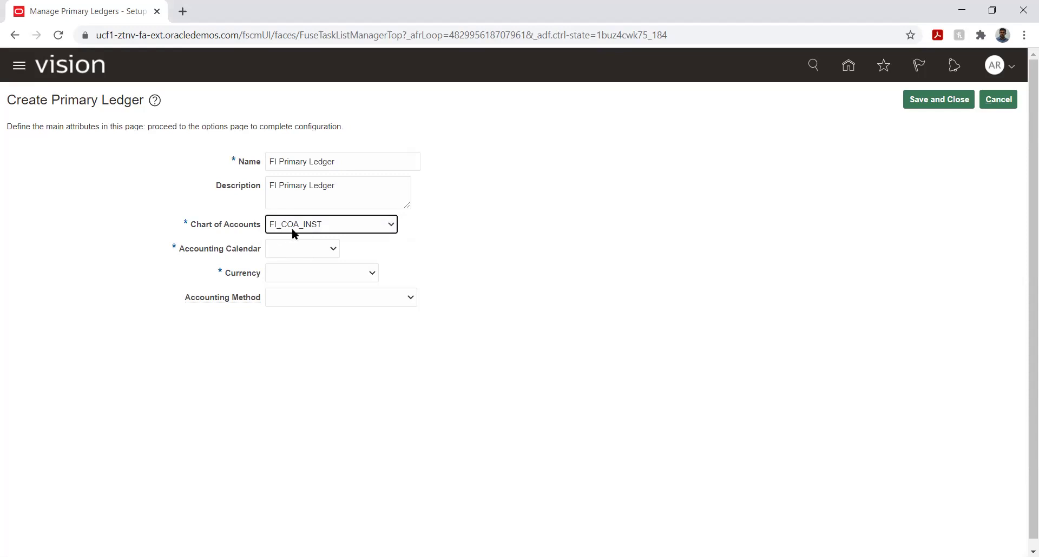
pyautogui.click(294, 248)
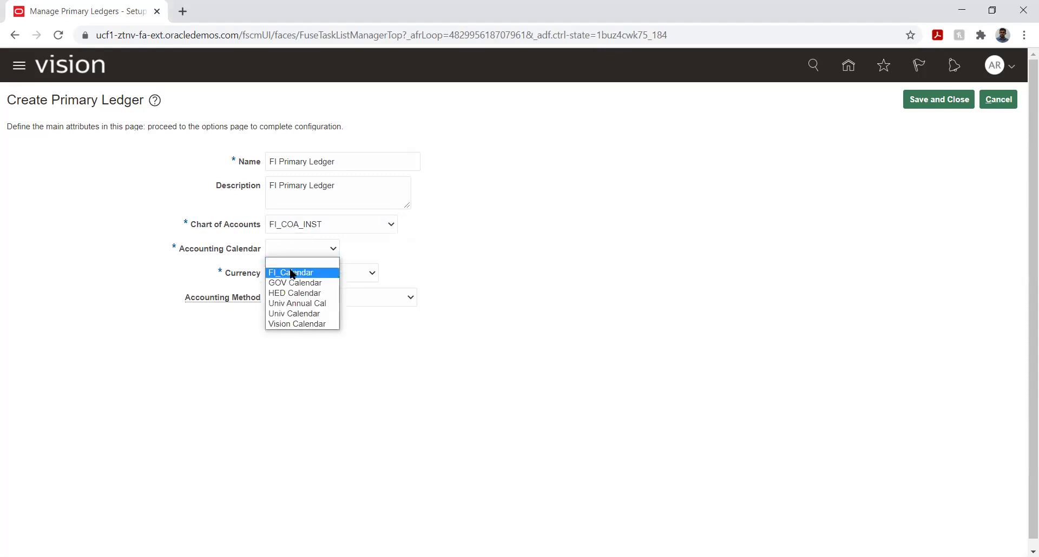
pyautogui.click(292, 272)
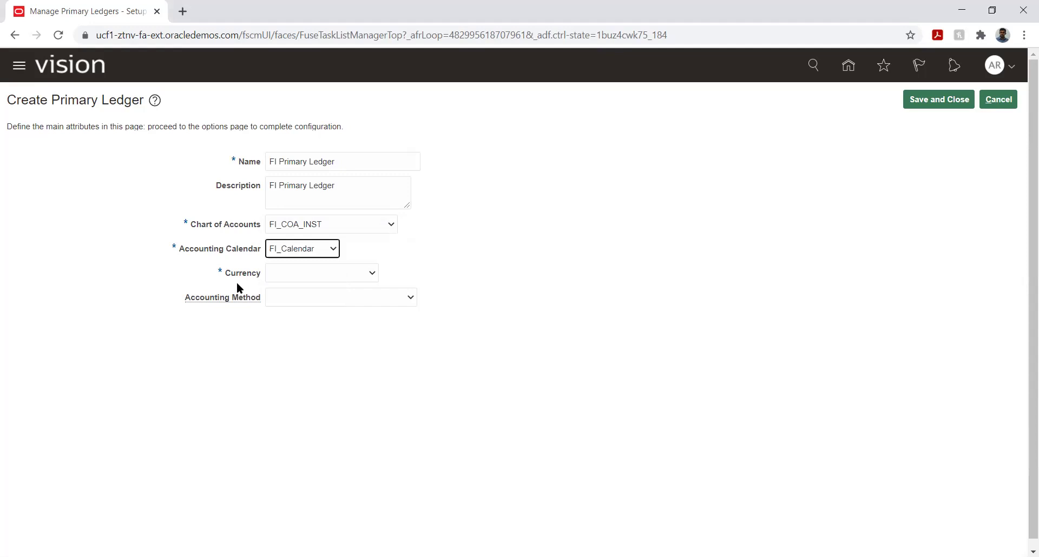
pyautogui.click(309, 273)
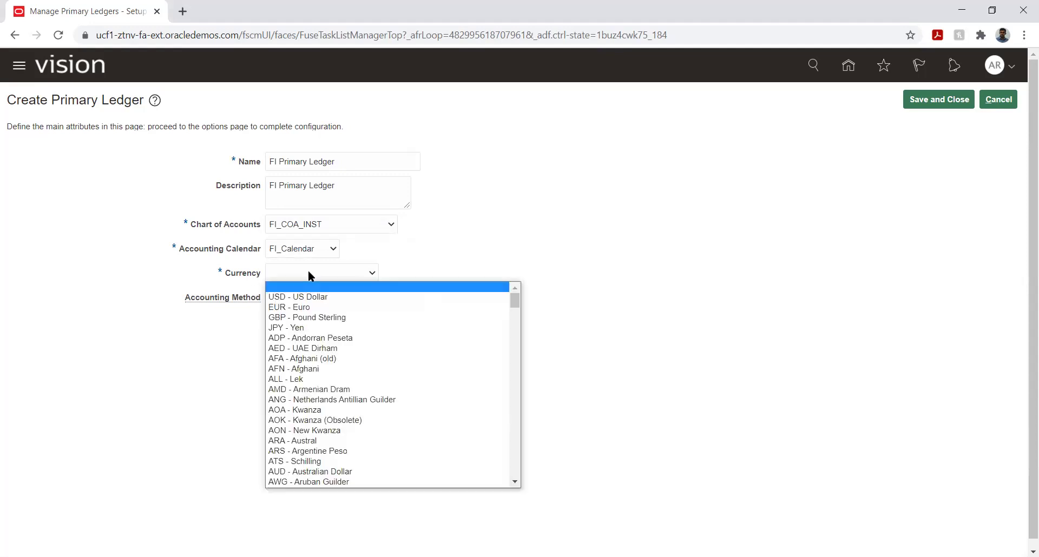
pyautogui.click(296, 297)
pyautogui.click(300, 296)
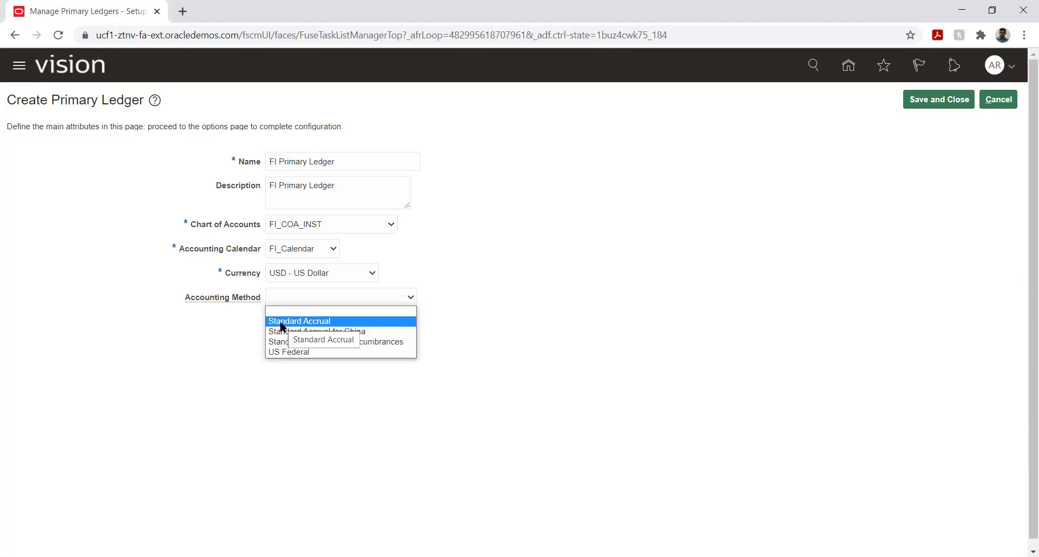
pyautogui.click(284, 322)
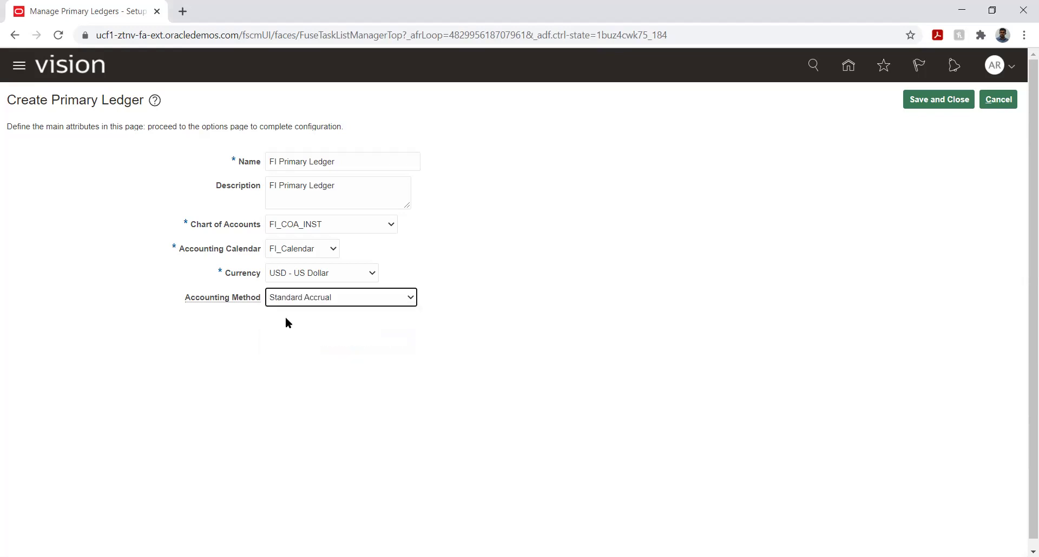
pyautogui.click(938, 99)
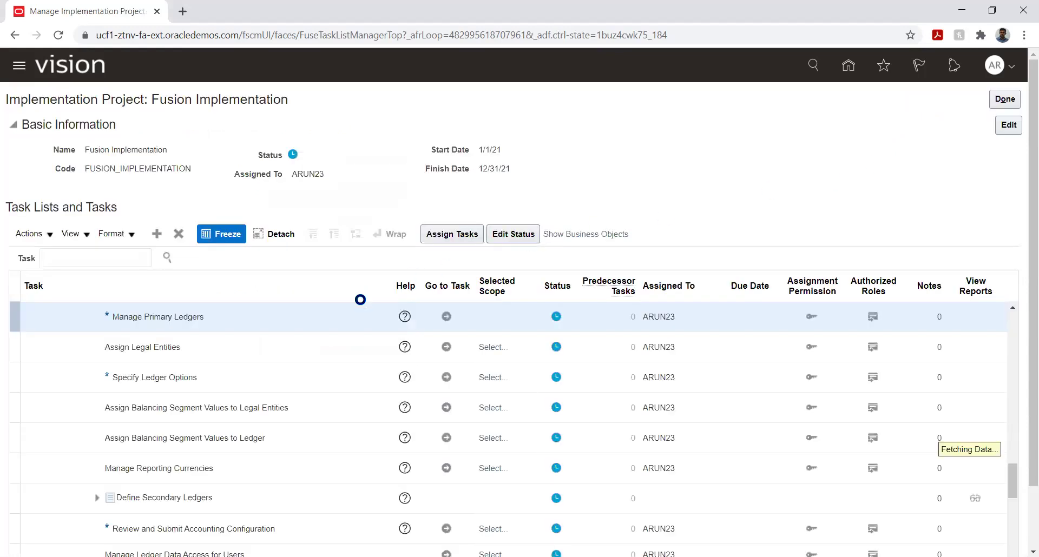
# Set the Assign Legal Entities scope to FI Primary Ledger via Select and Add, then open the task.
pyautogui.click(445, 348)
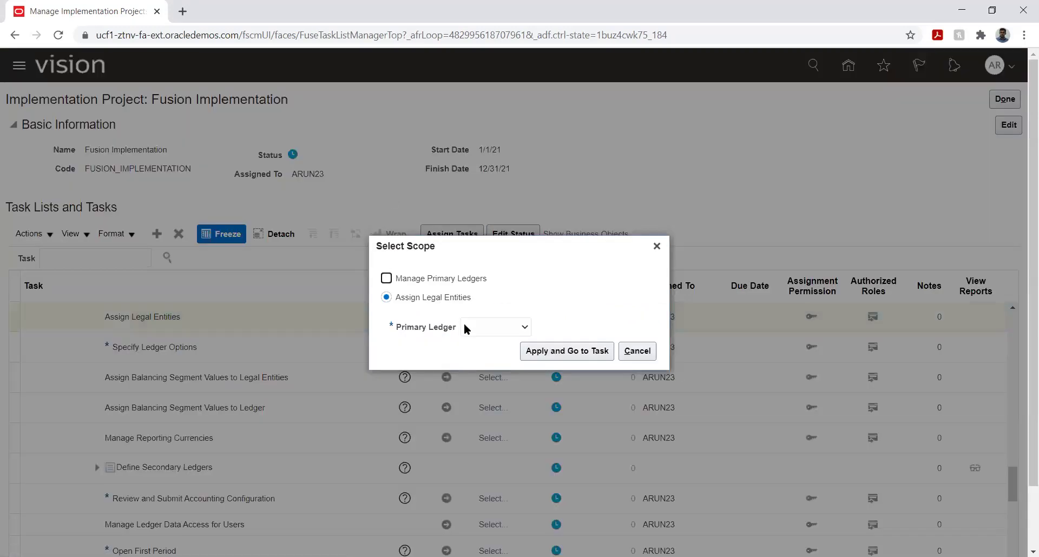
pyautogui.click(466, 328)
pyautogui.click(474, 361)
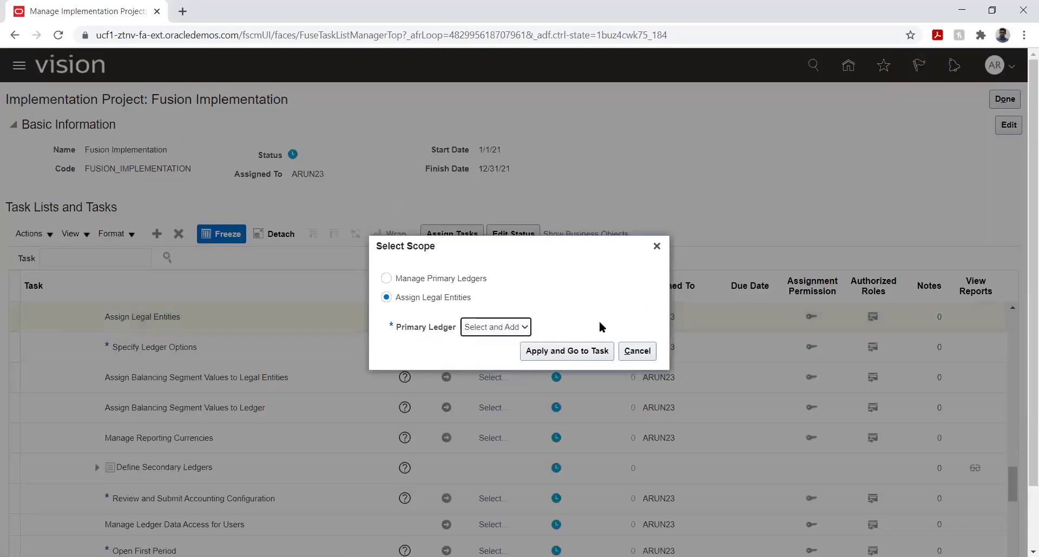
pyautogui.click(576, 351)
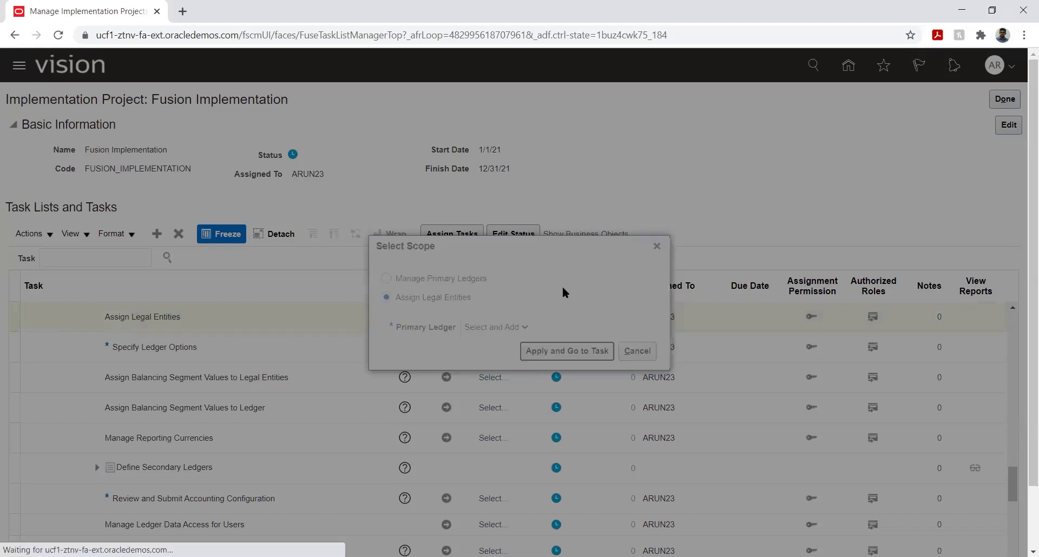
pyautogui.click(327, 345)
pyautogui.click(311, 414)
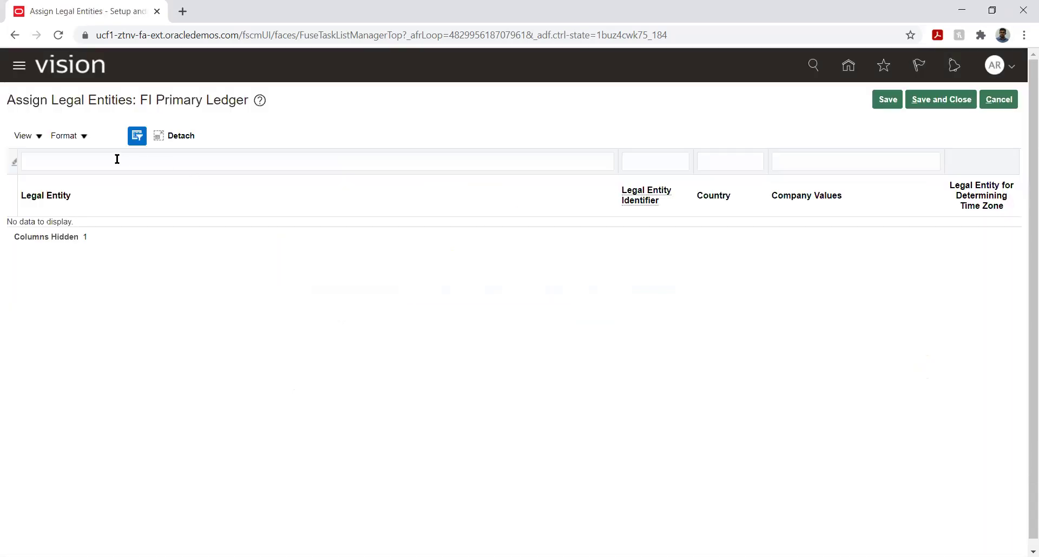
# Search legal entities for 'FI', add FI_LE1 and FI_LE_2 to the ledger, then save and close.
pyautogui.click(110, 136)
pyautogui.click(257, 225)
pyautogui.write('FI')
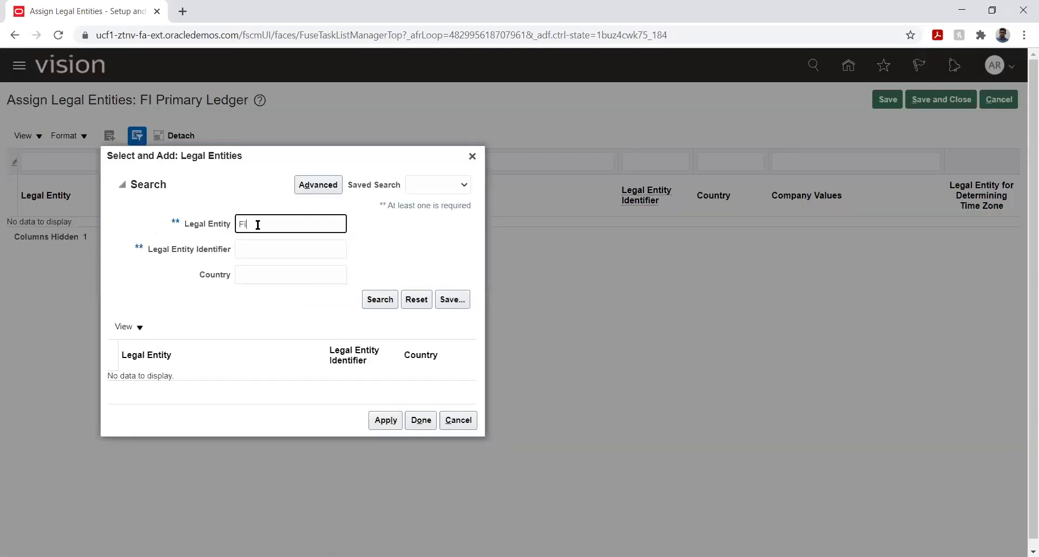
pyautogui.press('Return')
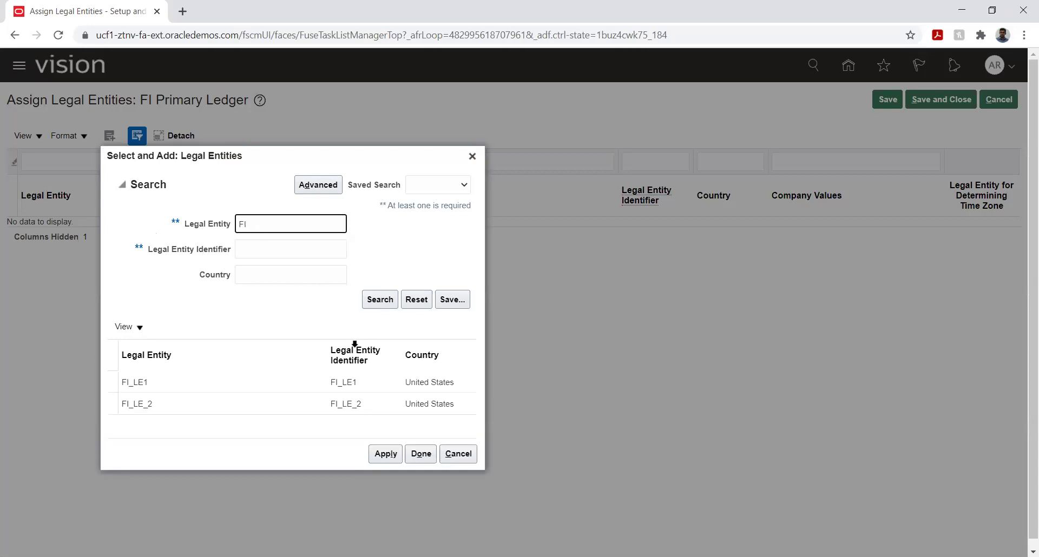
pyautogui.click(158, 387)
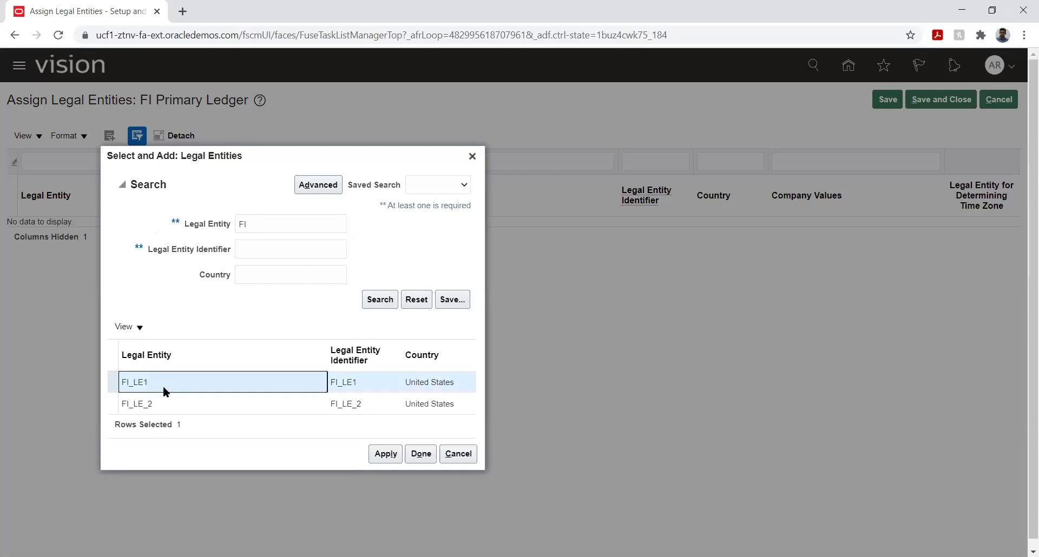
pyautogui.keyDown('ctrl'); pyautogui.click(171, 400); pyautogui.keyUp('ctrl')
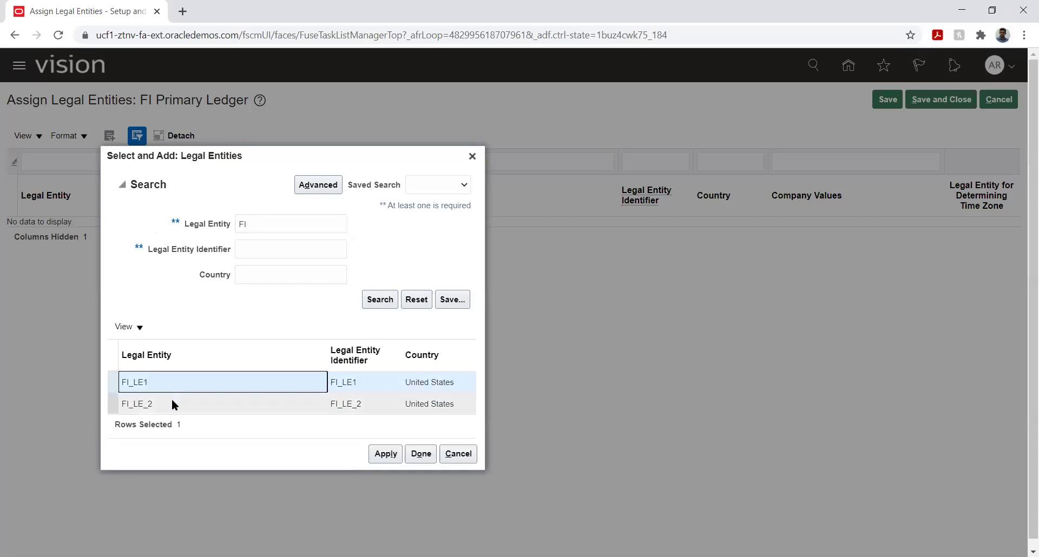
pyautogui.click(379, 454)
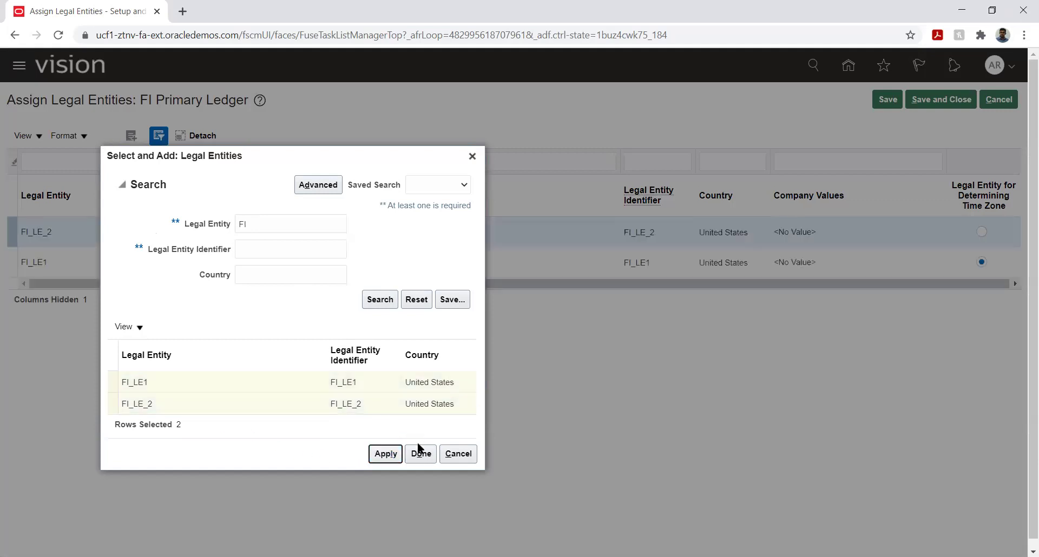
pyautogui.click(421, 453)
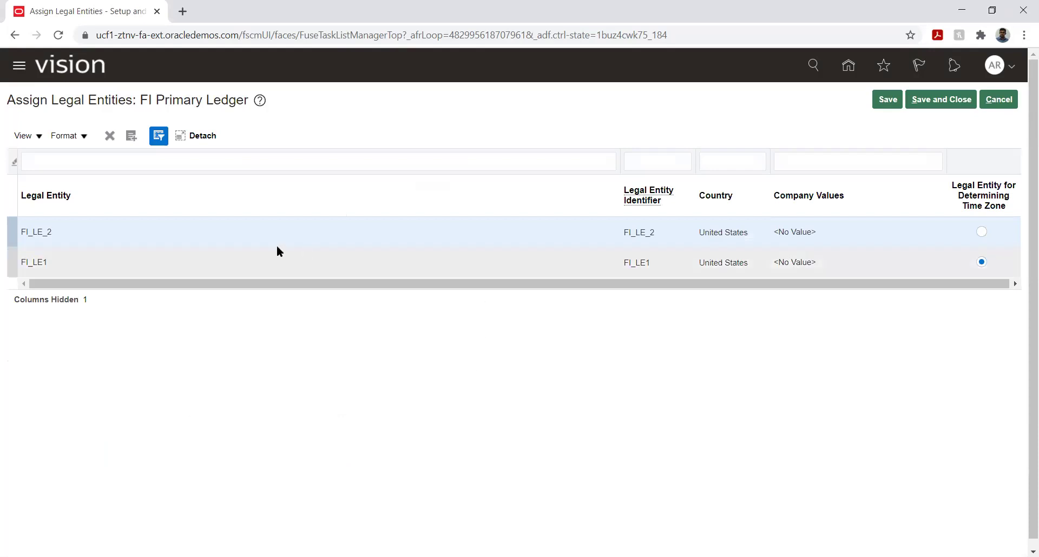
pyautogui.click(888, 103)
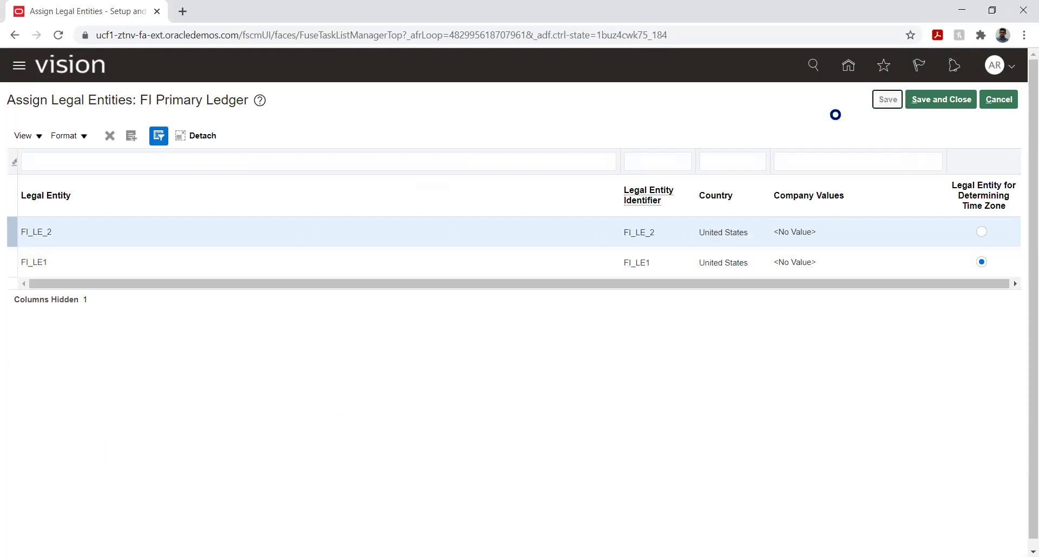
pyautogui.click(939, 108)
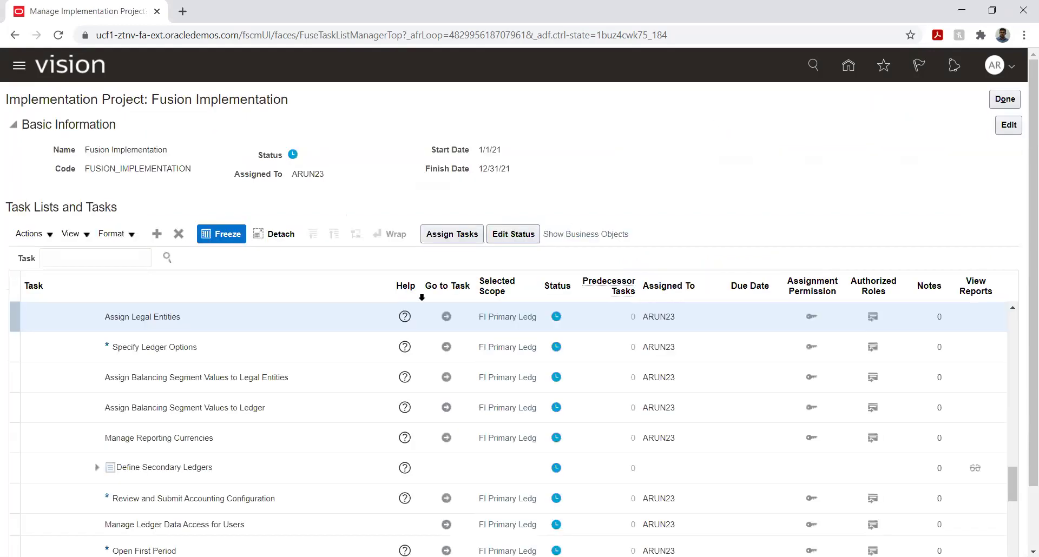
# Launch Specify Ledger Options for FI Primary Ledger from the implementation project task list.
pyautogui.click(446, 346)
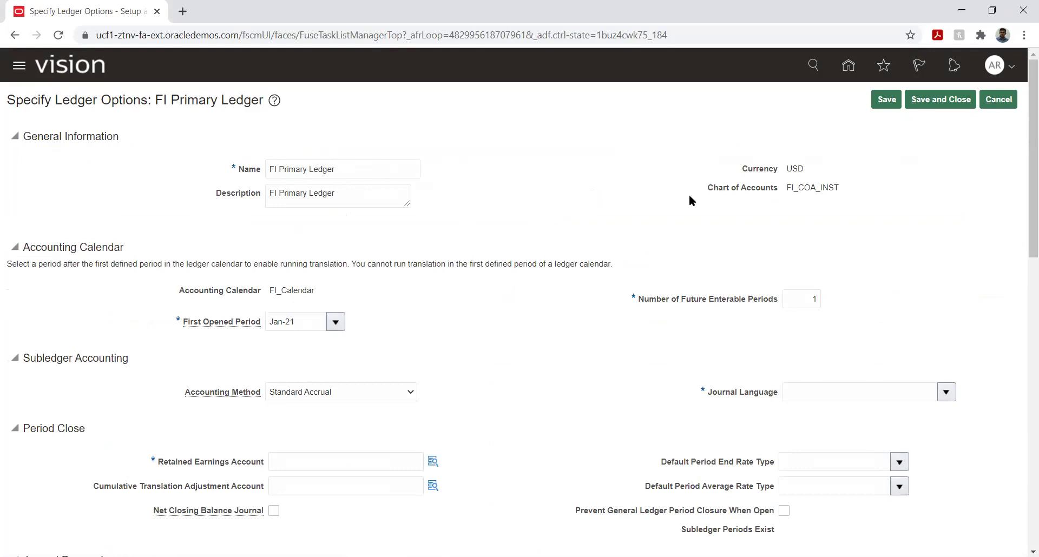
pyautogui.moveTo(433, 348); pyautogui.dragTo(437, 340)
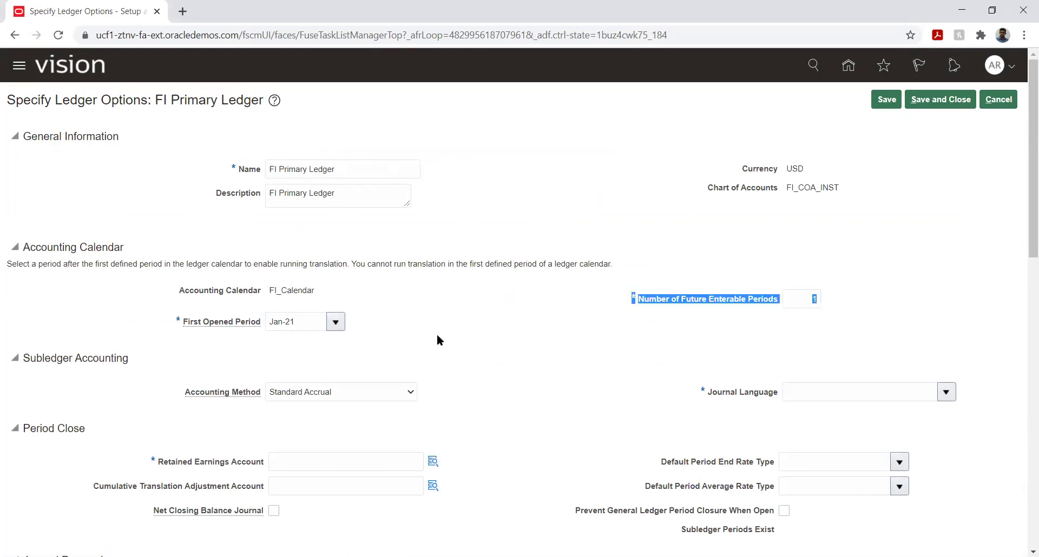
pyautogui.click(680, 284)
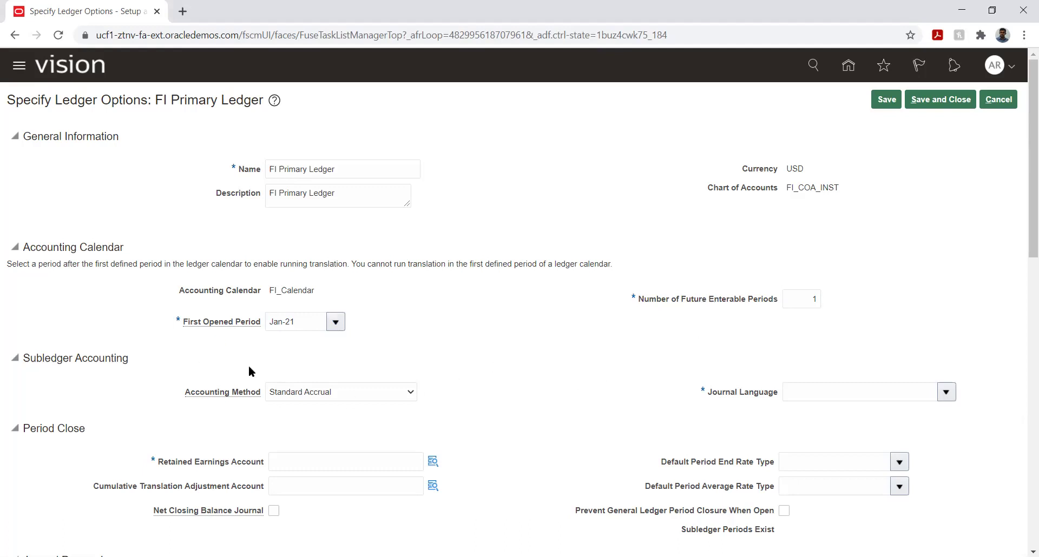
pyautogui.moveTo(204, 323); pyautogui.dragTo(253, 324)
pyautogui.click(484, 310)
pyautogui.moveTo(212, 322)
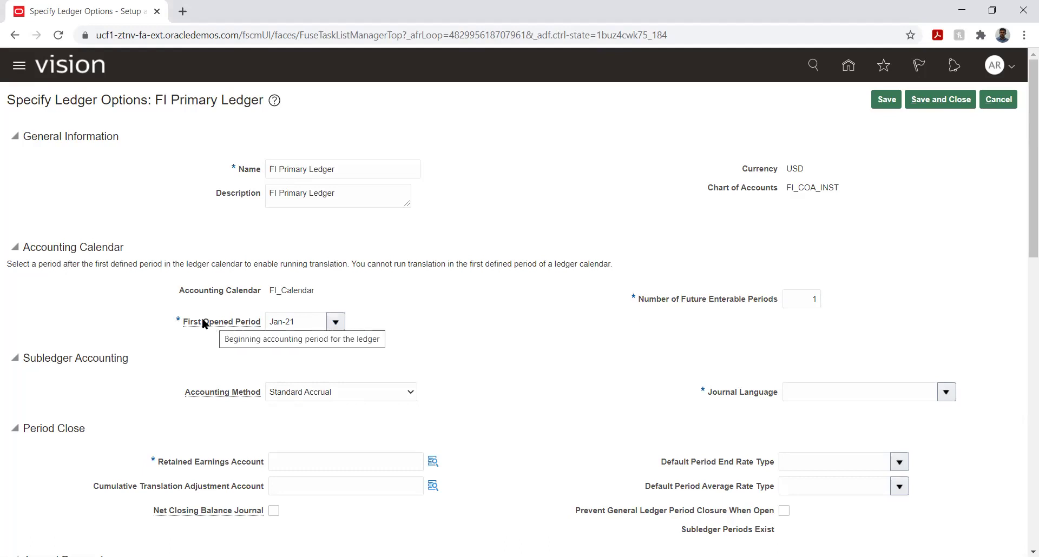
pyautogui.moveTo(203, 322); pyautogui.dragTo(214, 324)
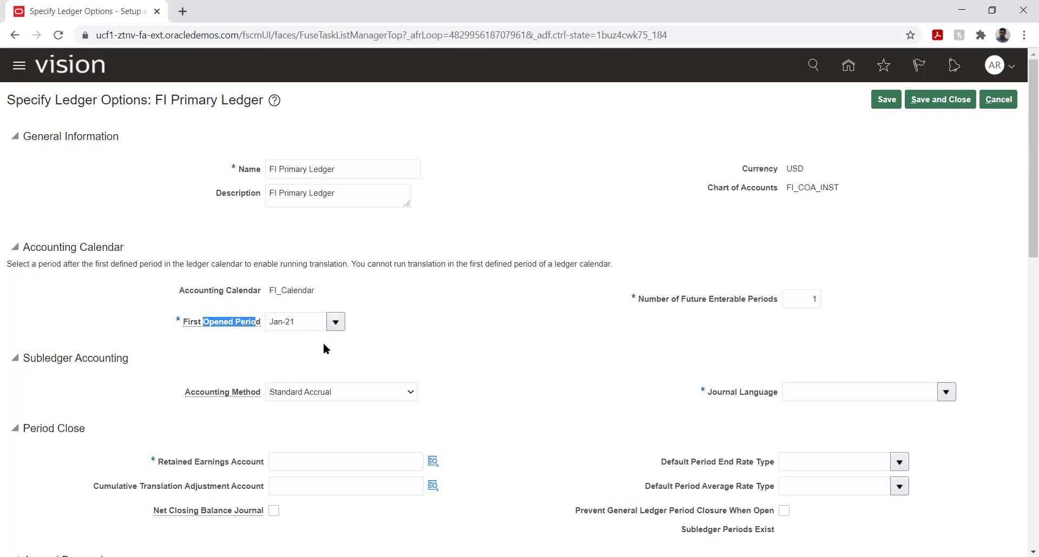
pyautogui.click(297, 347)
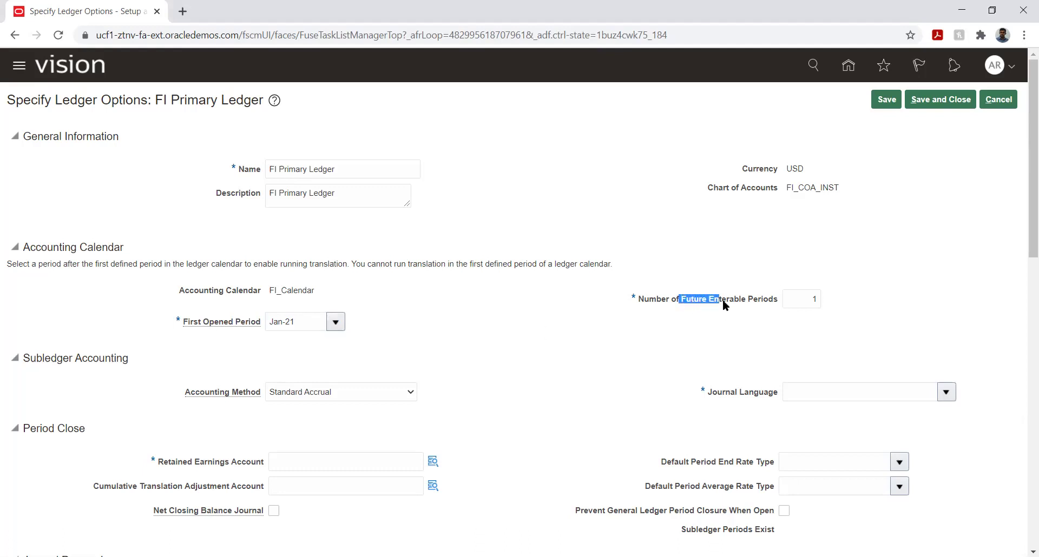
pyautogui.click(739, 316)
pyautogui.scroll(-4, 528, 314)
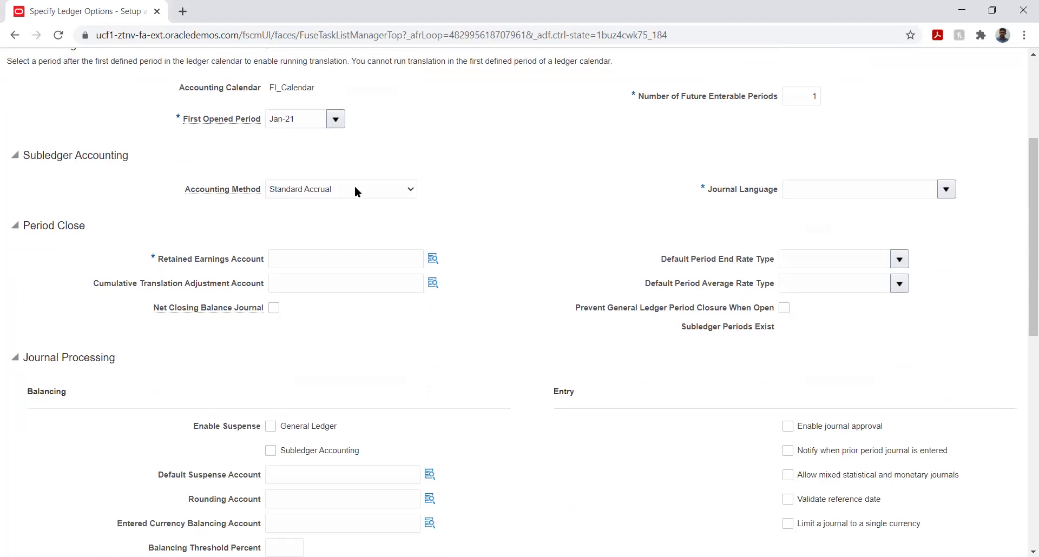
pyautogui.scroll(3, 533, 277)
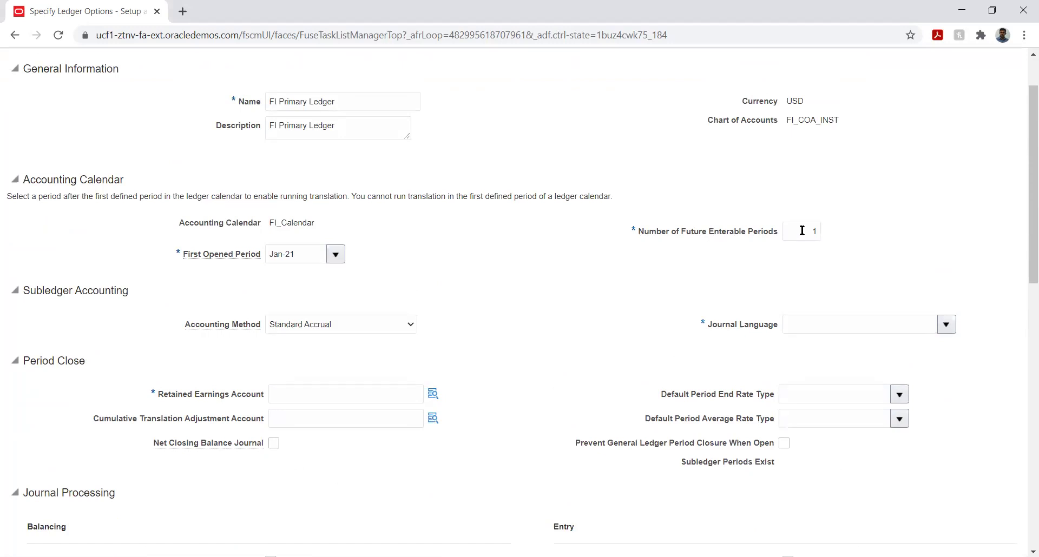
pyautogui.click(802, 231)
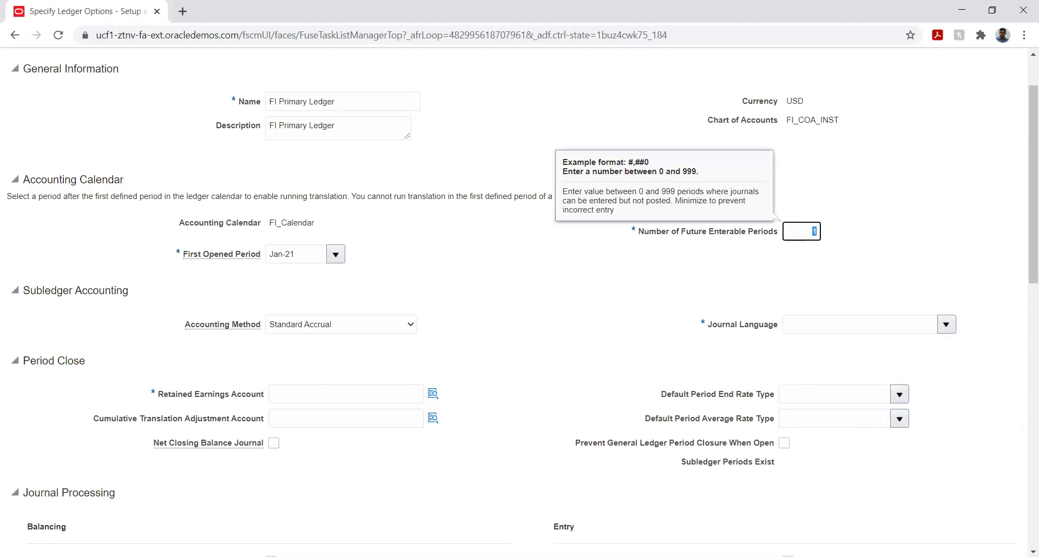
pyautogui.click(950, 505)
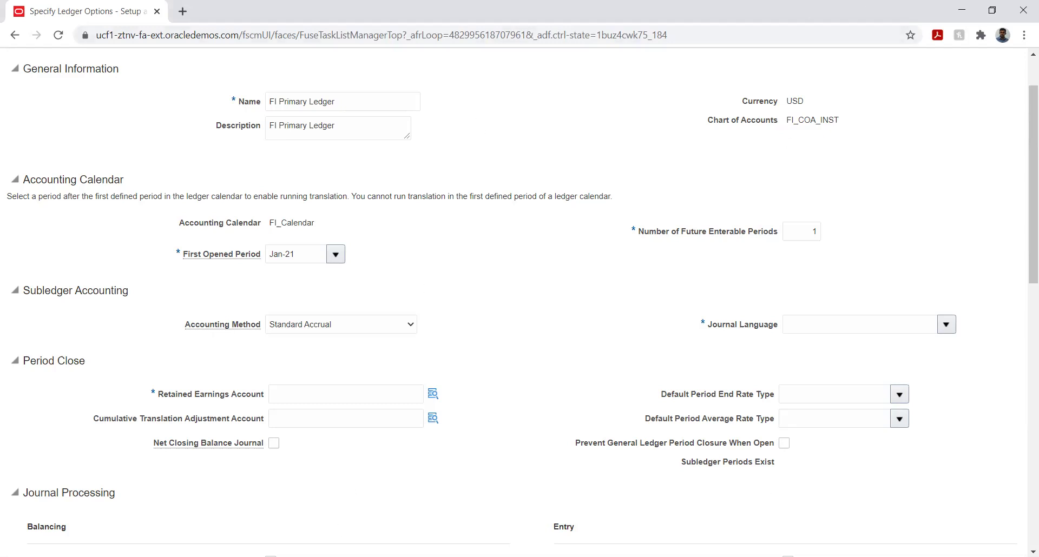
pyautogui.hotkey('alt', 'Tab')
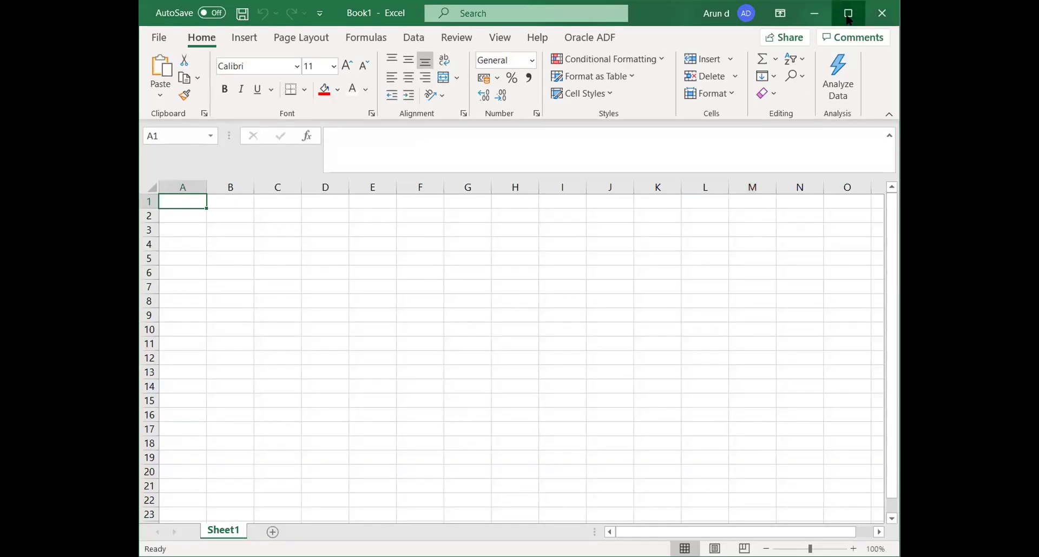
# Enter row 5 headings Date, Current period and Future Enterable, with 17-Mar in B6.
pyautogui.click(848, 17)
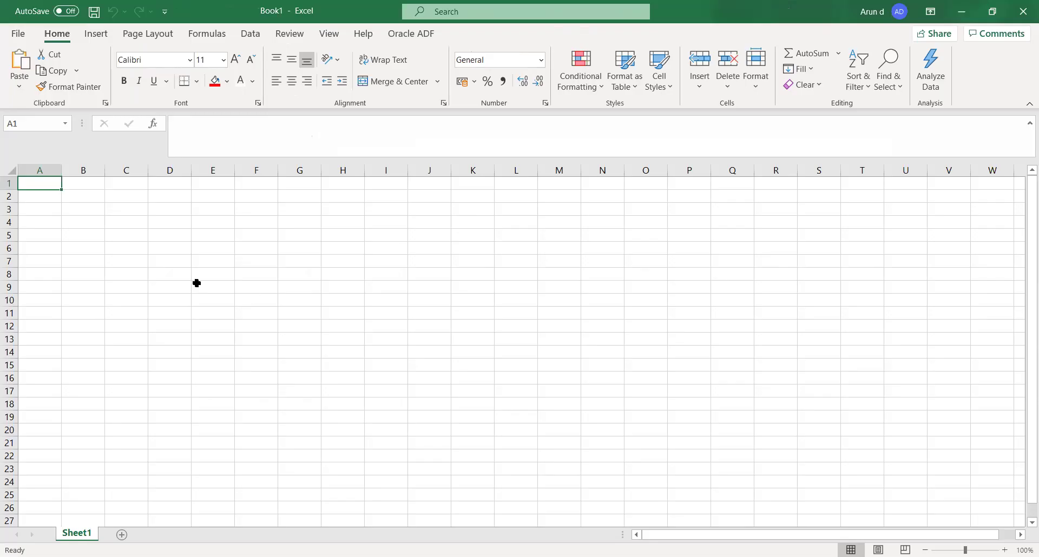
pyautogui.click(129, 234)
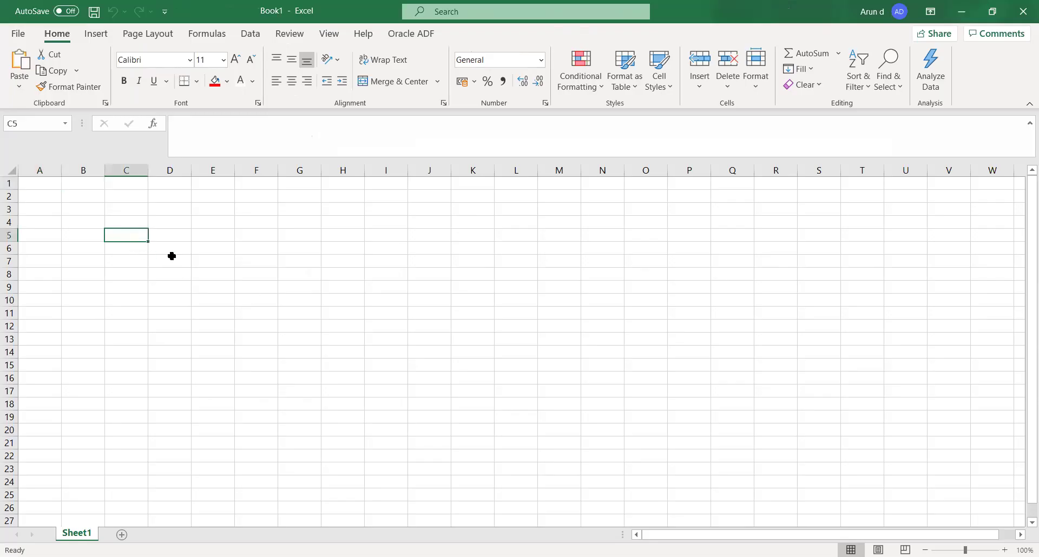
pyautogui.write('Curre')
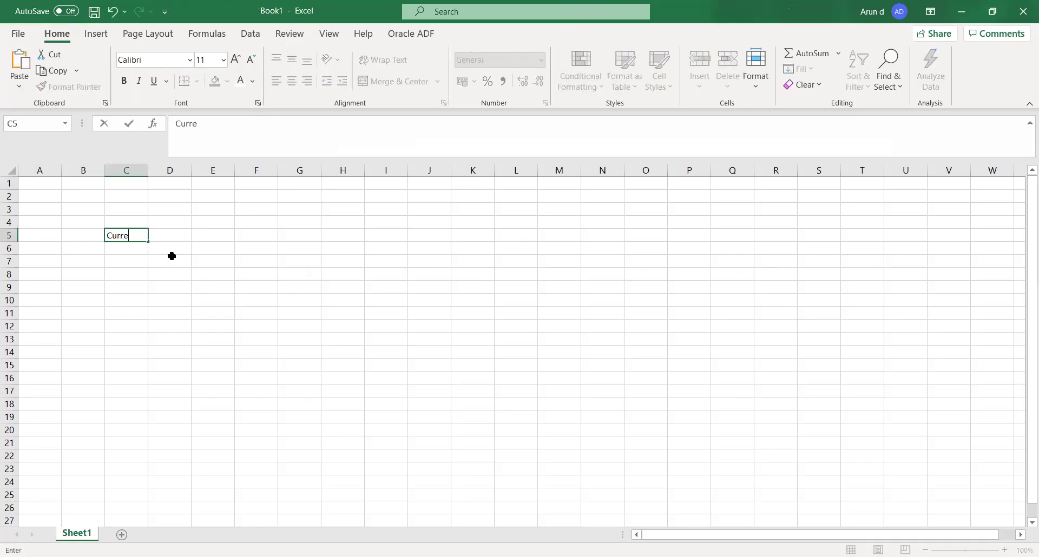
pyautogui.write('nt period')
pyautogui.press('Tab')
pyautogui.write('Futur')
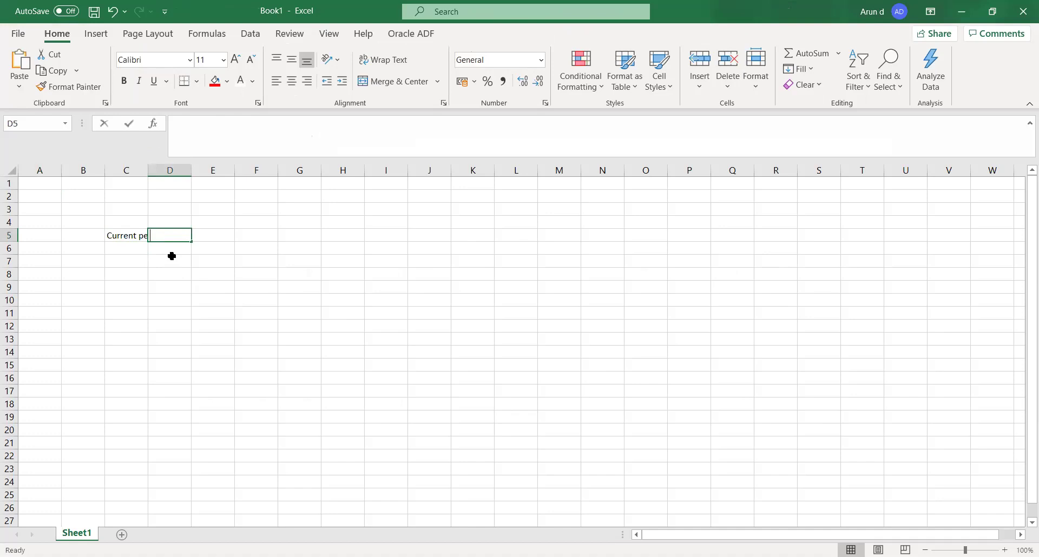
pyautogui.write('e ')
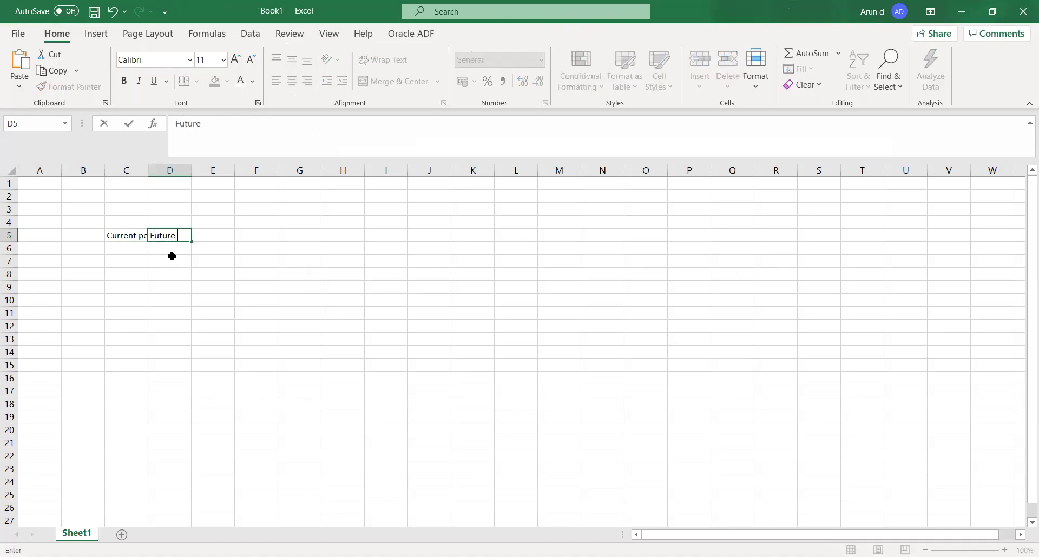
pyautogui.write('Enterable')
pyautogui.press('Tab')
pyautogui.press('Left')
pyautogui.press('Left')
pyautogui.press('Left')
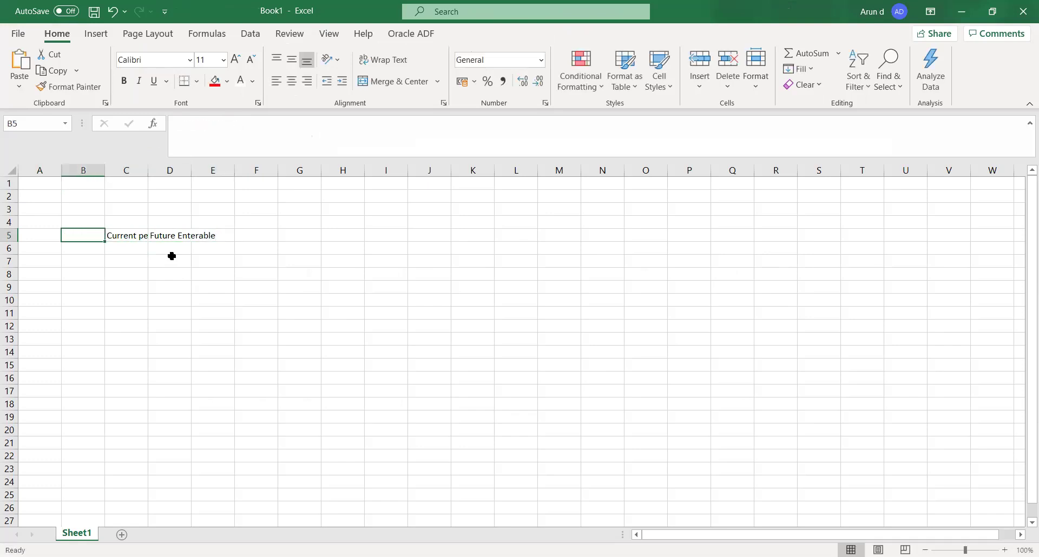
pyautogui.write('Date')
pyautogui.press('Tab')
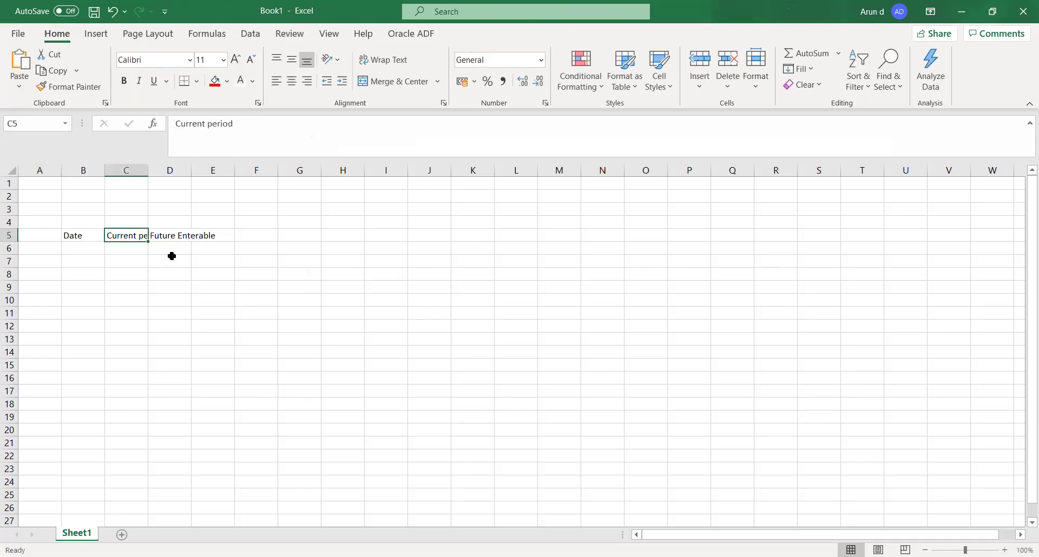
pyautogui.click(80, 250)
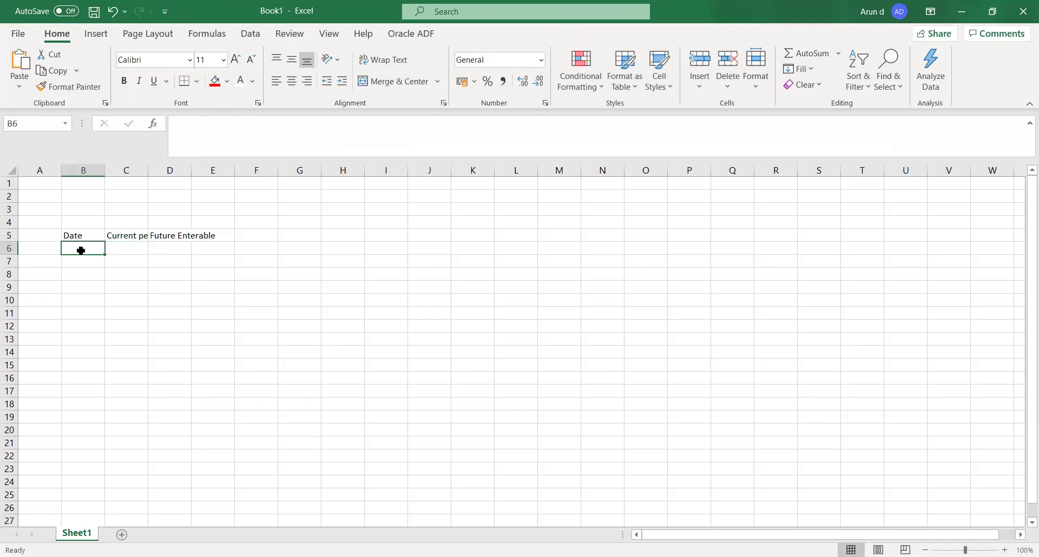
pyautogui.write('17-Mar')
pyautogui.press('Tab')
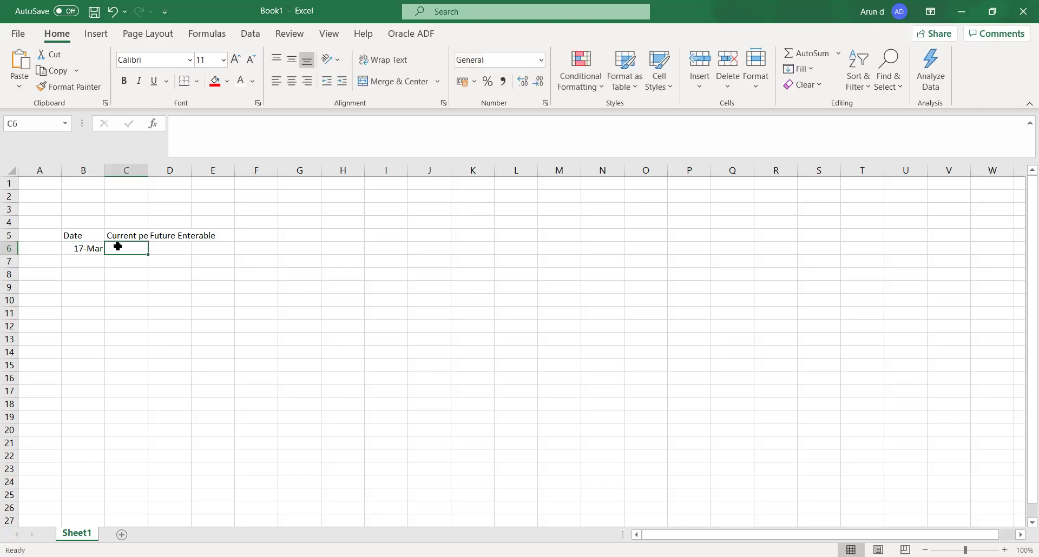
# Put MAR-2021 in C6 and APR-21 in D6, widening columns C and D, and 1 in E5.
pyautogui.doubleClick(150, 170)
pyautogui.write('MAR-2021')
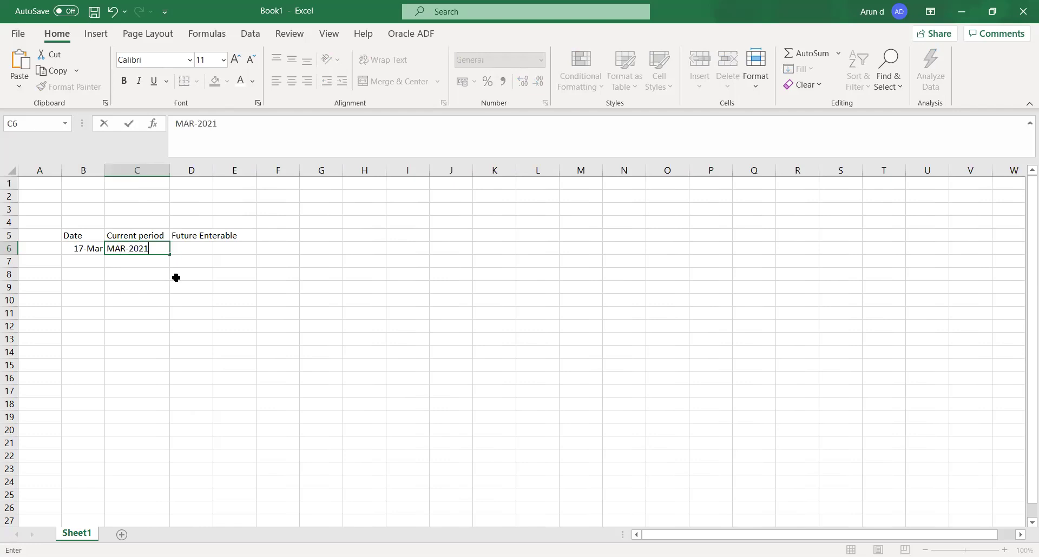
pyautogui.press('Tab')
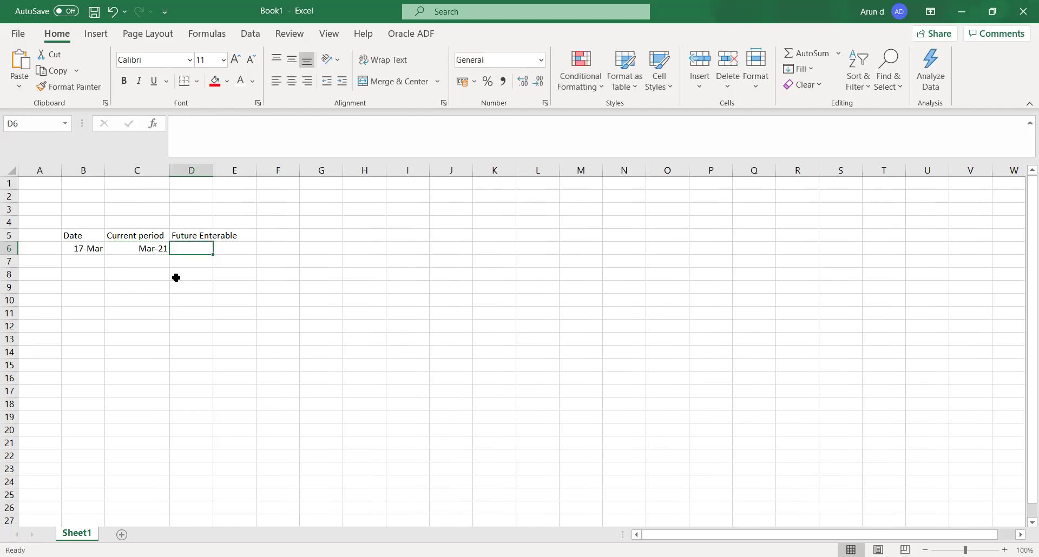
pyautogui.write('APR-21')
pyautogui.press('Tab')
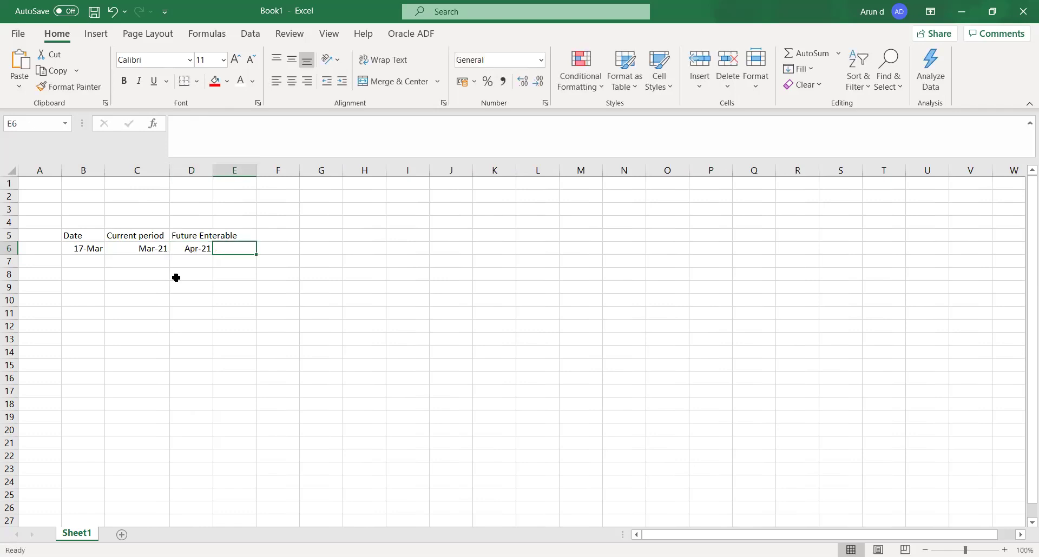
pyautogui.doubleClick(213, 169)
pyautogui.click(254, 234)
pyautogui.write('1')
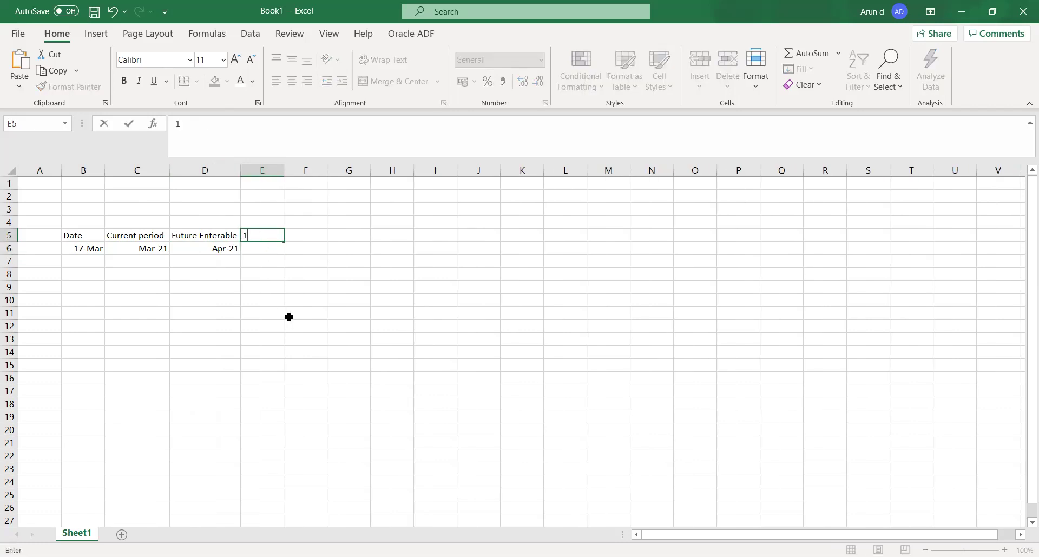
pyautogui.click(287, 315)
# Add the Not opened heading in F5 with May-21 in F6, widening column F.
pyautogui.click(207, 259)
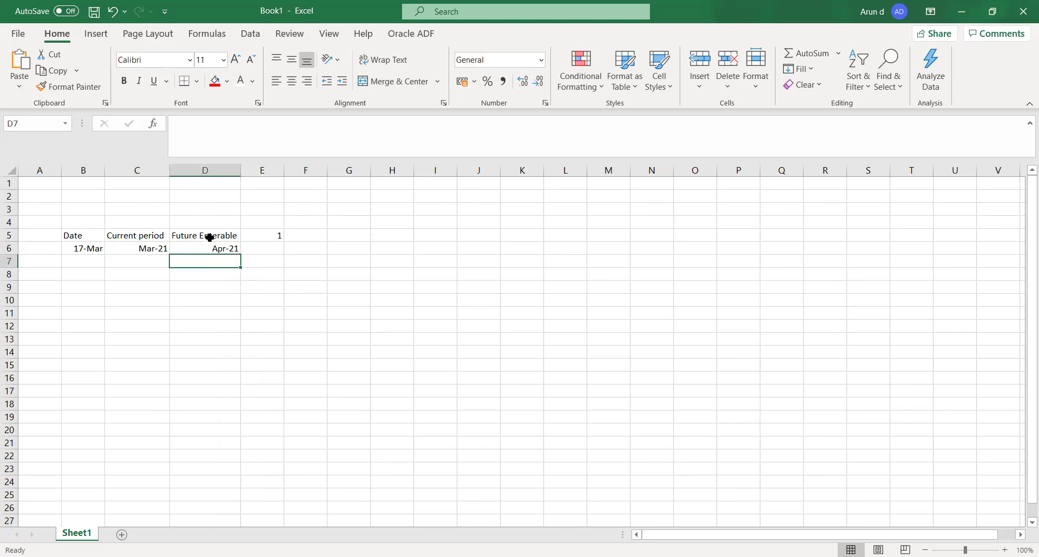
pyautogui.click(304, 237)
pyautogui.write('N')
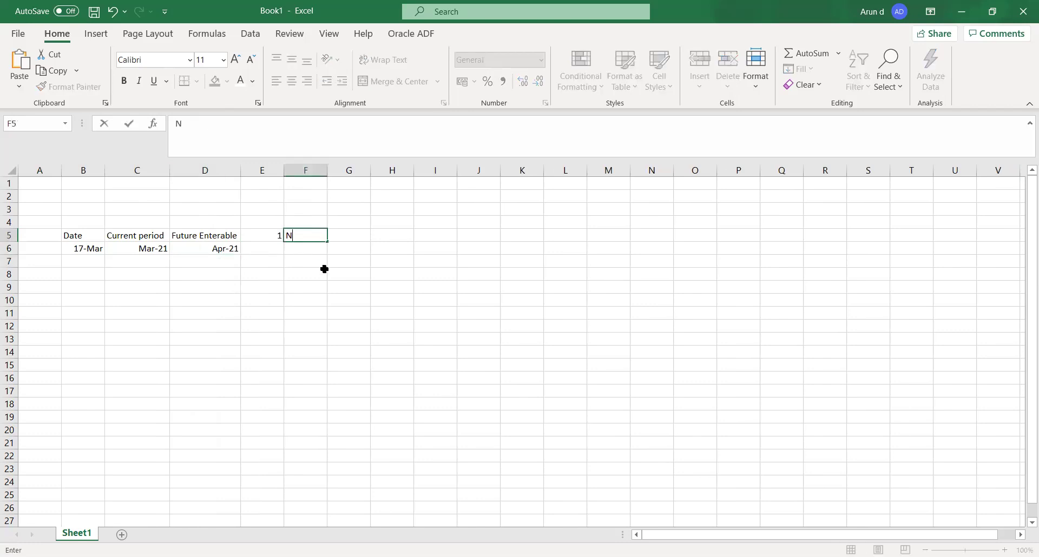
pyautogui.write('ot opened')
pyautogui.press('Tab')
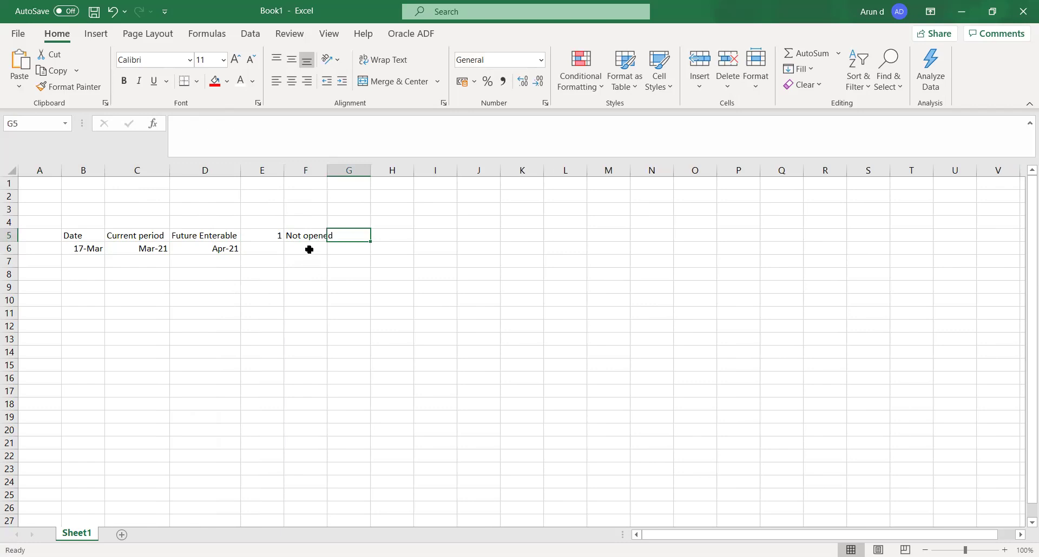
pyautogui.click(309, 250)
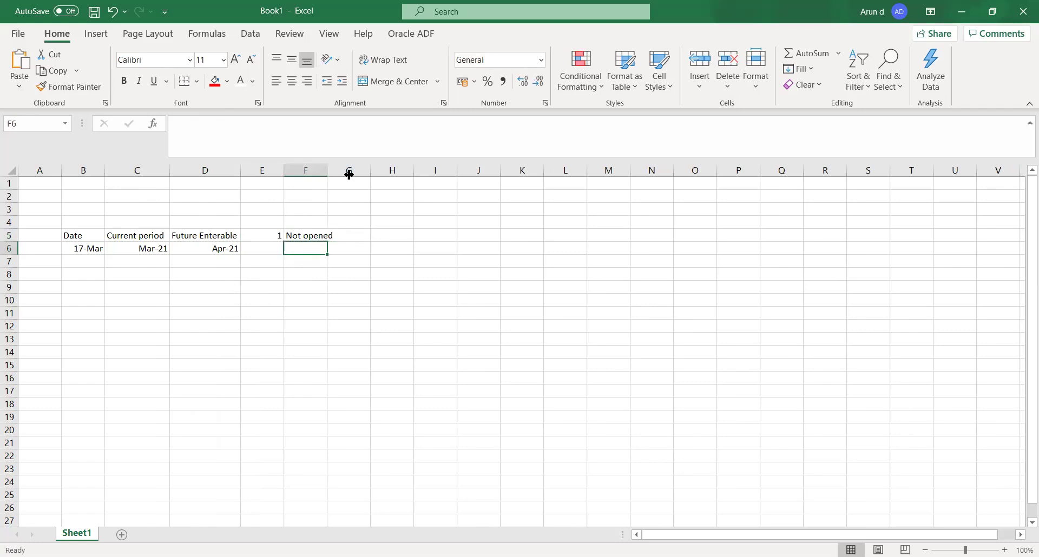
pyautogui.moveTo(349, 174); pyautogui.dragTo(351, 174)
pyautogui.write('Ma')
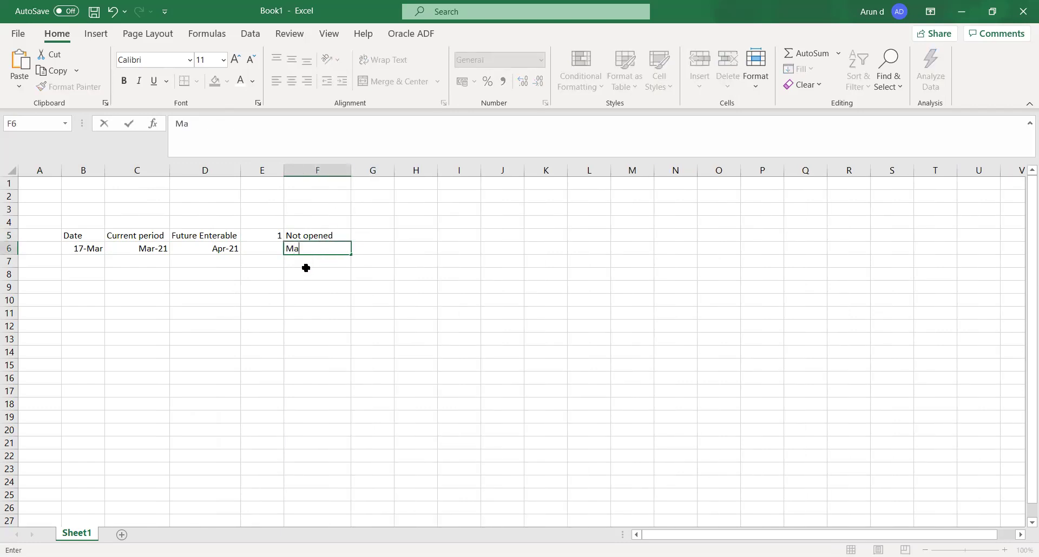
pyautogui.write('y-21')
pyautogui.press('Return')
pyautogui.press('Left')
pyautogui.press('Left')
pyautogui.press('Left')
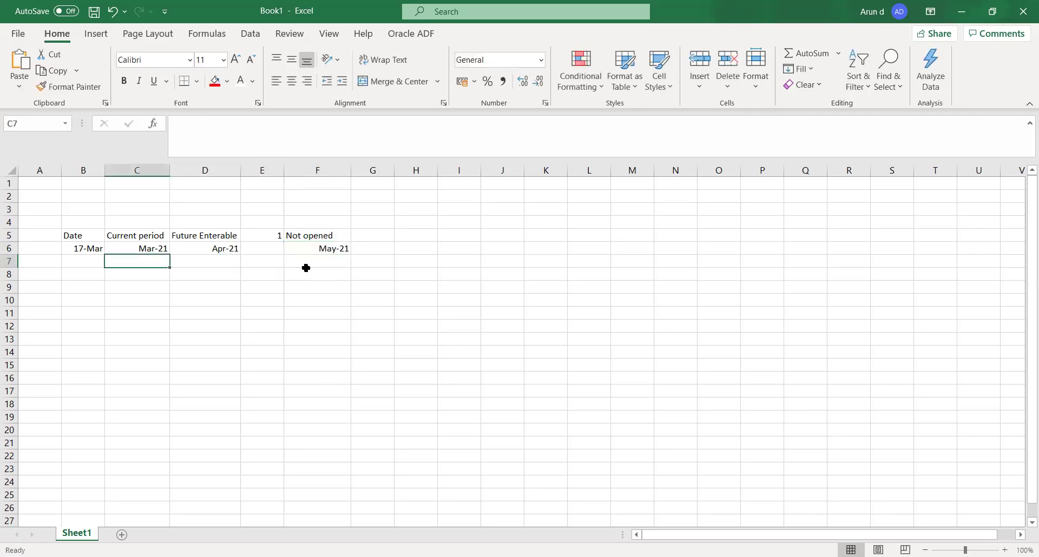
pyautogui.press('Down')
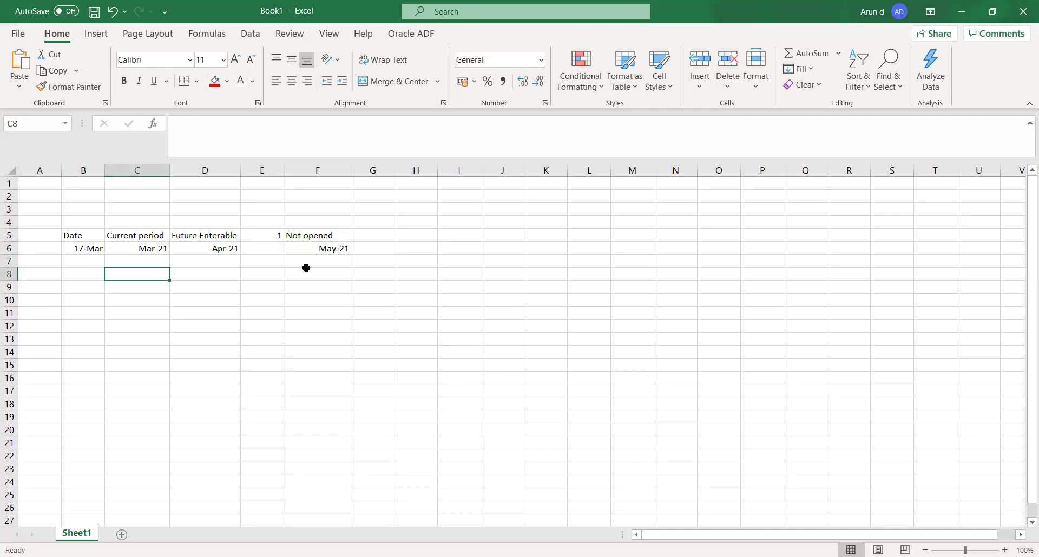
# Enter 'Enter & post' in C8, 'Enter' in D8 and 'No enter/post' in F8.
pyautogui.write('Enter ')
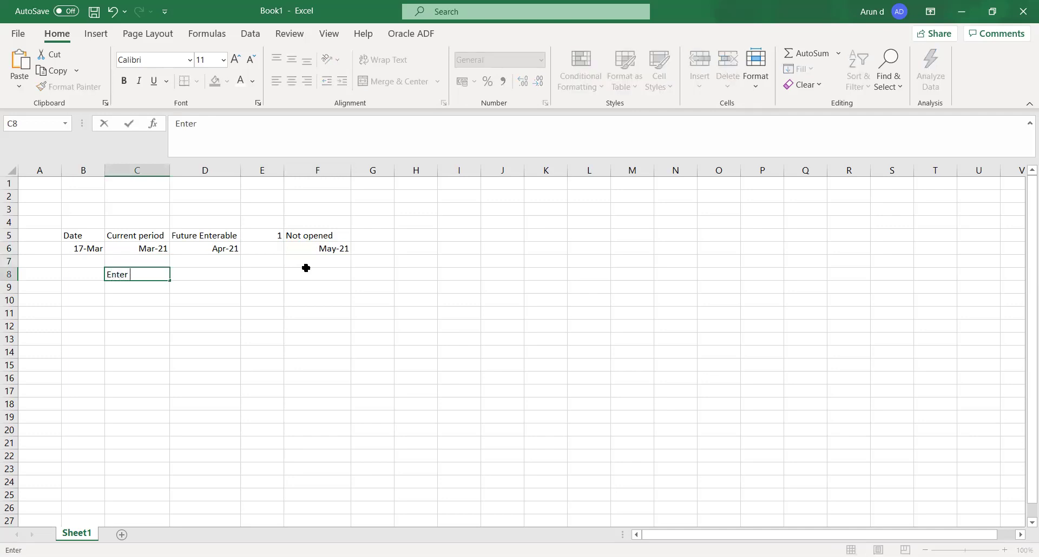
pyautogui.write('& post')
pyautogui.press('Tab')
pyautogui.write('Enter')
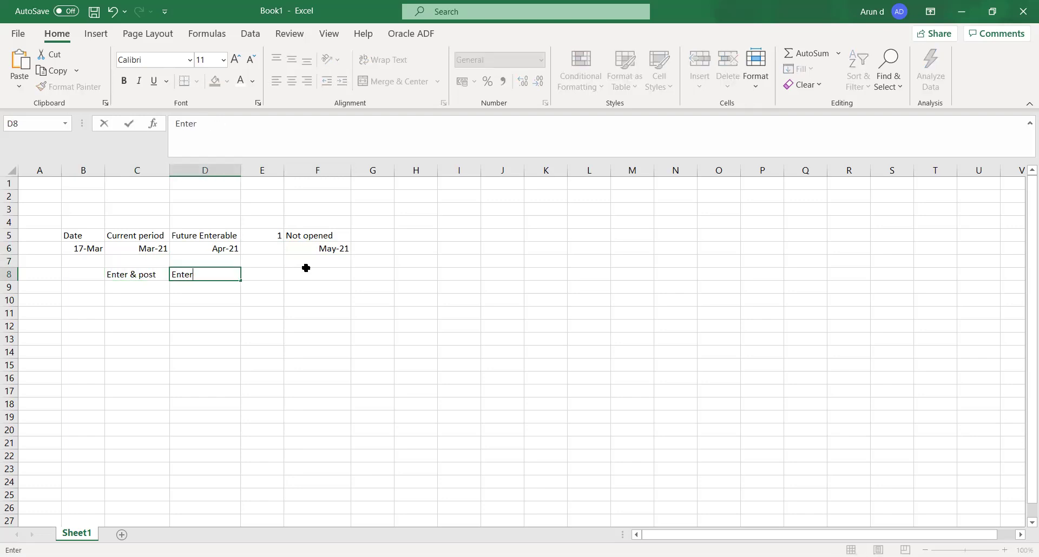
pyautogui.press('Tab')
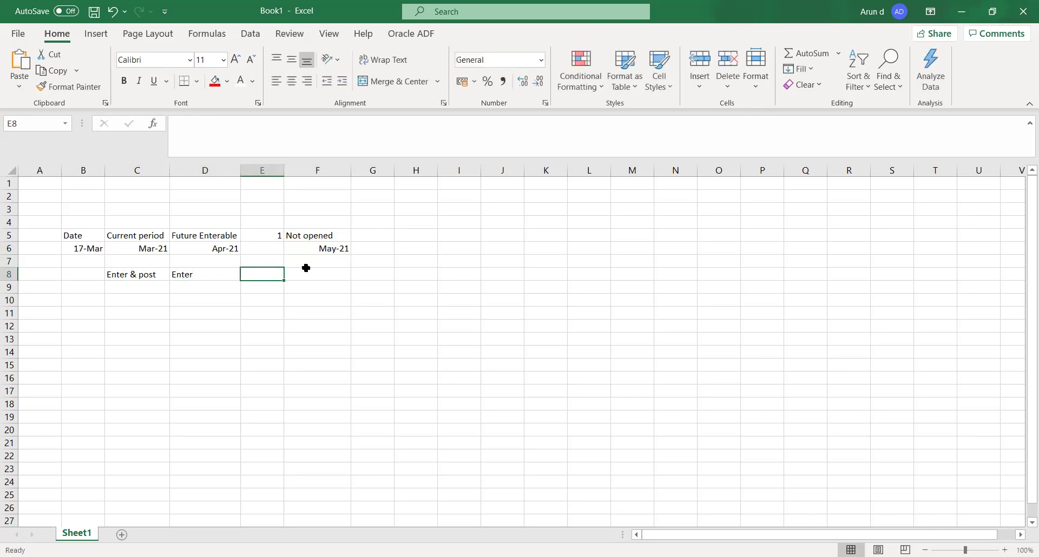
pyautogui.click(306, 273)
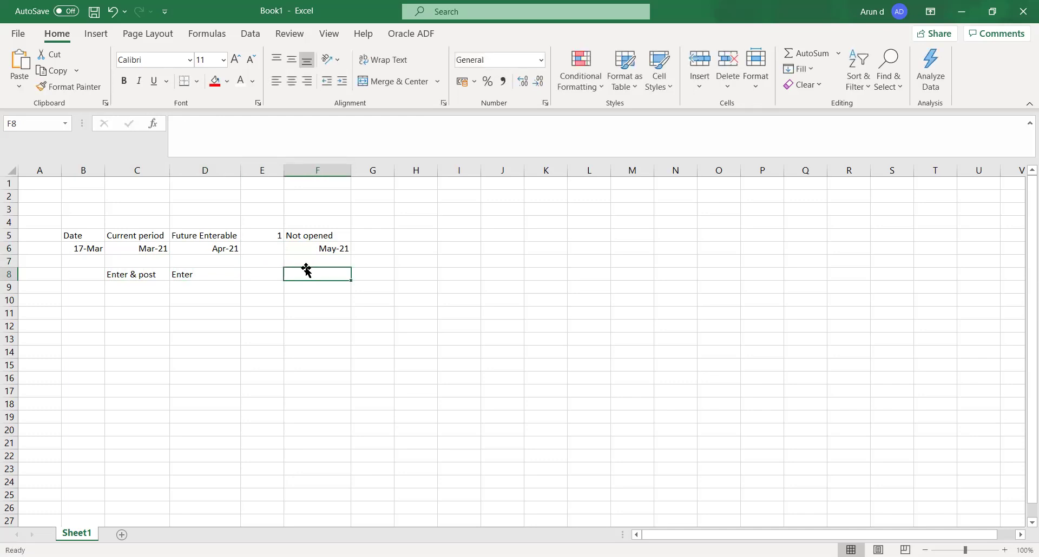
pyautogui.write('No en')
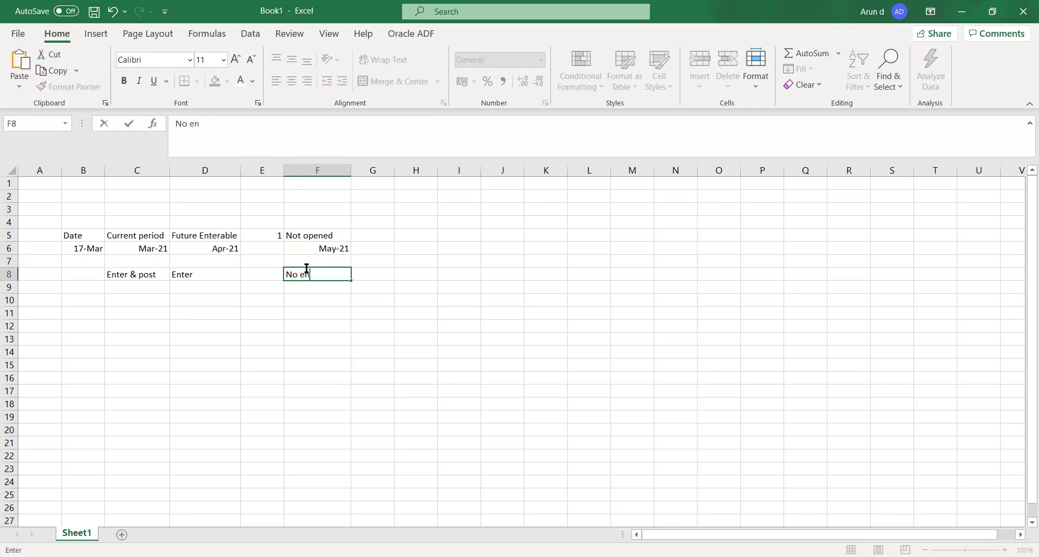
pyautogui.write('ter/post')
pyautogui.press('Tab')
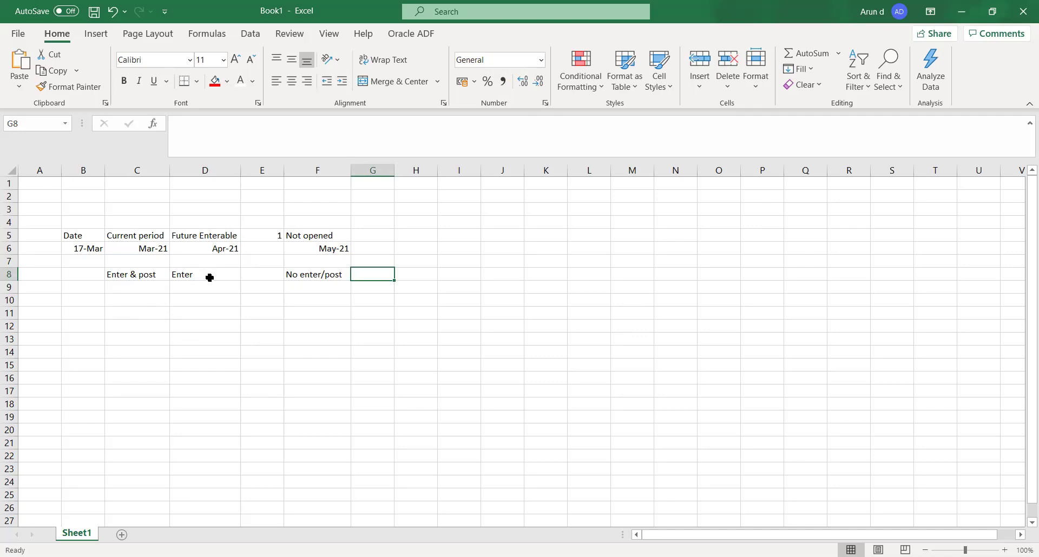
pyautogui.click(207, 277)
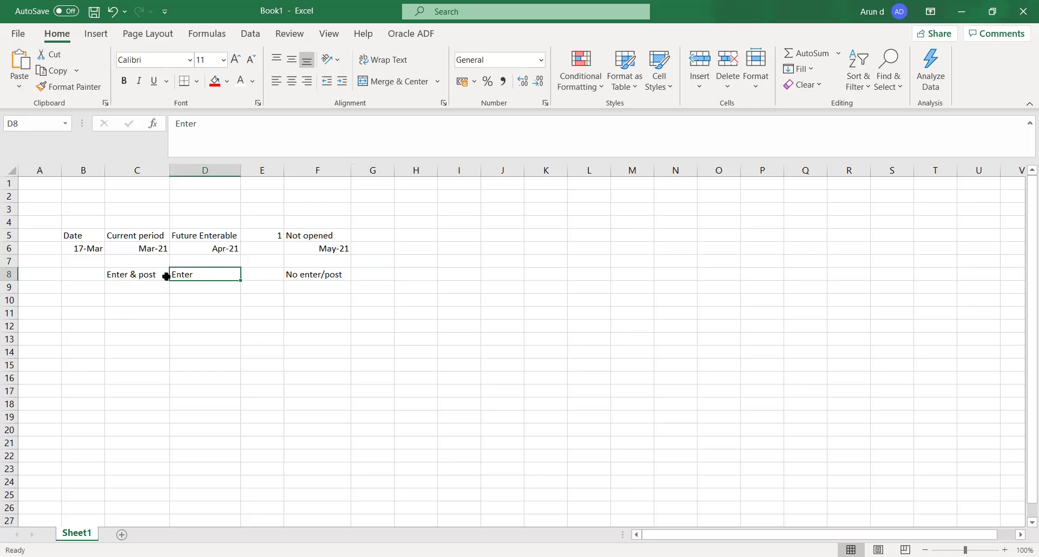
pyautogui.click(139, 275)
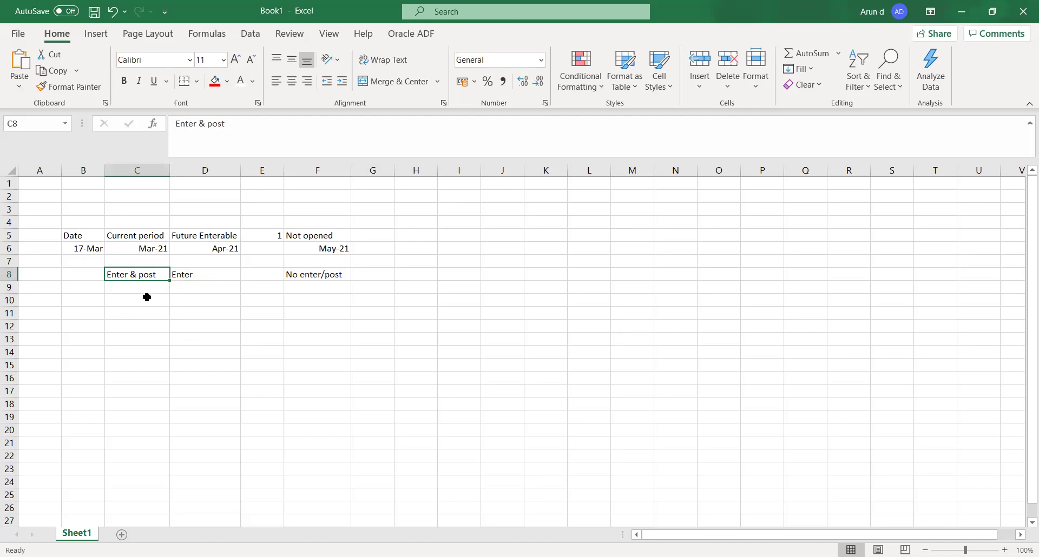
pyautogui.click(195, 280)
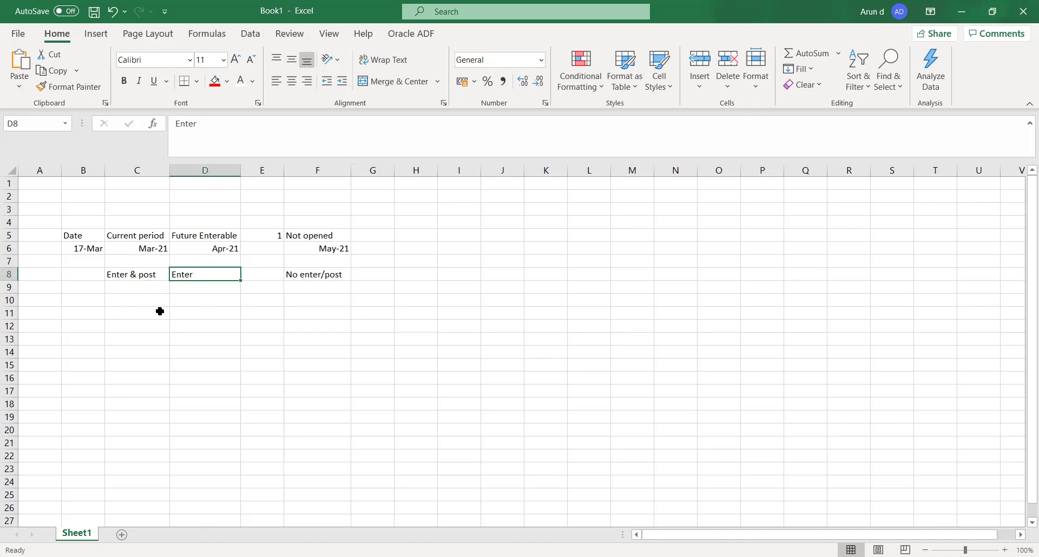
pyautogui.click(195, 250)
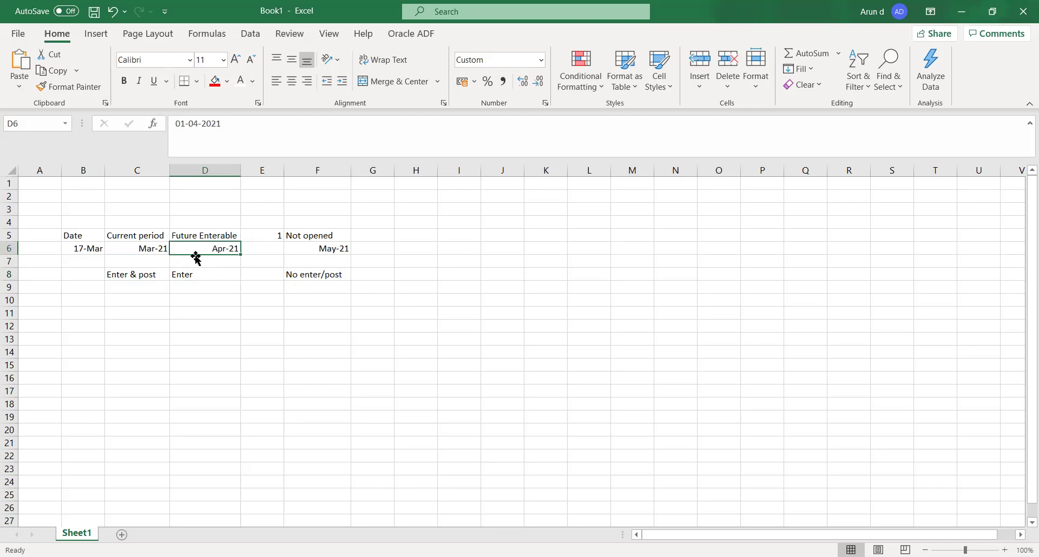
pyautogui.click(201, 274)
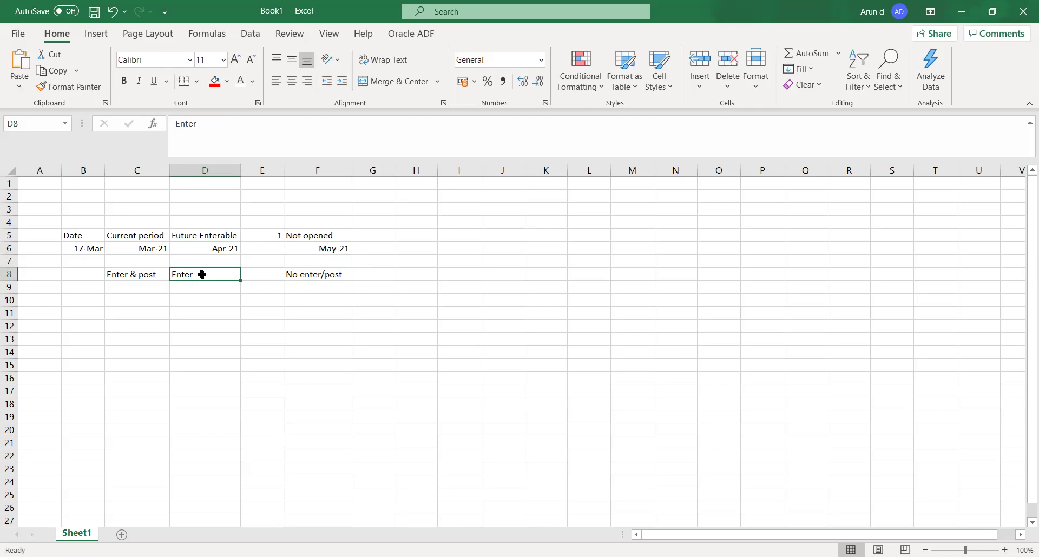
pyautogui.click(326, 277)
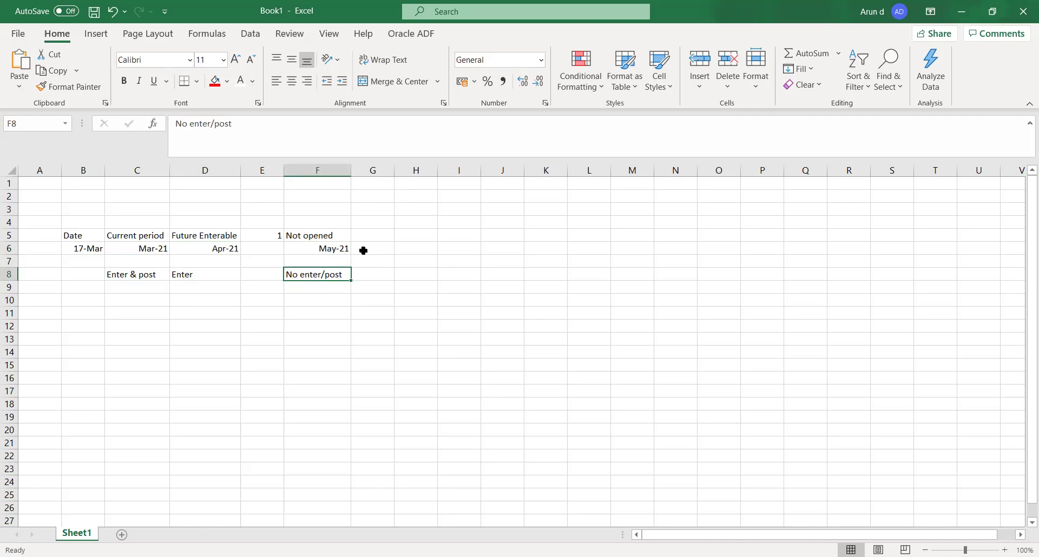
pyautogui.click(368, 248)
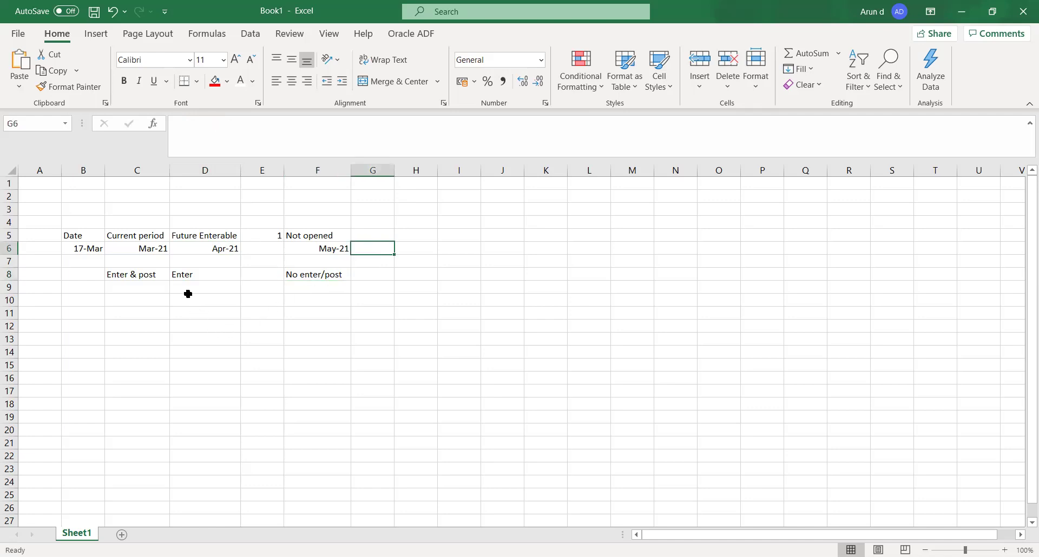
pyautogui.click(188, 292)
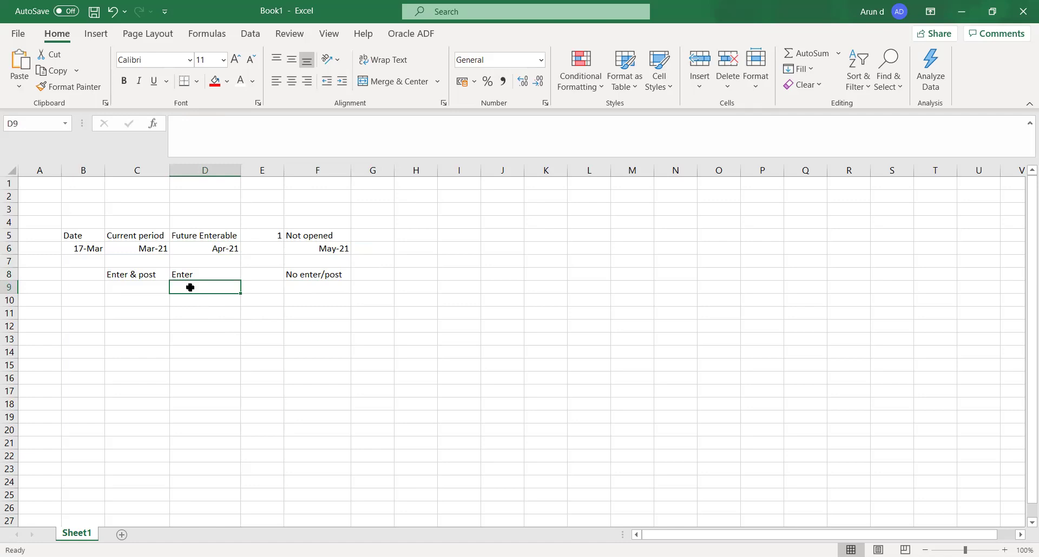
pyautogui.click(202, 277)
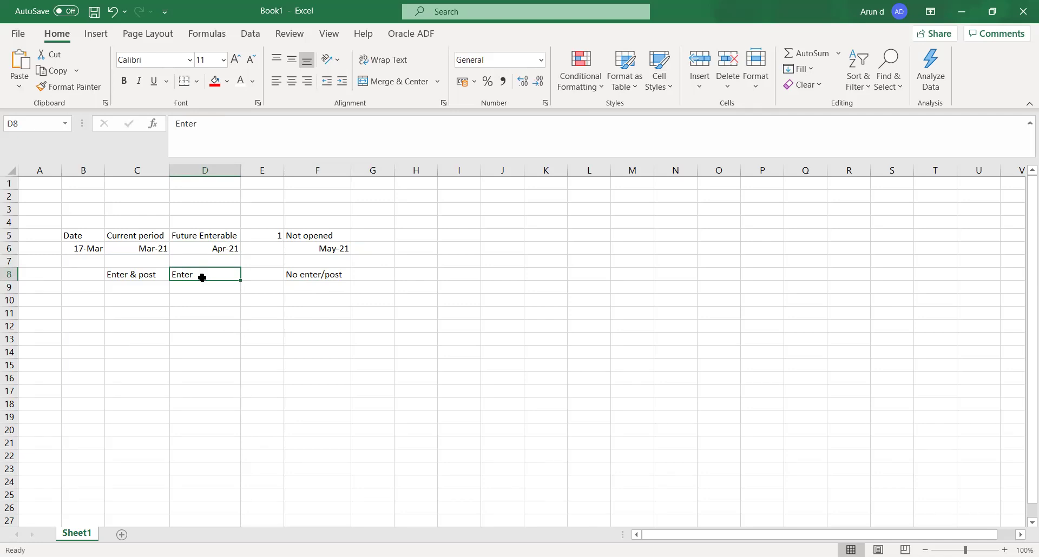
pyautogui.click(122, 297)
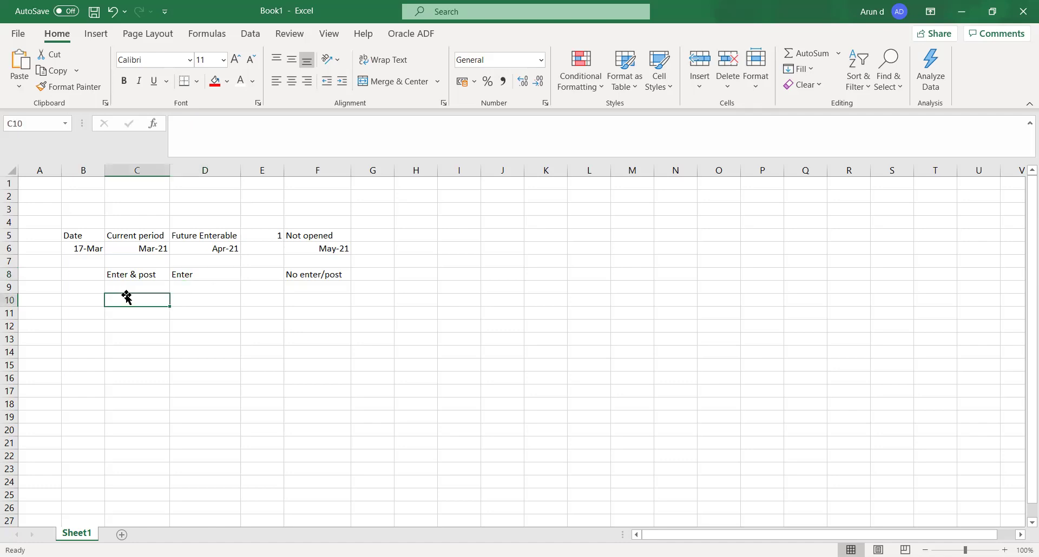
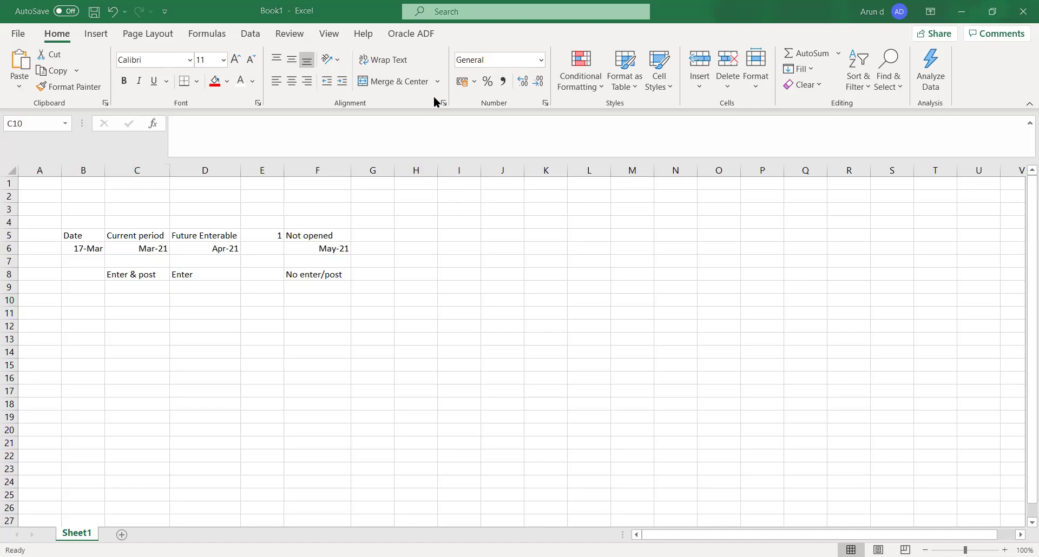
# Choose US American English as the Journal Language under the ledger's Subledger Accounting options.
pyautogui.hotkey('alt', 'Tab')
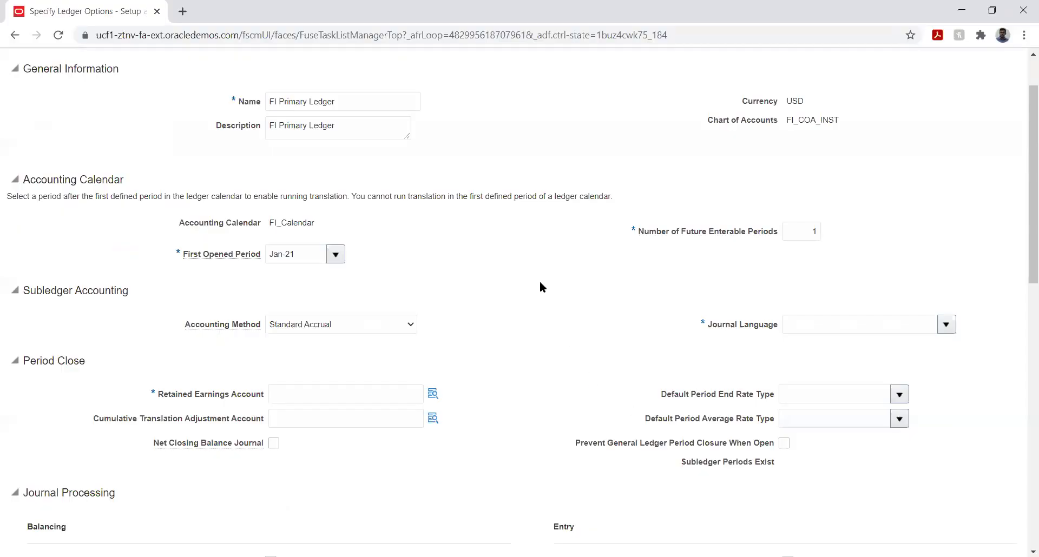
pyautogui.scroll(2, 635, 278)
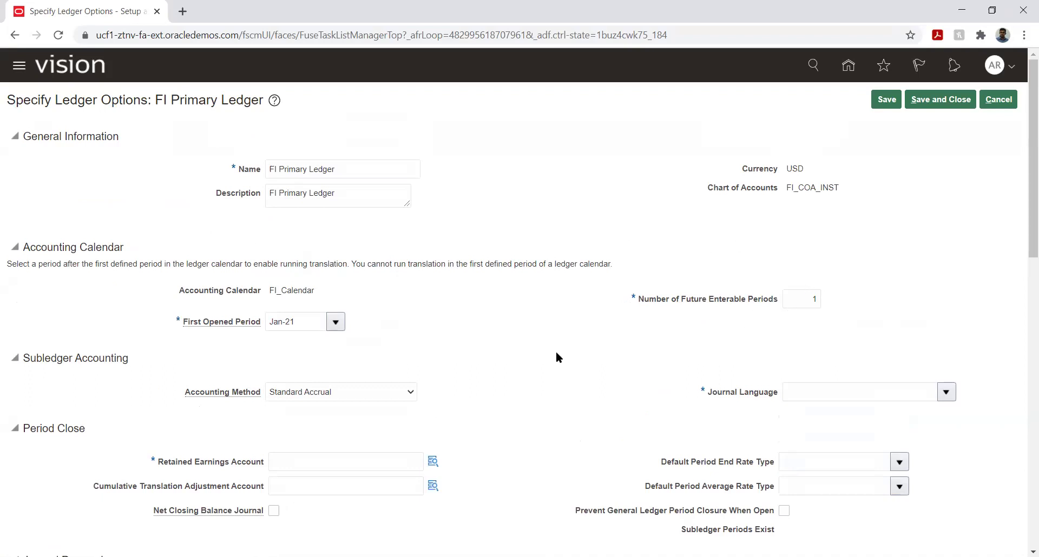
pyautogui.scroll(-3, 477, 318)
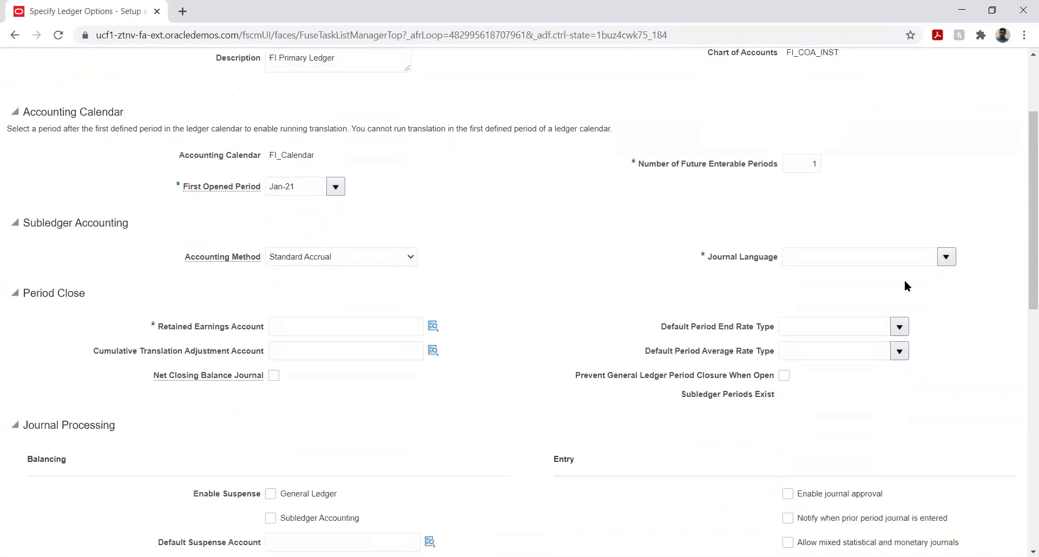
pyautogui.click(947, 259)
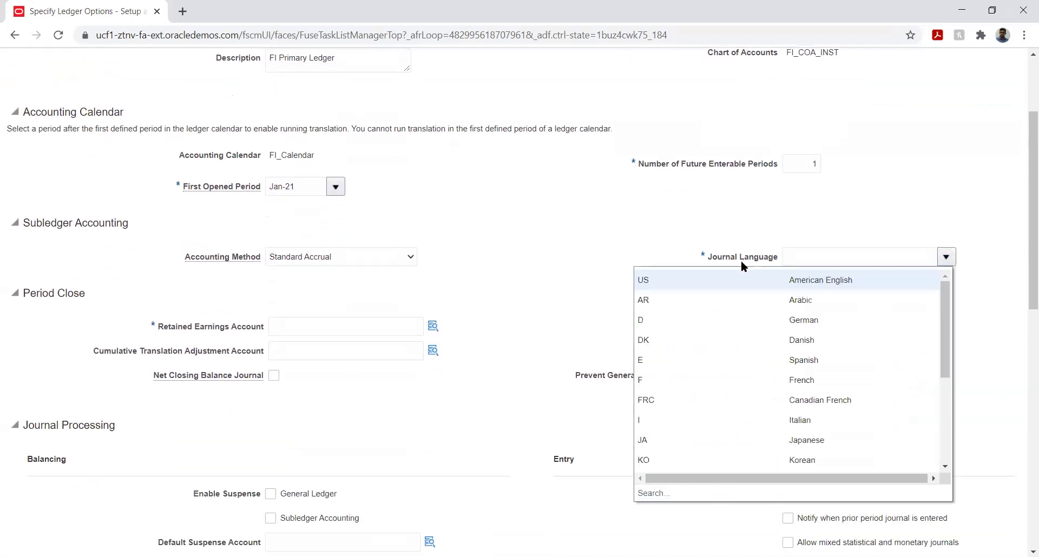
pyautogui.click(721, 278)
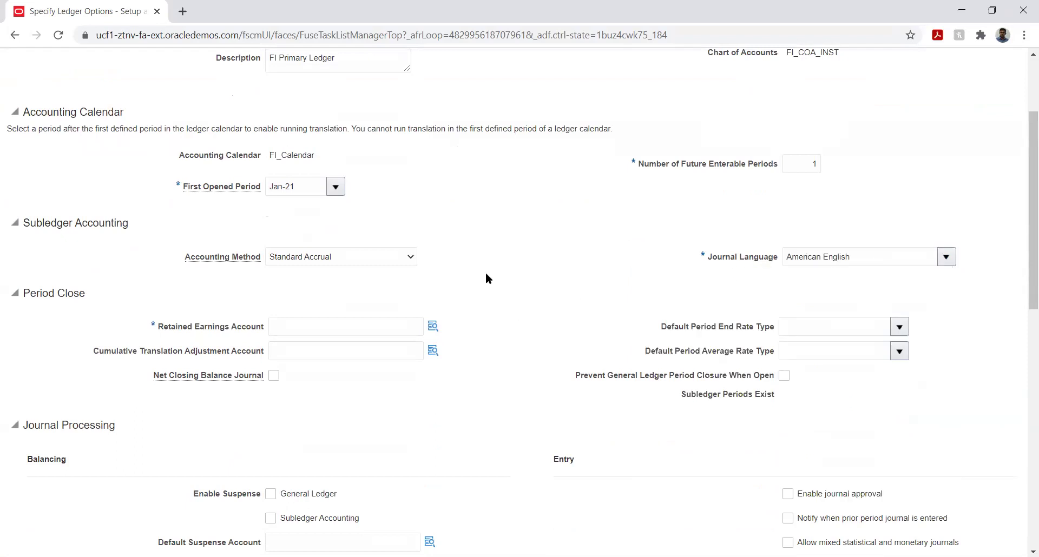
pyautogui.scroll(-2, 514, 271)
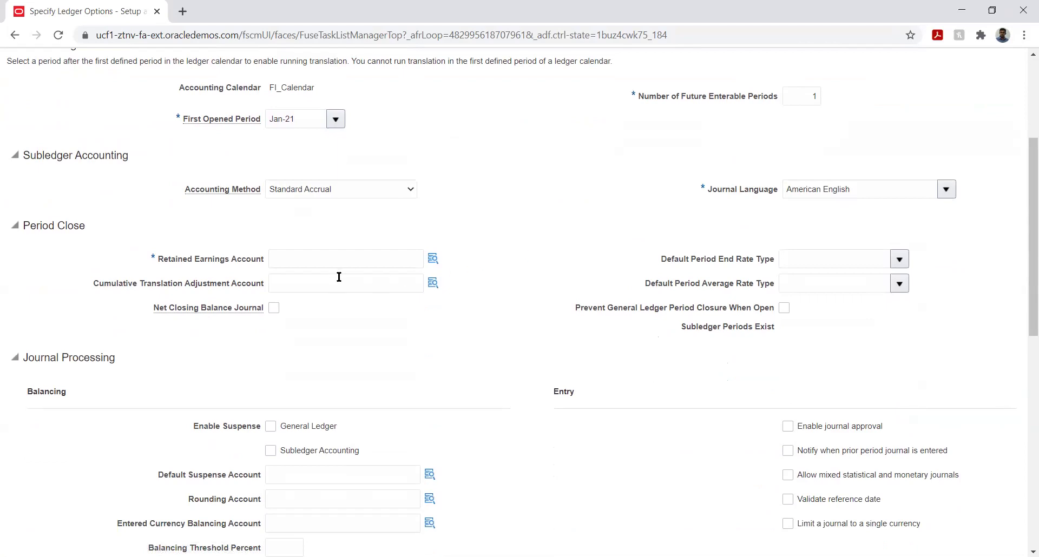
pyautogui.click(431, 258)
pyautogui.click(566, 298)
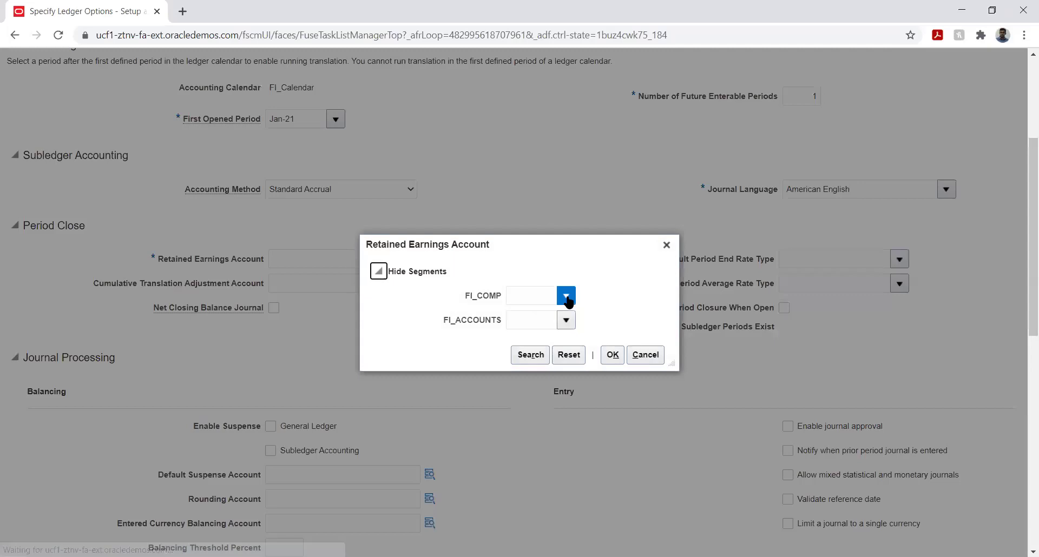
pyautogui.click(566, 299)
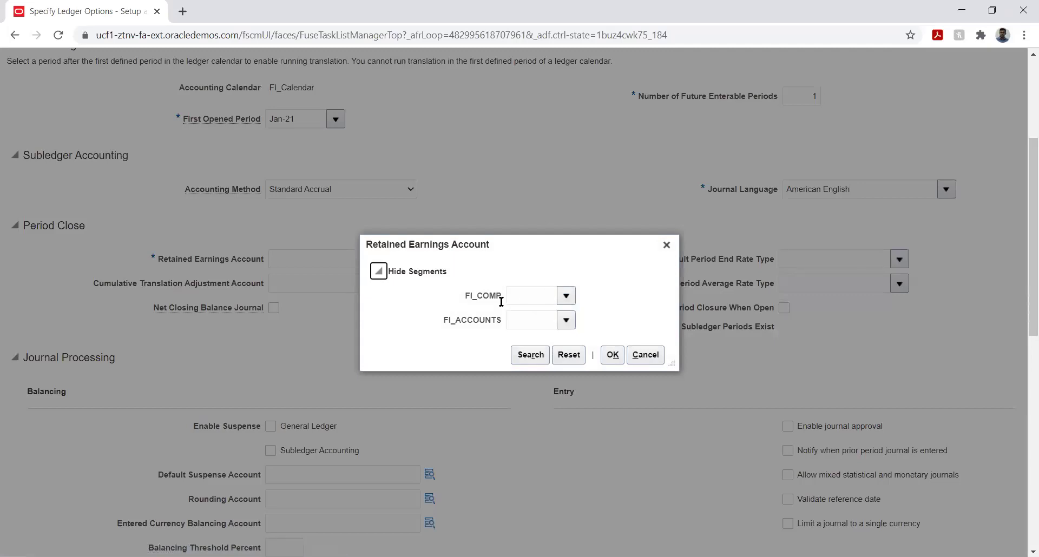
pyautogui.click(588, 286)
pyautogui.click(566, 321)
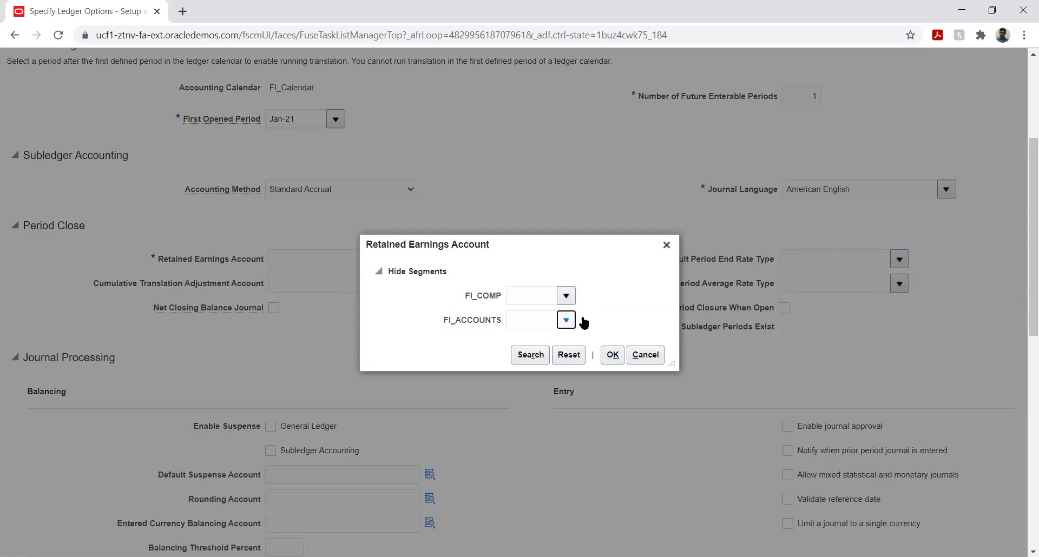
pyautogui.click(607, 297)
pyautogui.click(655, 355)
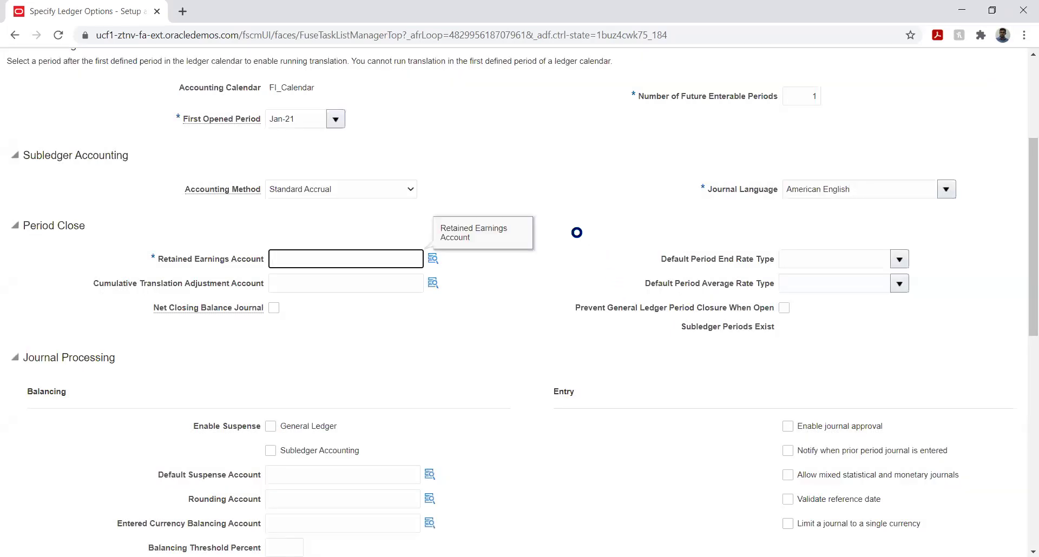
pyautogui.moveTo(1025, 250); pyautogui.dragTo(1004, 109)
# Cancel the ledger options without saving and go to Manage Chart of Accounts Value Set Values.
pyautogui.click(999, 100)
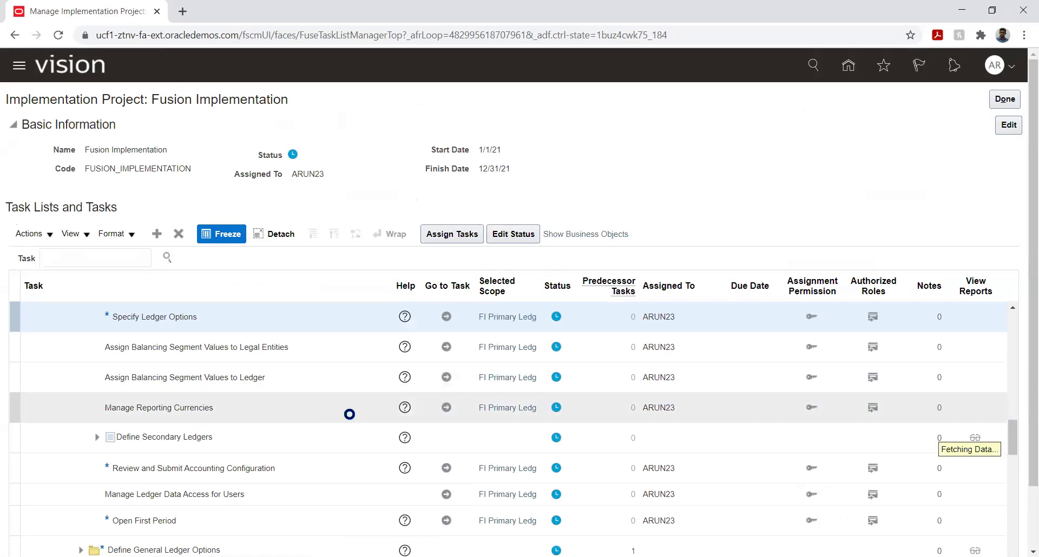
pyautogui.scroll(2, 324, 401)
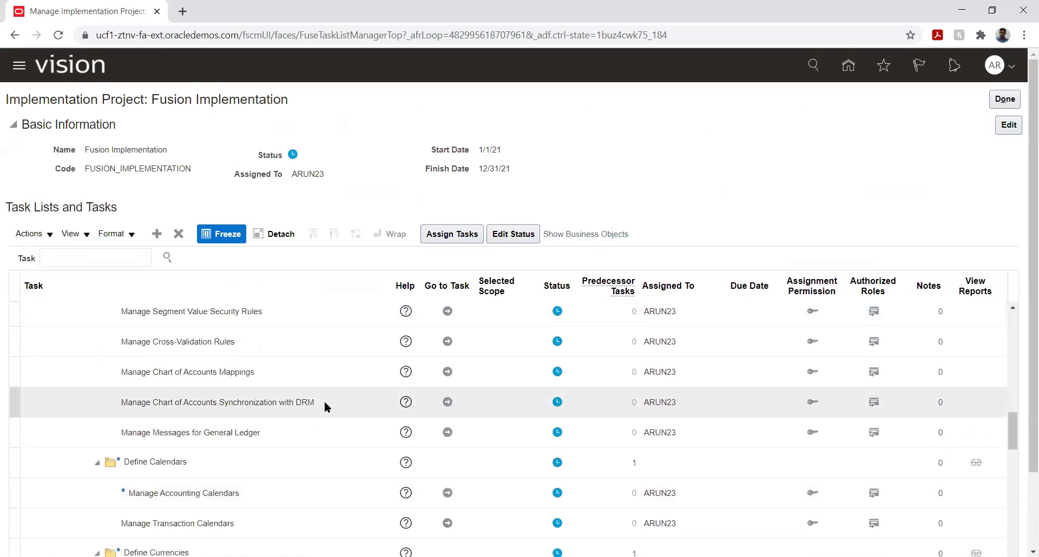
pyautogui.scroll(5, 329, 375)
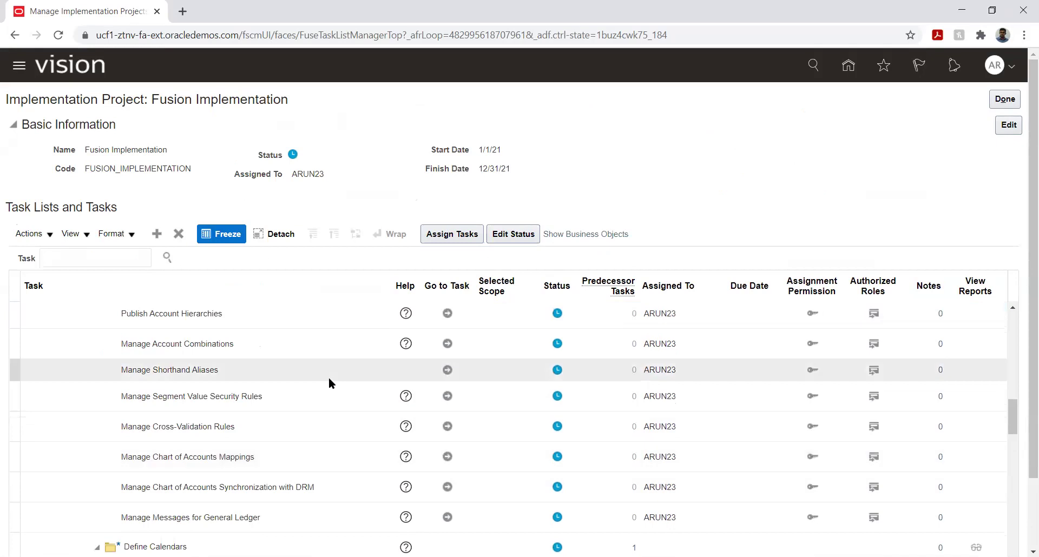
pyautogui.scroll(2, 327, 382)
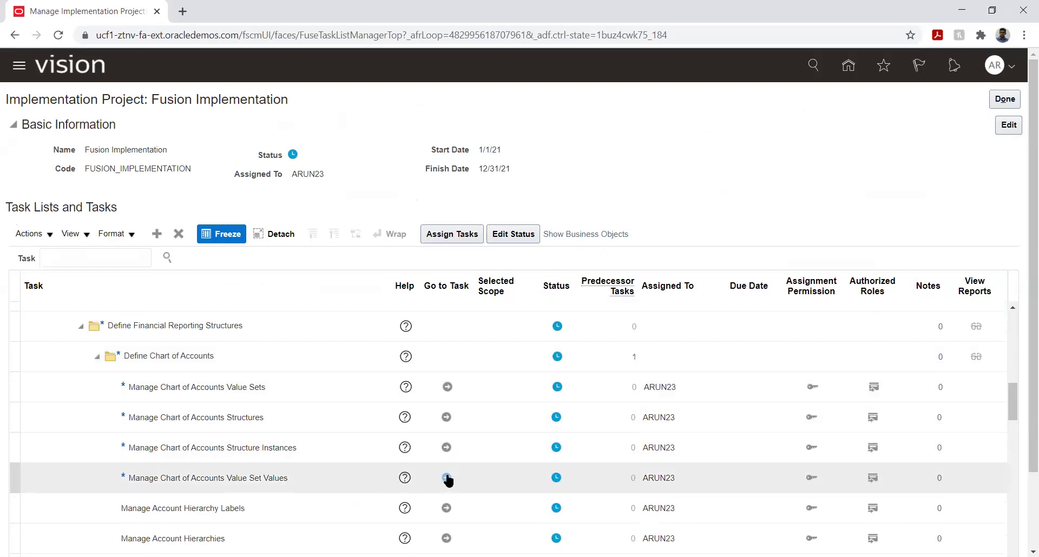
pyautogui.click(447, 478)
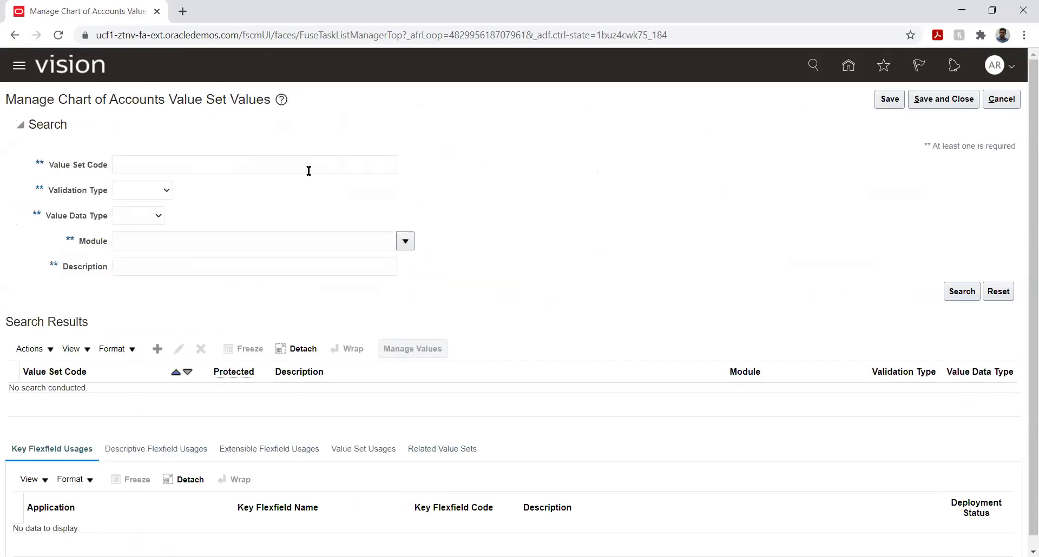
# Abandon a new value set, search value set code 'FI', and open FI_COMP's values.
pyautogui.click(157, 349)
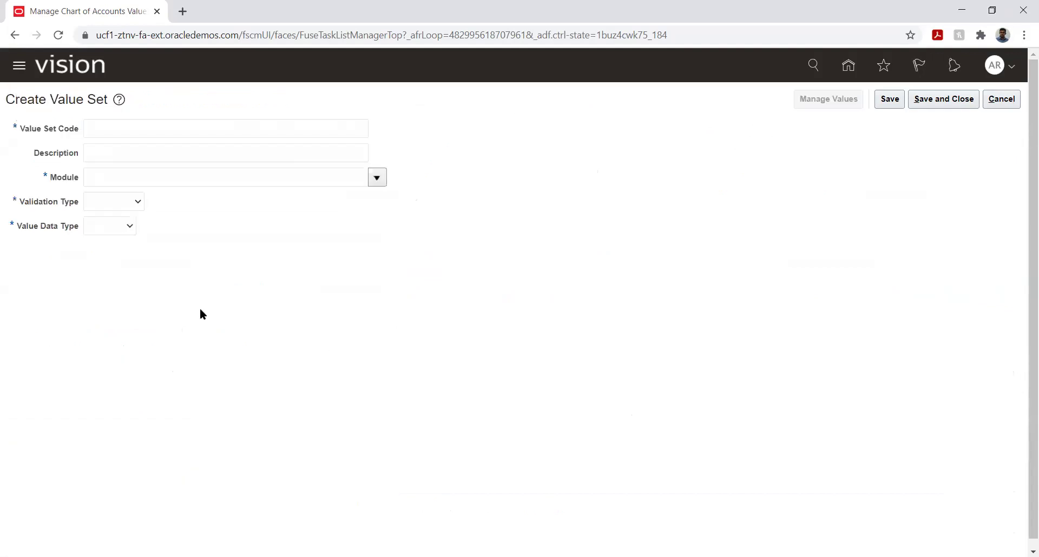
pyautogui.click(1005, 102)
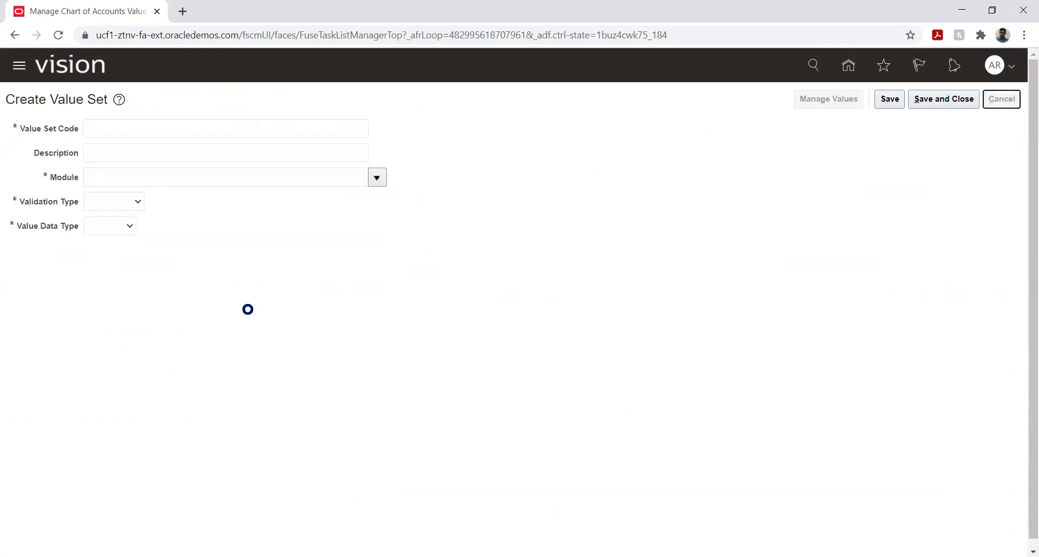
pyautogui.click(180, 166)
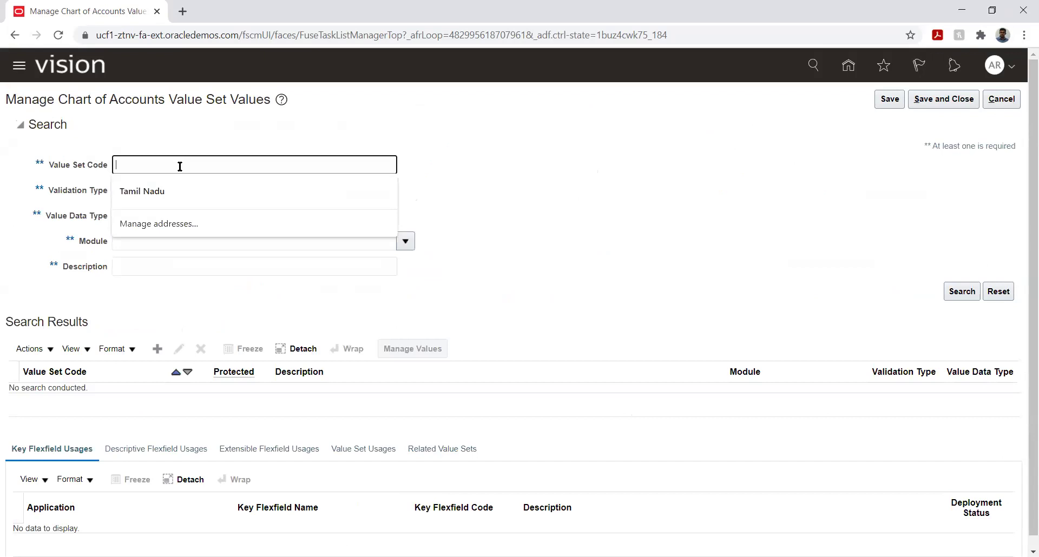
pyautogui.write('Fl')
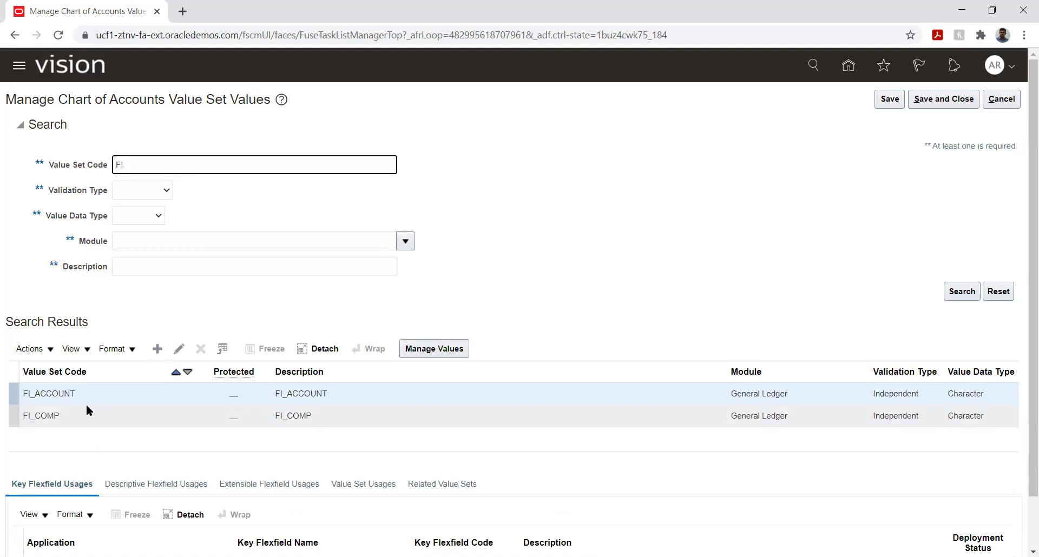
pyautogui.click(74, 416)
pyautogui.click(443, 349)
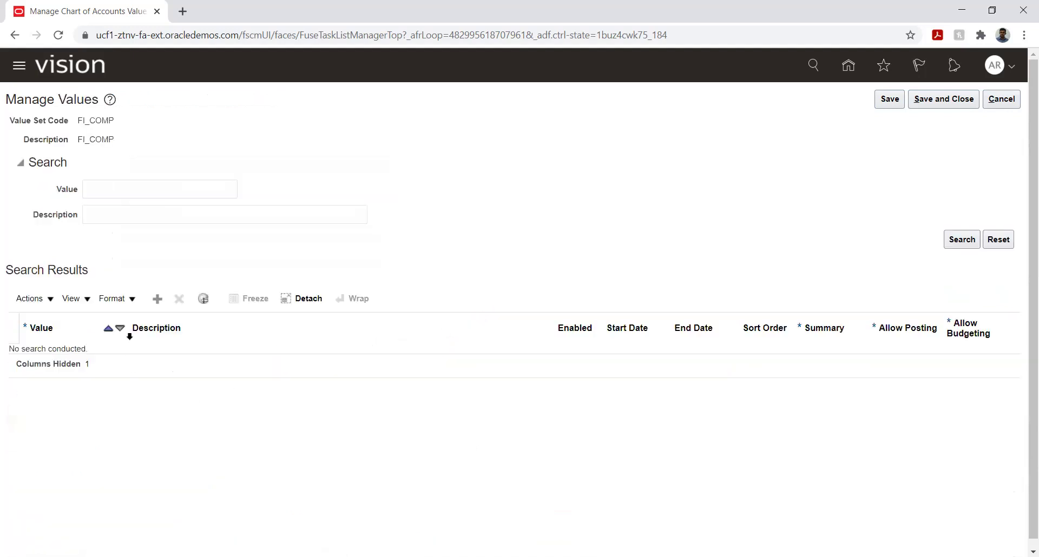
# Add FI_COMP value 100 with description Electronics.
pyautogui.click(157, 299)
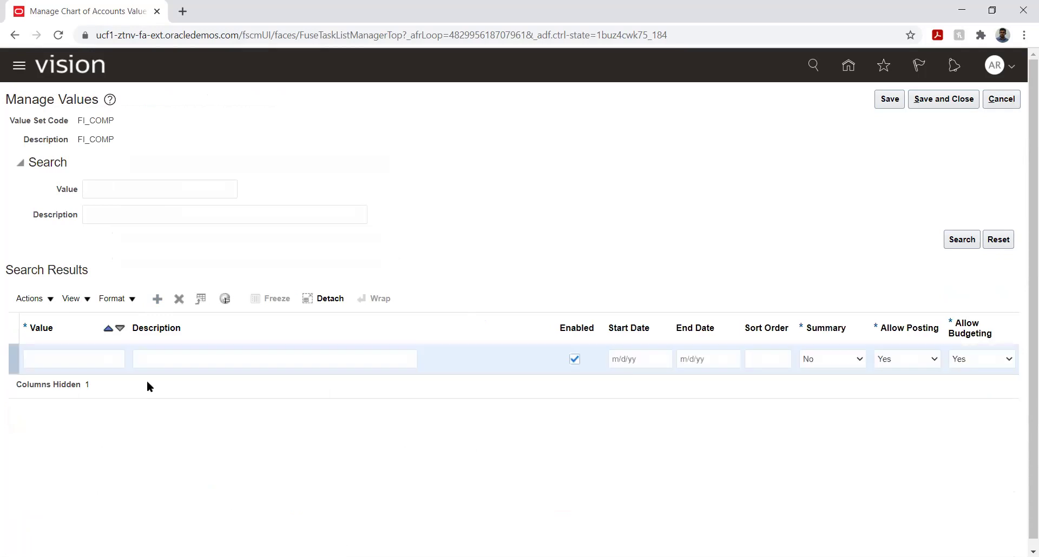
pyautogui.click(63, 359)
pyautogui.write('100')
pyautogui.press('Tab')
pyautogui.write('Ele')
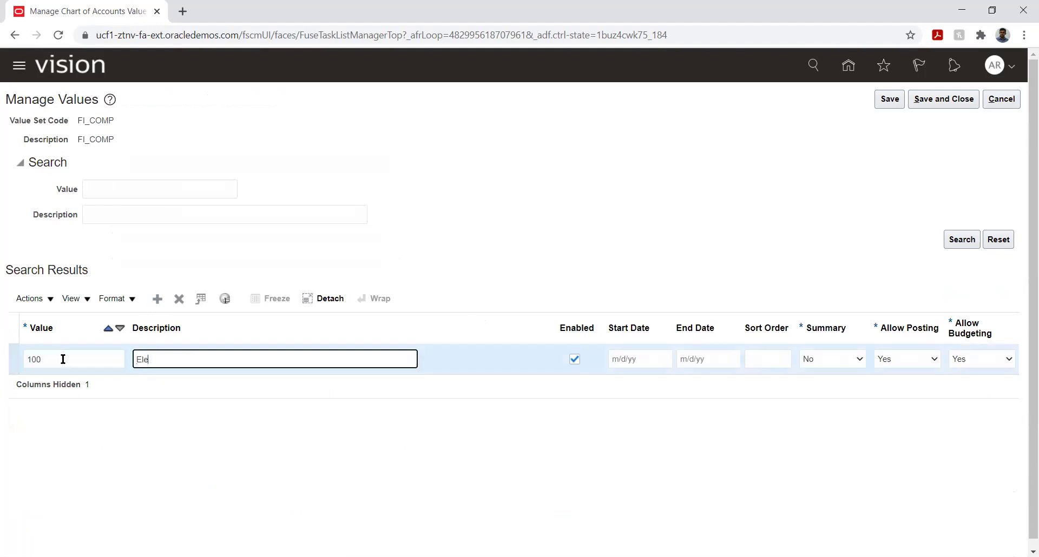
pyautogui.write('ctronics')
# Add value 200 Sensors Manufacturing, then save and close back to the value set list.
pyautogui.click(156, 299)
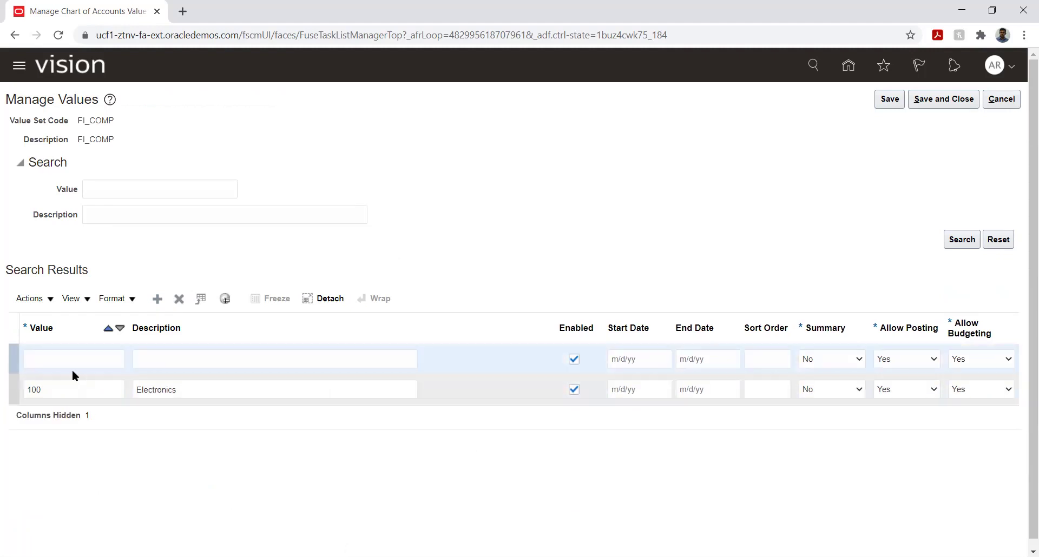
pyautogui.click(68, 359)
pyautogui.write('200')
pyautogui.press('Tab')
pyautogui.write('S')
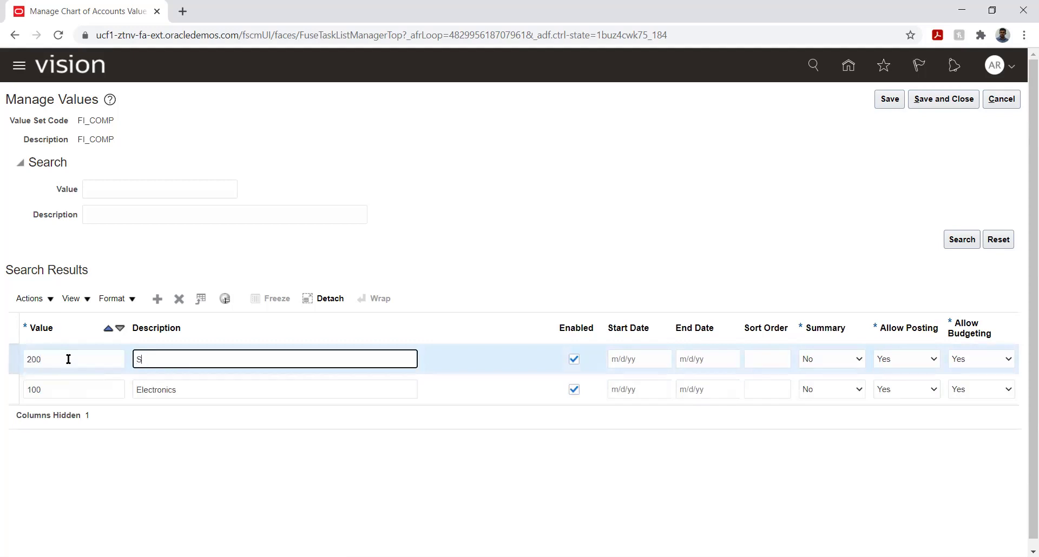
pyautogui.write('ensors Manufacturing')
pyautogui.click(521, 191)
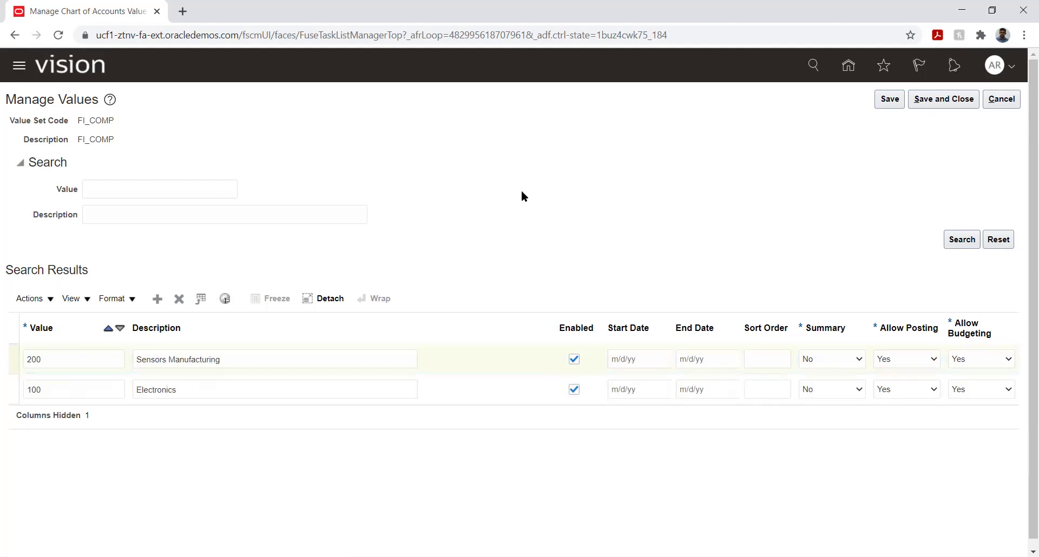
pyautogui.click(889, 100)
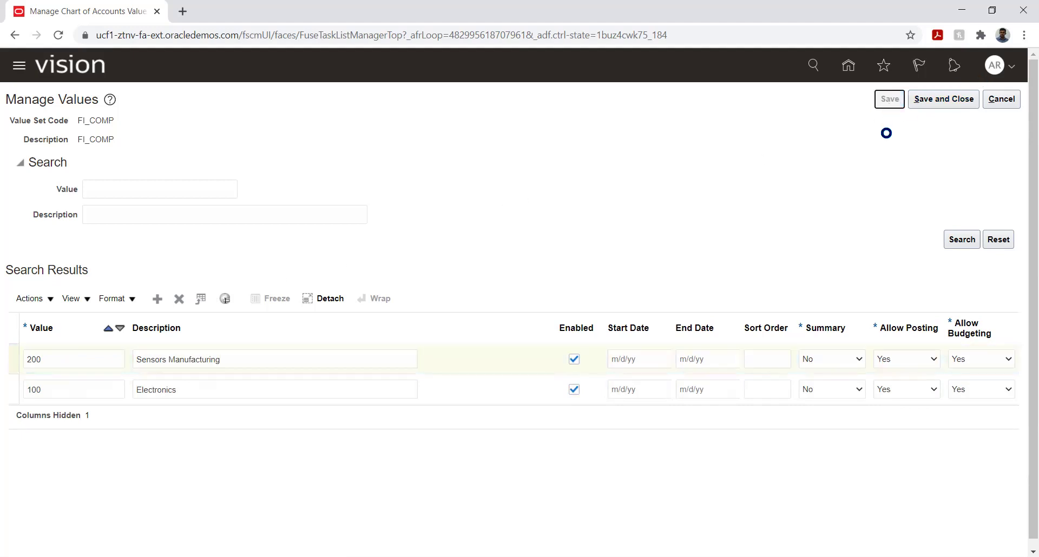
pyautogui.click(938, 100)
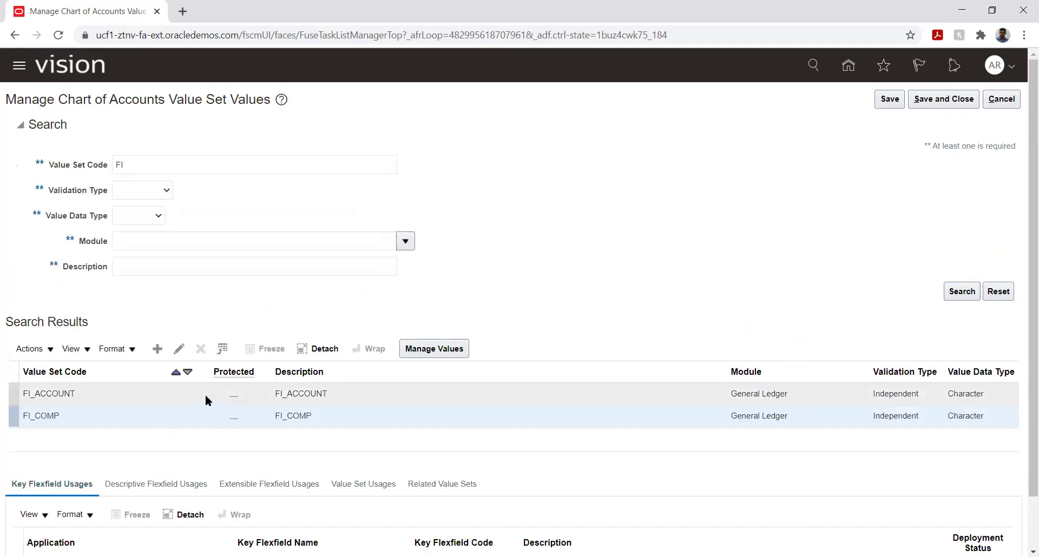
# Open FI_ACCOUNT's values and add a row with value 5000, description Retained Earnings.
pyautogui.click(228, 394)
pyautogui.click(417, 348)
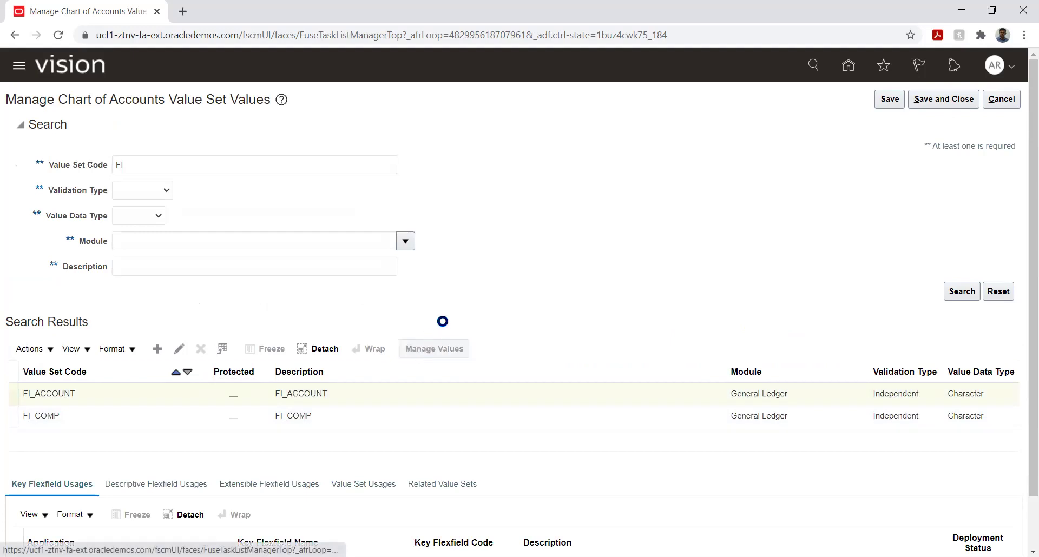
pyautogui.click(158, 298)
pyautogui.click(75, 363)
pyautogui.write('1000')
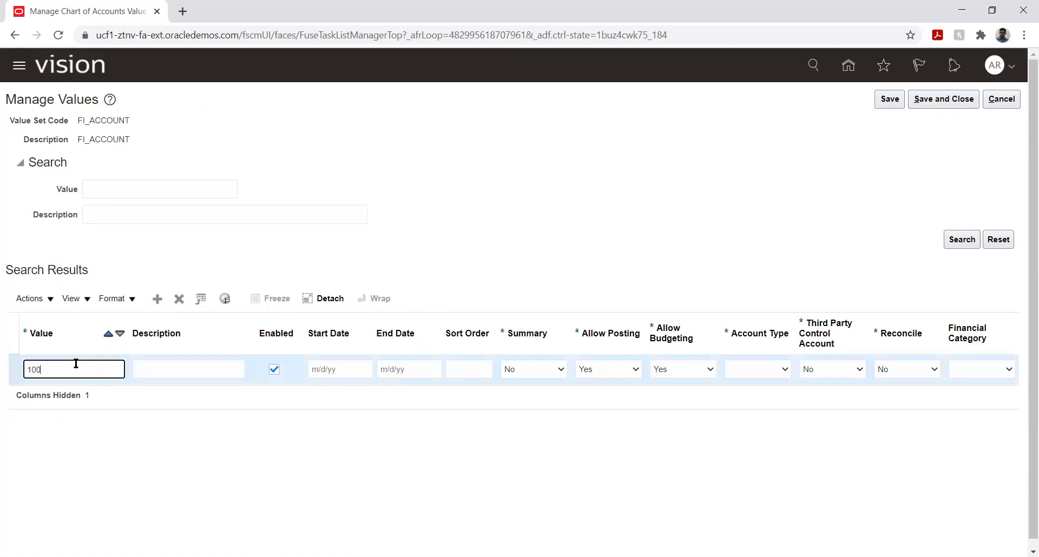
pyautogui.press('Tab')
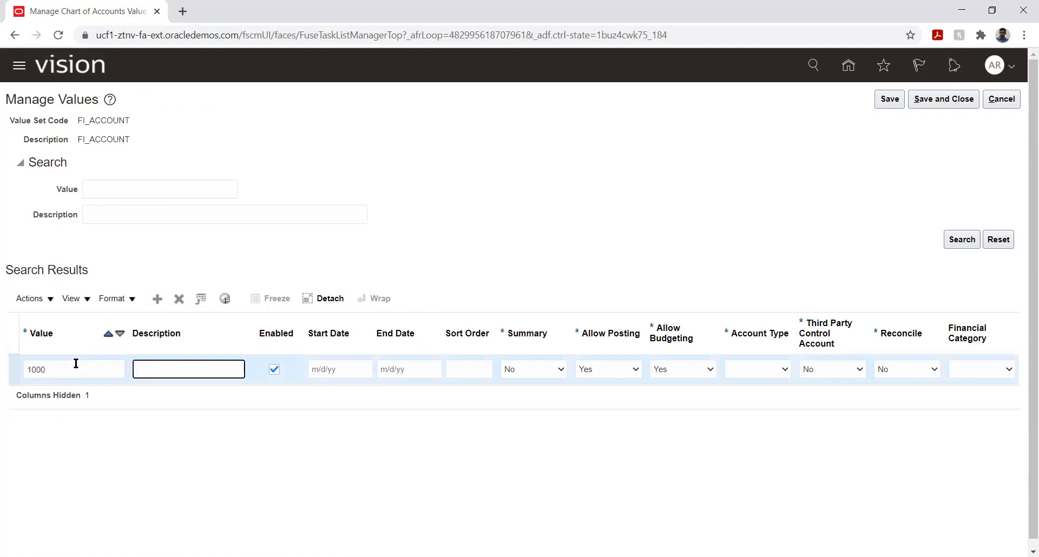
pyautogui.hotkey('shift', 'Tab')
pyautogui.write('5000')
pyautogui.press('Tab')
pyautogui.write('Retained Earnings')
pyautogui.click(475, 278)
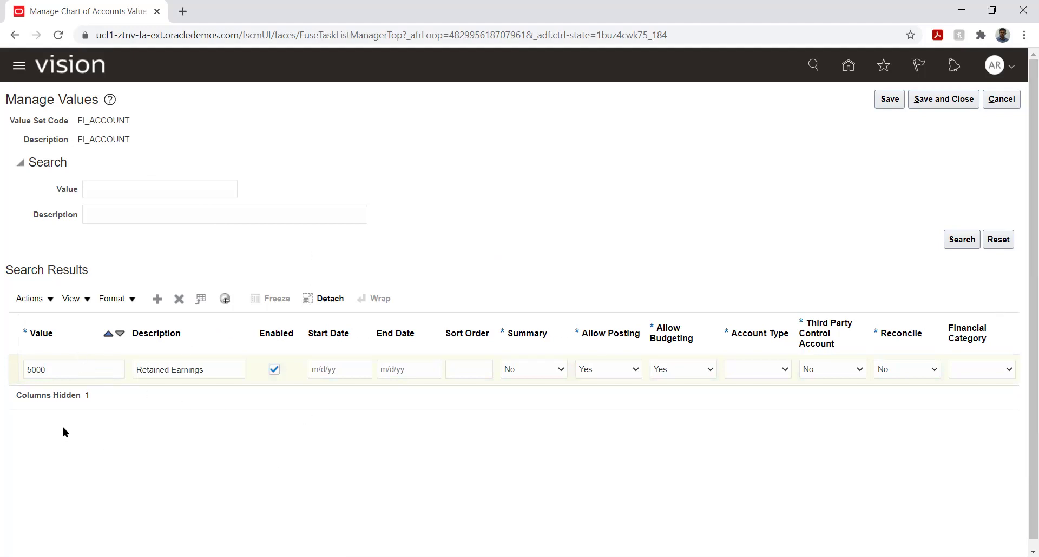
# Review row 5000's Summary, Allow Budgeting and Allow Posting settings, then show the Account Type choices.
pyautogui.press('Tab')
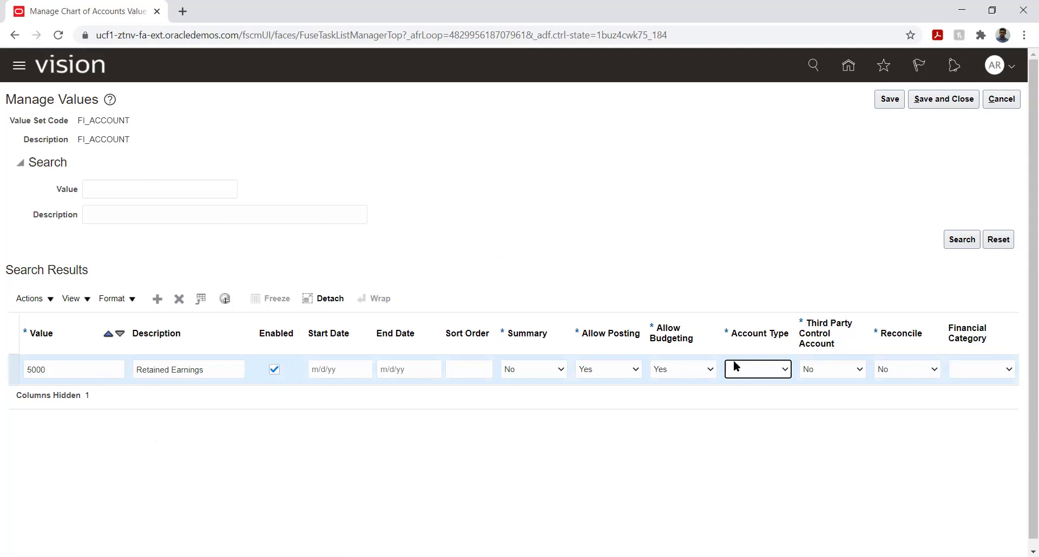
pyautogui.click(180, 444)
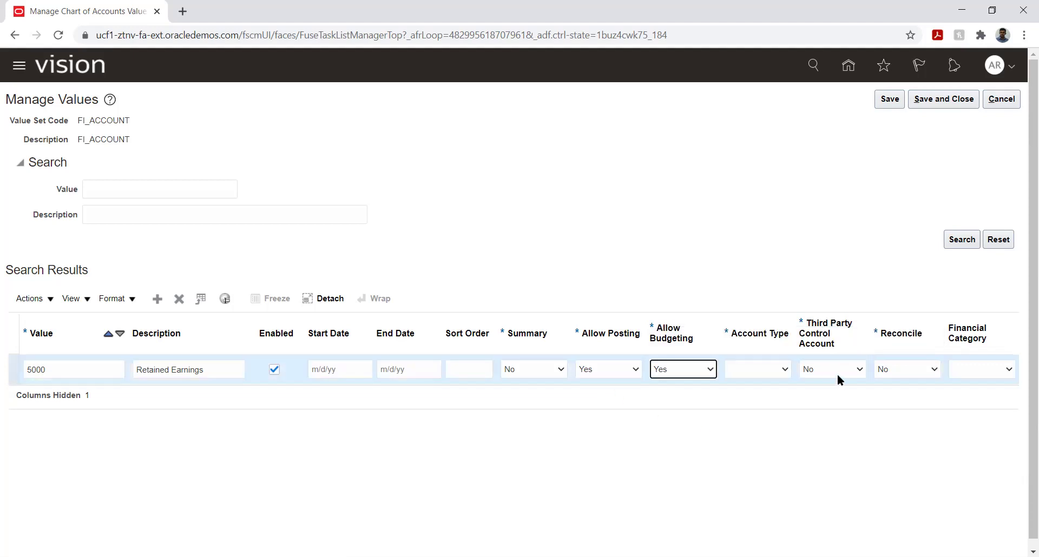
pyautogui.click(580, 420)
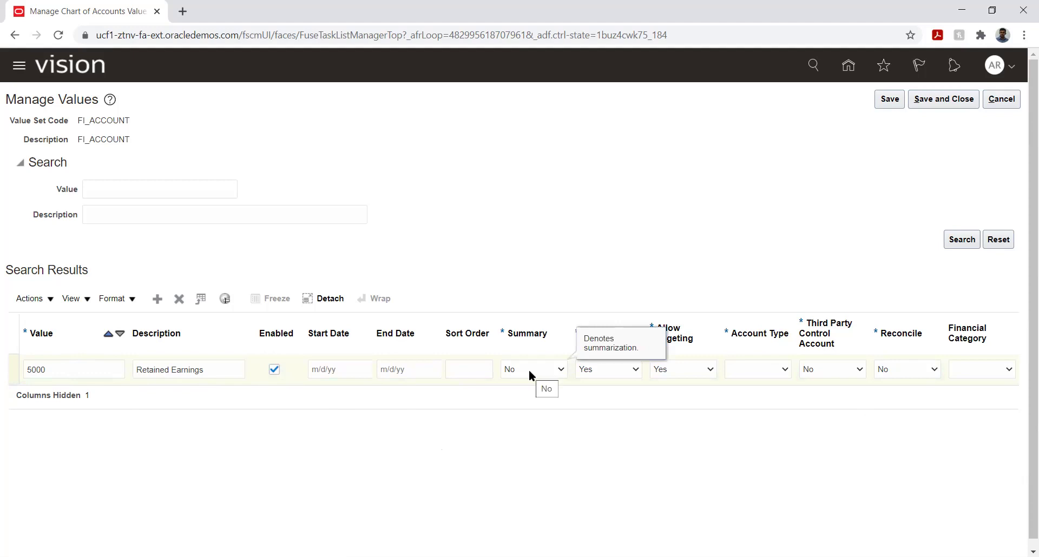
pyautogui.click(521, 338)
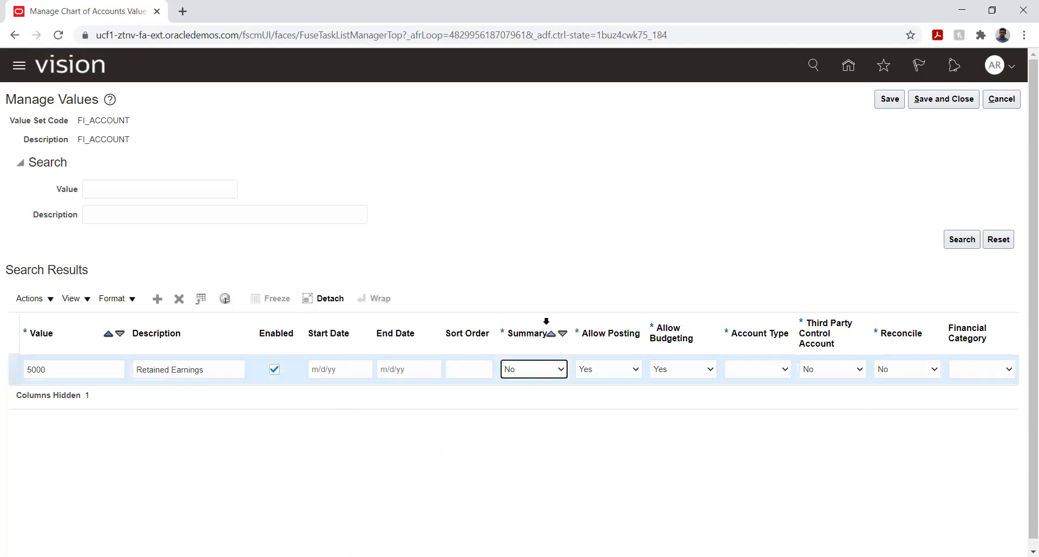
pyautogui.click(495, 436)
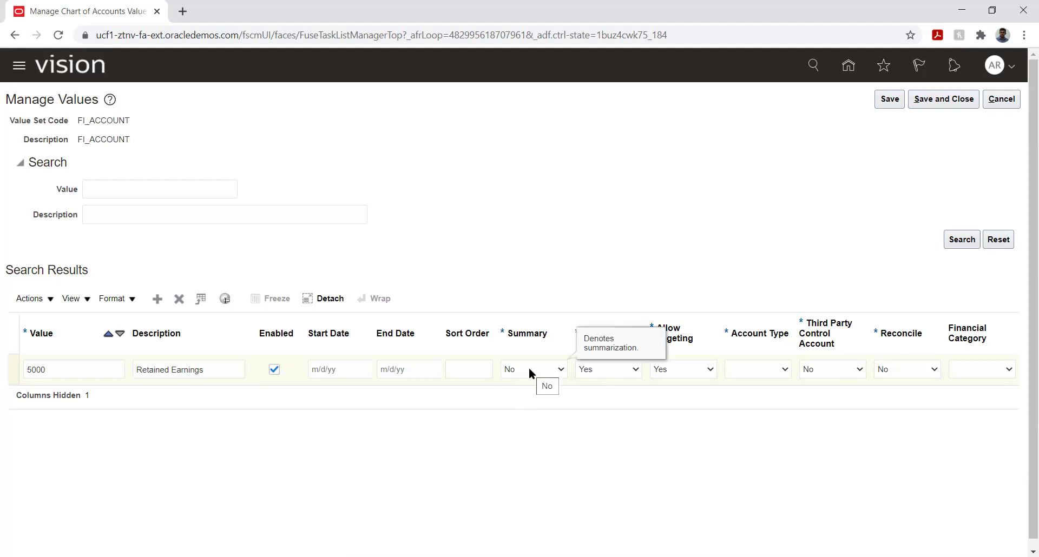
pyautogui.click(178, 388)
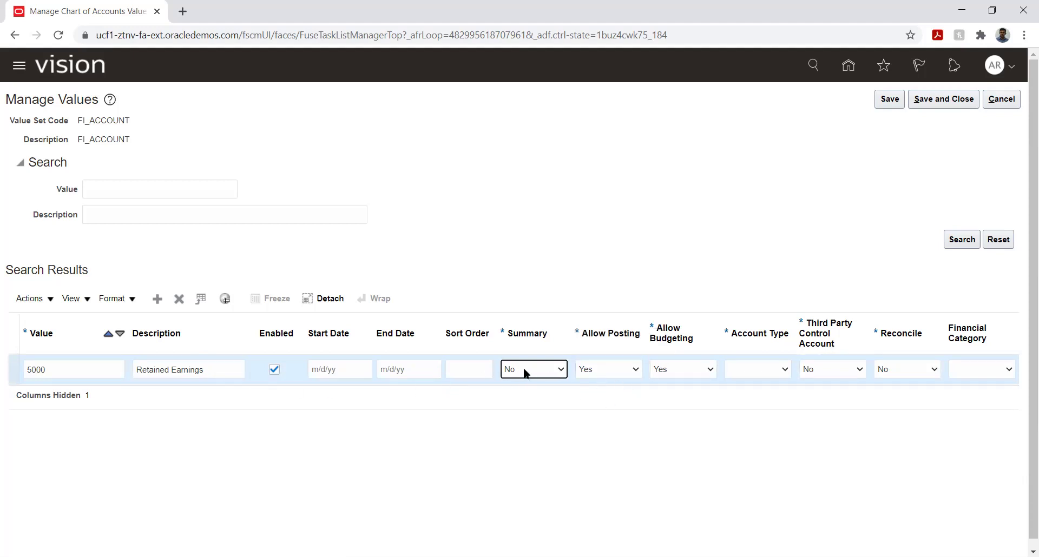
pyautogui.click(605, 364)
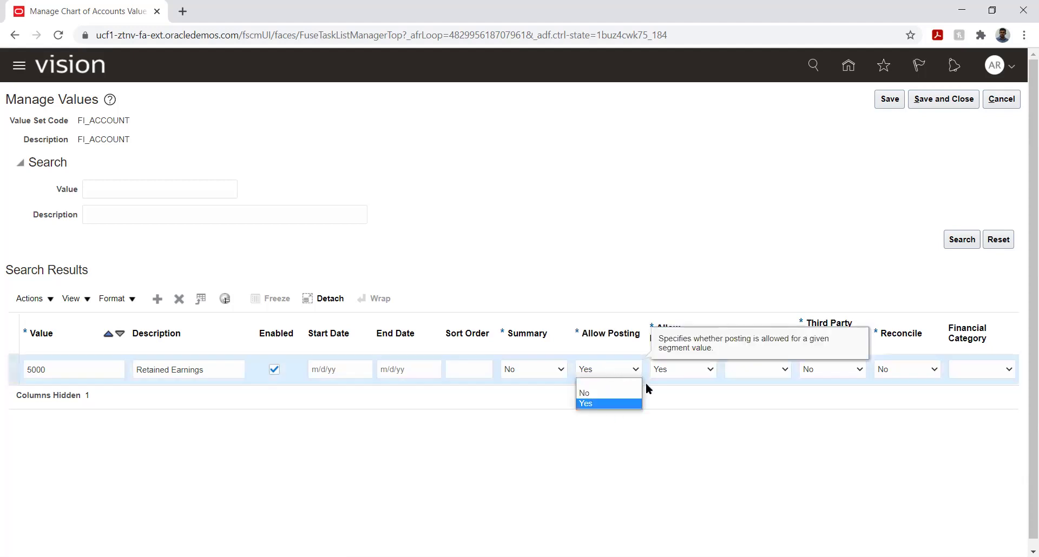
pyautogui.click(682, 418)
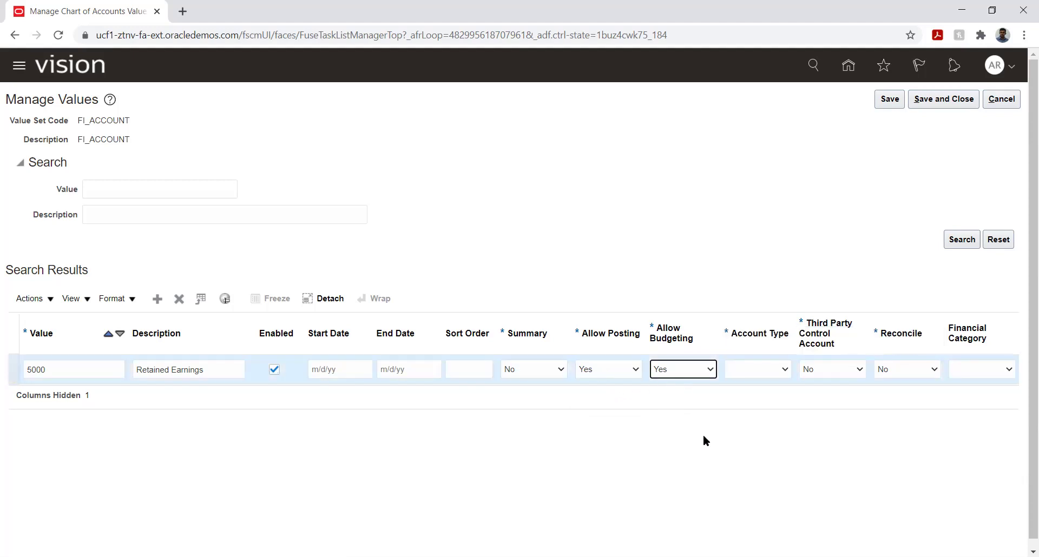
pyautogui.click(756, 369)
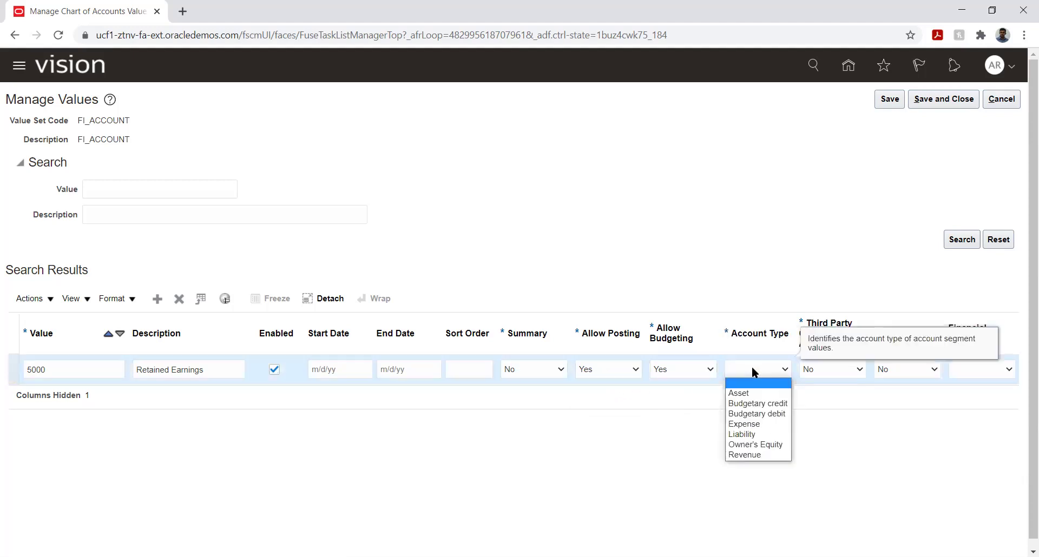
# Choose Owner's Equity as the account type for row 5000.
pyautogui.click(759, 447)
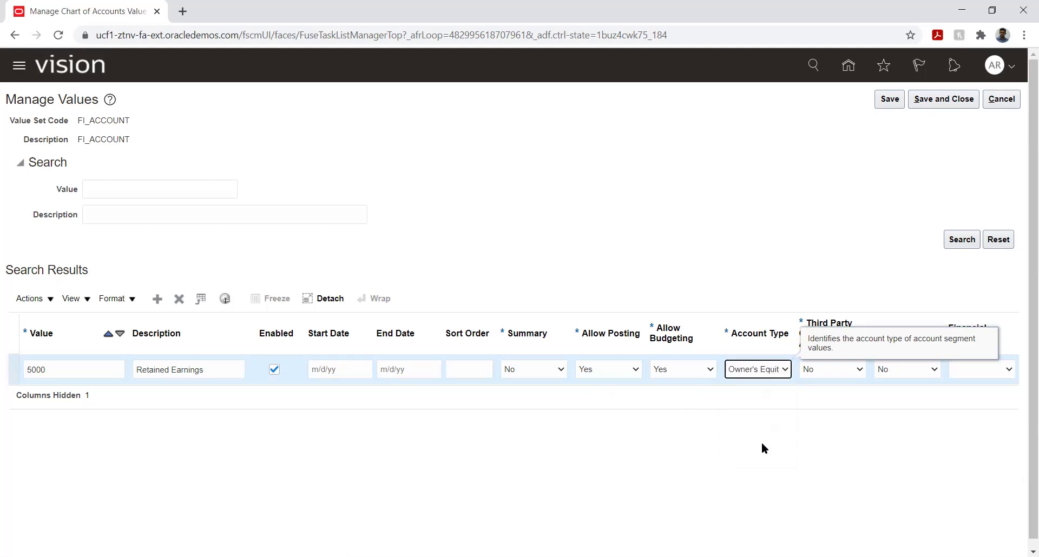
pyautogui.click(835, 368)
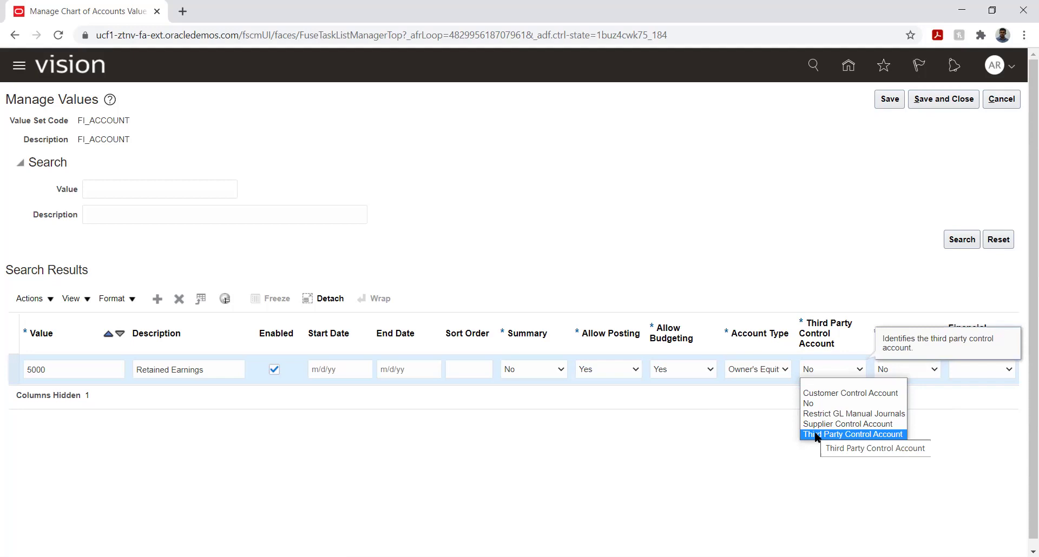
# Keep Third Party Control Account and Reconcile at No, and set Financial Category to Retained earnings.
pyautogui.click(751, 463)
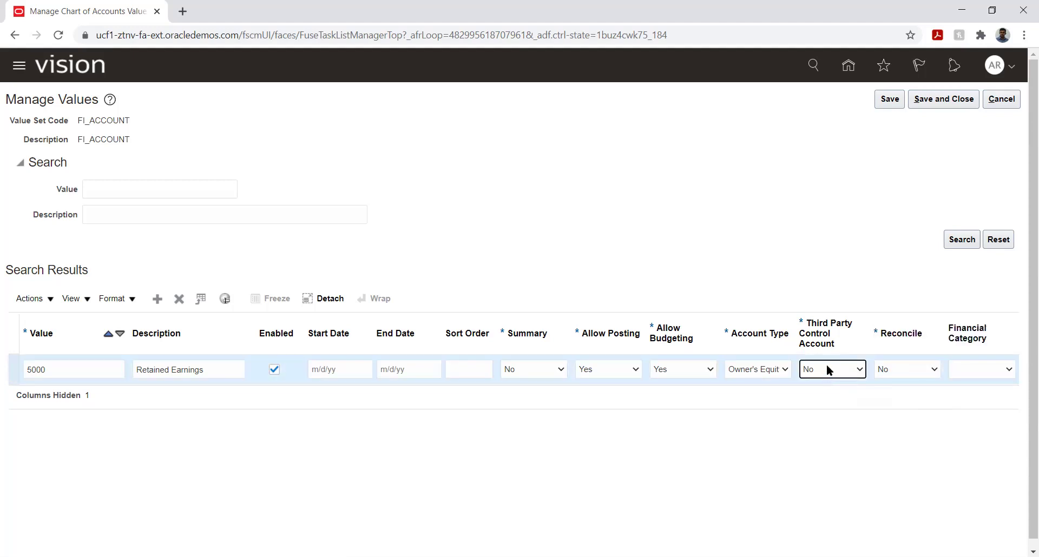
pyautogui.click(914, 369)
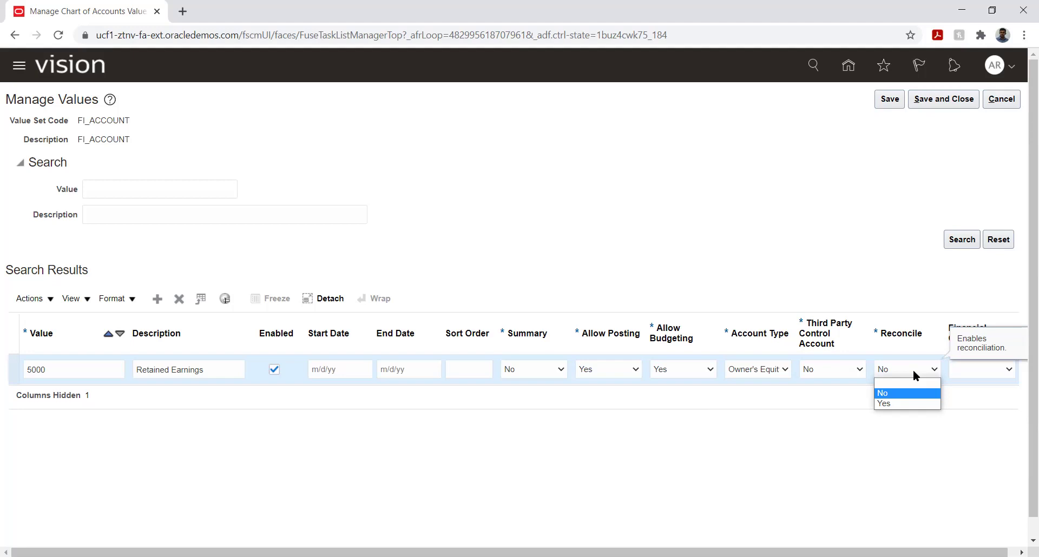
pyautogui.click(966, 415)
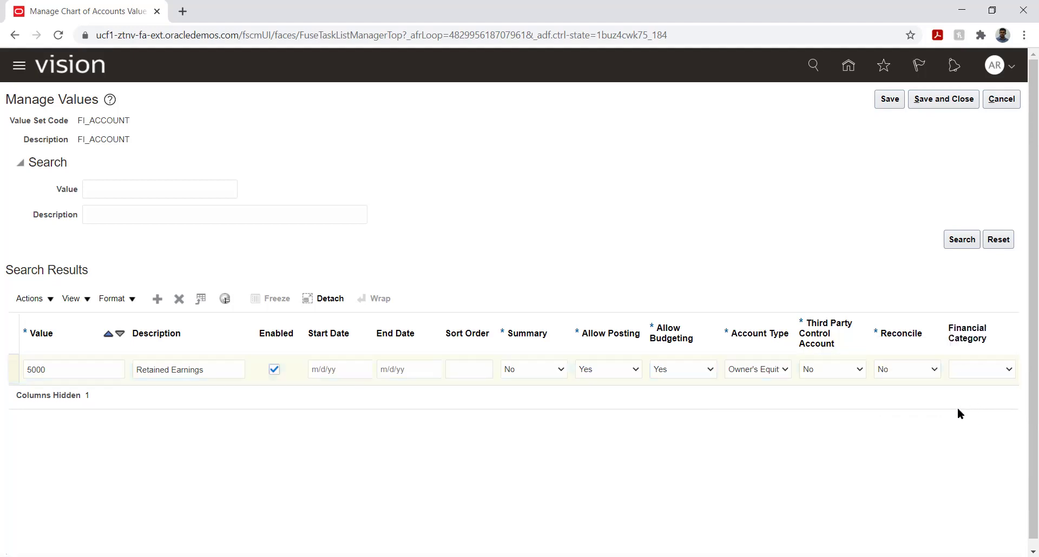
pyautogui.click(975, 371)
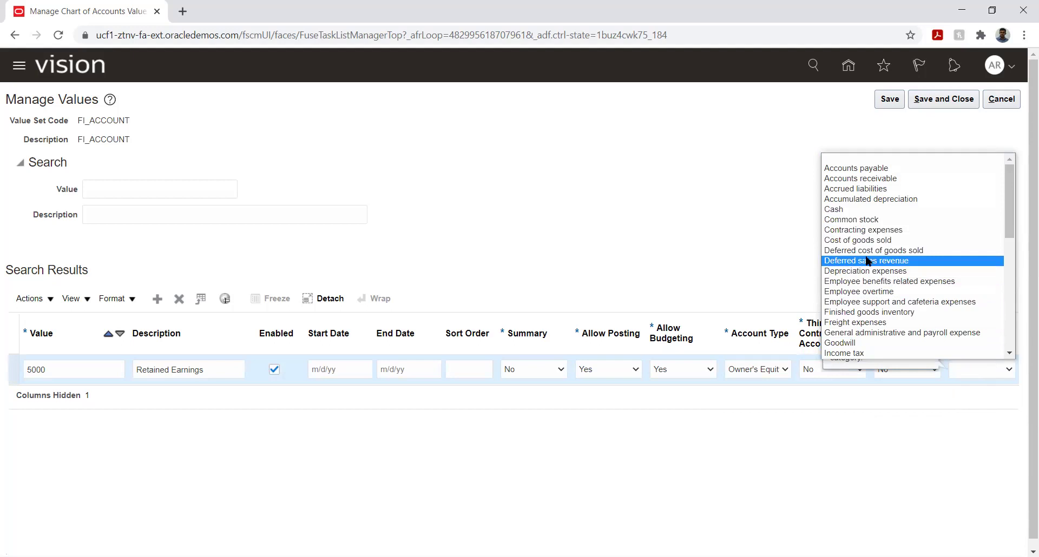
pyautogui.scroll(-10, 874, 261)
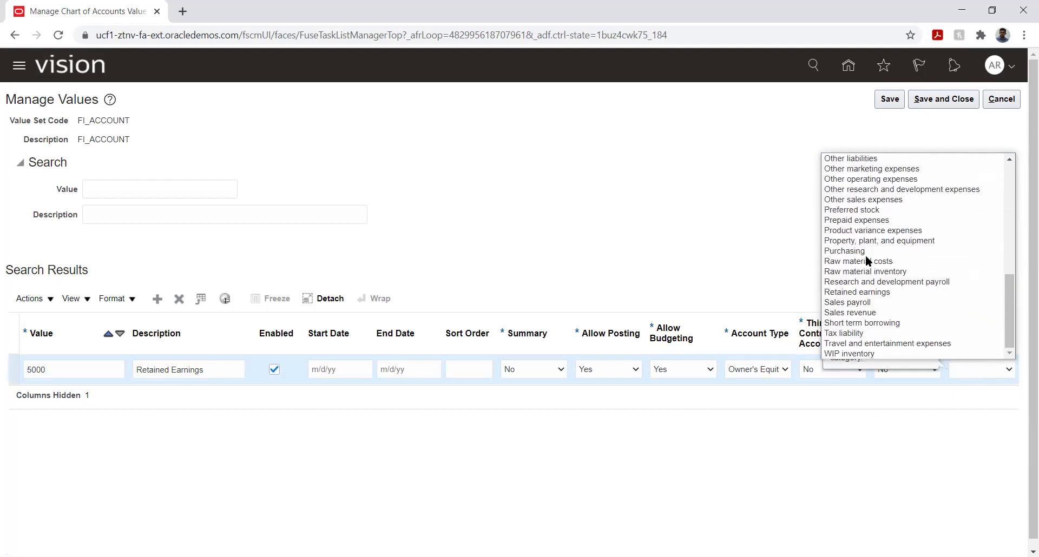
pyautogui.click(882, 293)
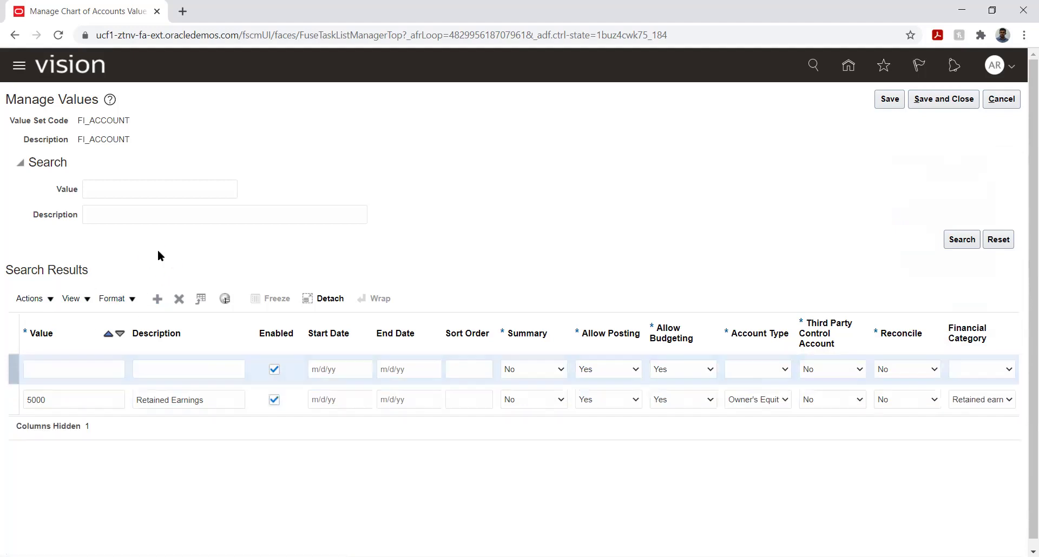
# Enter account value 1000 with description Office Rent in the new row.
pyautogui.click(70, 368)
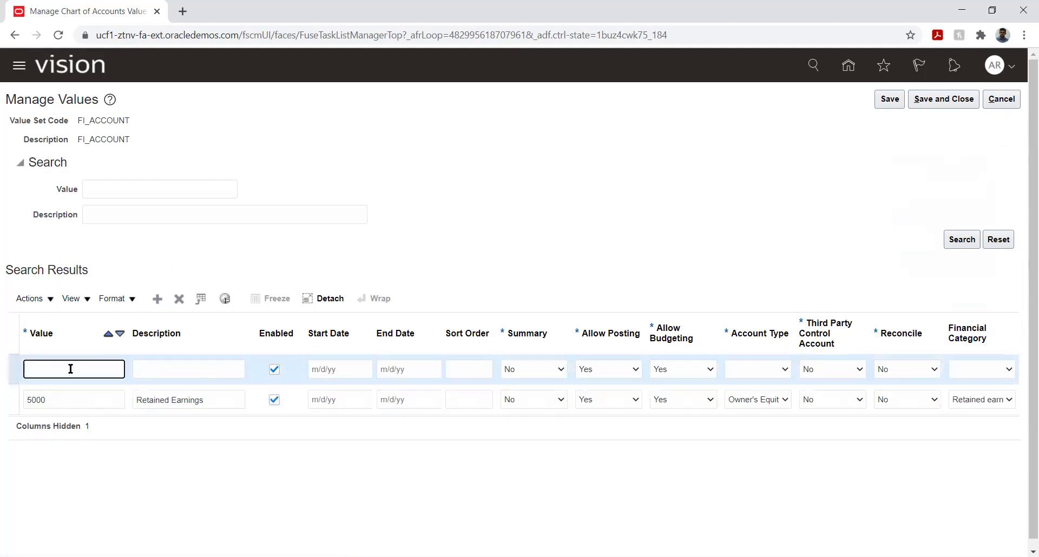
pyautogui.write('1000')
pyautogui.press('Tab')
pyautogui.write('Rent')
pyautogui.press('BackSpace')
pyautogui.press('BackSpace')
pyautogui.press('BackSpace')
pyautogui.press('BackSpace')
pyautogui.press('BackSpace')
pyautogui.write('Office Rent')
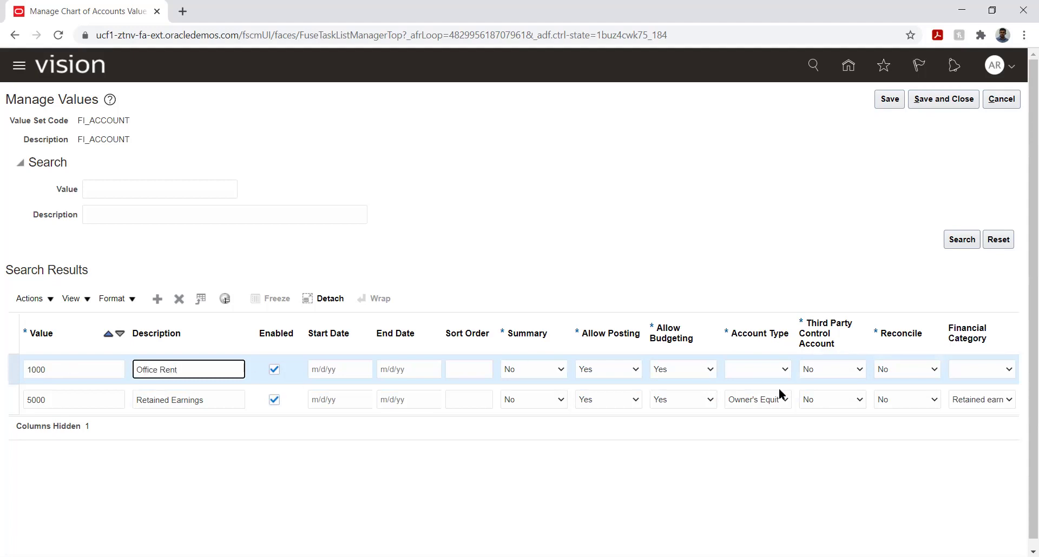
# Make account 1000 an Expense with category Accounts payable, and add another value row.
pyautogui.click(751, 365)
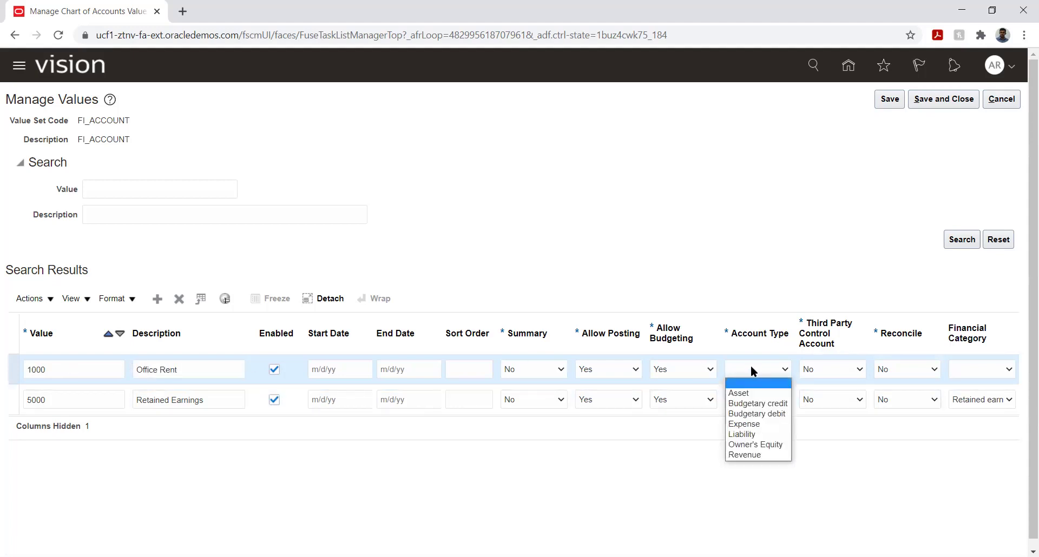
pyautogui.click(760, 424)
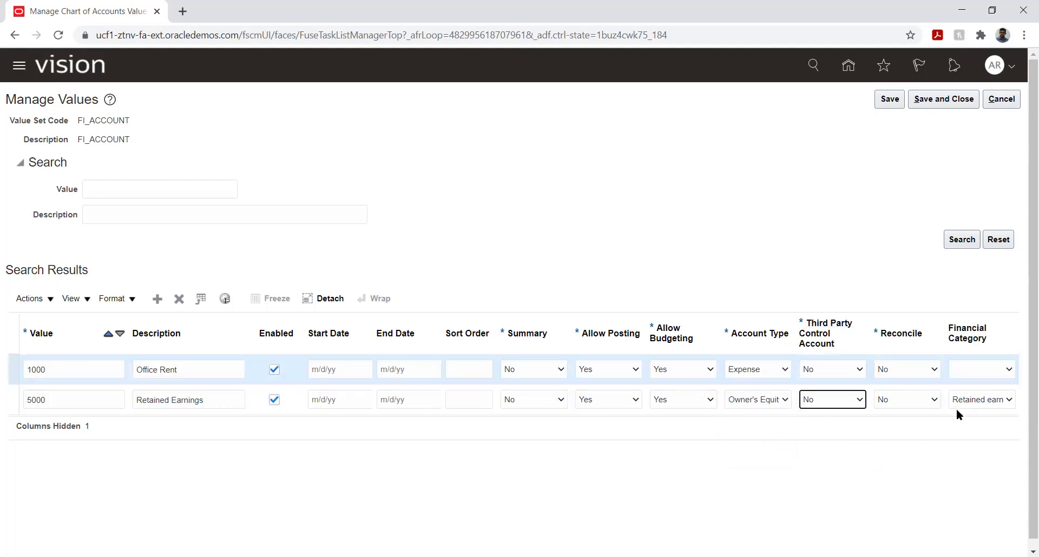
pyautogui.click(983, 369)
pyautogui.scroll(-1, 969, 352)
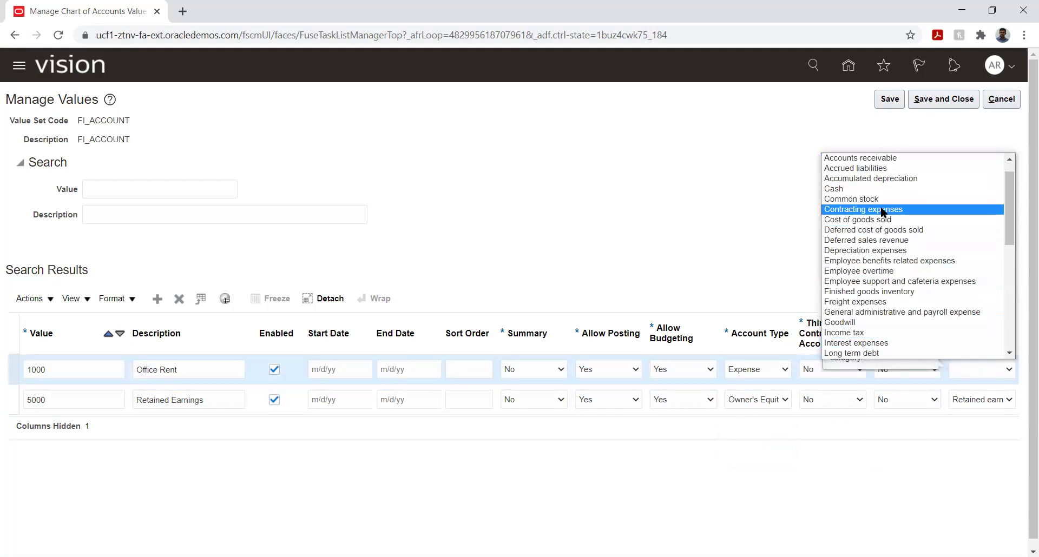
pyautogui.scroll(1, 877, 194)
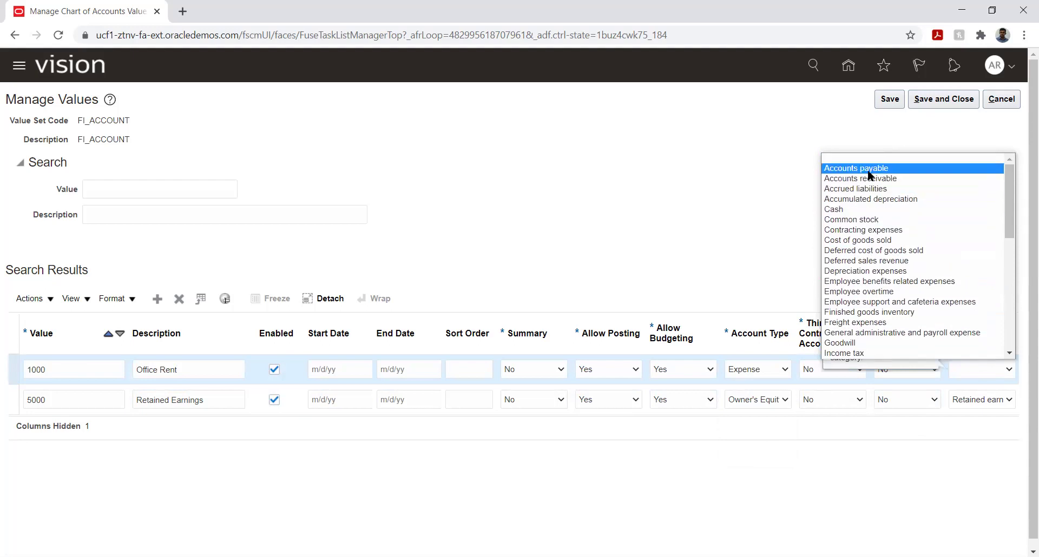
pyautogui.click(871, 168)
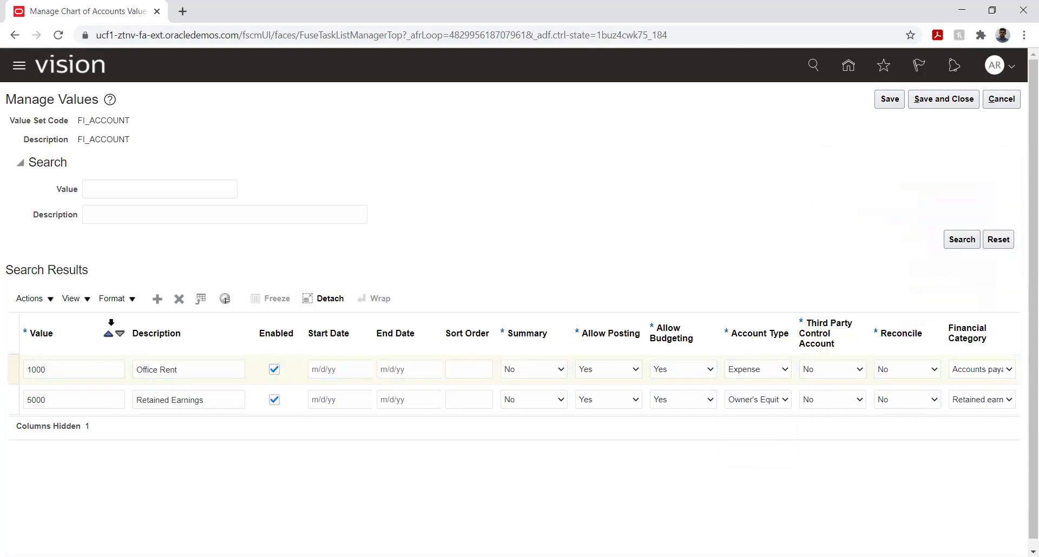
pyautogui.click(158, 299)
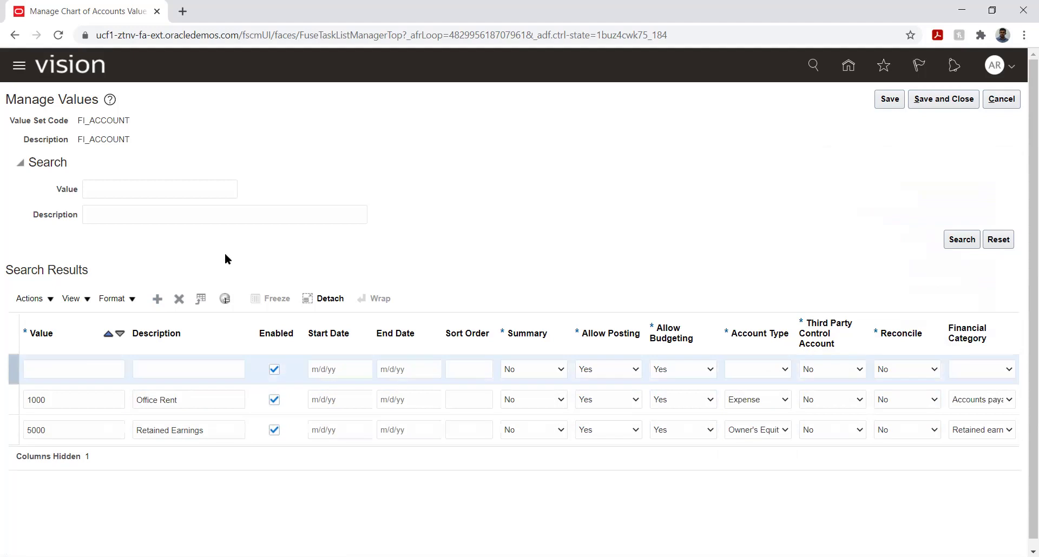
# Enter account value 4000 with description Cash in the new row.
pyautogui.click(80, 370)
pyautogui.write('2000')
pyautogui.press('Tab')
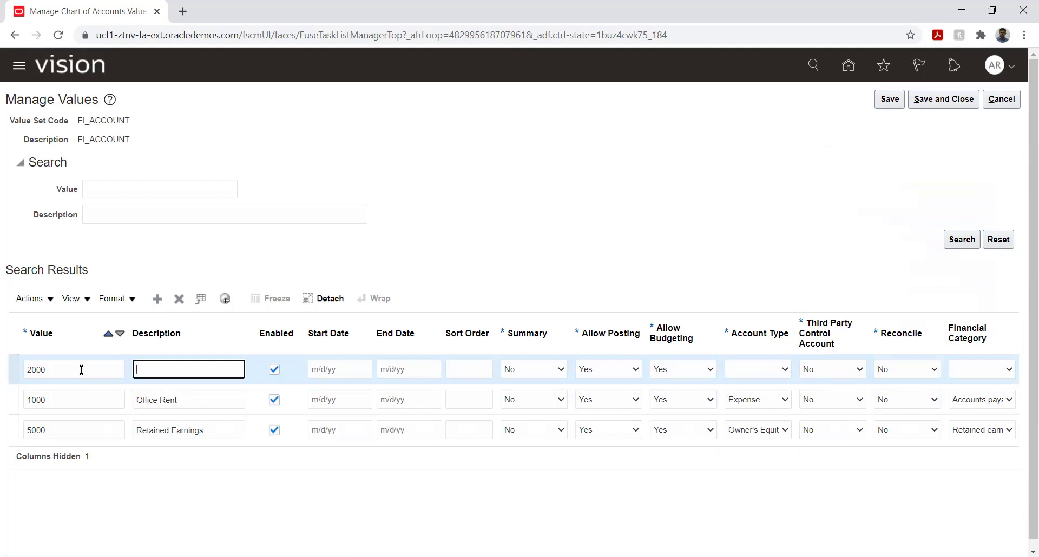
pyautogui.doubleClick(81, 370)
pyautogui.write('4000')
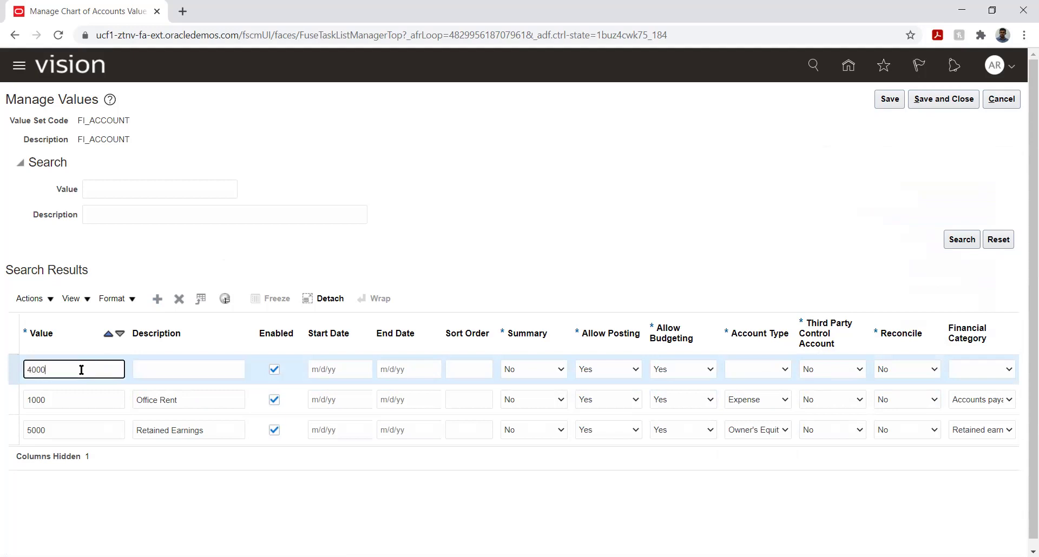
pyautogui.press('Tab')
pyautogui.write('Cash')
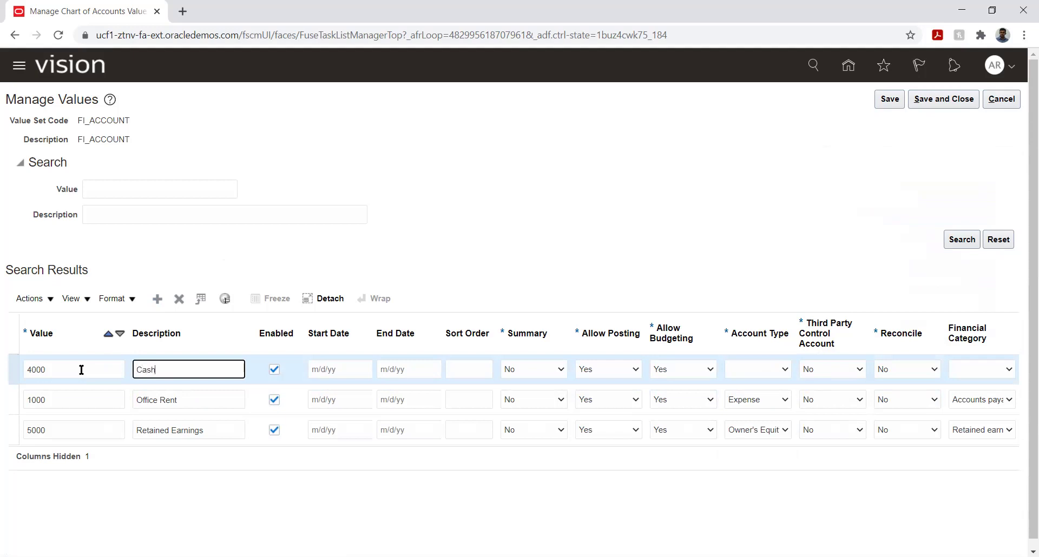
# Set account 4000 to Asset type with Cash category, then save and close the values.
pyautogui.click(757, 368)
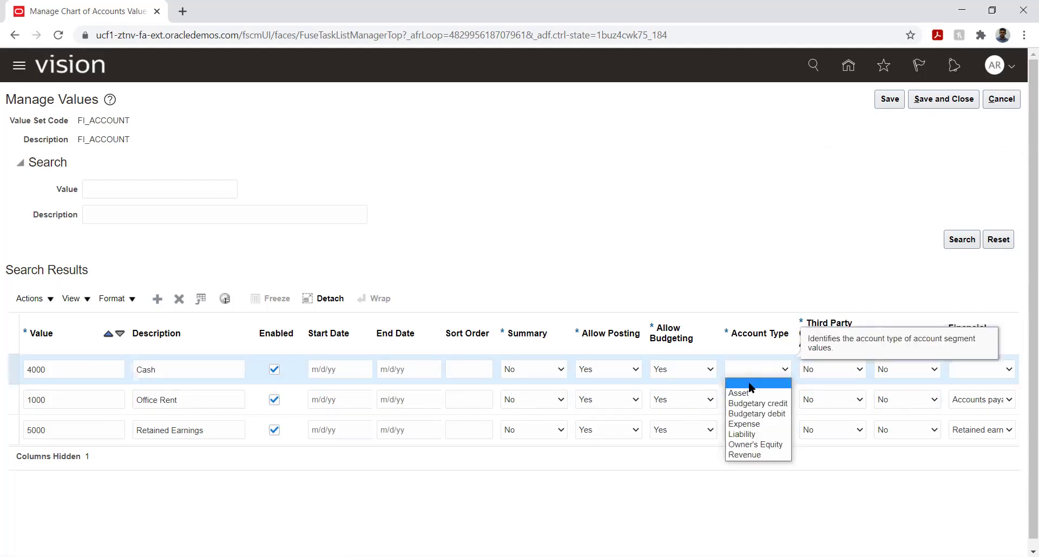
pyautogui.click(749, 390)
pyautogui.click(988, 370)
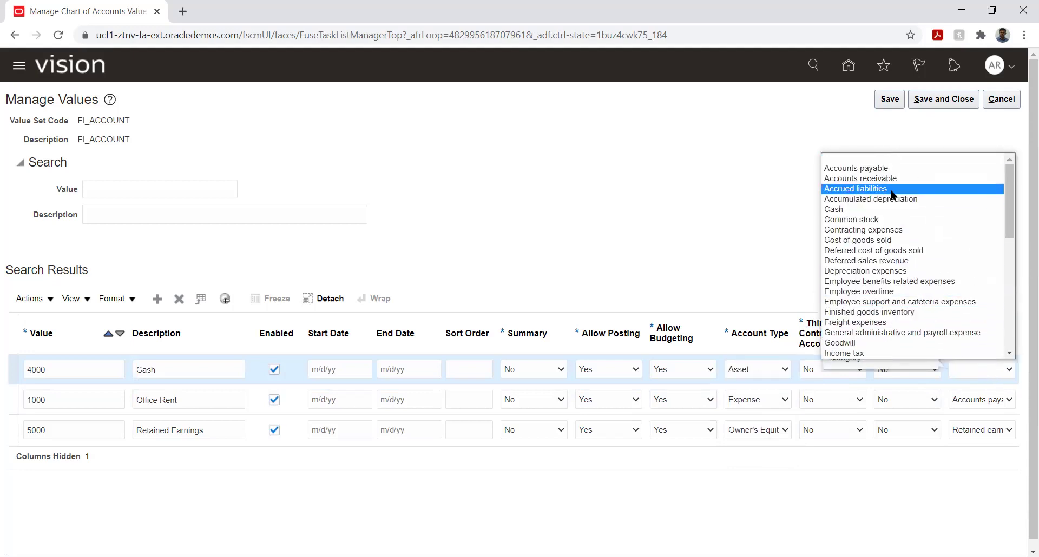
pyautogui.click(895, 211)
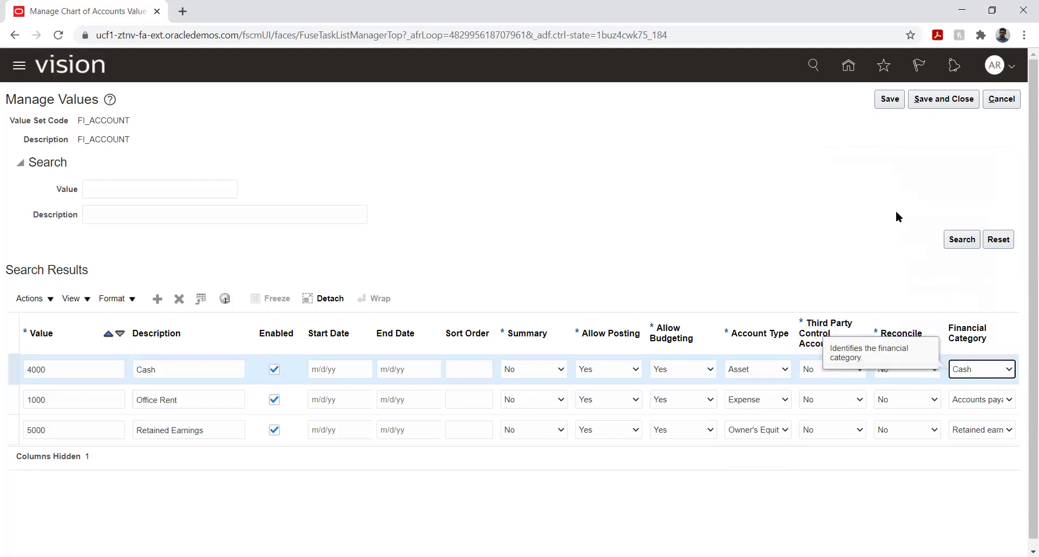
pyautogui.click(790, 269)
pyautogui.click(888, 99)
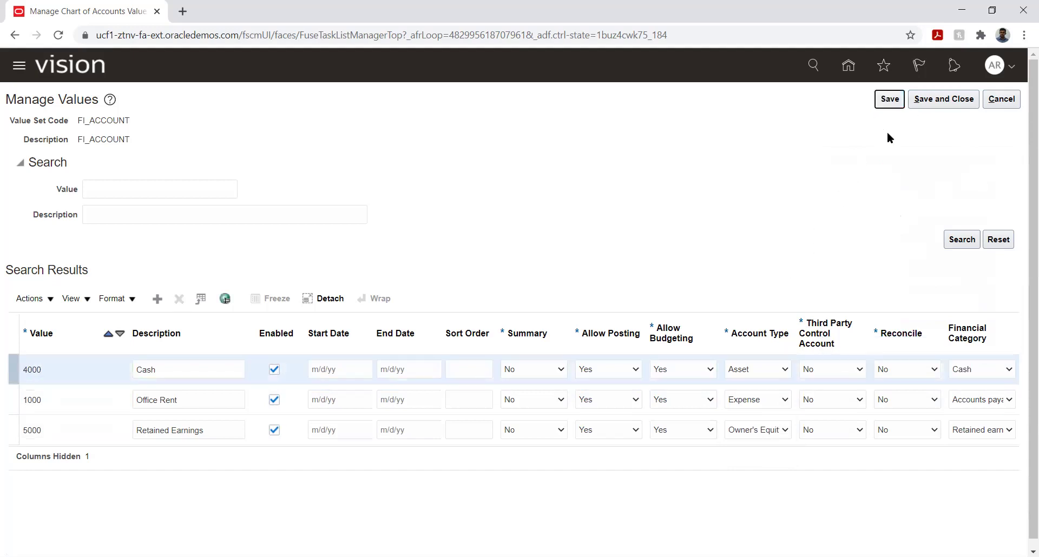
pyautogui.click(930, 100)
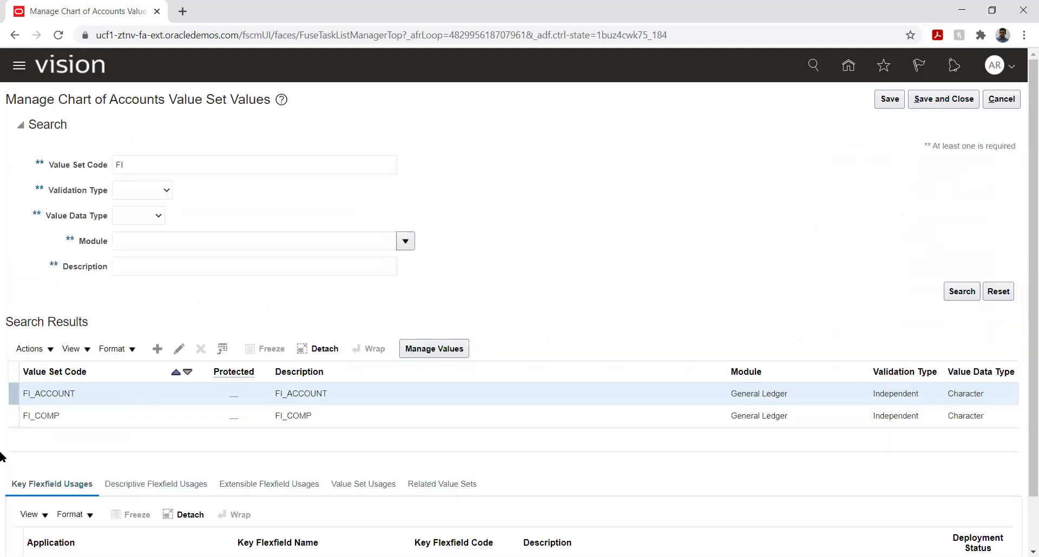
# Close the FI_COMP value set values and open the Specify Ledger Options task under Define Ledgers.
pyautogui.click(74, 415)
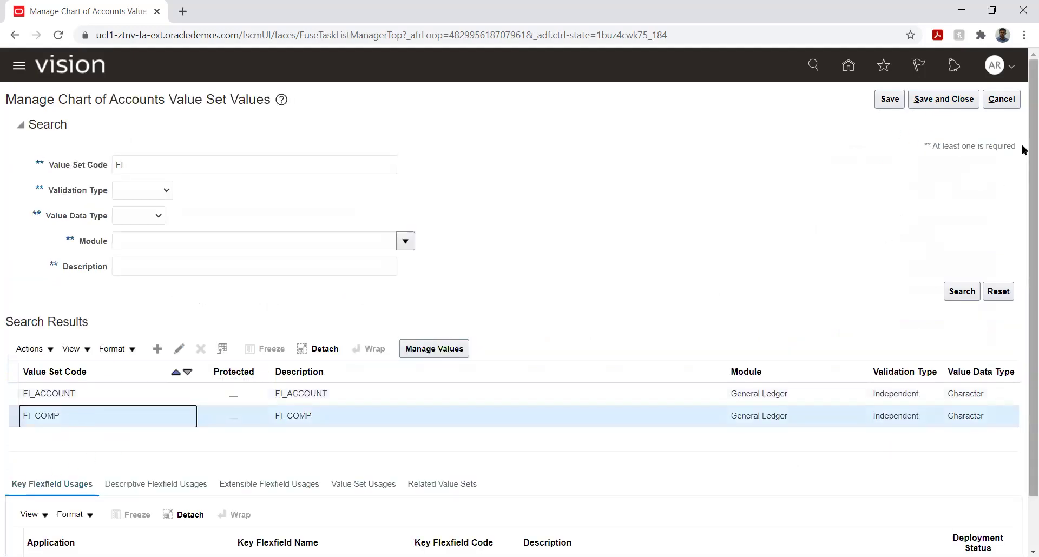
pyautogui.click(924, 102)
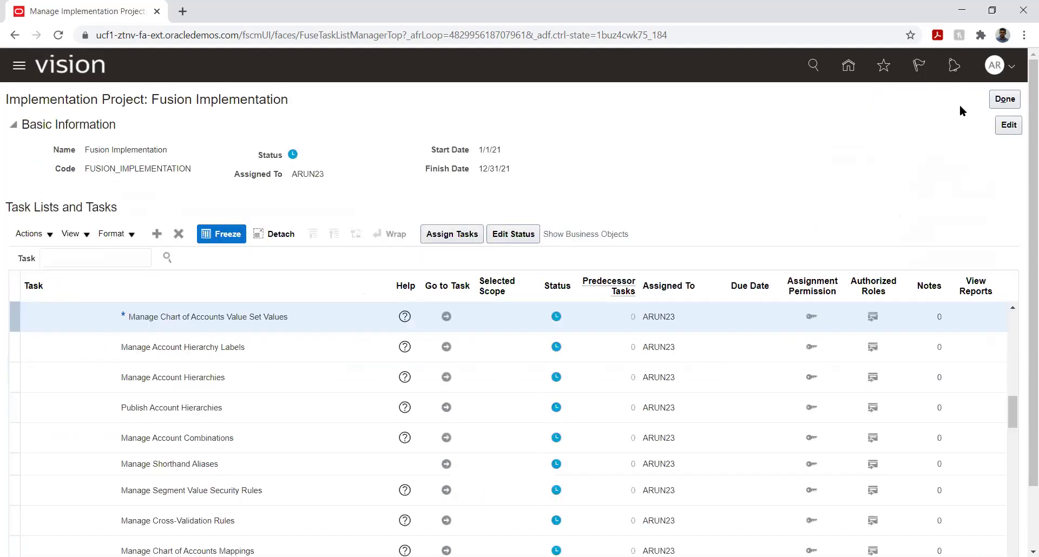
pyautogui.scroll(-6, 200, 380)
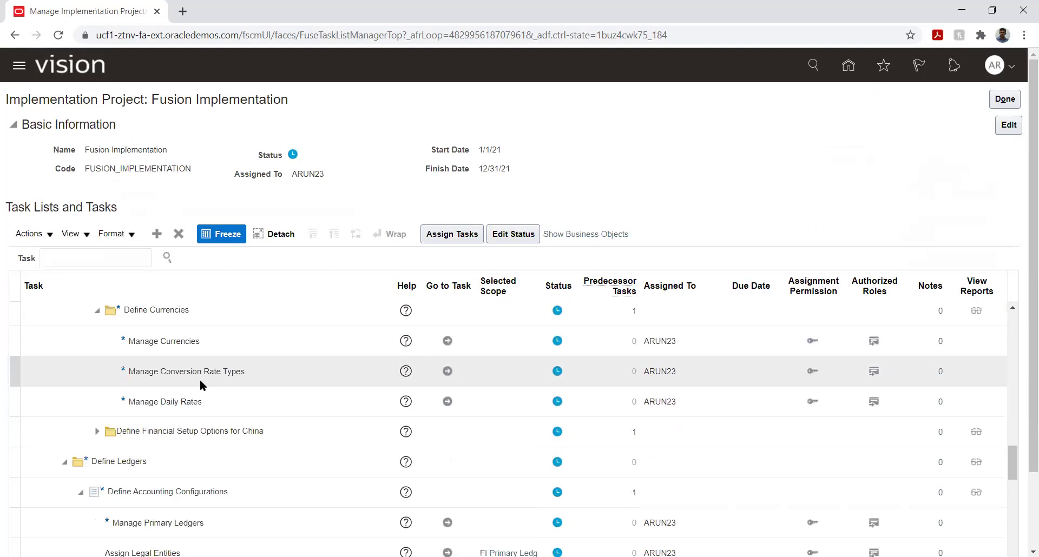
pyautogui.scroll(-3, 200, 379)
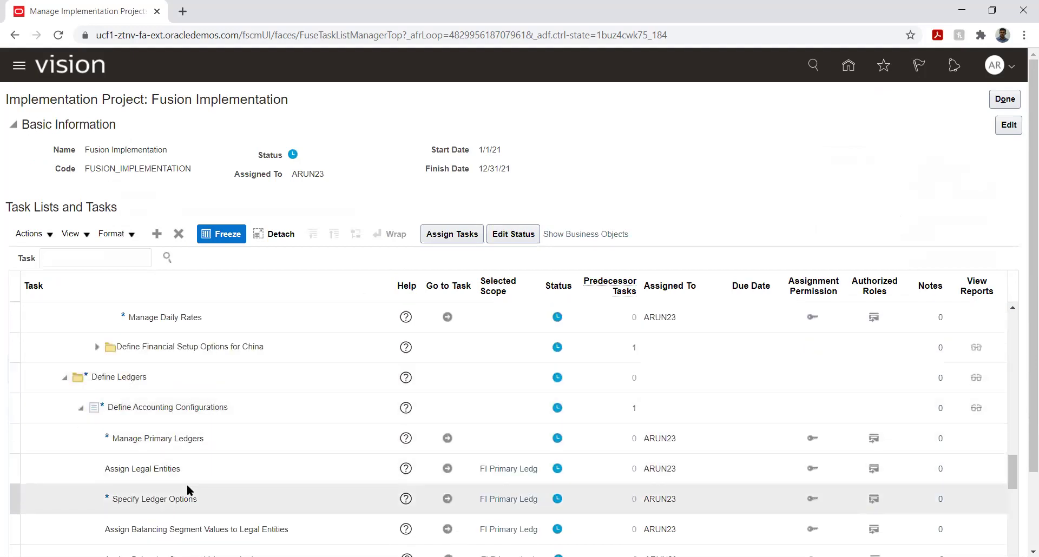
pyautogui.click(448, 499)
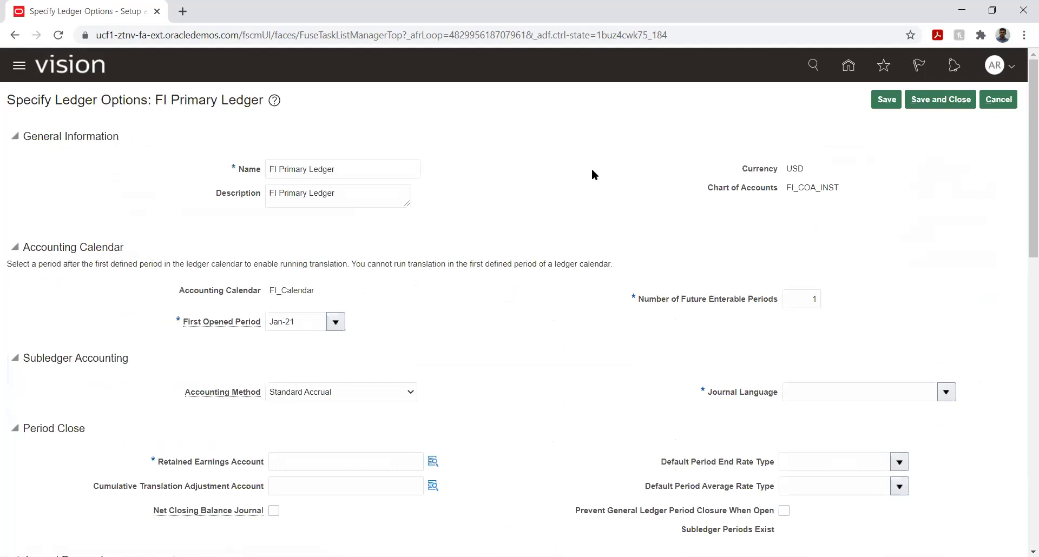
# Set Journal Language to American English and open the Retained Earnings Account search.
pyautogui.scroll(-3, 534, 290)
pyautogui.click(948, 257)
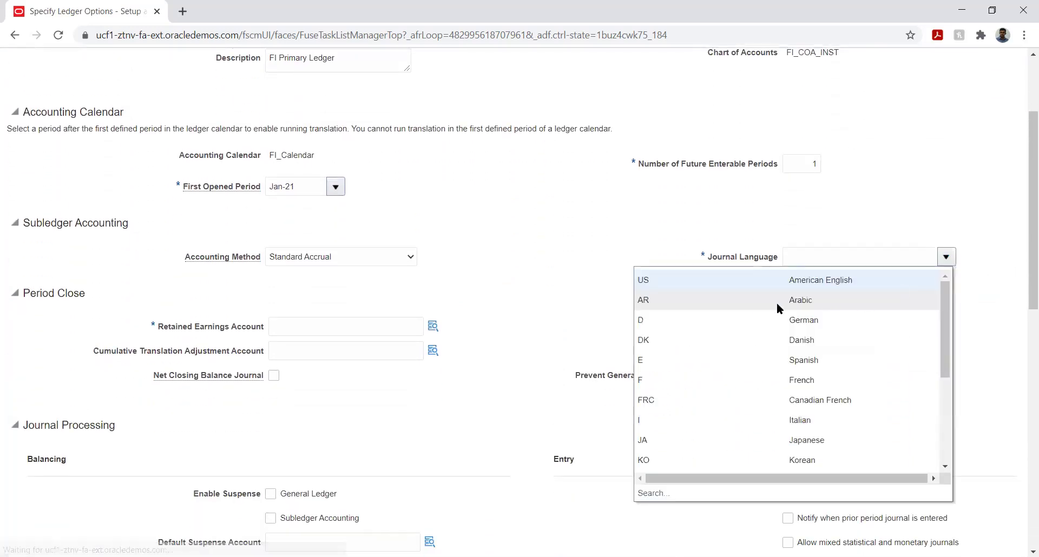
pyautogui.click(725, 280)
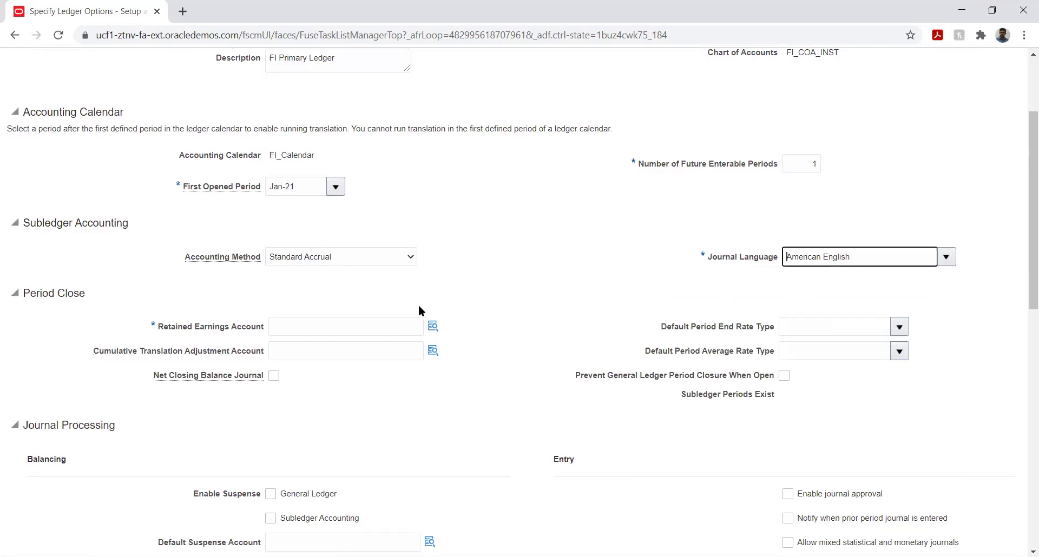
pyautogui.click(433, 325)
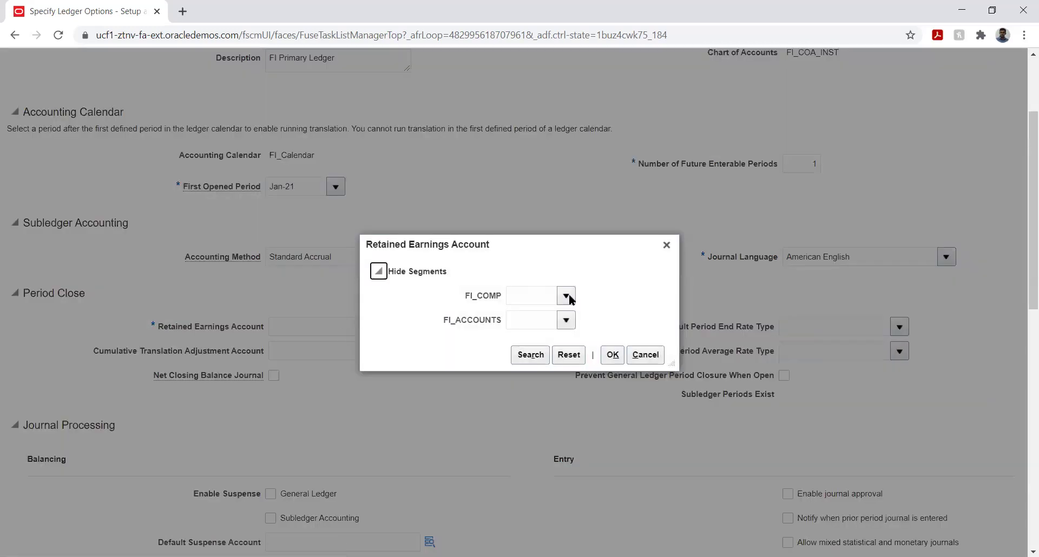
# Build retained earnings account 100.5000 from company 100 Electronics and account 5000 Retained Earnings.
pyautogui.click(566, 297)
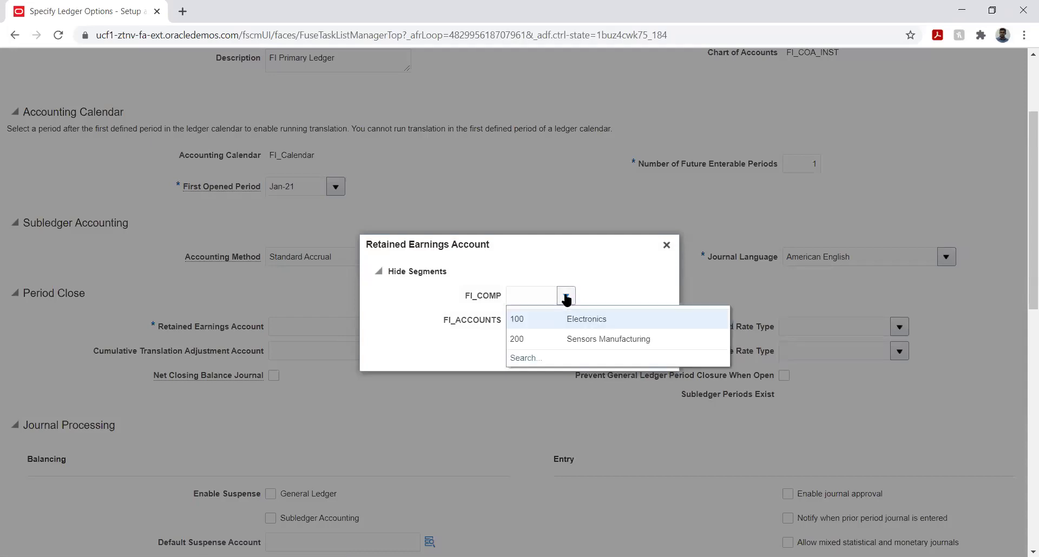
pyautogui.click(540, 316)
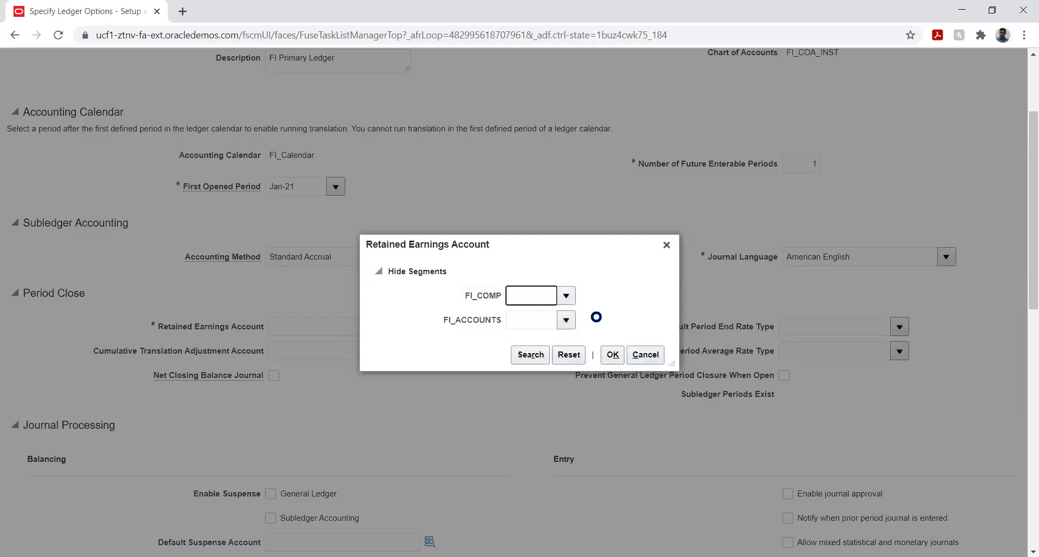
pyautogui.click(566, 319)
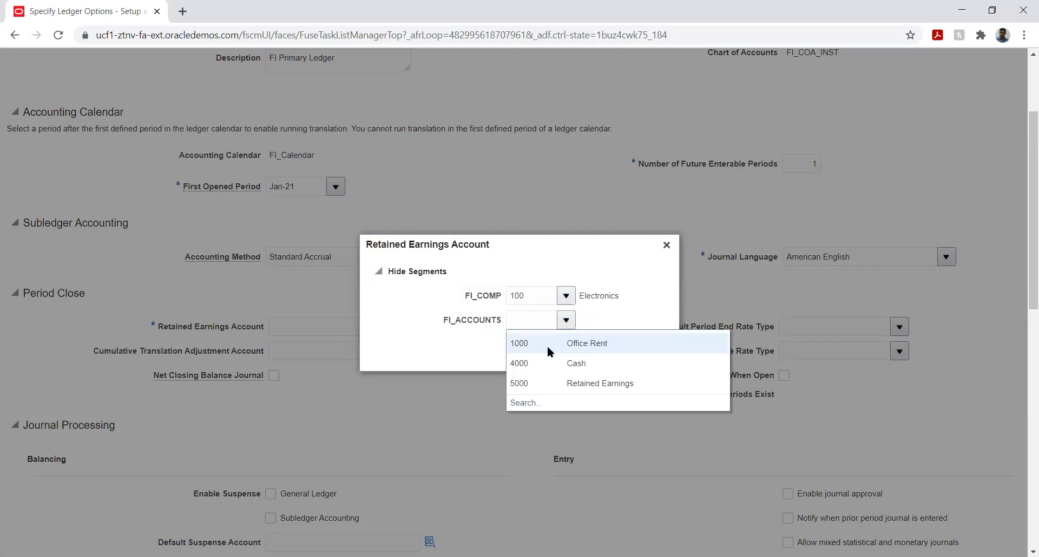
pyautogui.click(536, 383)
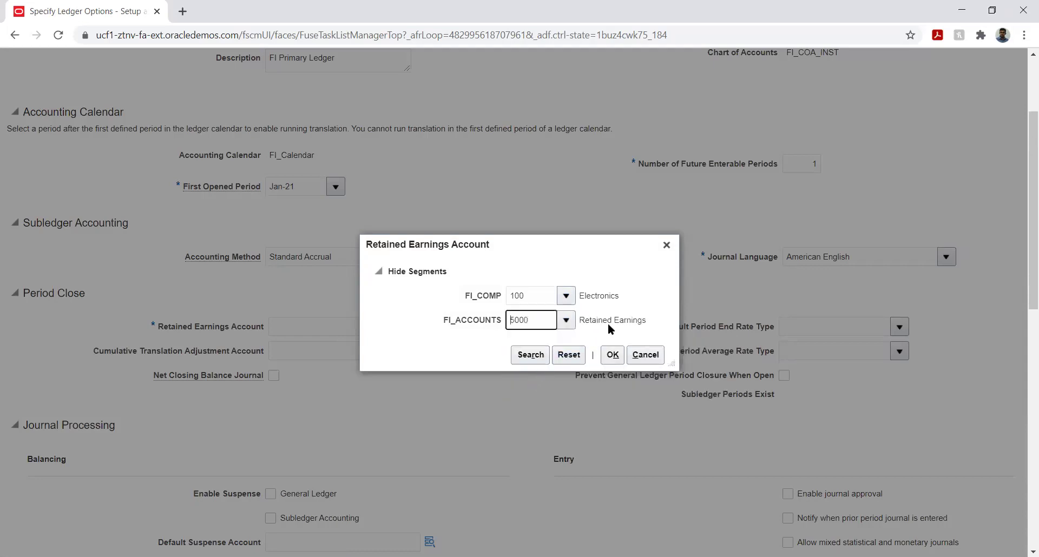
pyautogui.click(611, 355)
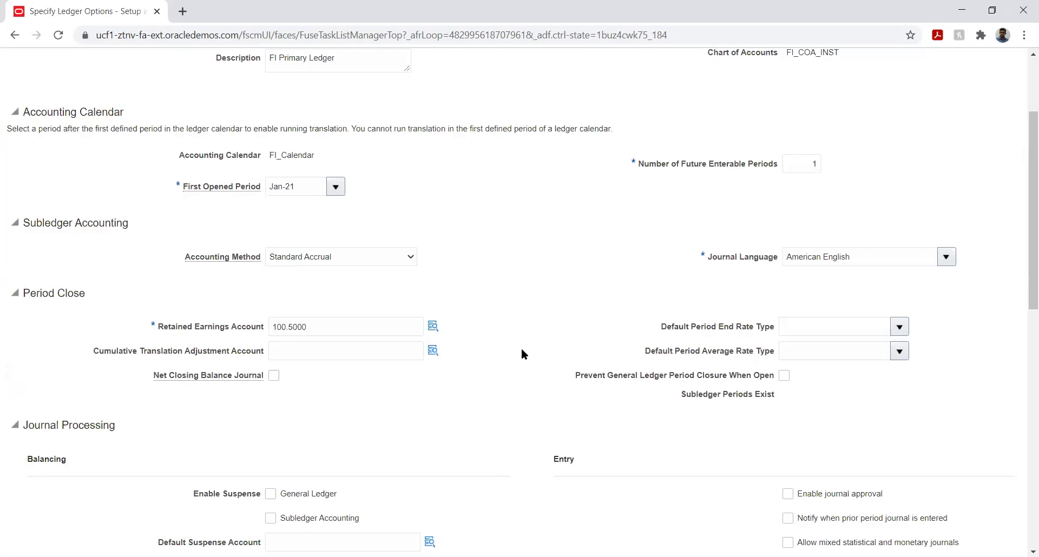
# Choose Corporate for both Default Period End Rate Type and Default Period Average Rate Type.
pyautogui.scroll(-1, 589, 314)
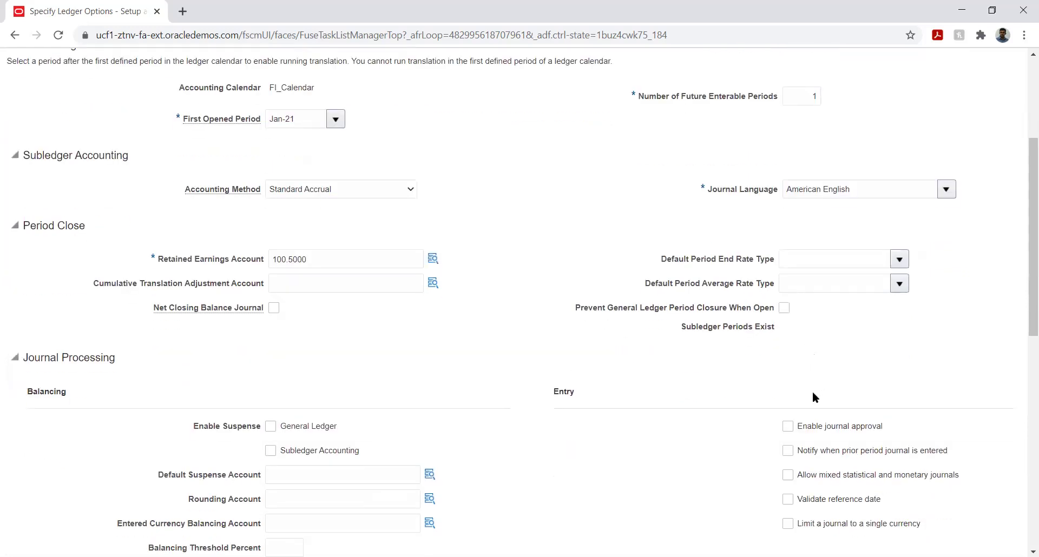
pyautogui.click(899, 260)
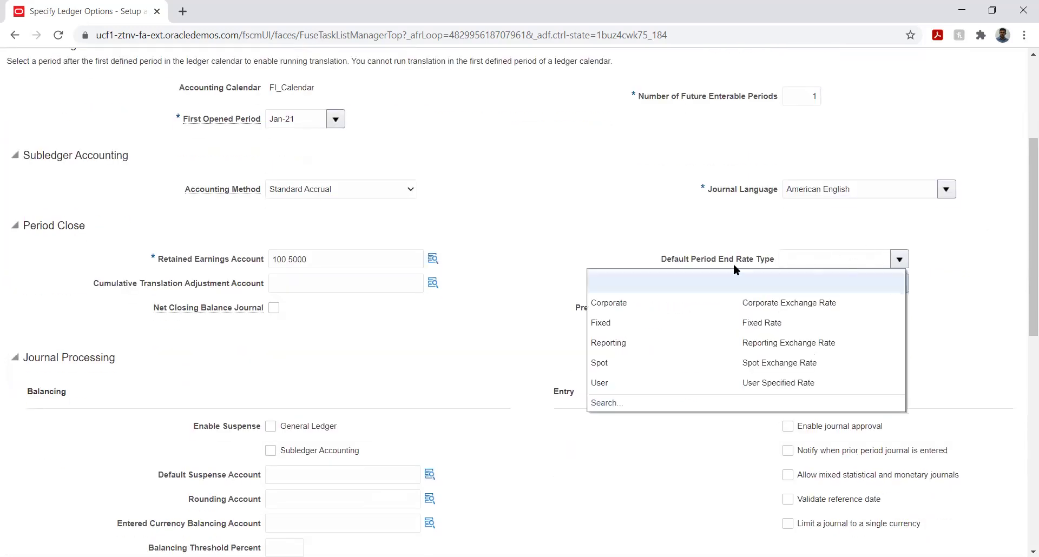
pyautogui.click(655, 298)
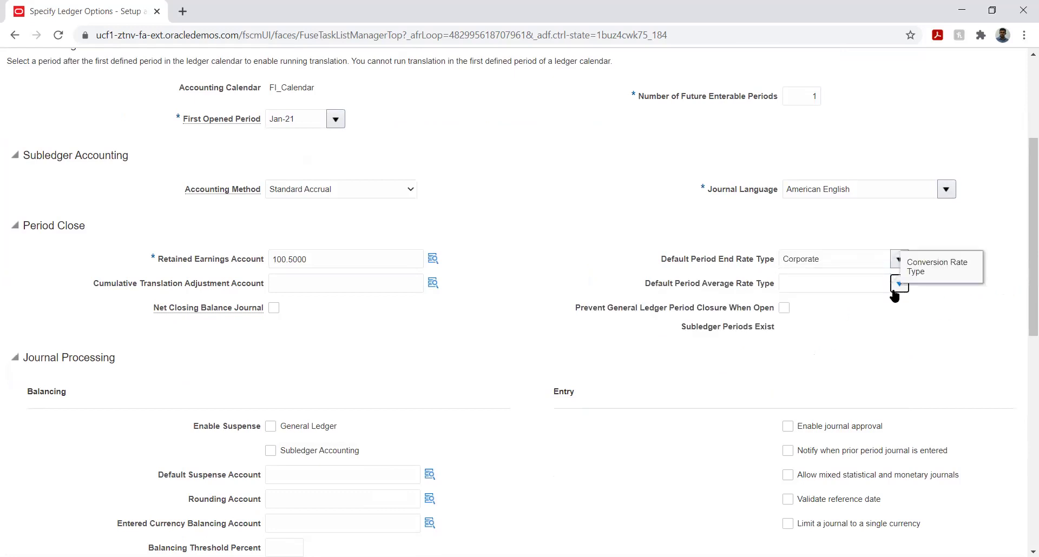
pyautogui.click(899, 284)
pyautogui.click(676, 326)
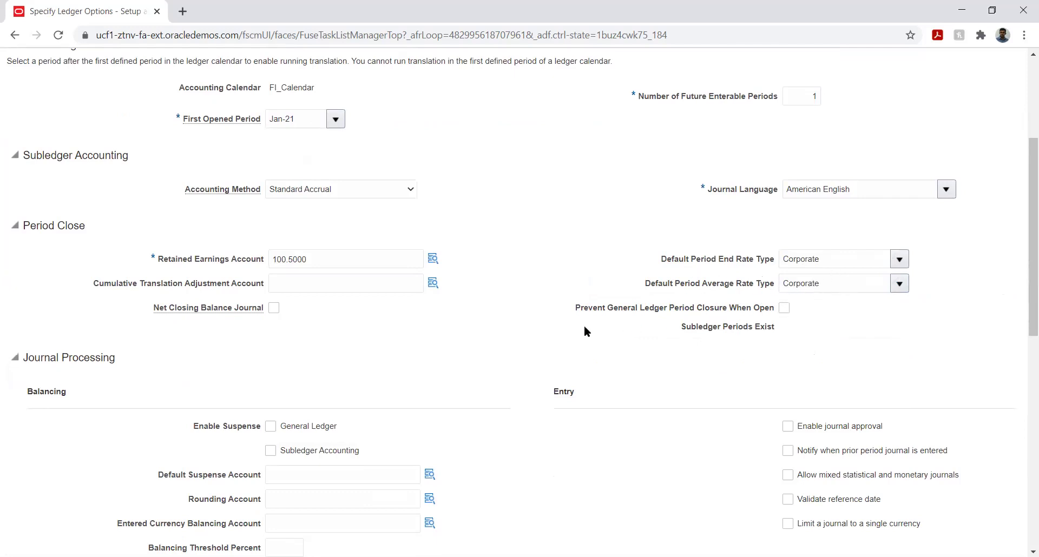
pyautogui.scroll(-1, 611, 256)
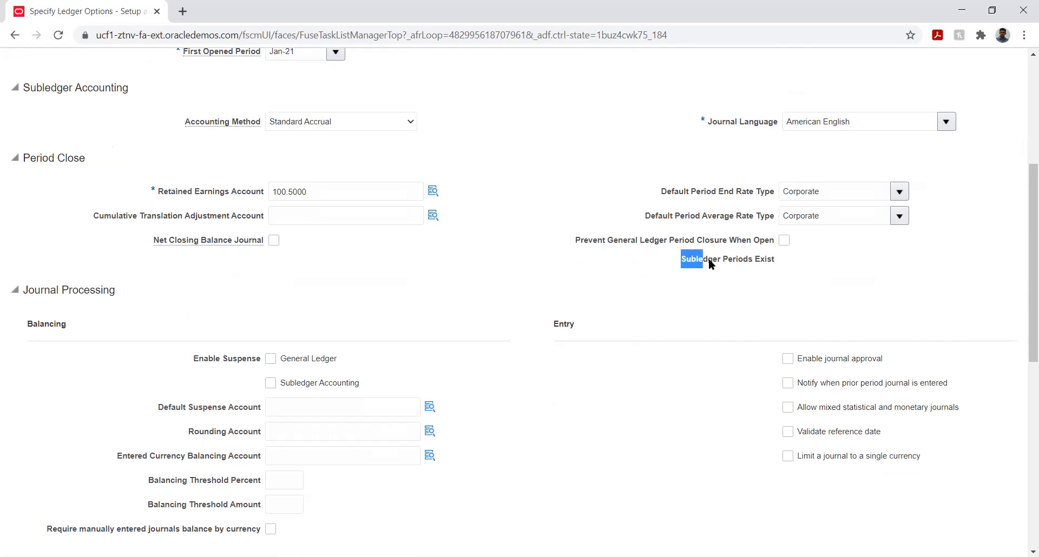
pyautogui.moveTo(725, 262); pyautogui.dragTo(767, 261)
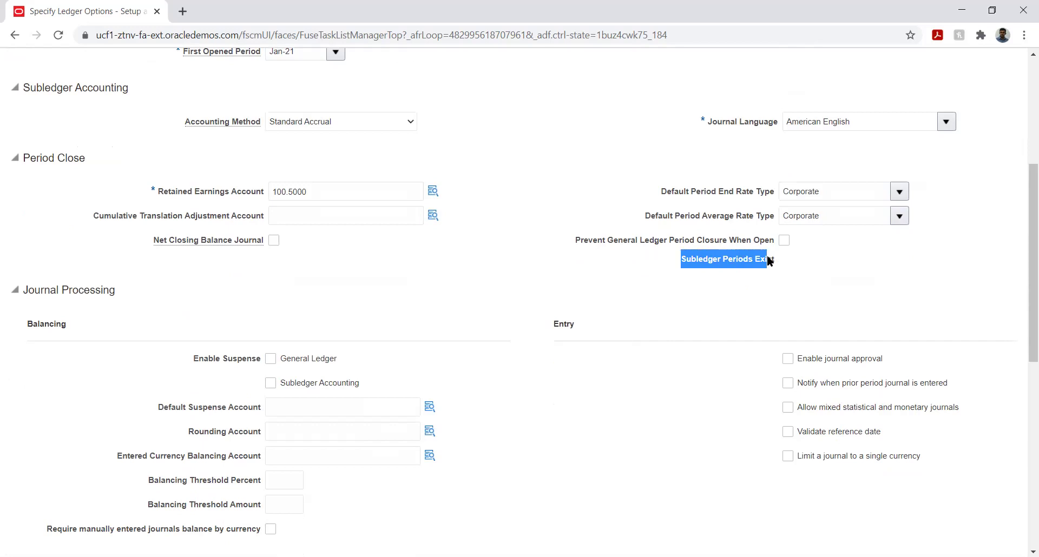
pyautogui.click(775, 282)
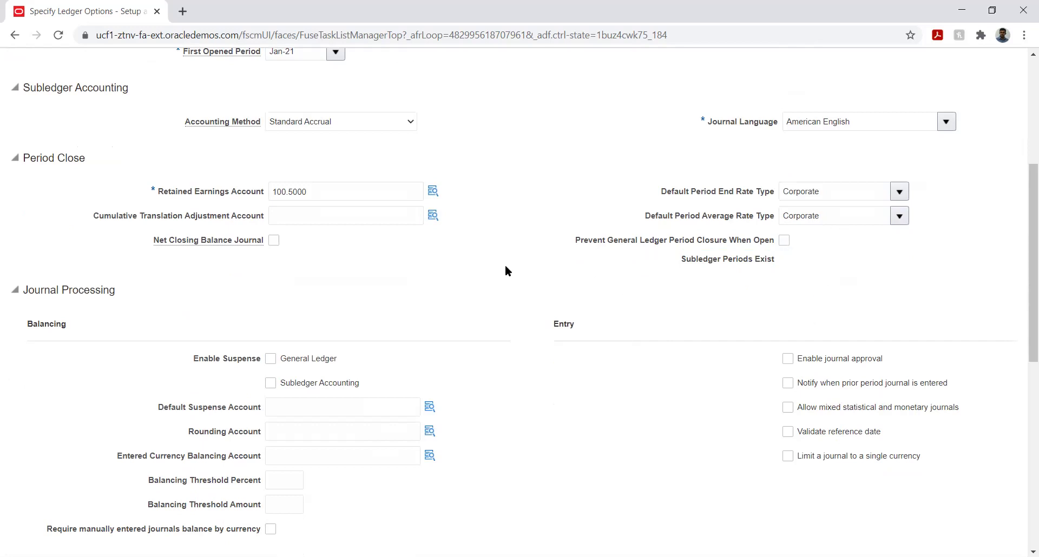
pyautogui.scroll(-4, 508, 272)
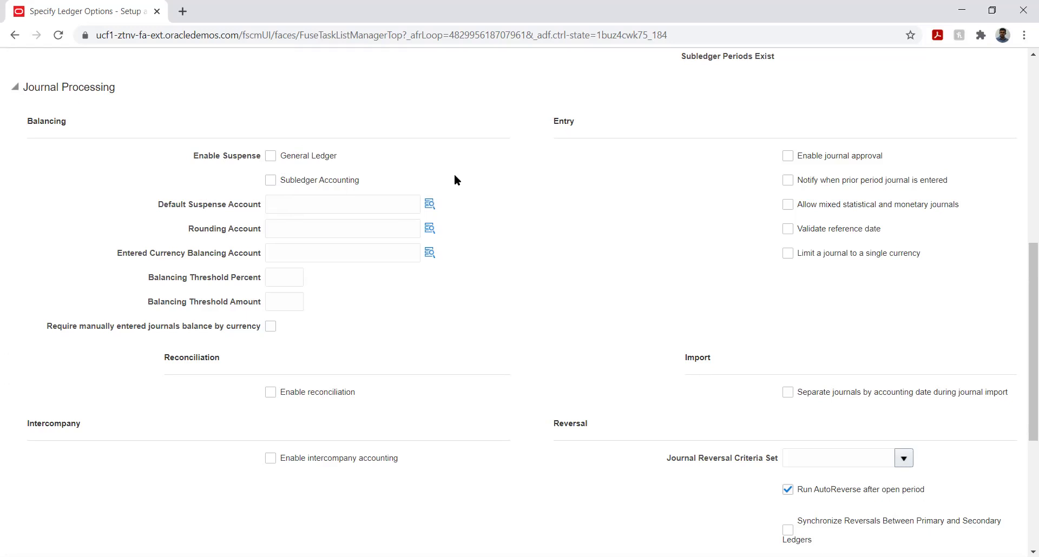
pyautogui.click(291, 229)
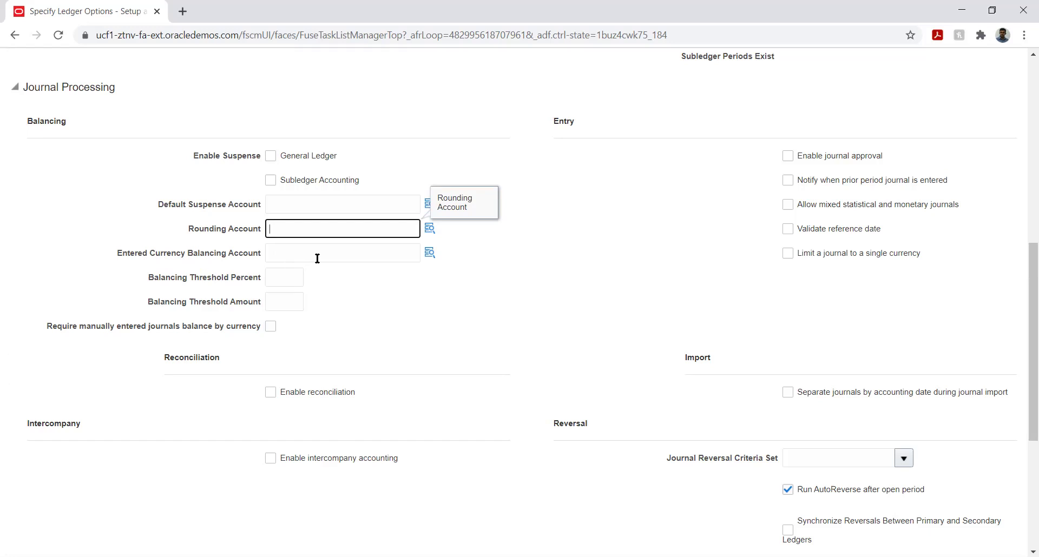
pyautogui.click(339, 251)
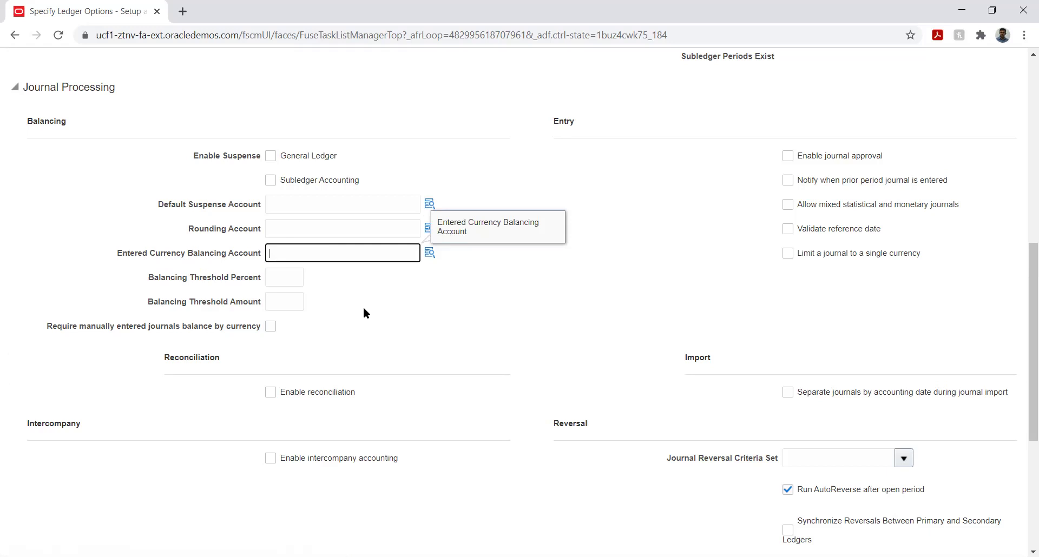
pyautogui.click(475, 299)
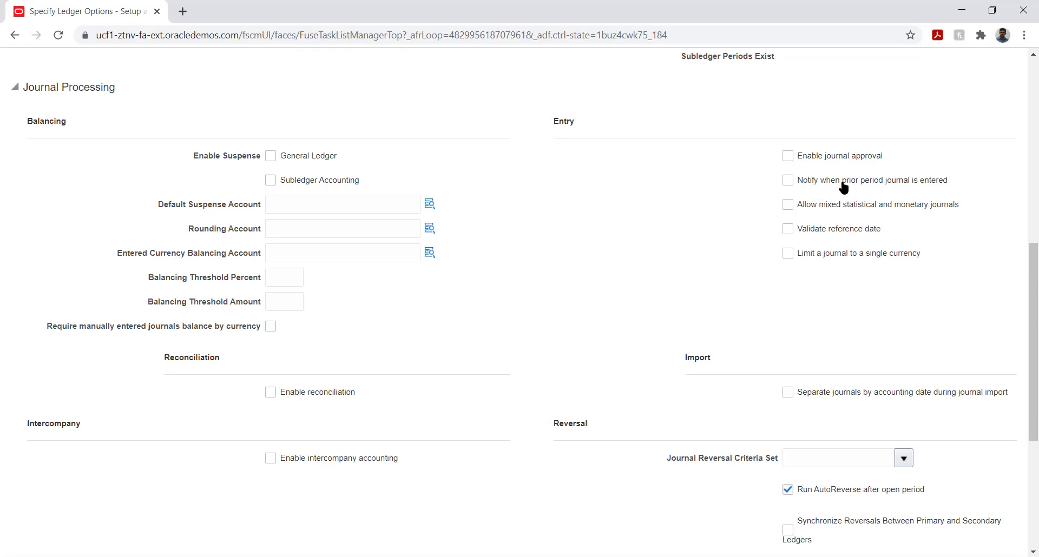
pyautogui.scroll(10, 991, 252)
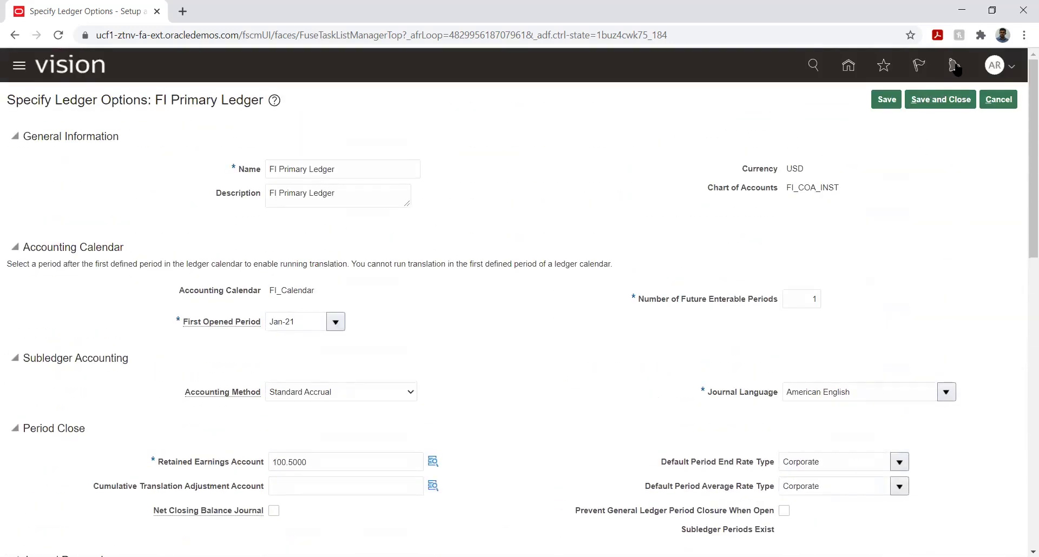
pyautogui.scroll(-1, 998, 249)
pyautogui.scroll(-7, 996, 246)
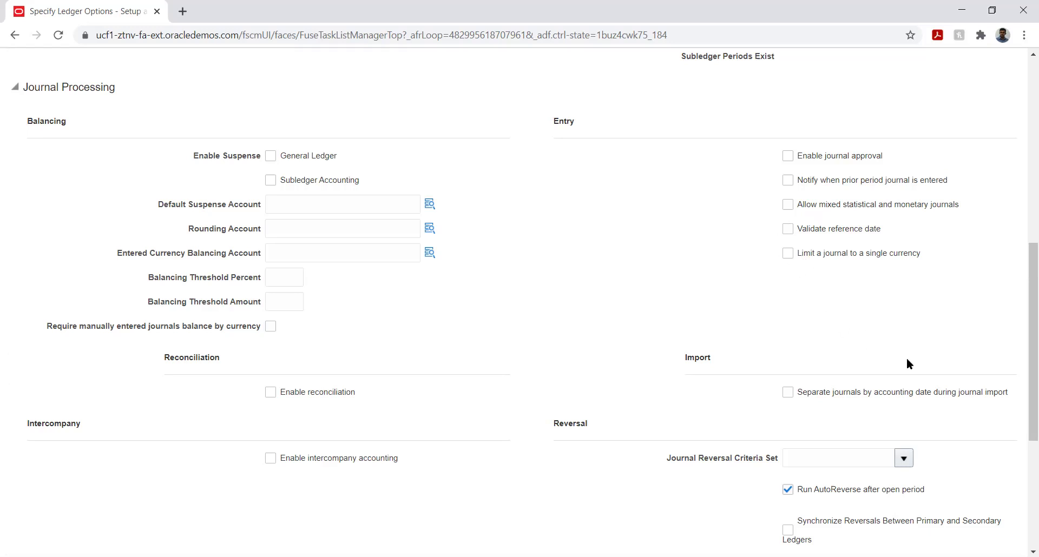
pyautogui.scroll(-3, 912, 330)
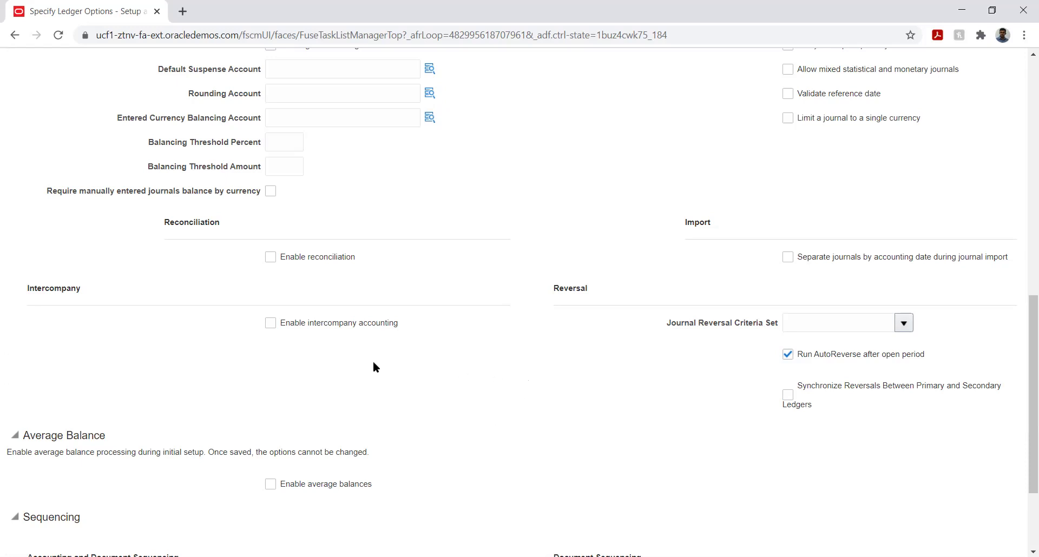
pyautogui.scroll(-3, 359, 363)
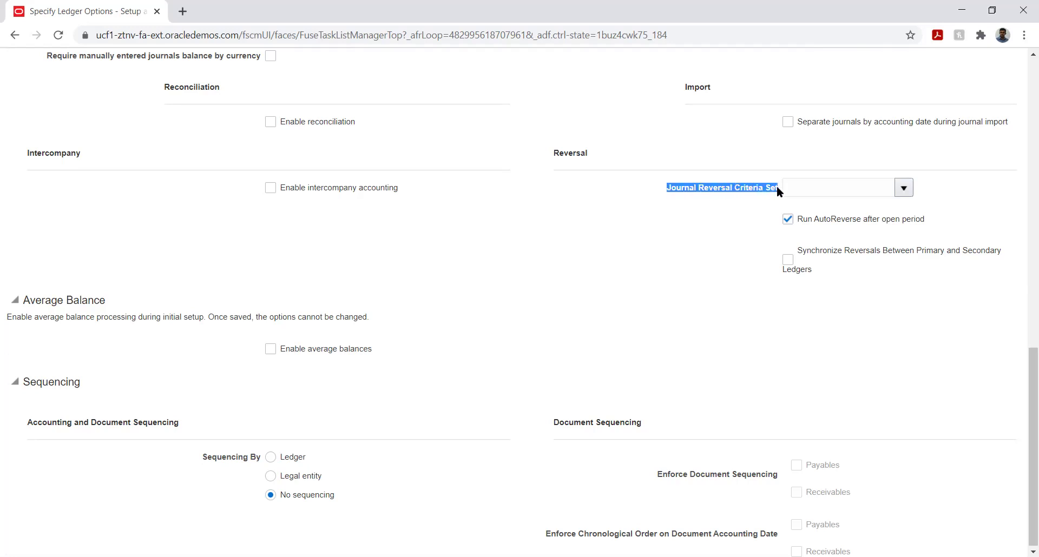
pyautogui.click(684, 234)
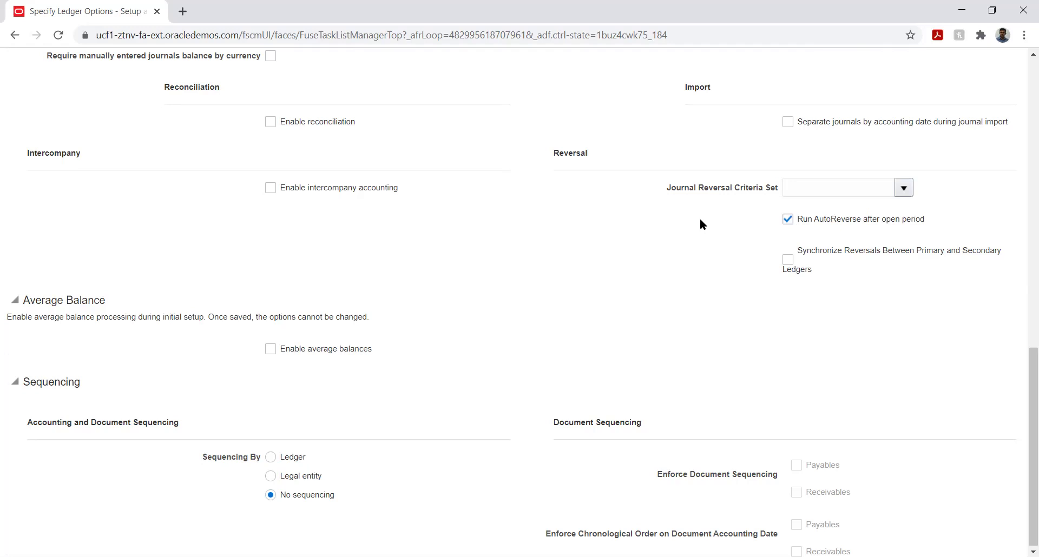
pyautogui.scroll(-1, 420, 259)
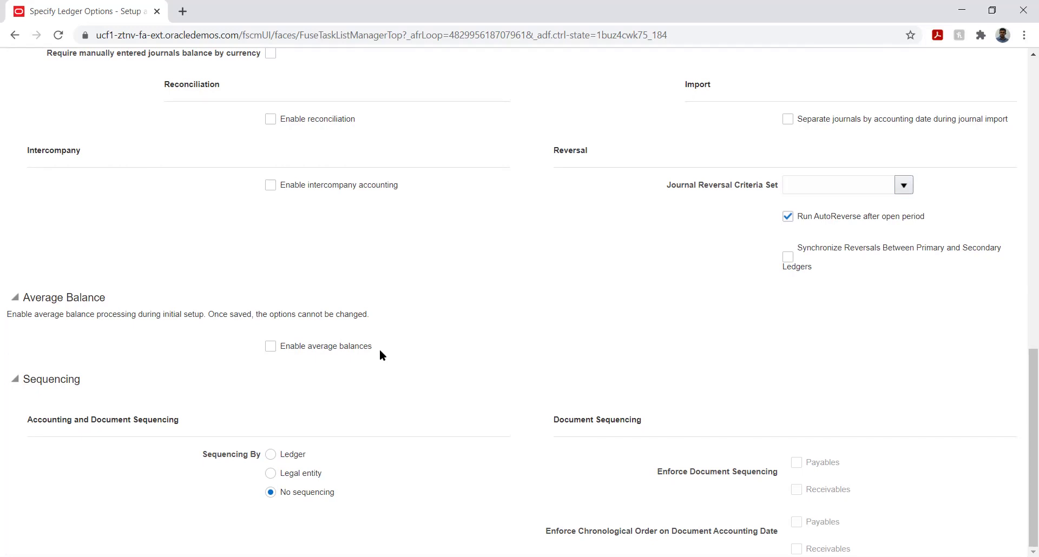
pyautogui.moveTo(371, 347); pyautogui.dragTo(342, 347)
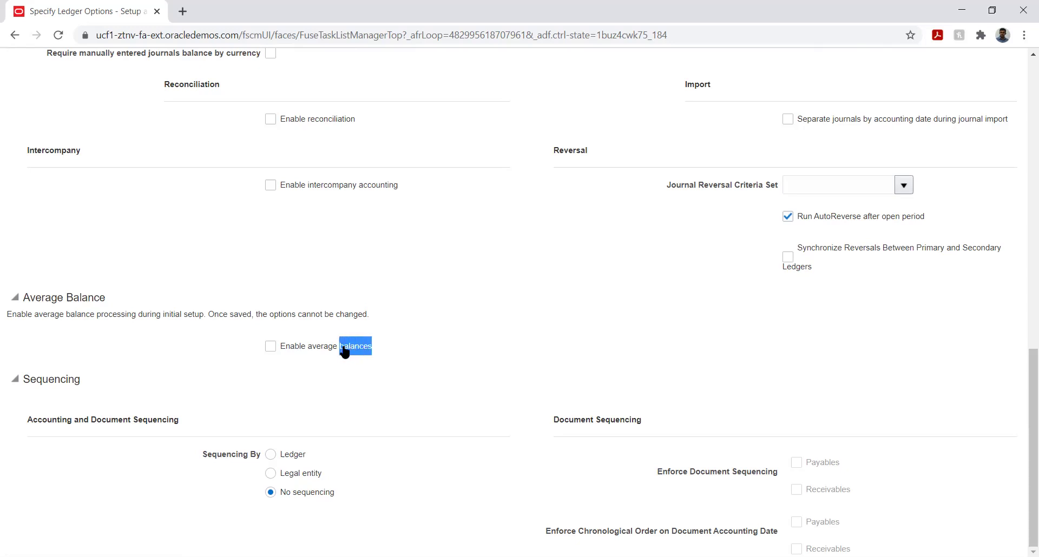
pyautogui.click(380, 386)
pyautogui.moveTo(133, 421); pyautogui.dragTo(143, 420)
pyautogui.click(222, 493)
# Save the FI Primary Ledger options, then Save and Close back to the task list.
pyautogui.scroll(5, 979, 394)
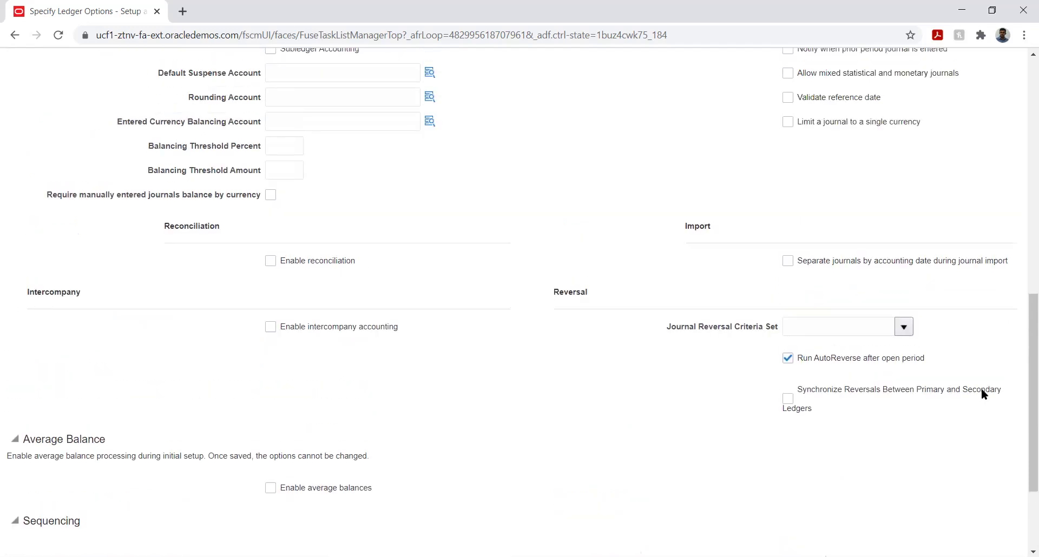
pyautogui.scroll(-5, 983, 393)
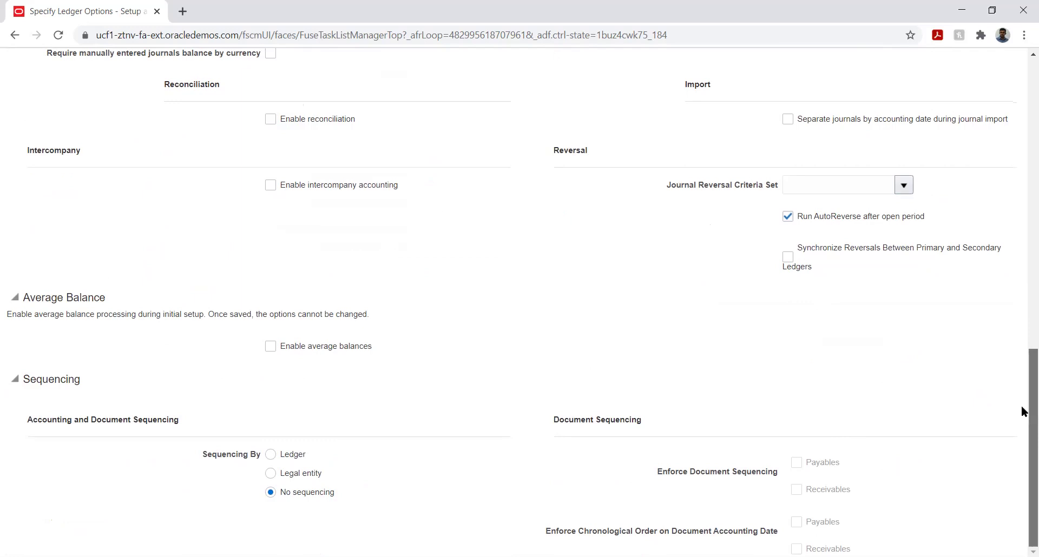
pyautogui.moveTo(1020, 403); pyautogui.dragTo(1024, 75)
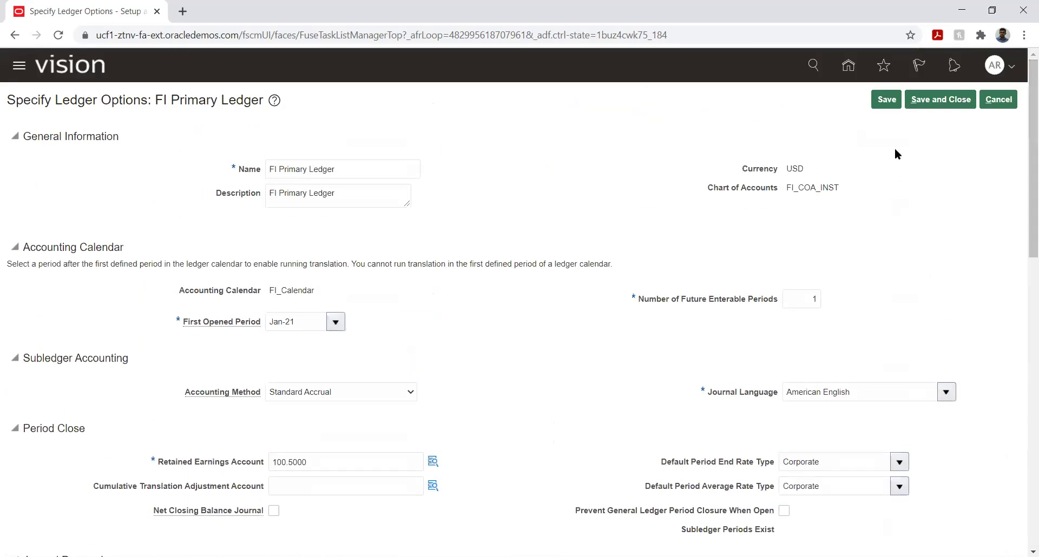
pyautogui.click(885, 97)
pyautogui.click(932, 97)
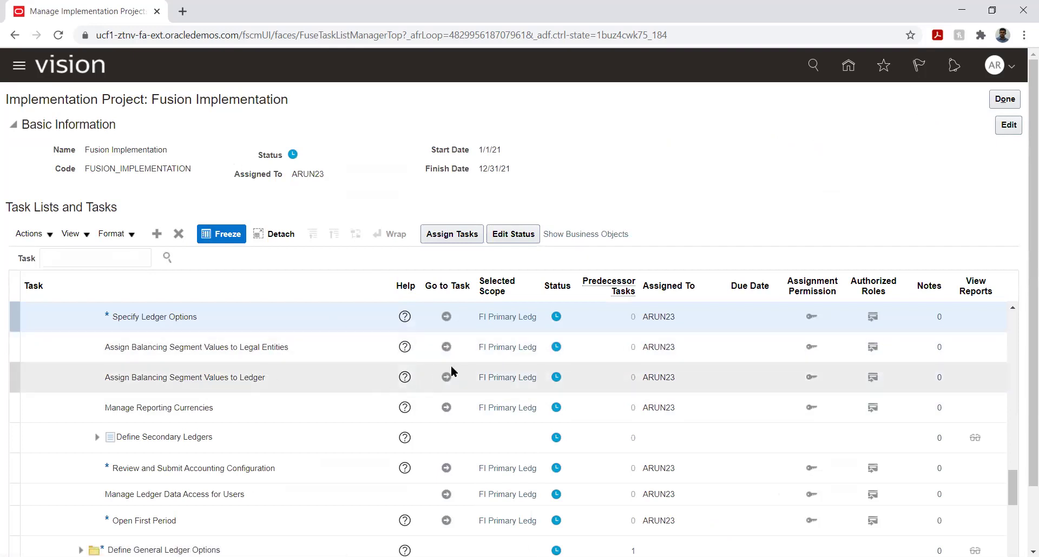
# Go to the Assign Balancing Segment Values to Legal Entities task for FI Primary Ledger.
pyautogui.click(446, 347)
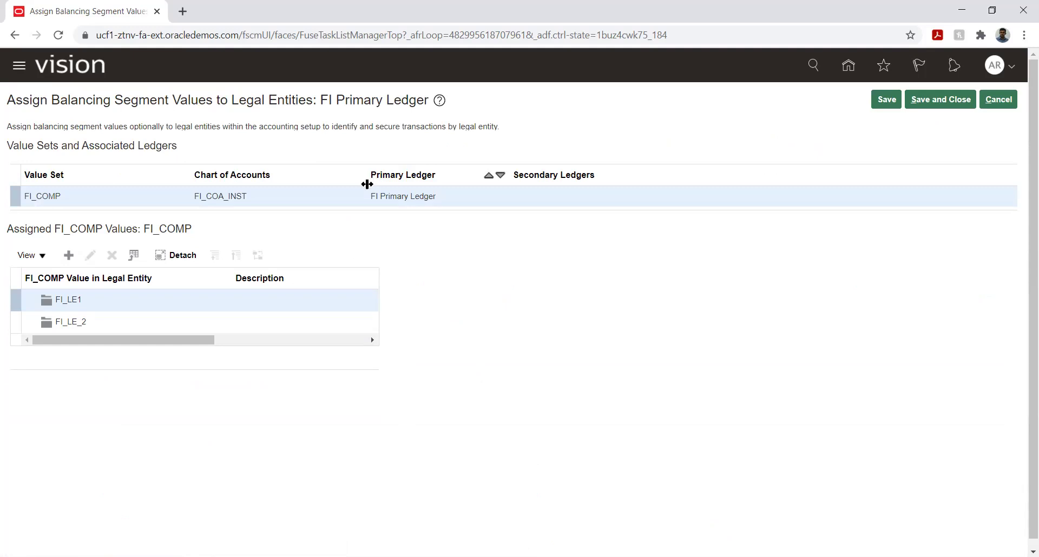
# Assign company value 100 (Electronics) to legal entity FI_LE1, then start an assignment for FI_LE_2.
pyautogui.click(102, 301)
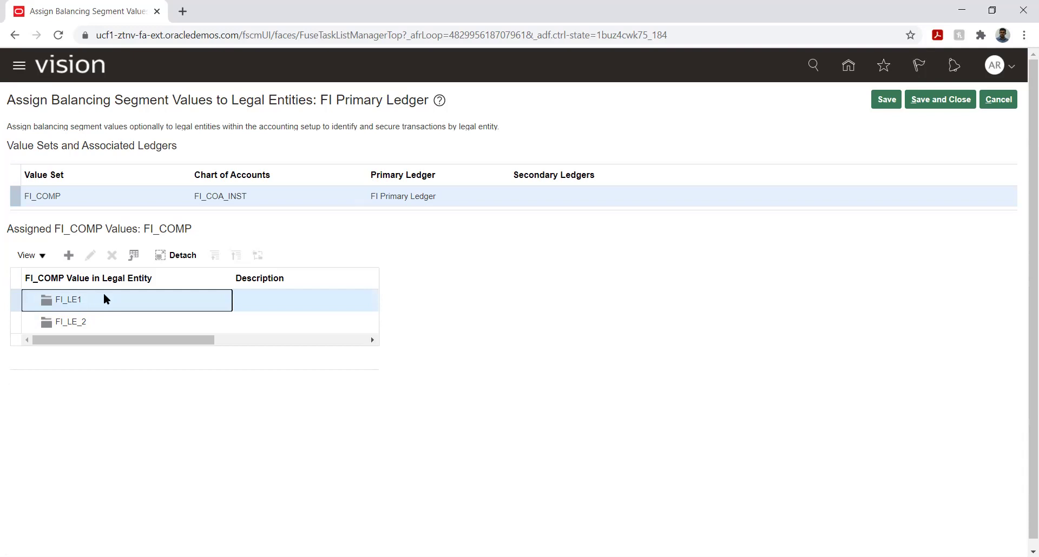
pyautogui.click(68, 256)
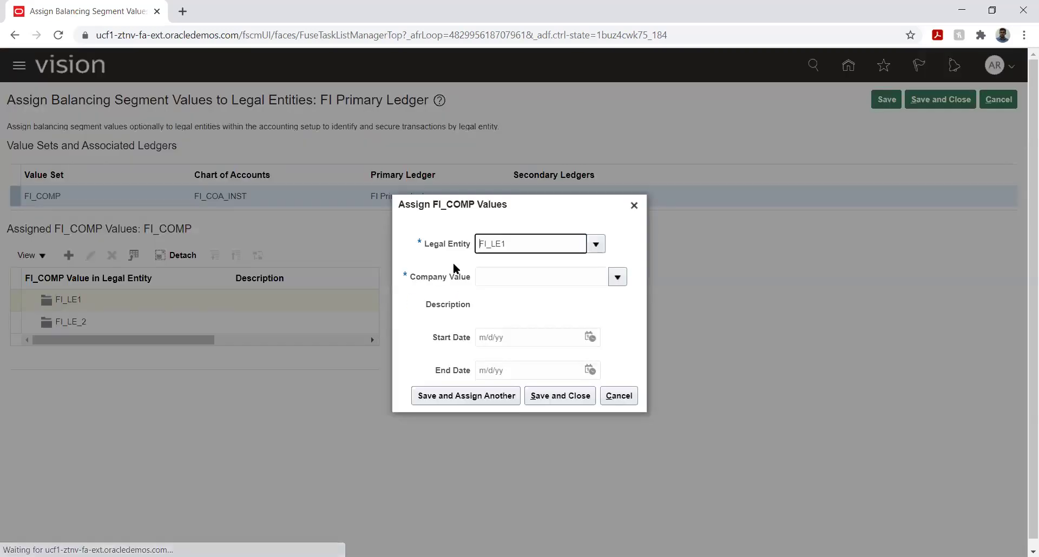
pyautogui.click(619, 277)
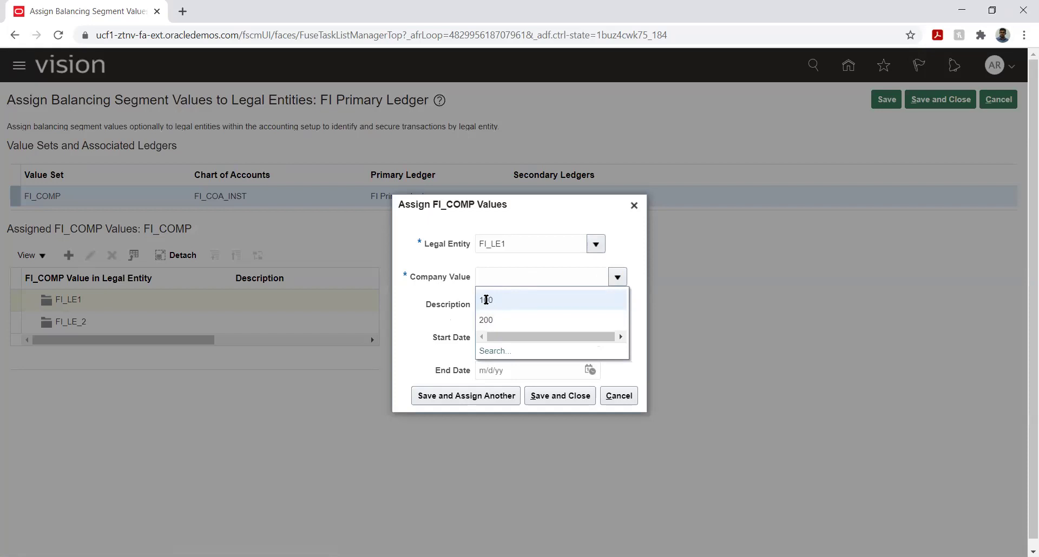
pyautogui.click(486, 299)
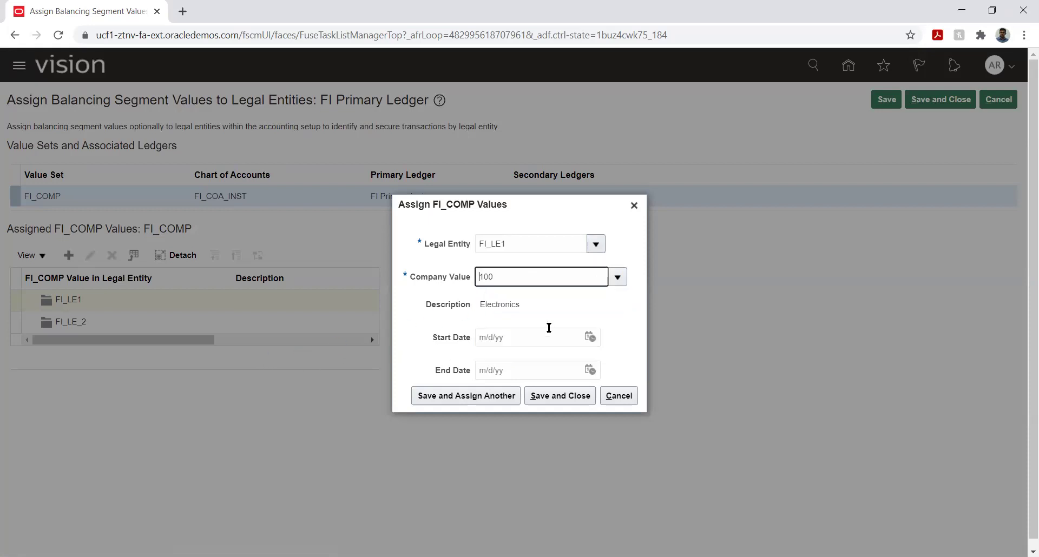
pyautogui.click(546, 397)
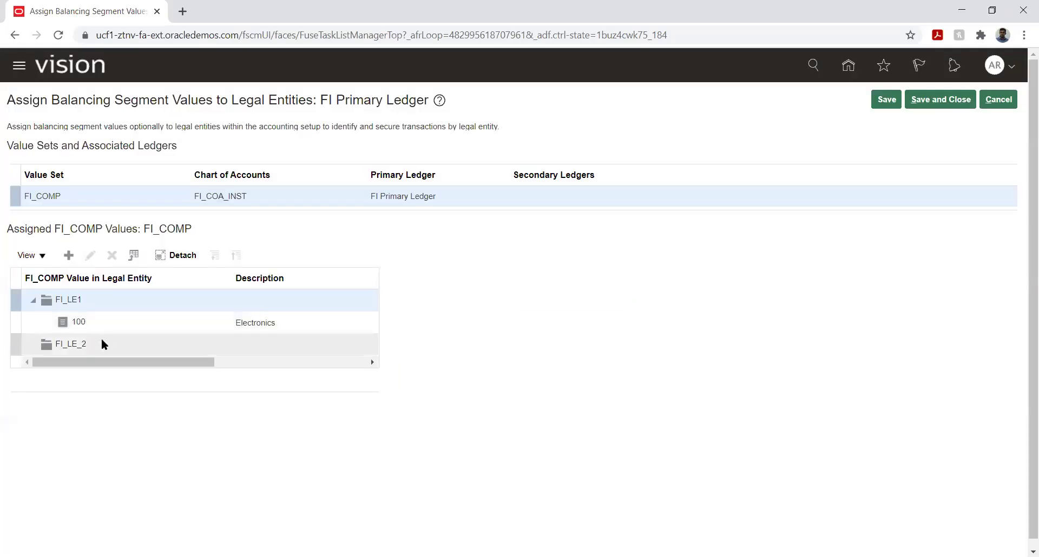
pyautogui.click(102, 344)
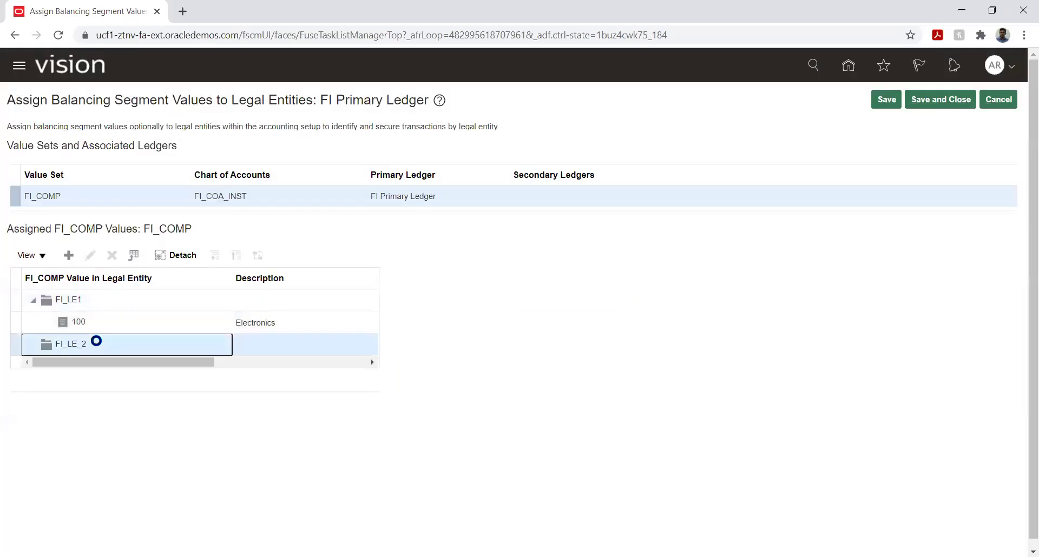
pyautogui.click(69, 256)
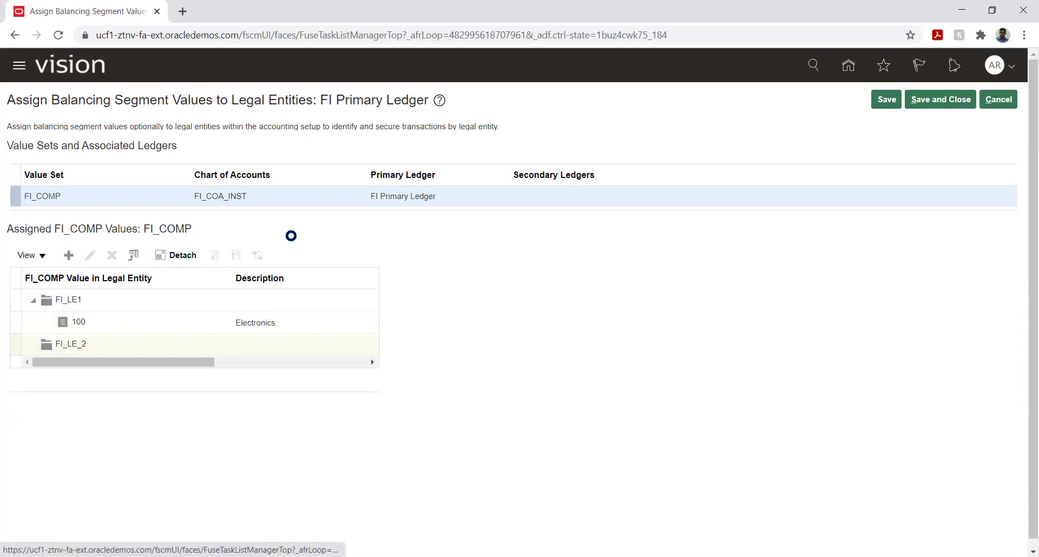
# Give FI_LE_2 company value 200 (Sensors Manufacturing) and Save and Close the assignments page.
pyautogui.click(617, 277)
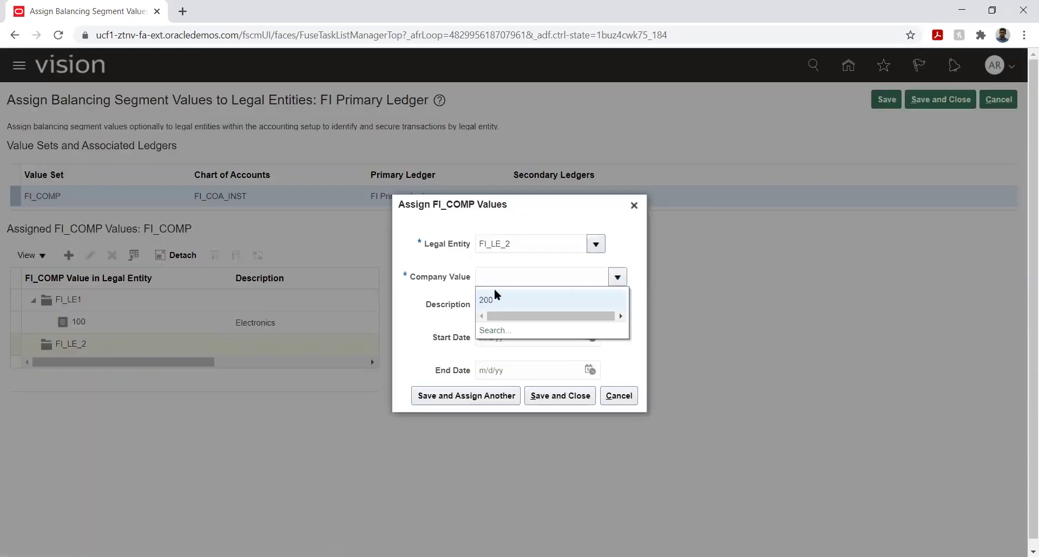
pyautogui.click(491, 300)
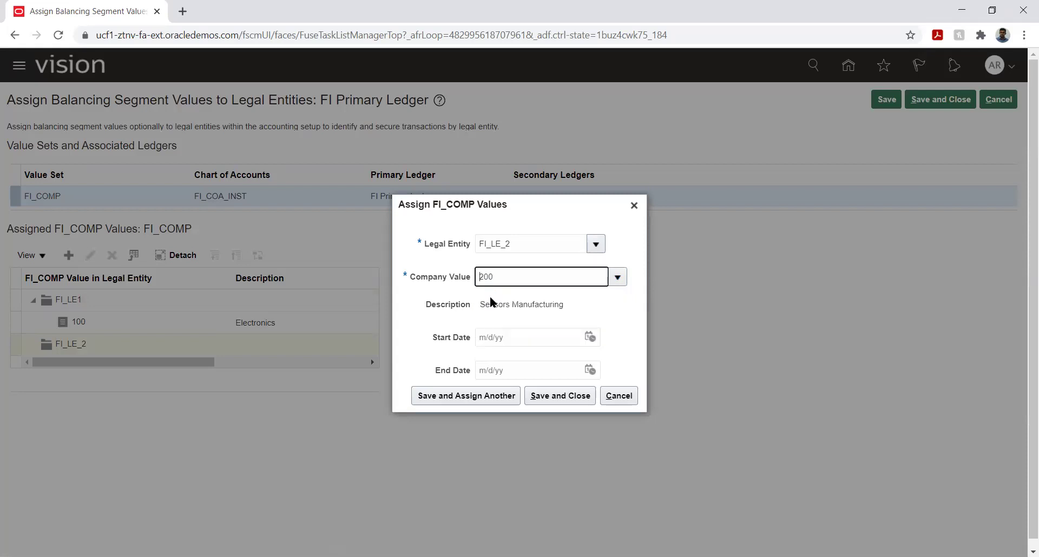
pyautogui.click(550, 400)
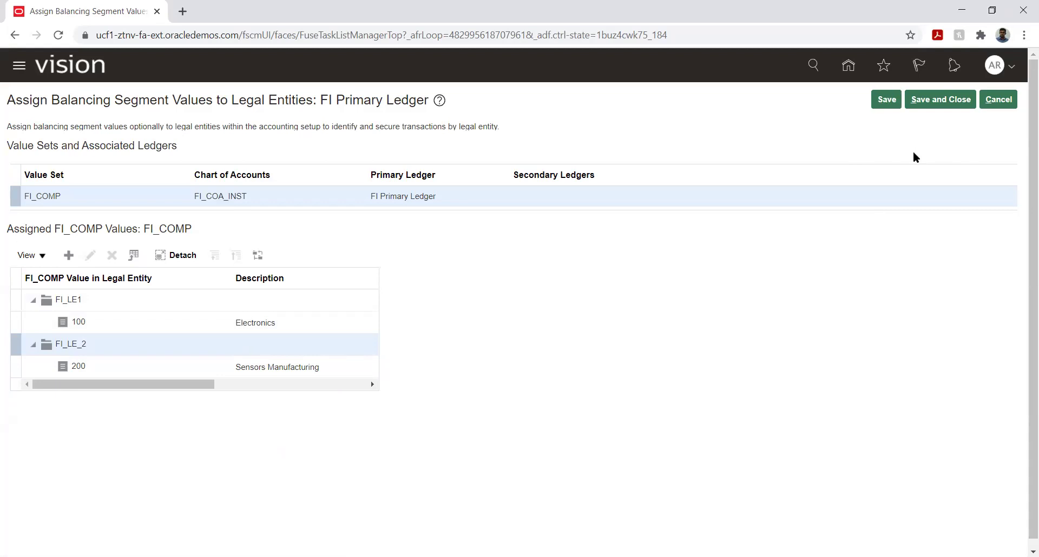
pyautogui.click(935, 102)
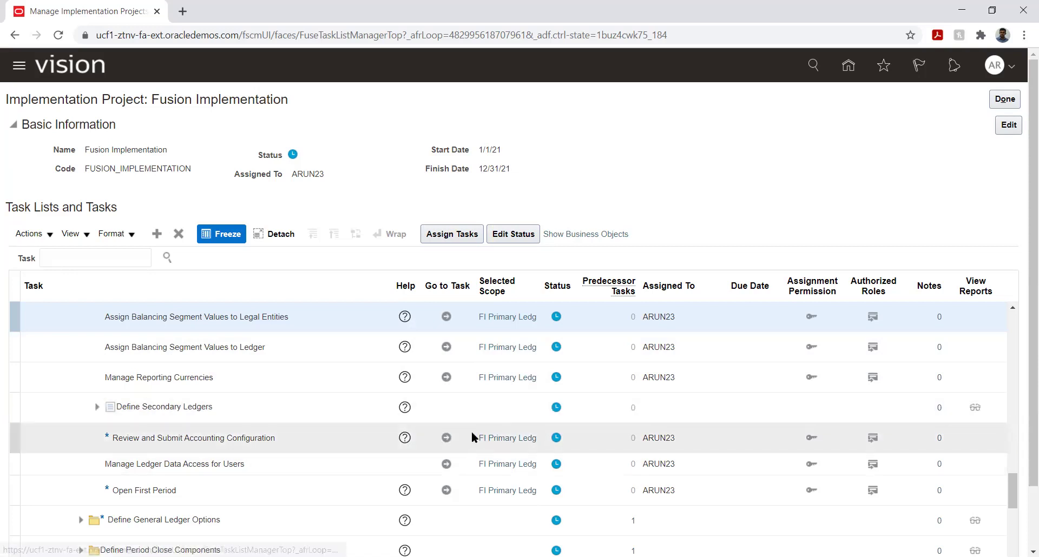
# Review the FI Primary Ledger configuration (FI_LE1 with 100, FI_LE_2 with 200) and submit it.
pyautogui.click(446, 439)
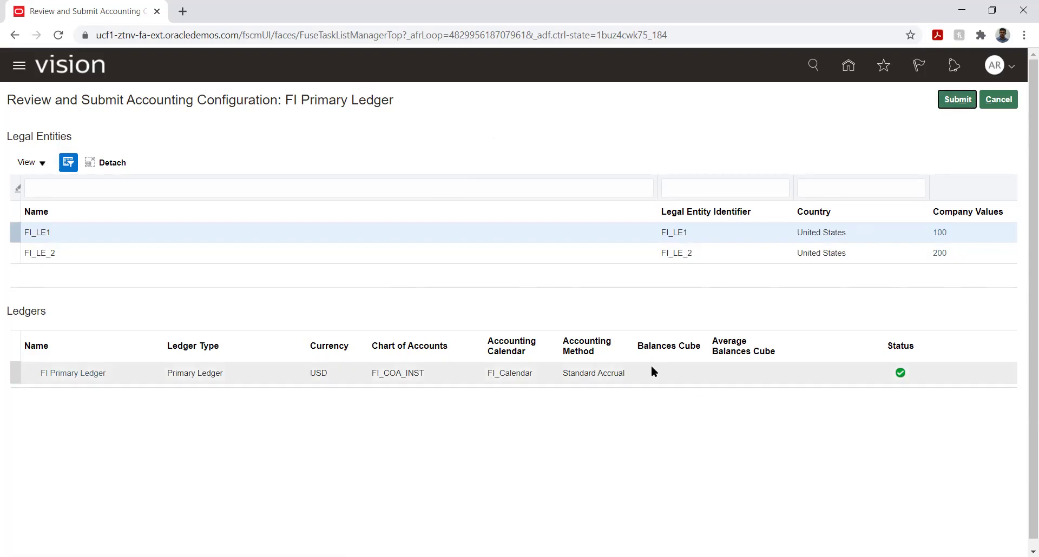
pyautogui.click(956, 103)
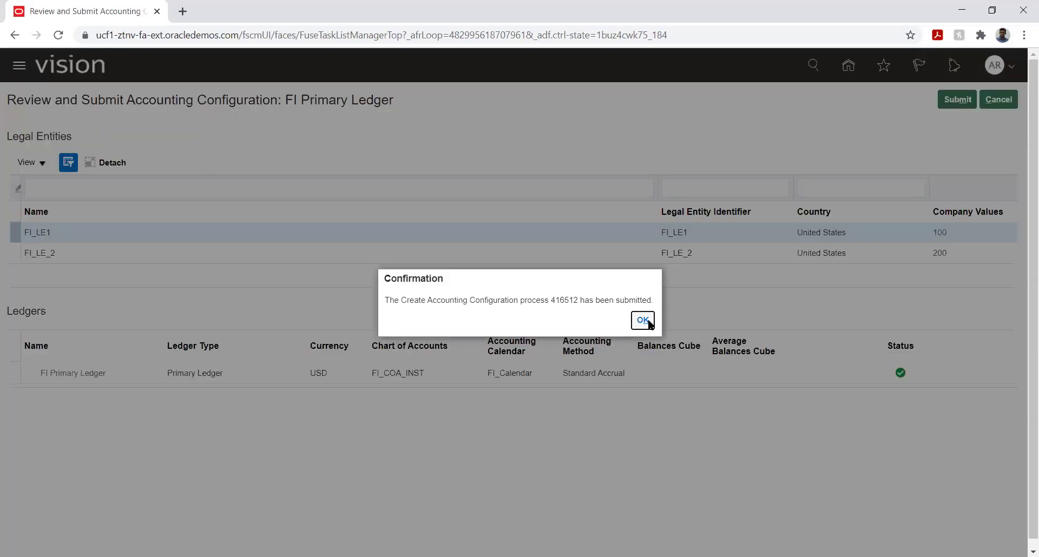
# Confirm the accounting configuration submission and scroll the Navigator down toward Tools.
pyautogui.click(647, 322)
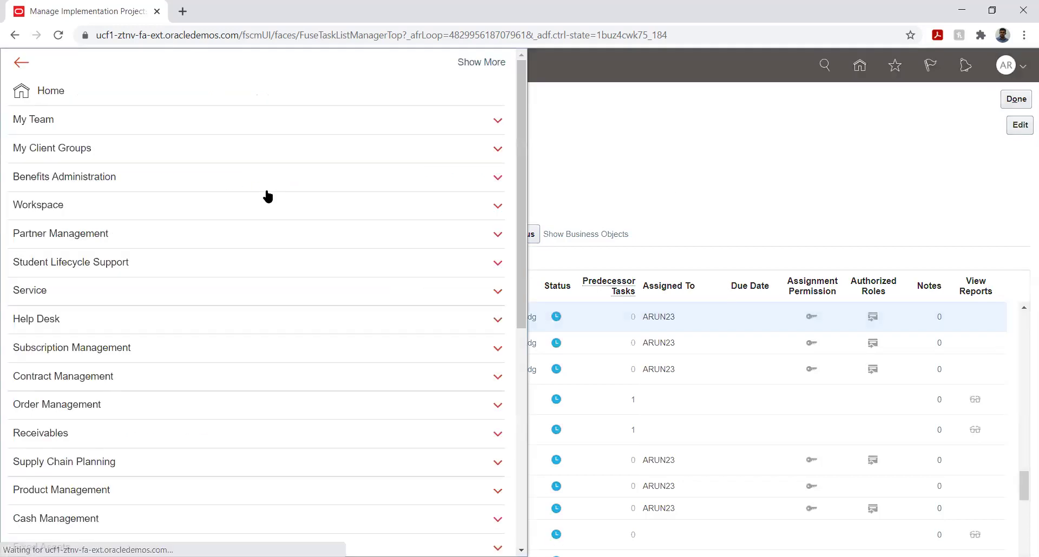
pyautogui.scroll(-5, 186, 357)
pyautogui.scroll(-2, 189, 357)
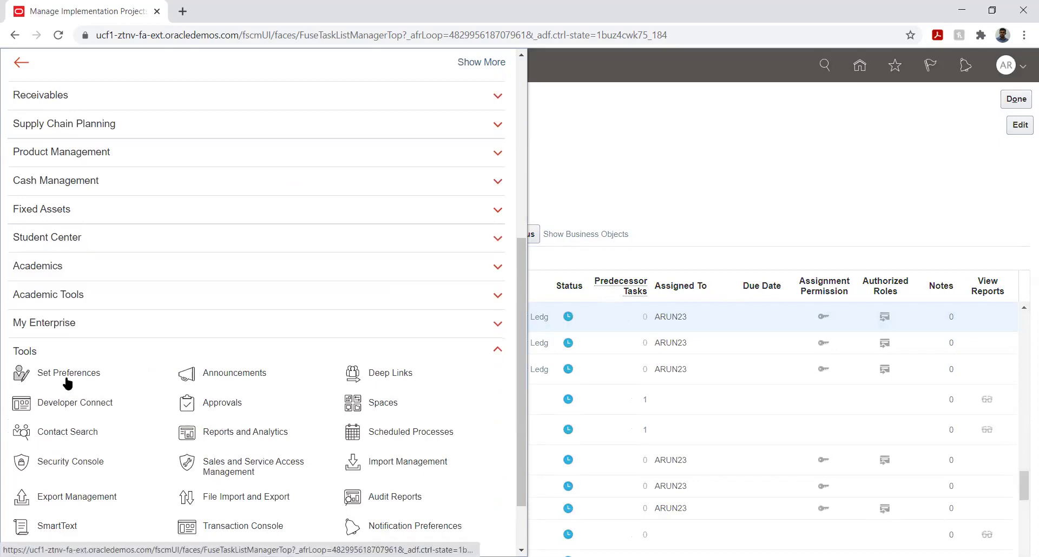
# Open Scheduled Processes and refresh to track Complete Accounting Configuration and its subprocesses.
pyautogui.click(406, 432)
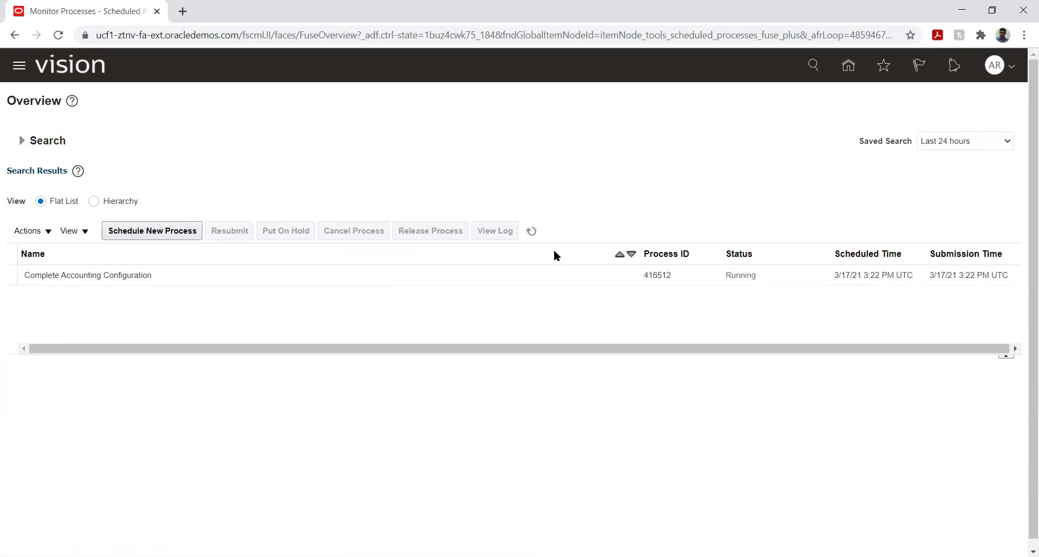
pyautogui.click(533, 232)
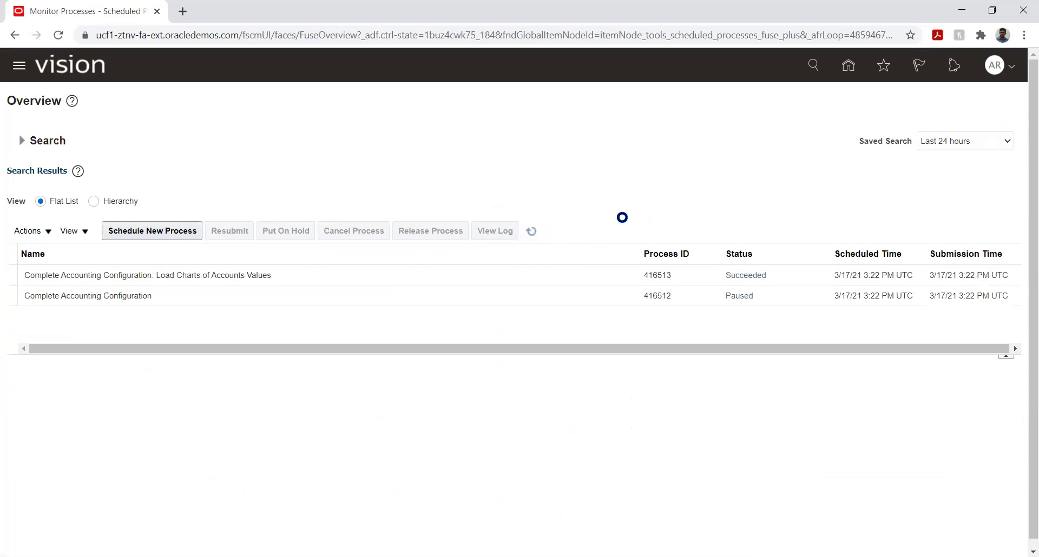
pyautogui.click(530, 233)
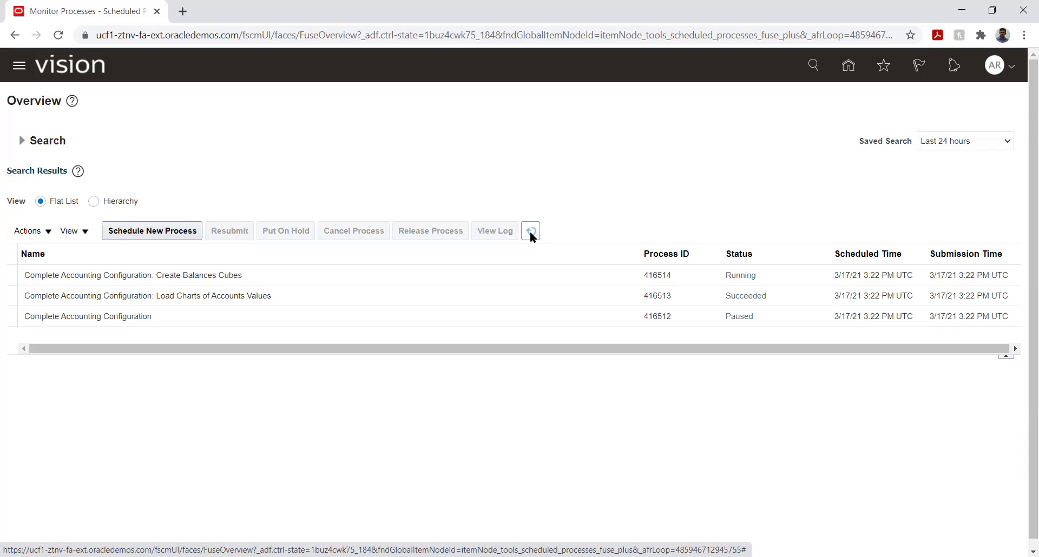
# Refresh the process list until Complete Accounting Configuration and Create Balances Cubes show Succeeded.
pyautogui.click(533, 230)
pyautogui.click(532, 231)
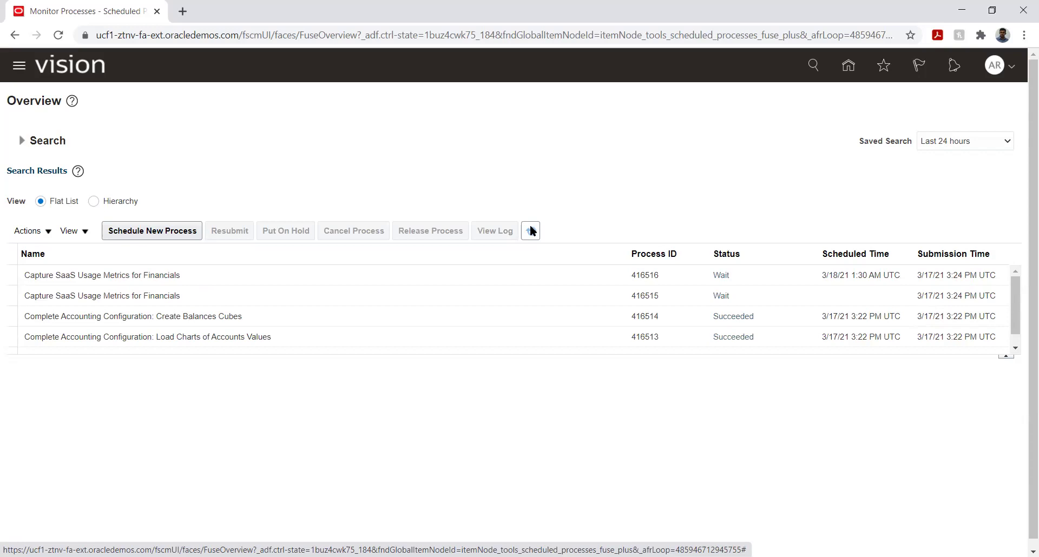
pyautogui.scroll(-3, 589, 297)
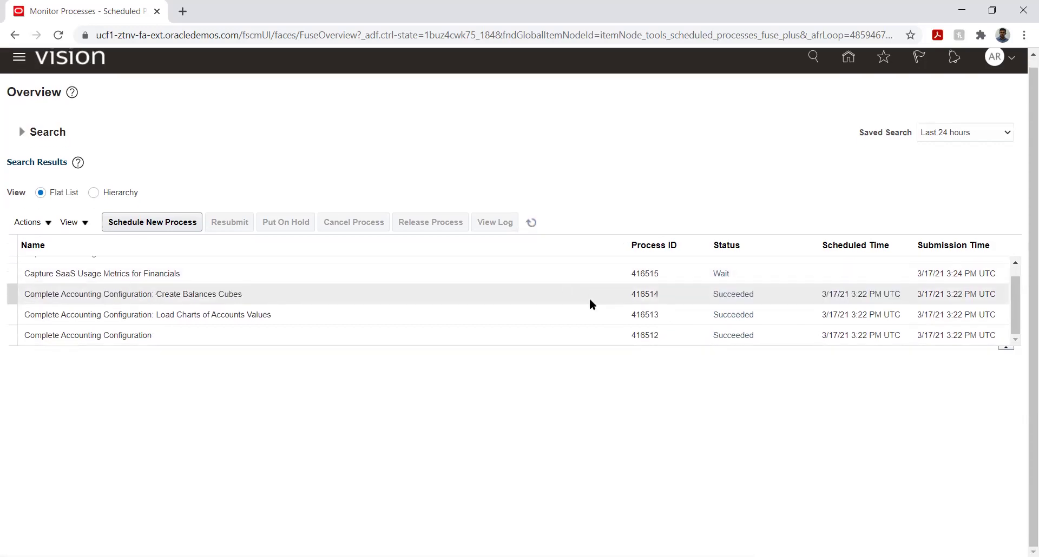
# Return via Setup and Maintenance to the Fusion Implementation project and reopen Review and Submit Accounting Configuration.
pyautogui.scroll(1, 1021, 180)
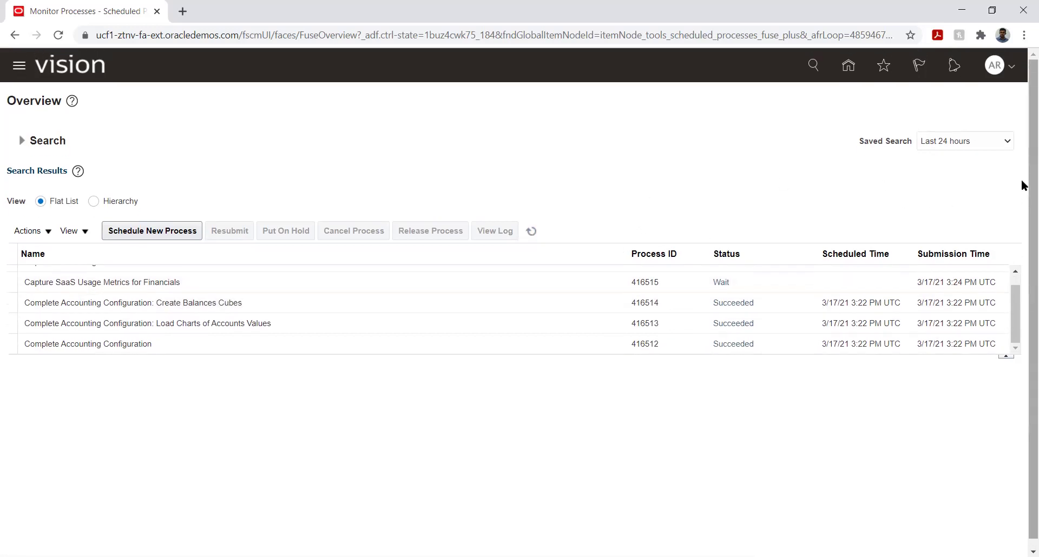
pyautogui.click(848, 66)
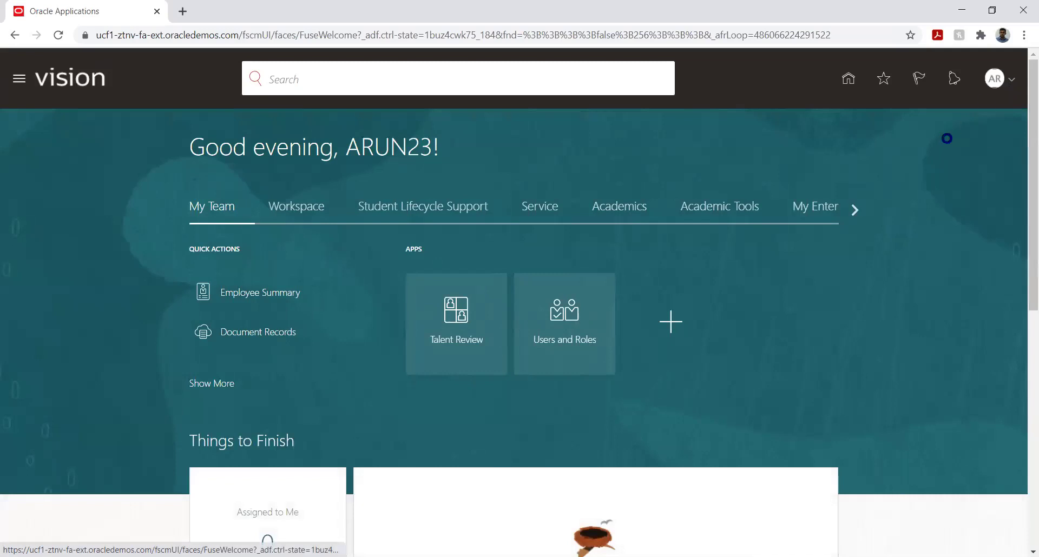
pyautogui.click(769, 276)
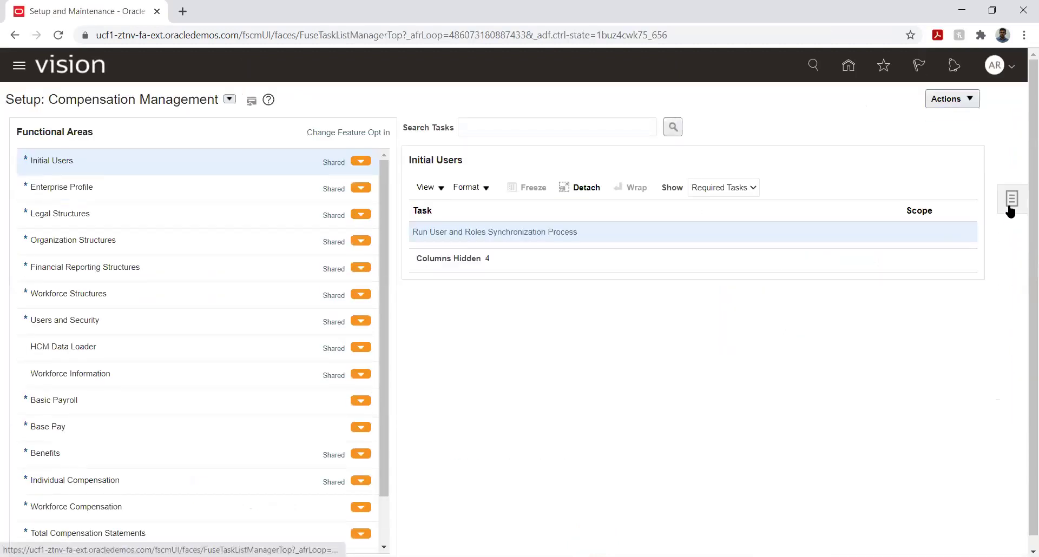
pyautogui.click(1010, 208)
pyautogui.click(927, 97)
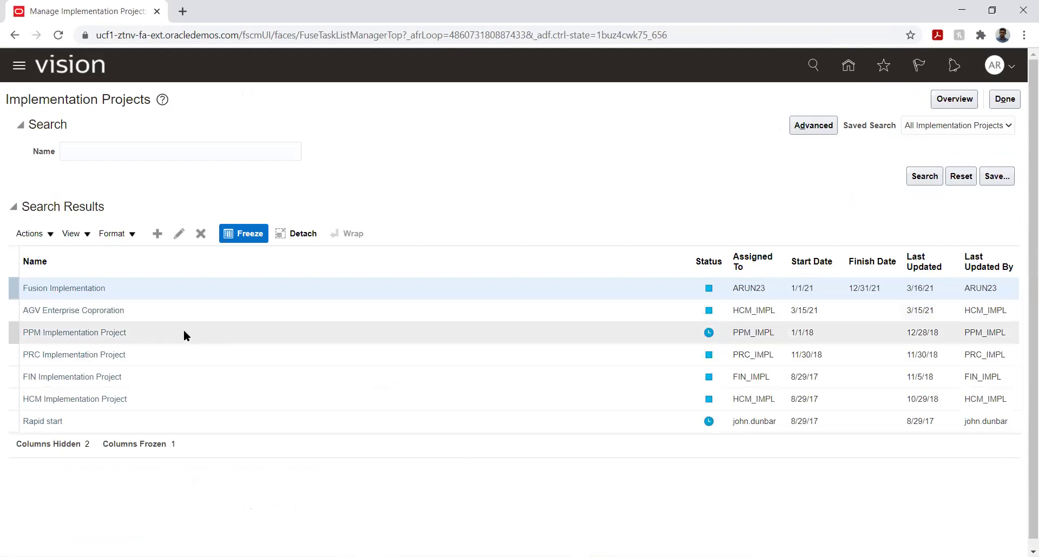
pyautogui.click(81, 288)
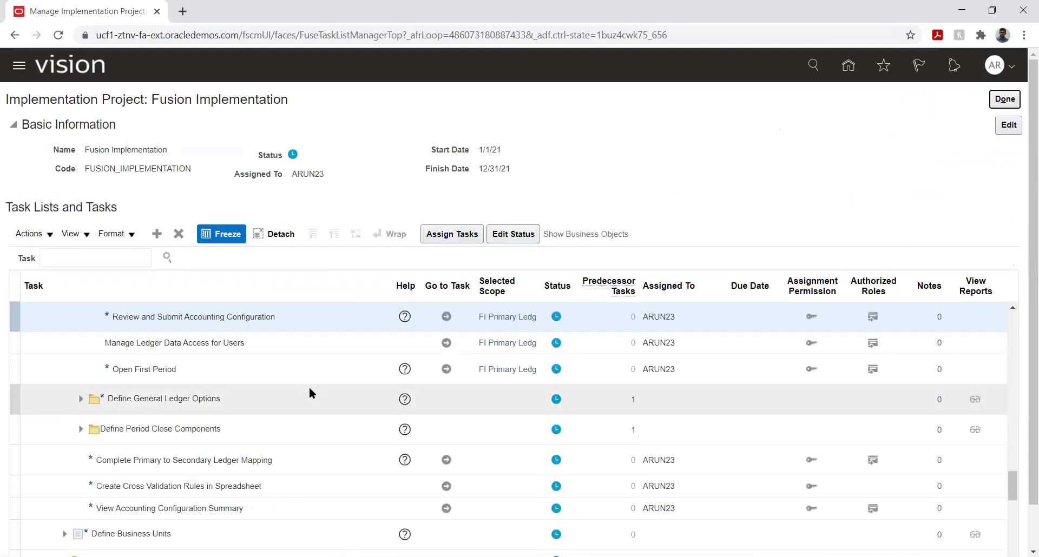
pyautogui.click(446, 316)
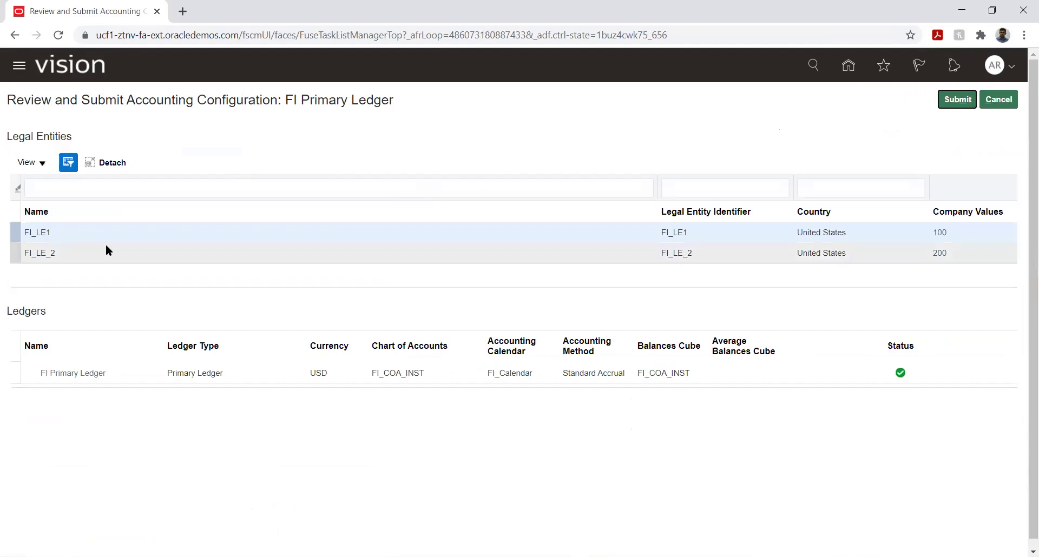
# Review the FI_LE_2 and FI_LE1 legal entities, then cancel without submitting the configuration.
pyautogui.click(94, 246)
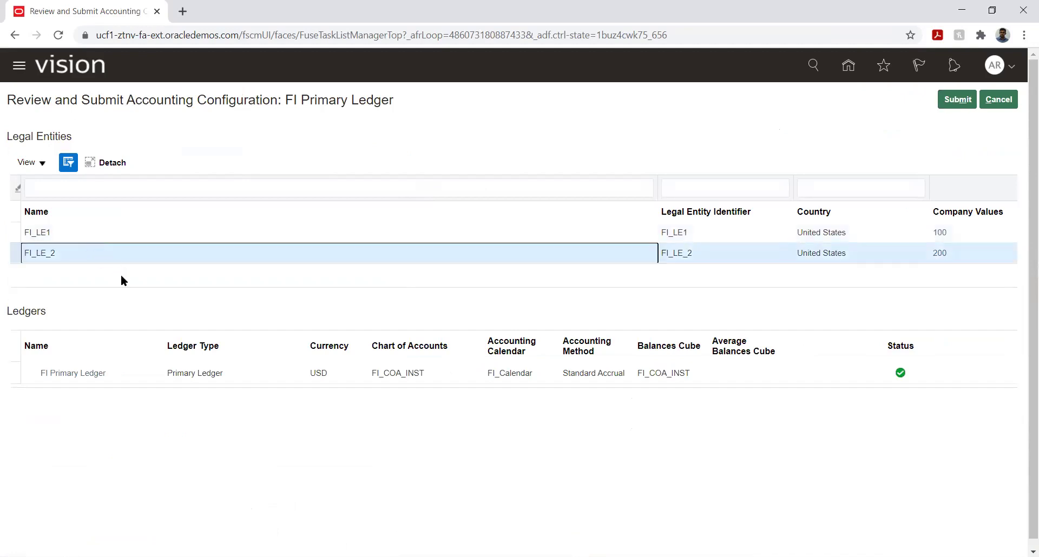
pyautogui.click(106, 233)
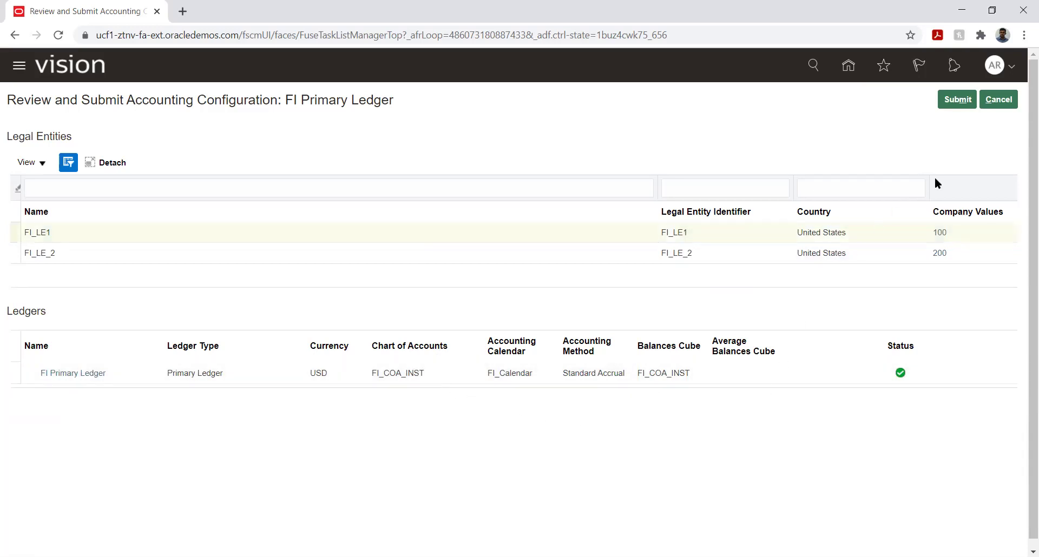
pyautogui.click(1005, 105)
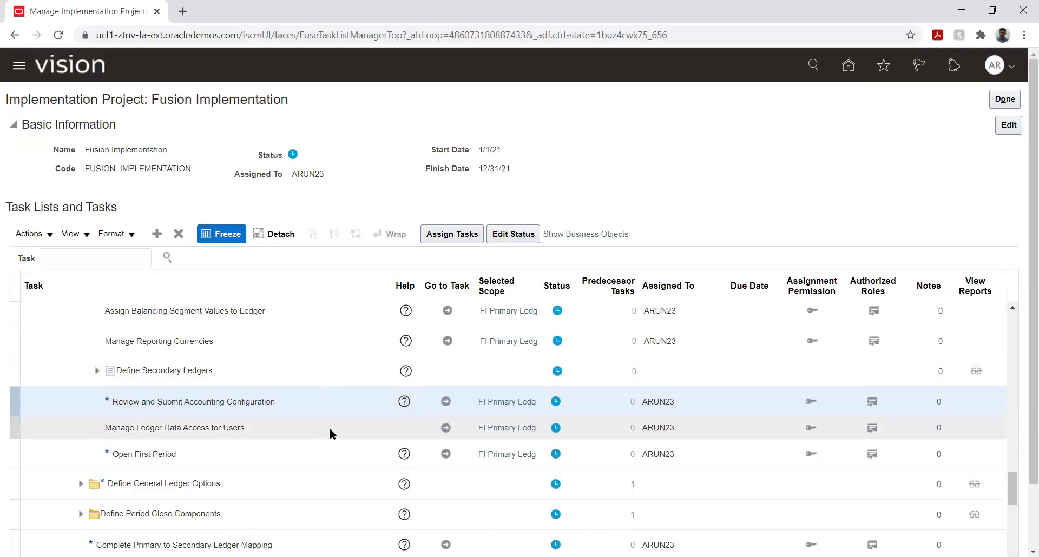
# Go to the Security Console through the Navigator's Tools section.
pyautogui.click(329, 428)
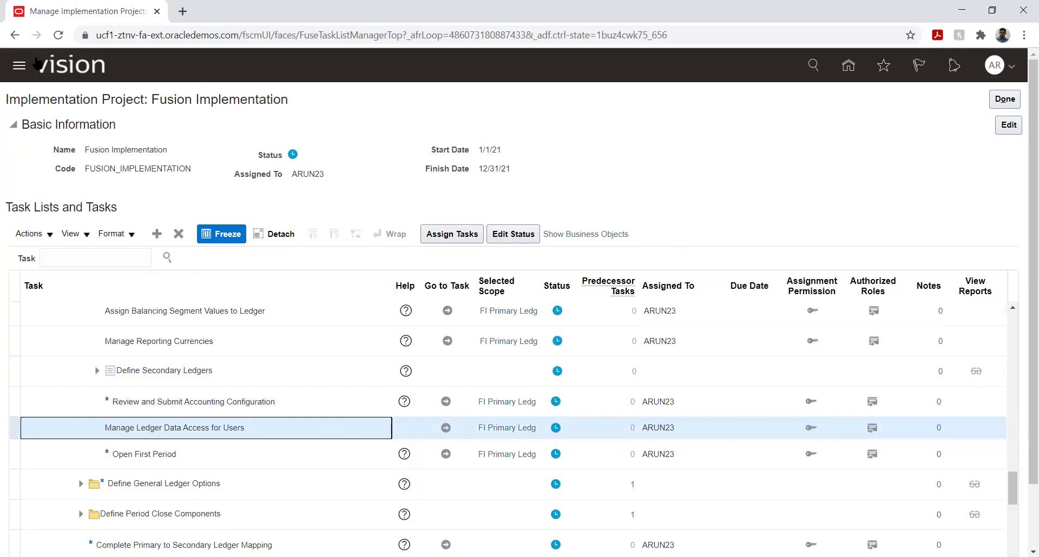
pyautogui.click(20, 67)
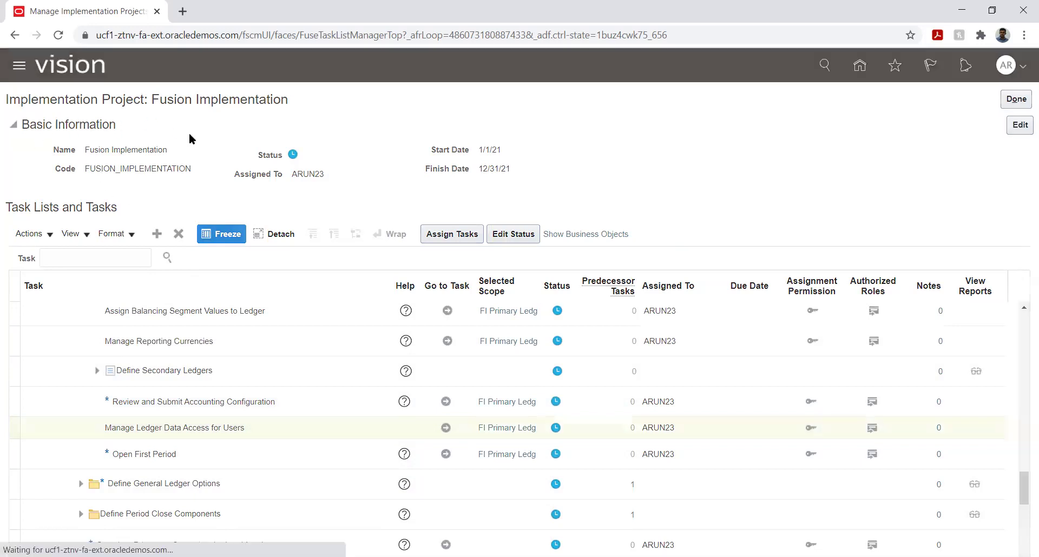
pyautogui.scroll(-5, 302, 336)
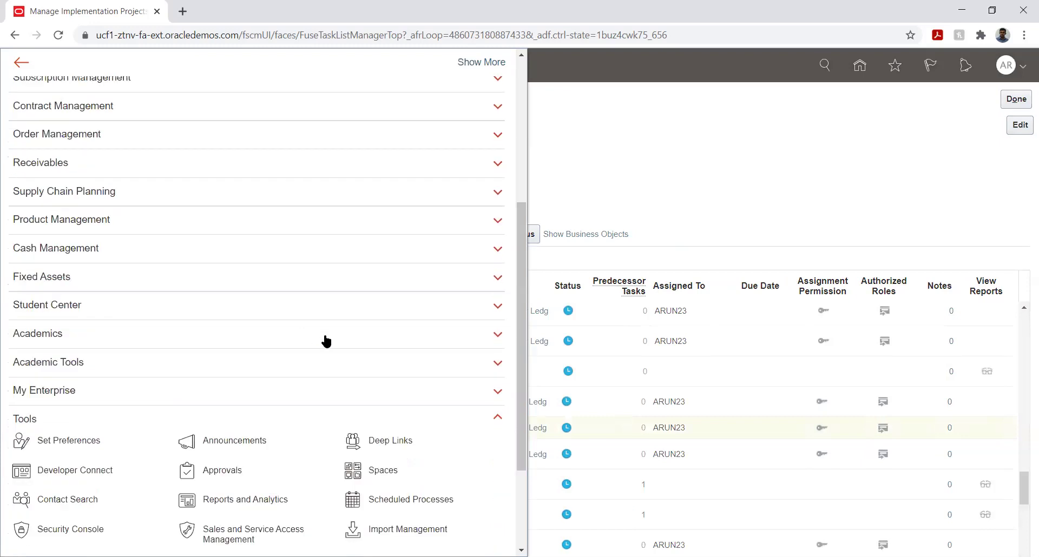
pyautogui.scroll(-1, 316, 356)
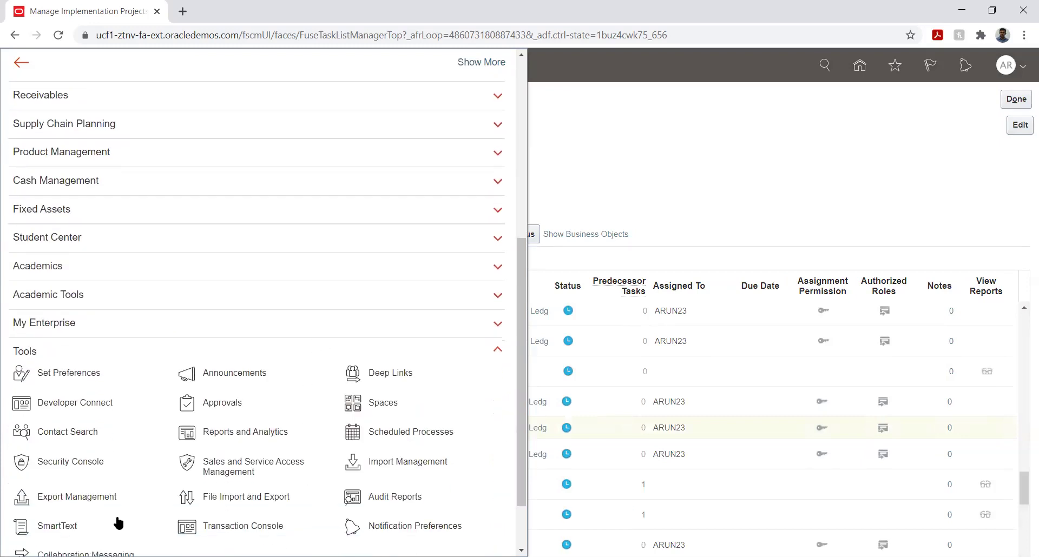
pyautogui.click(84, 468)
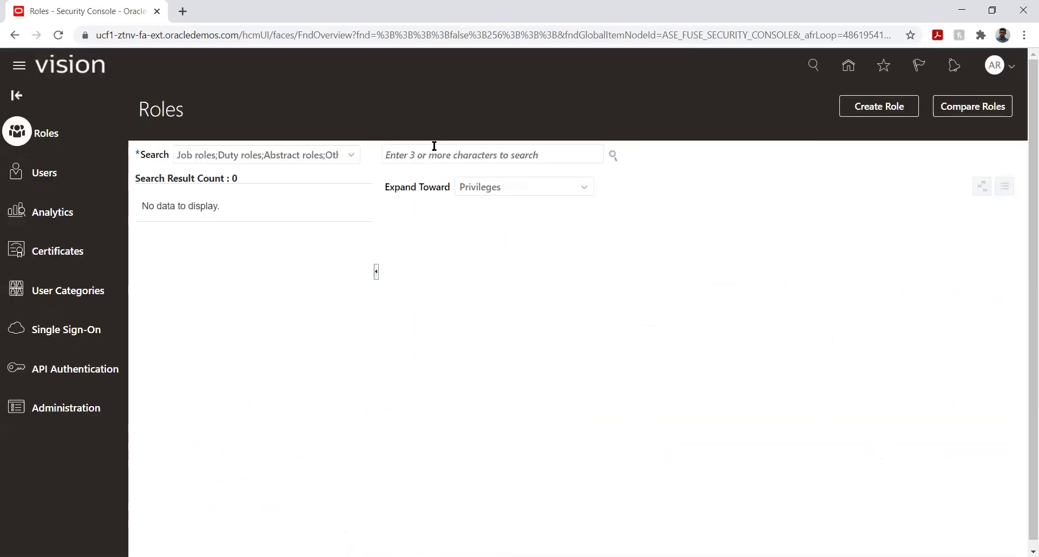
# Search Users for the implementation user's ID and open their account details.
pyautogui.click(46, 174)
pyautogui.click(392, 157)
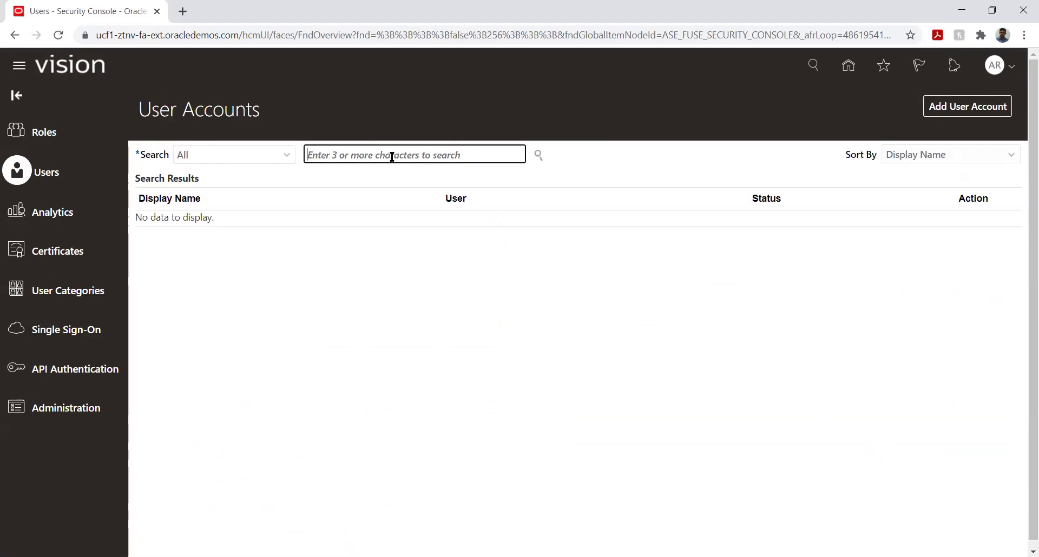
pyautogui.write('arun23')
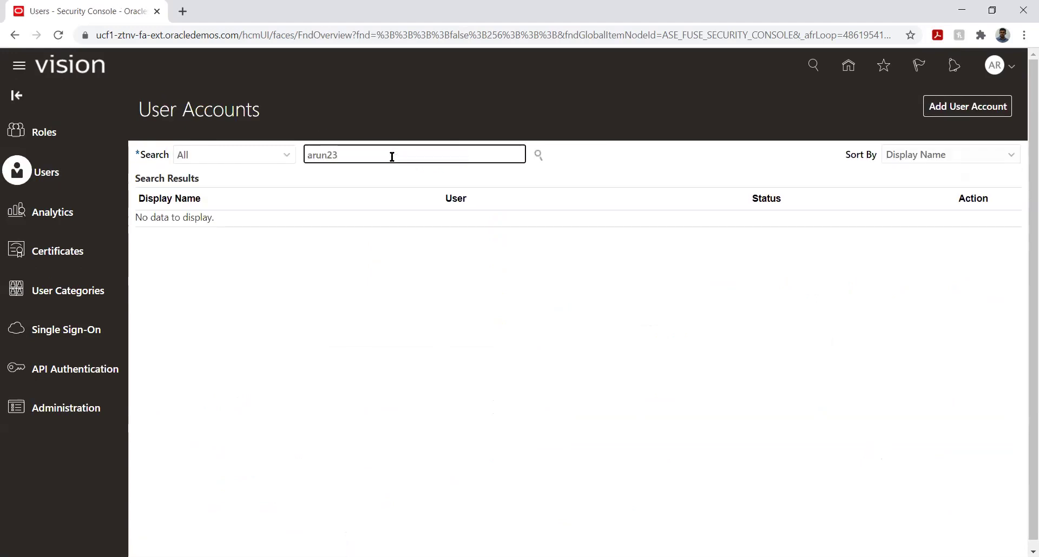
pyautogui.press('Return')
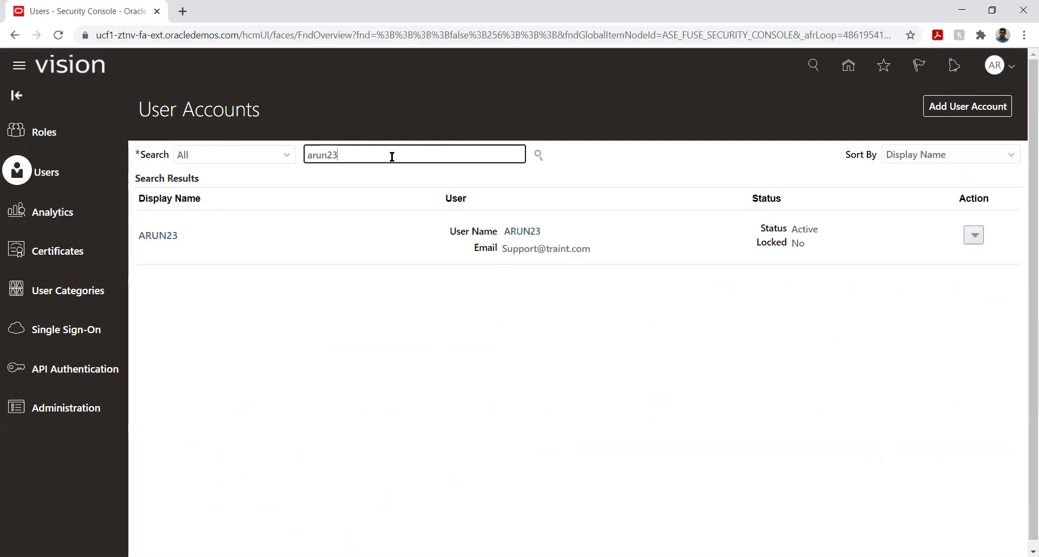
pyautogui.click(154, 237)
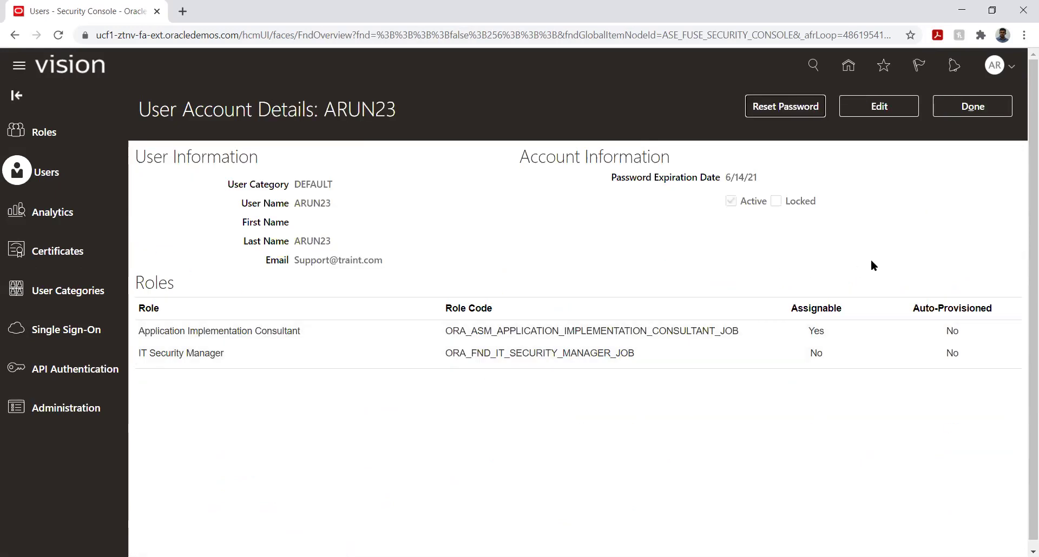
# Edit the user account and add the General Accountant role membership.
pyautogui.click(877, 108)
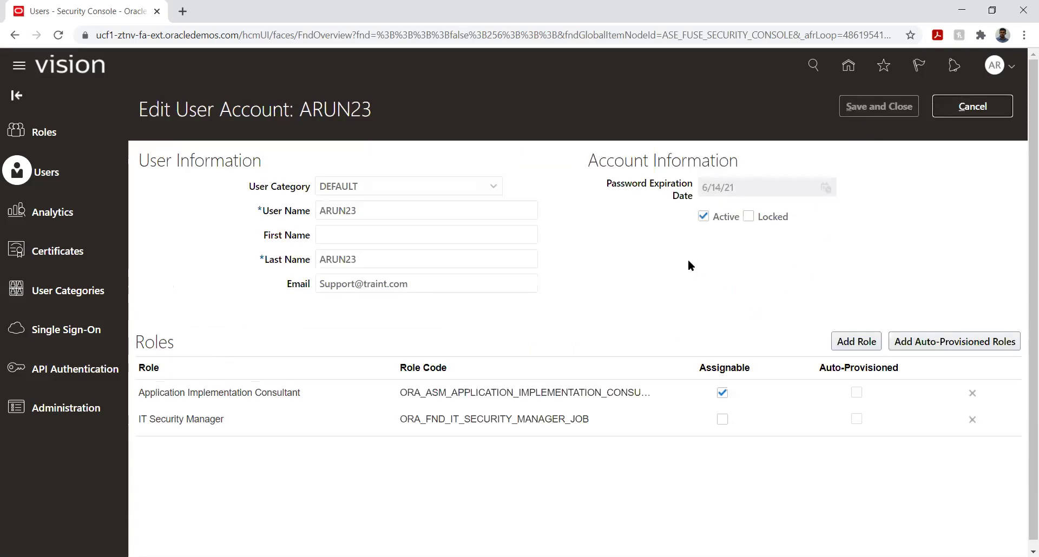
pyautogui.click(855, 339)
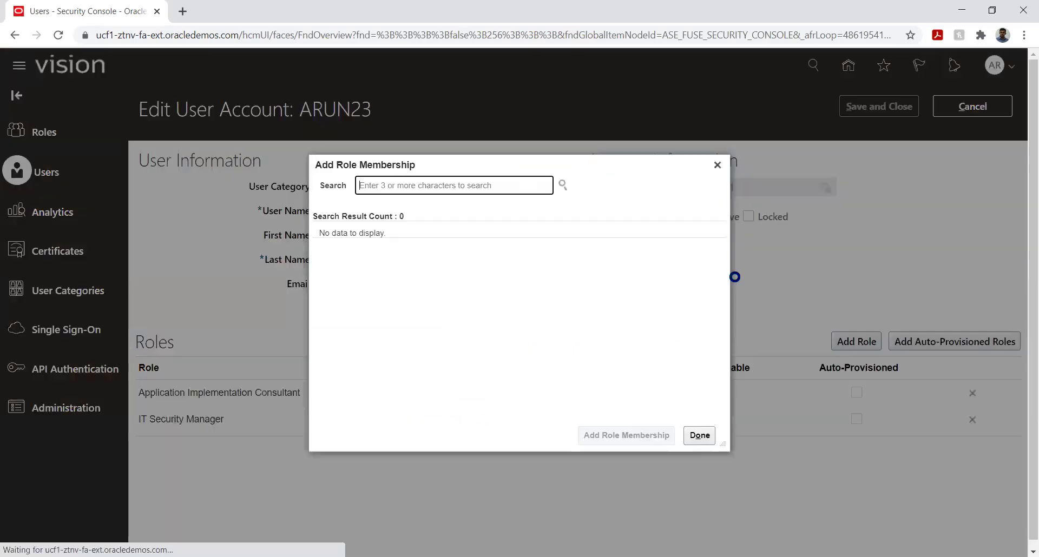
pyautogui.write('g')
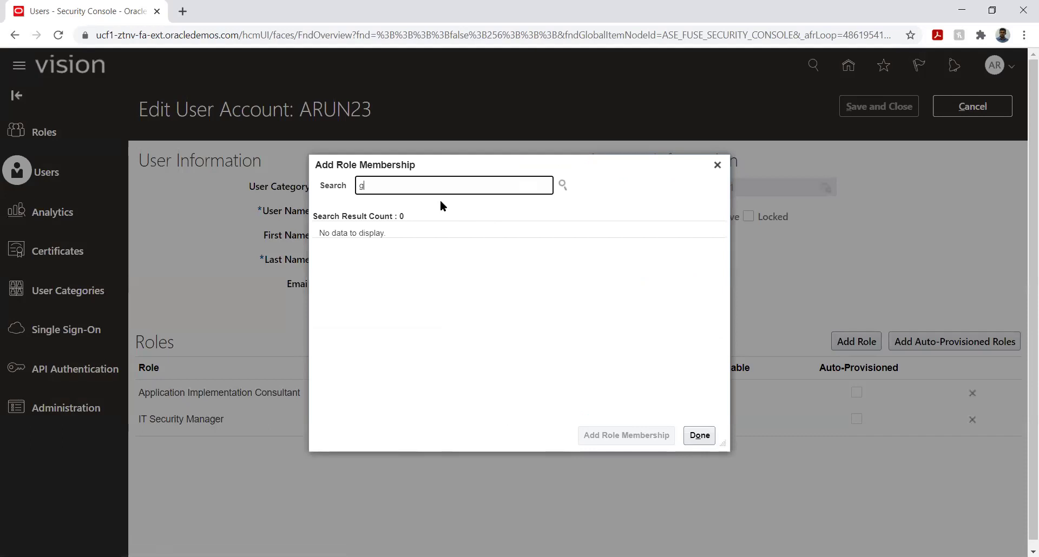
pyautogui.write('eneral')
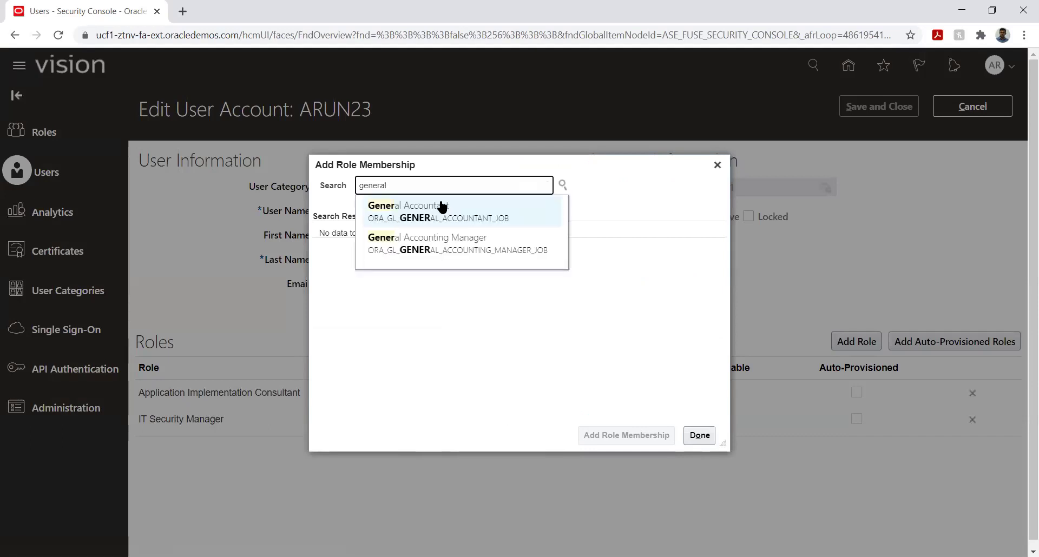
pyautogui.click(439, 206)
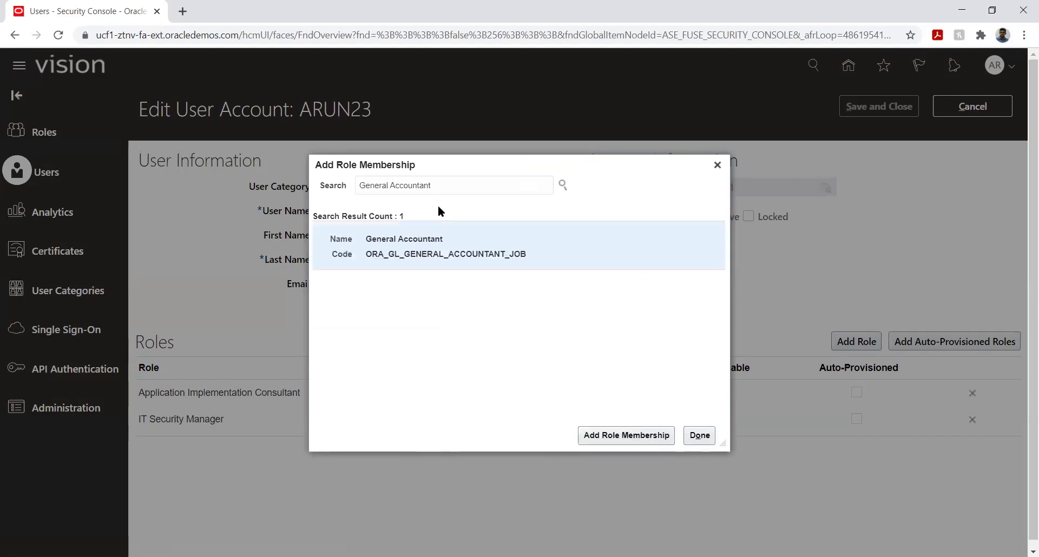
pyautogui.click(444, 261)
pyautogui.click(604, 435)
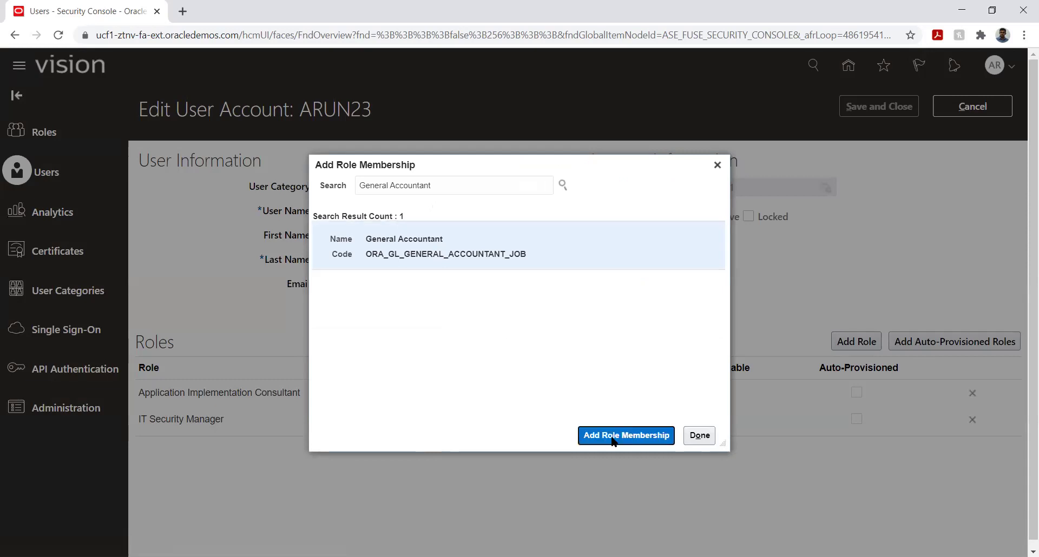
# Search for Financial Analyst and add it as another role membership.
pyautogui.tripleClick(466, 186)
pyautogui.press('BackSpace')
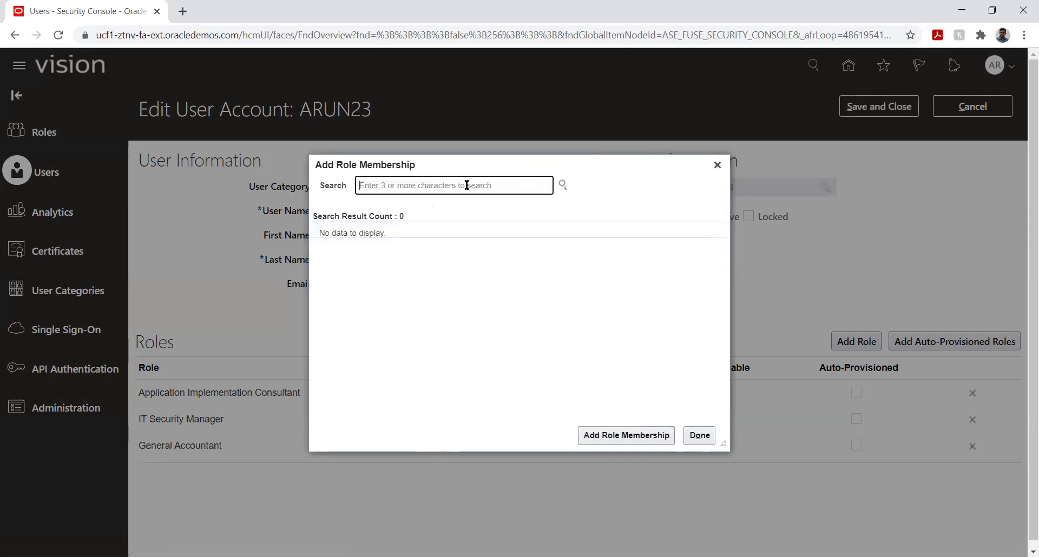
pyautogui.write('g')
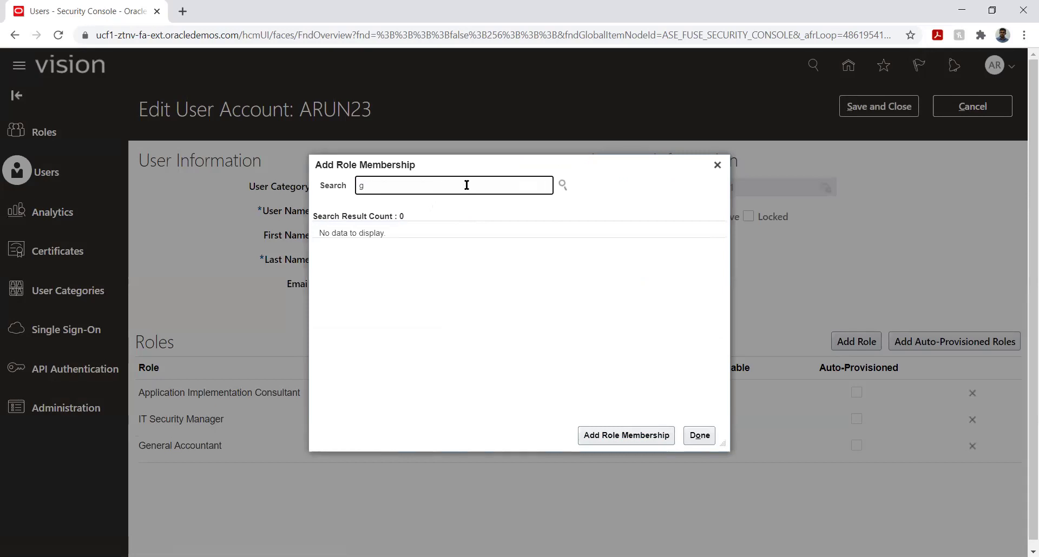
pyautogui.press('BackSpace')
pyautogui.write('finan')
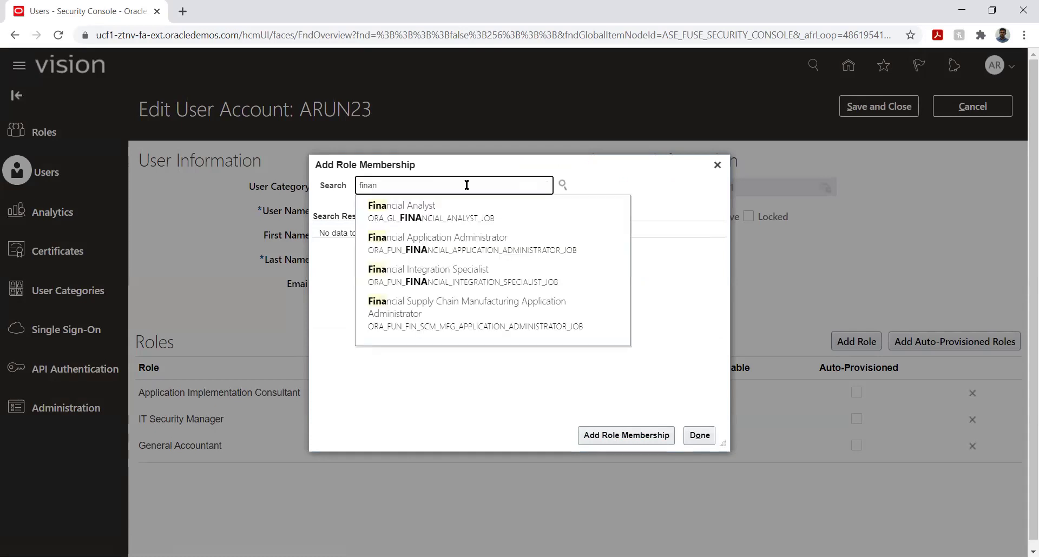
pyautogui.click(431, 211)
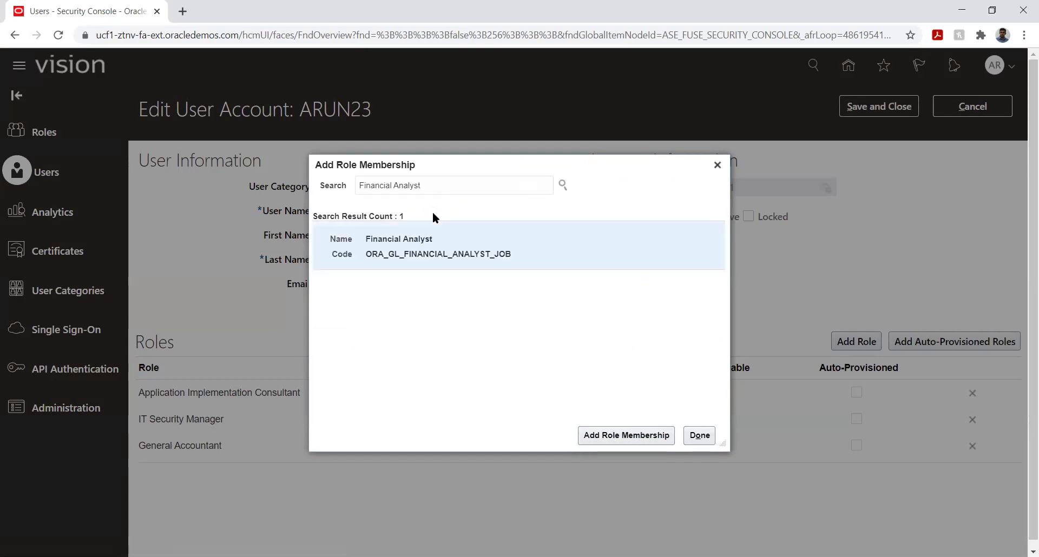
pyautogui.click(424, 265)
pyautogui.click(607, 434)
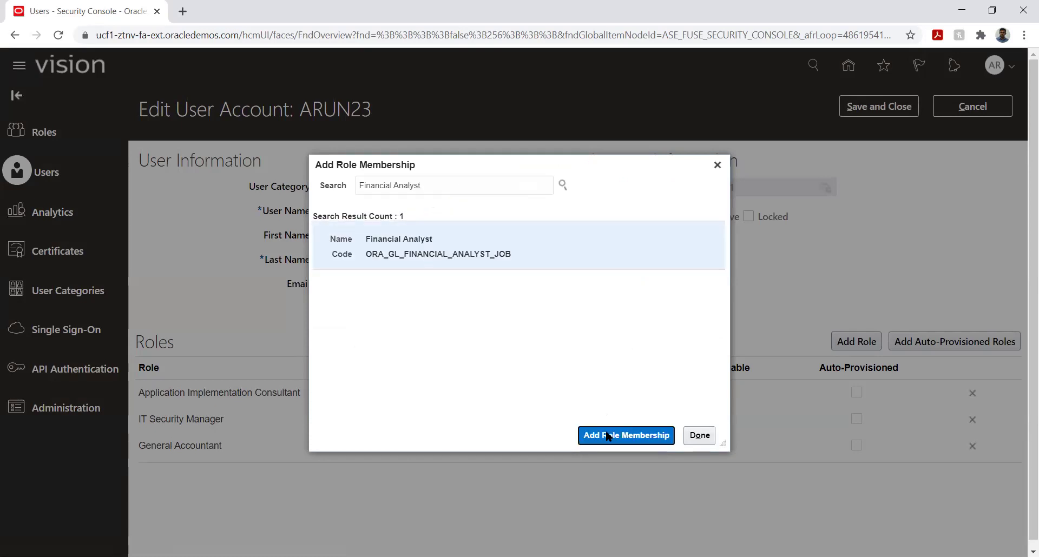
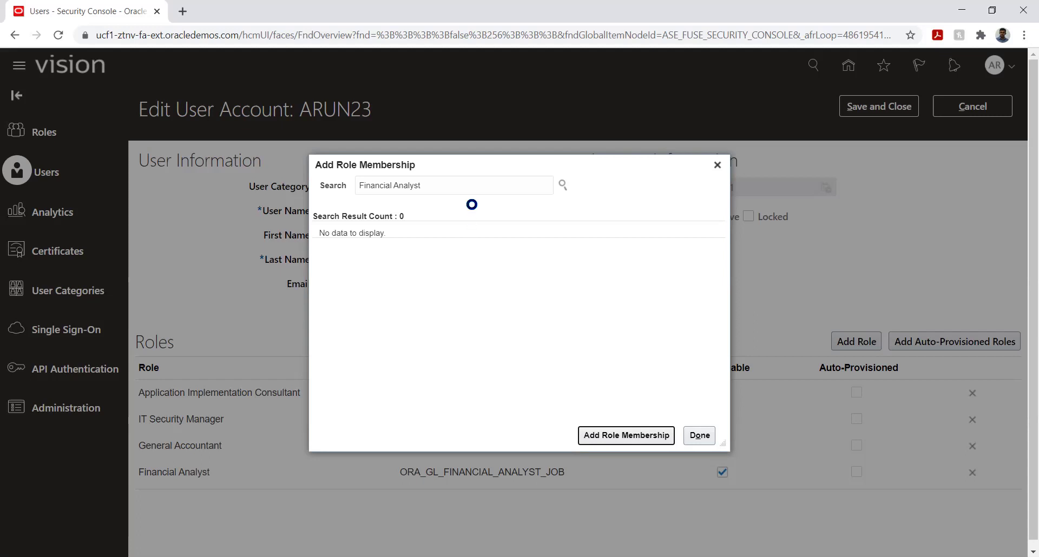
# Search for the General Accounting Manager role and add it to the user's role memberships.
pyautogui.tripleClick(469, 186)
pyautogui.write('general')
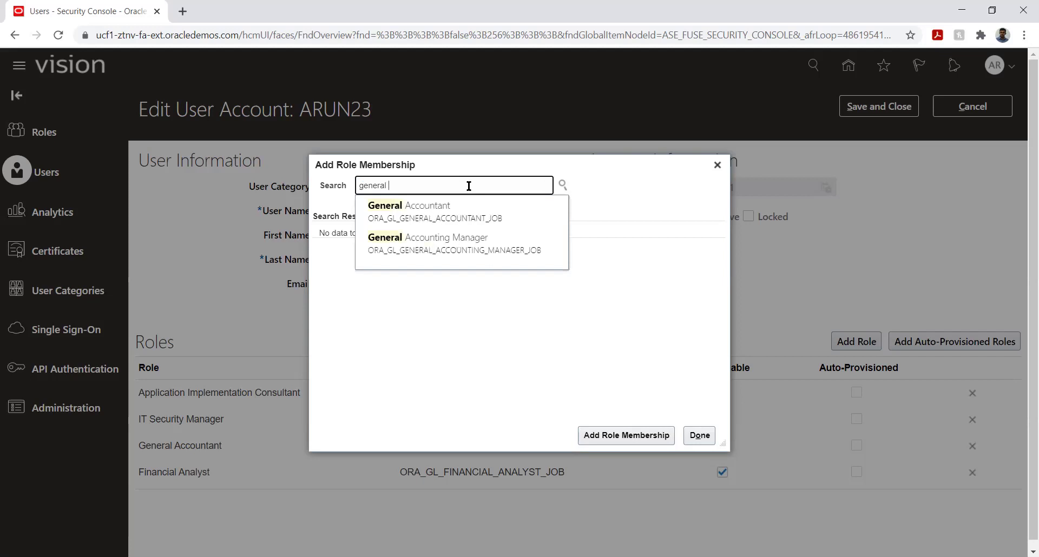
pyautogui.click(471, 238)
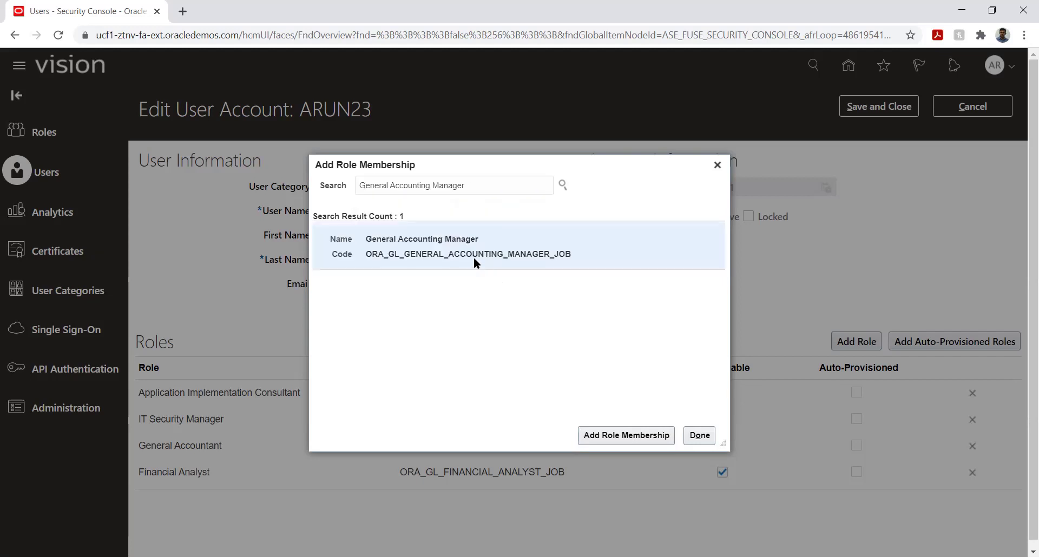
pyautogui.click(604, 441)
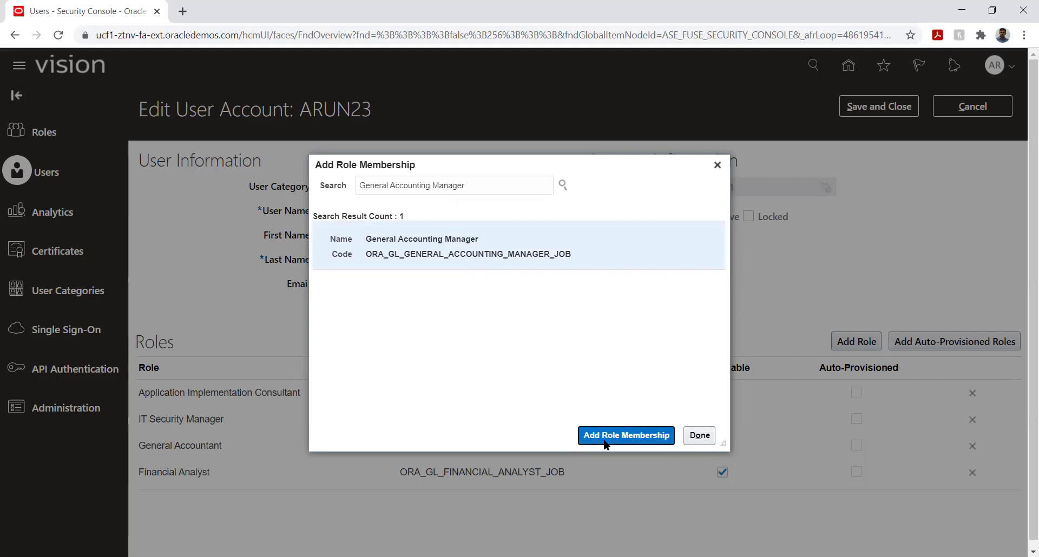
pyautogui.click(697, 436)
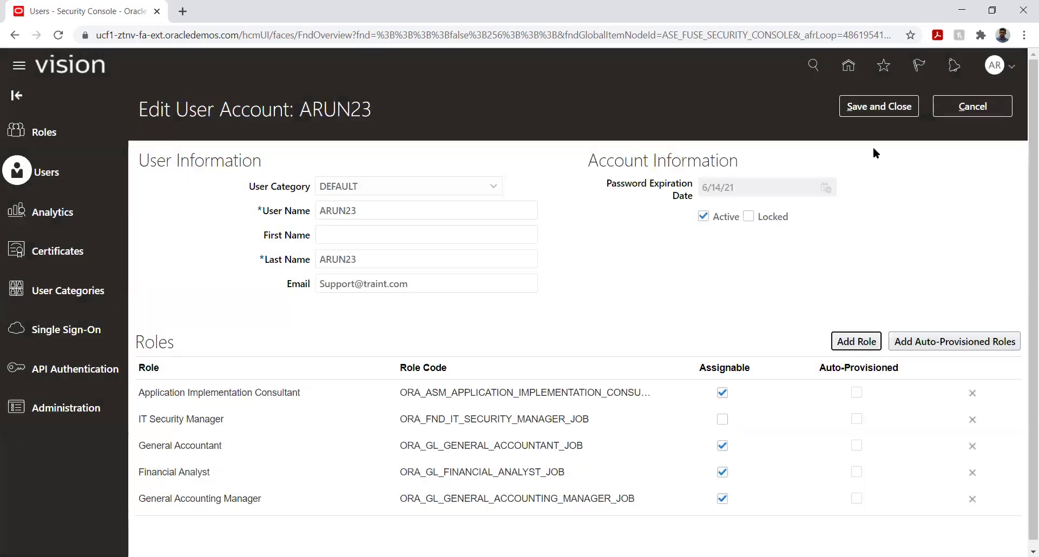
# Save the user's role changes and reopen the account from the search results.
pyautogui.click(873, 106)
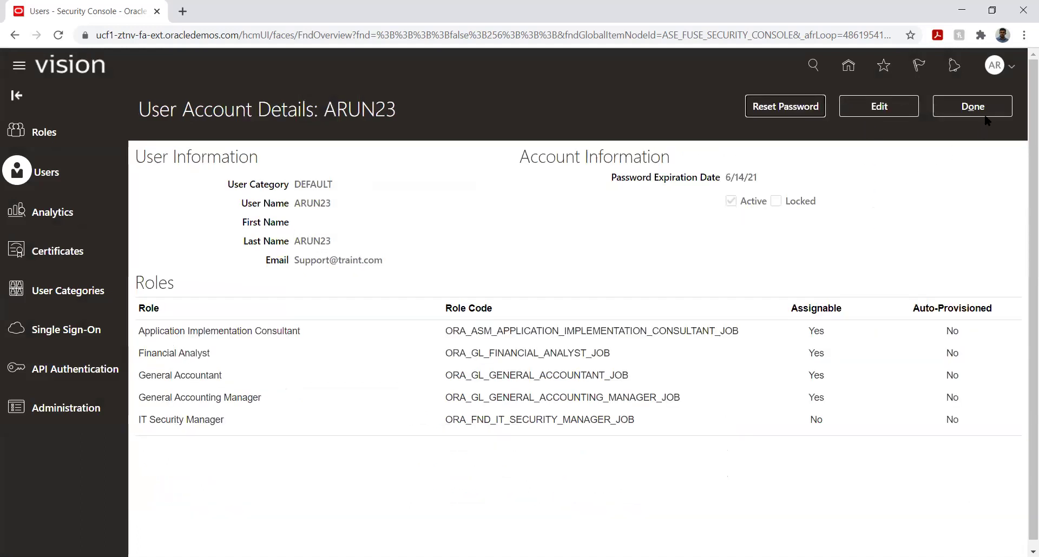
pyautogui.click(979, 108)
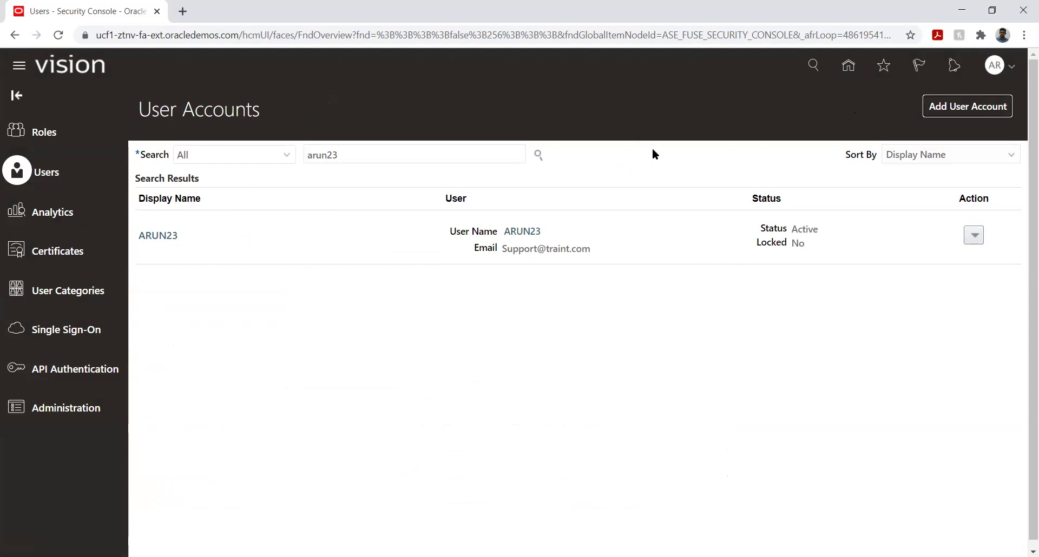
pyautogui.click(159, 236)
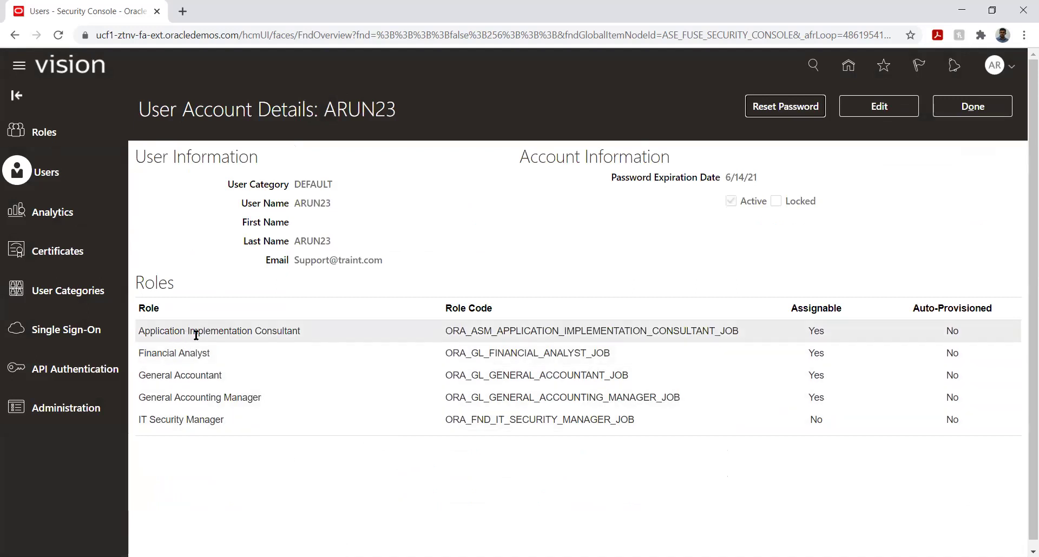
# Review the five assigned roles, from Application Implementation Consultant to General Accounting Manager, then exit the account.
pyautogui.click(215, 331)
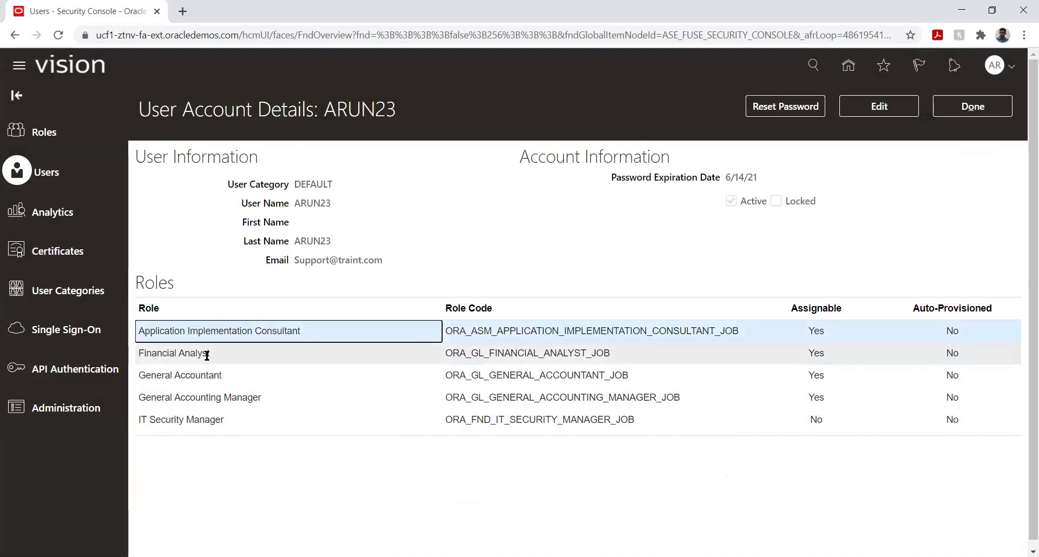
pyautogui.click(238, 420)
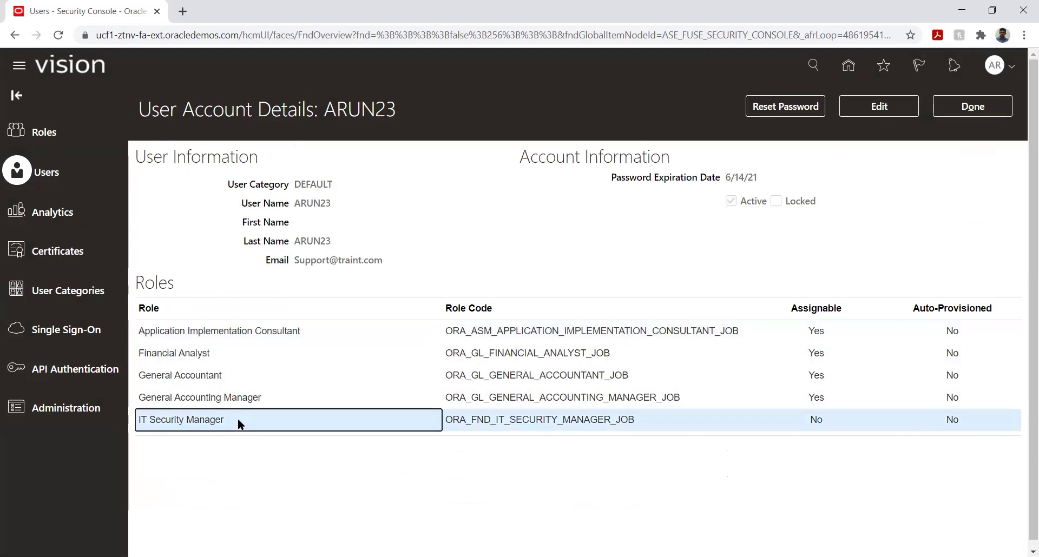
pyautogui.click(209, 354)
pyautogui.click(223, 378)
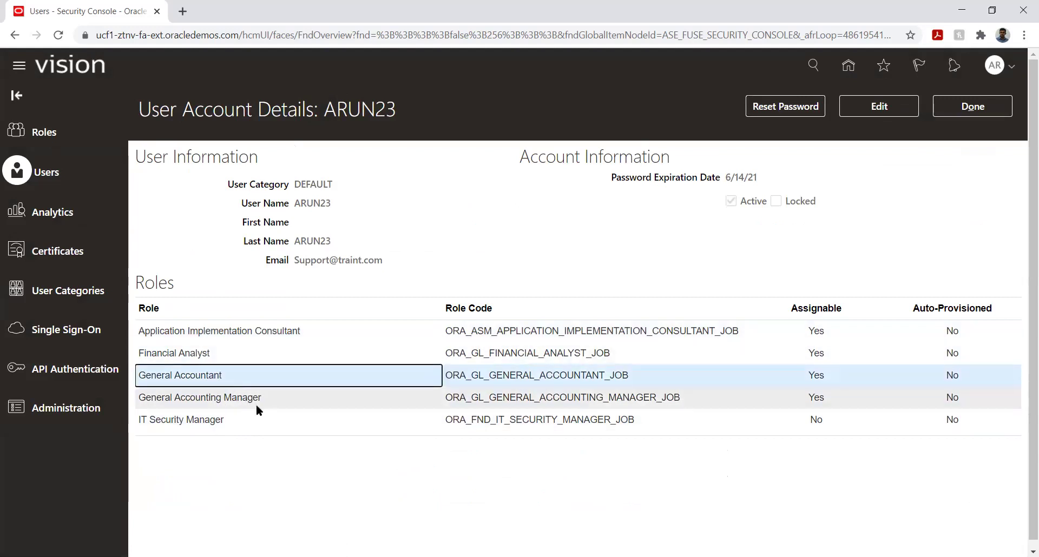
pyautogui.click(271, 397)
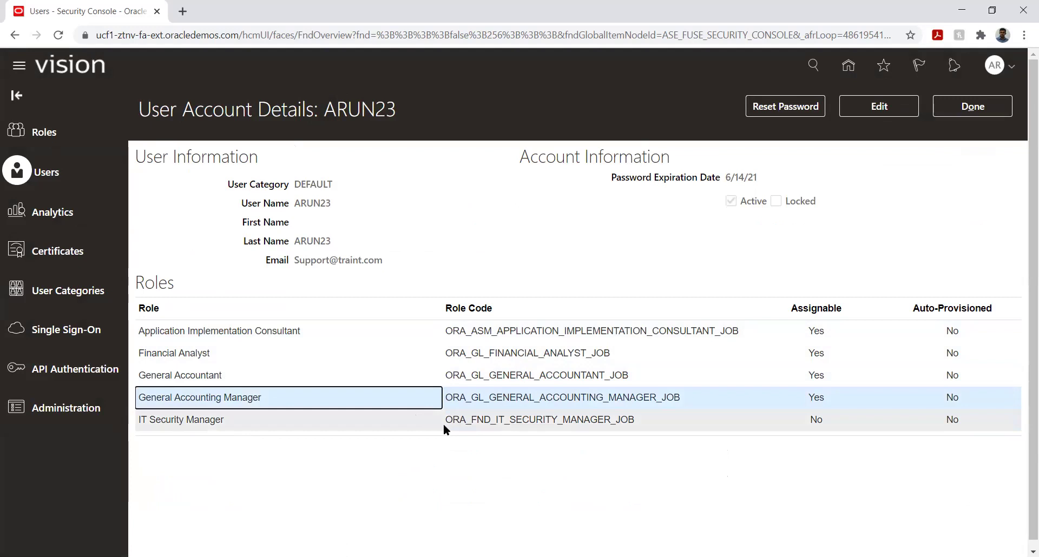
pyautogui.click(235, 416)
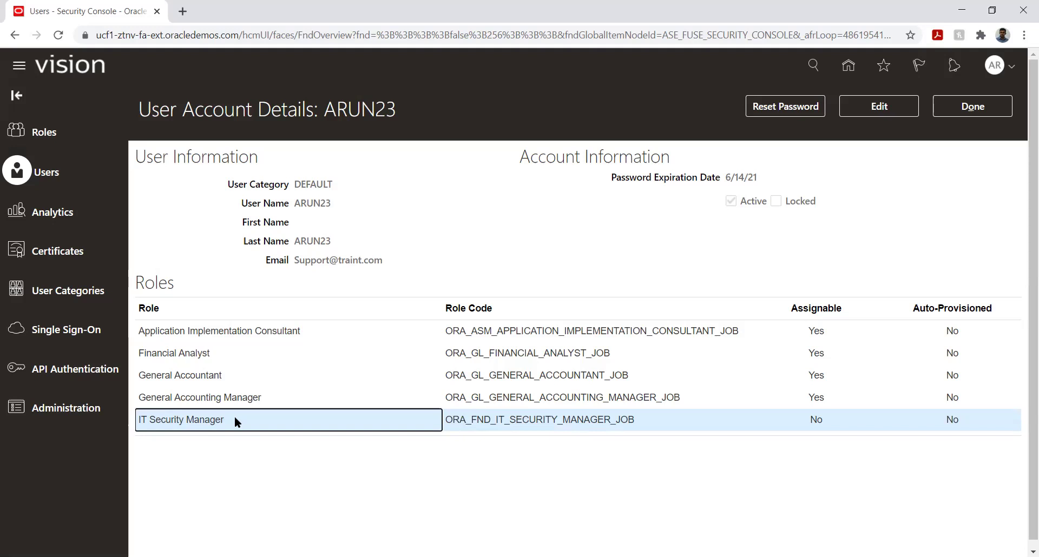
pyautogui.click(248, 334)
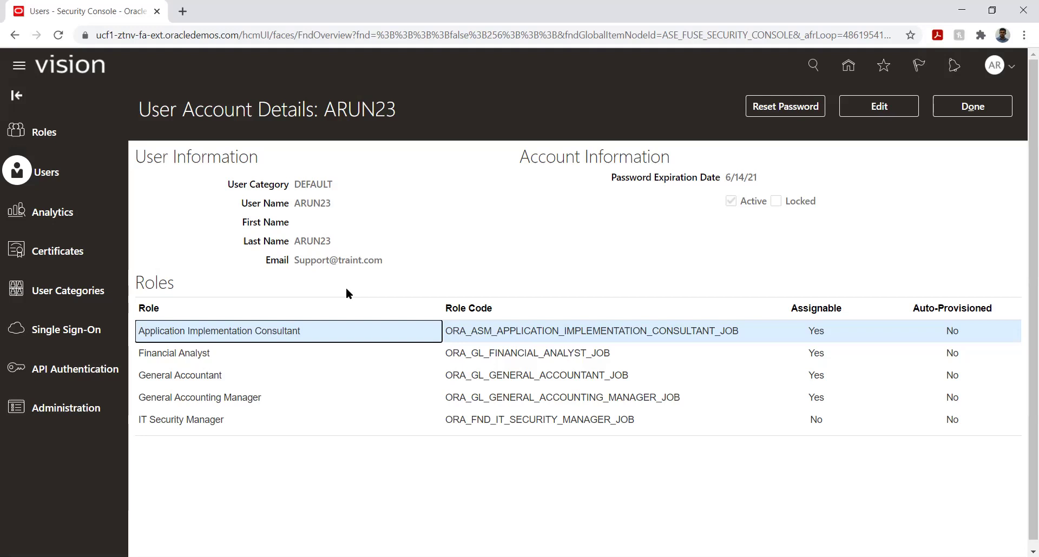
pyautogui.click(181, 397)
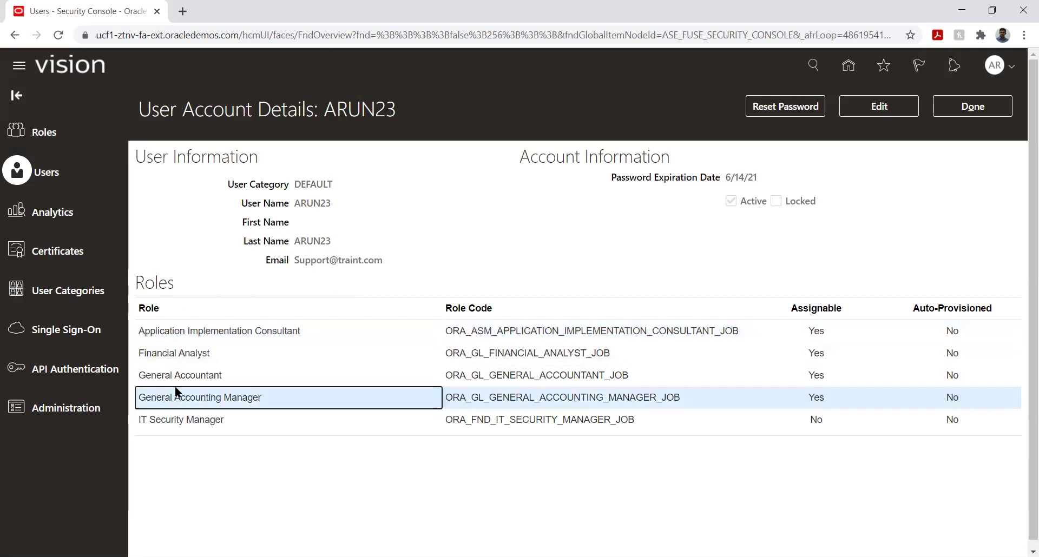
pyautogui.click(173, 372)
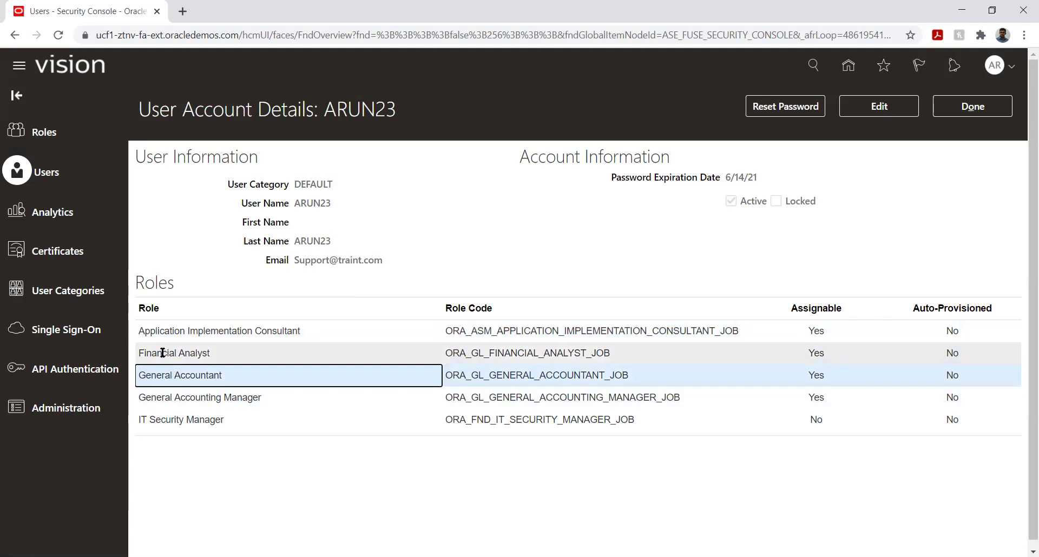
pyautogui.click(162, 353)
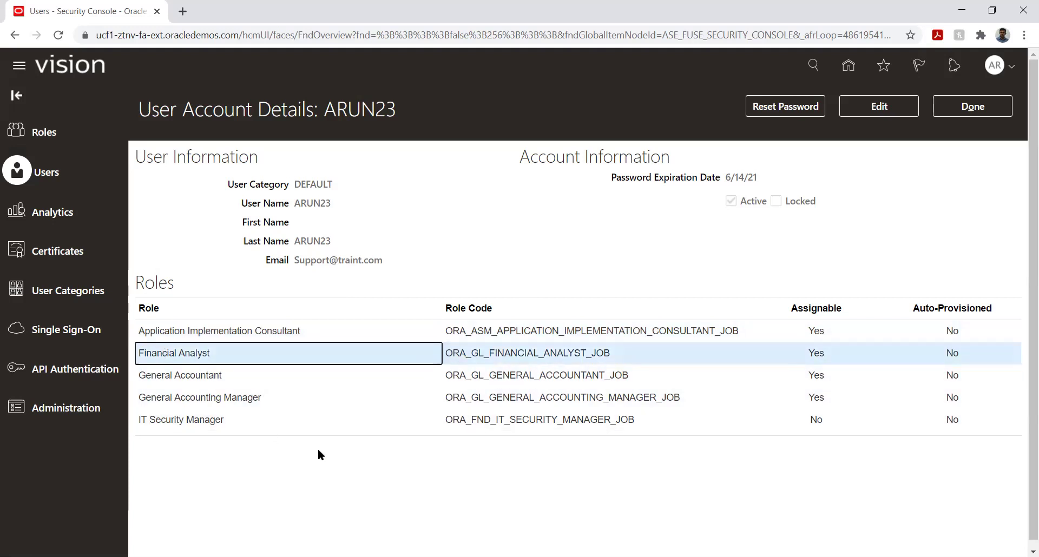
pyautogui.click(263, 400)
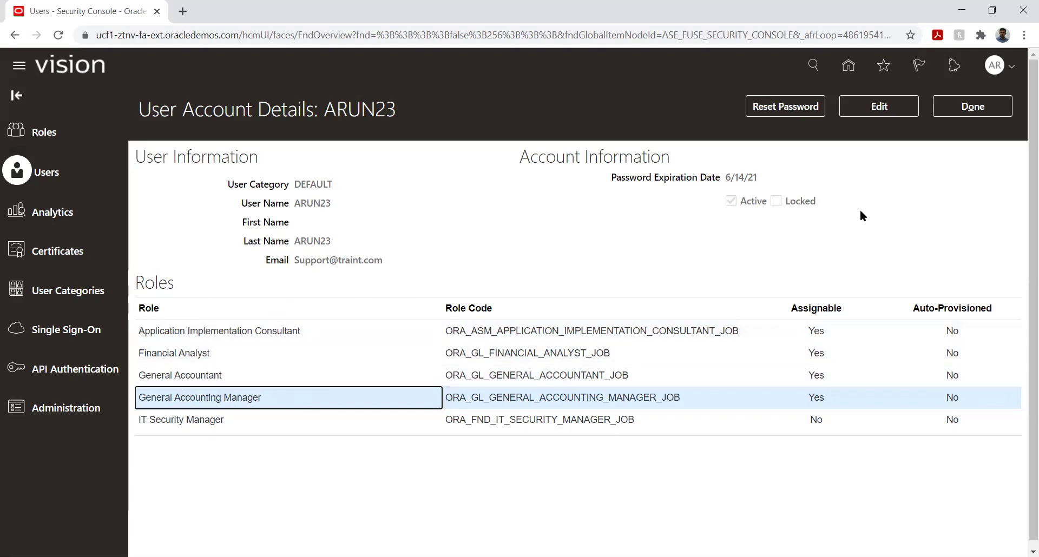
pyautogui.click(981, 106)
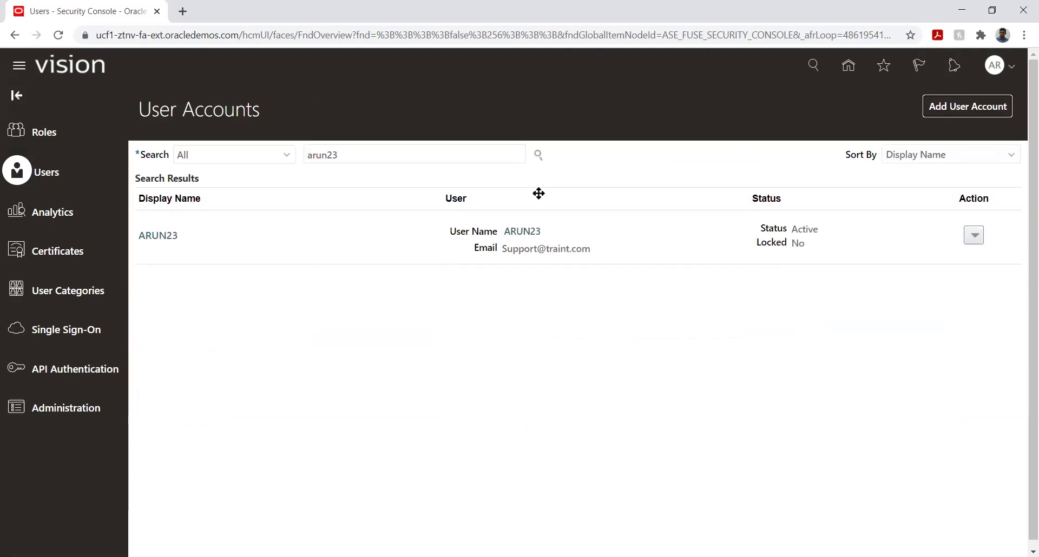
# Go Home and open Setup and Maintenance with its Tasks panel showing.
pyautogui.click(849, 66)
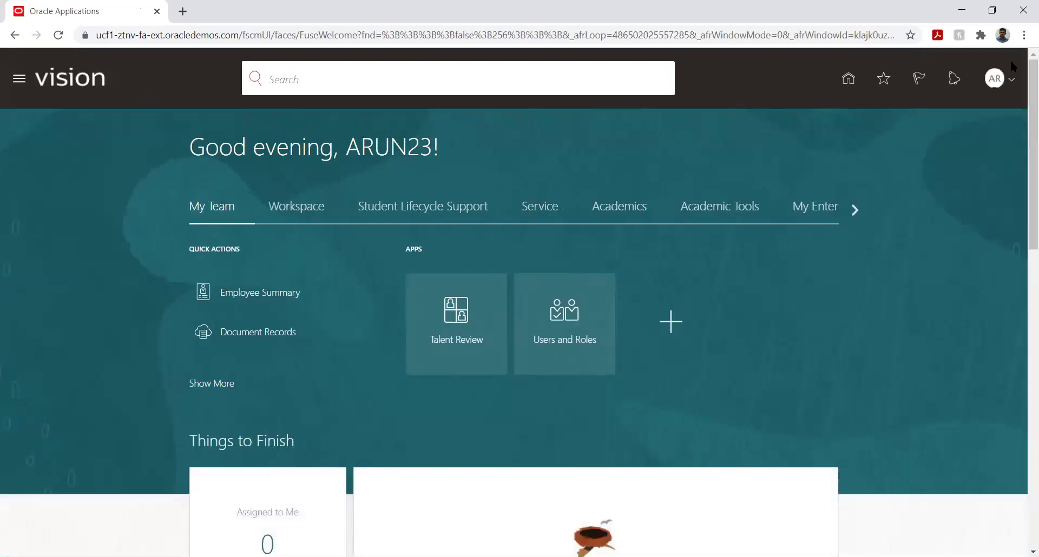
pyautogui.click(1010, 82)
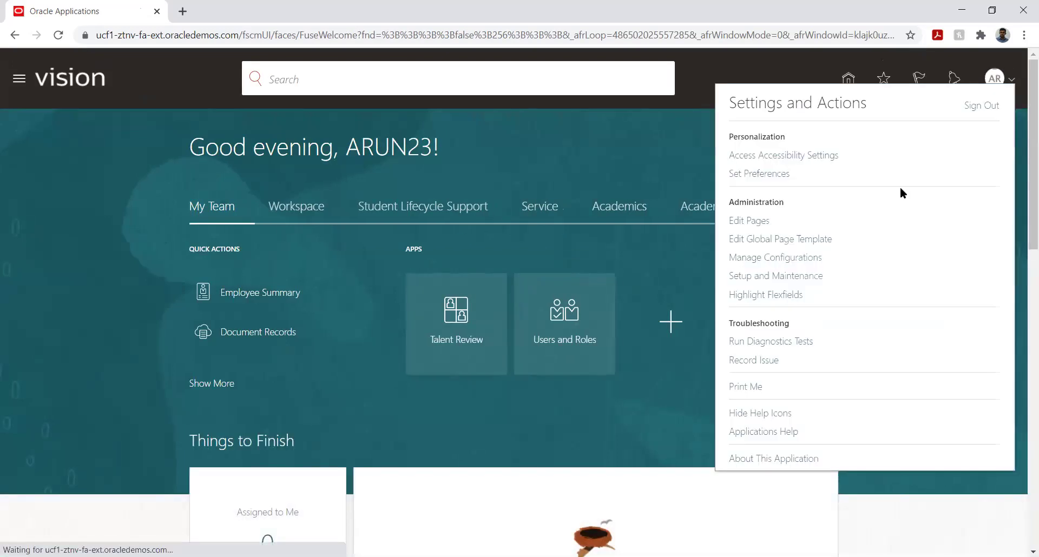
pyautogui.click(777, 275)
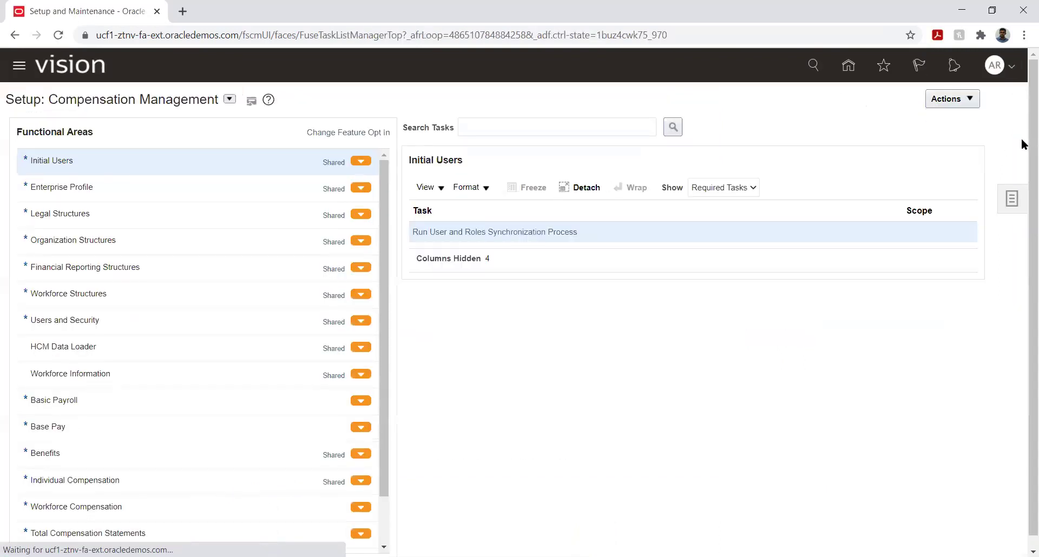
pyautogui.click(1011, 199)
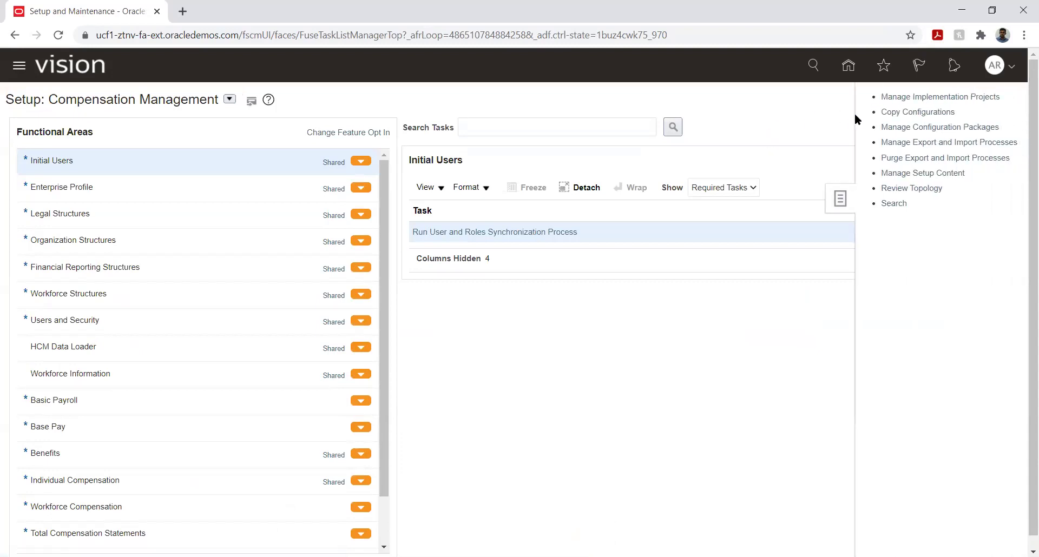
# Open the Fusion Implementation project from Manage Implementation Projects, then start a new Chrome tab.
pyautogui.click(896, 100)
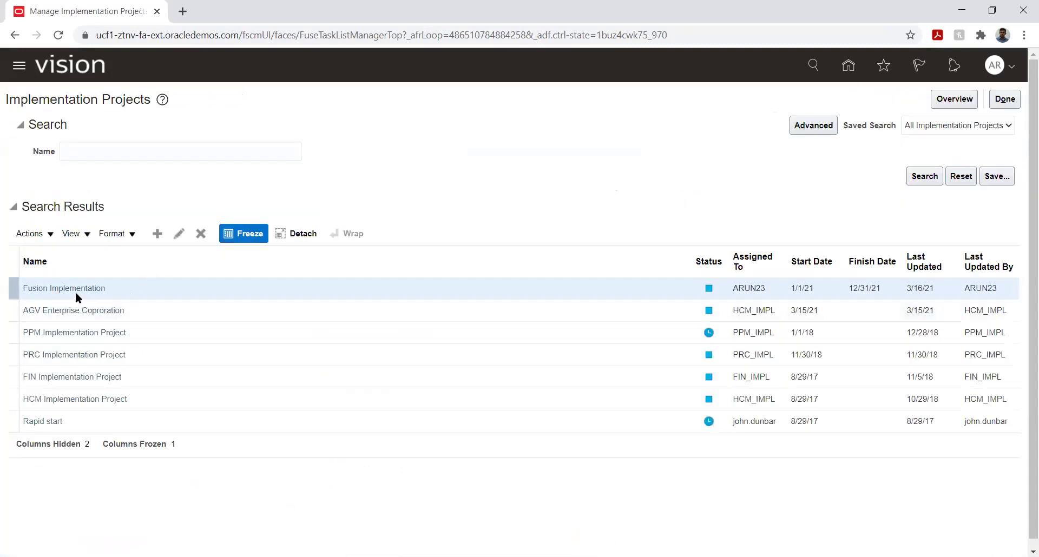
pyautogui.click(75, 287)
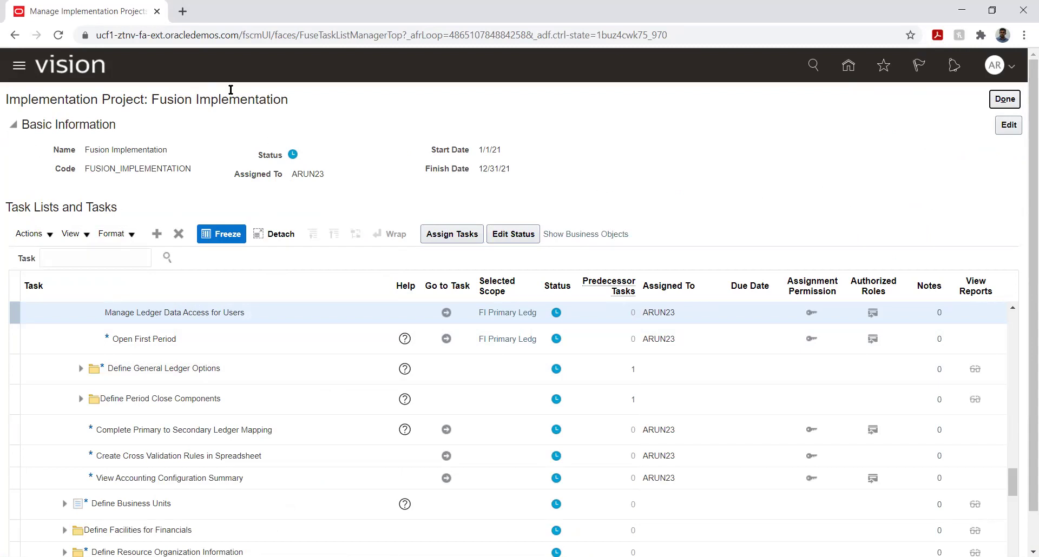
pyautogui.click(182, 12)
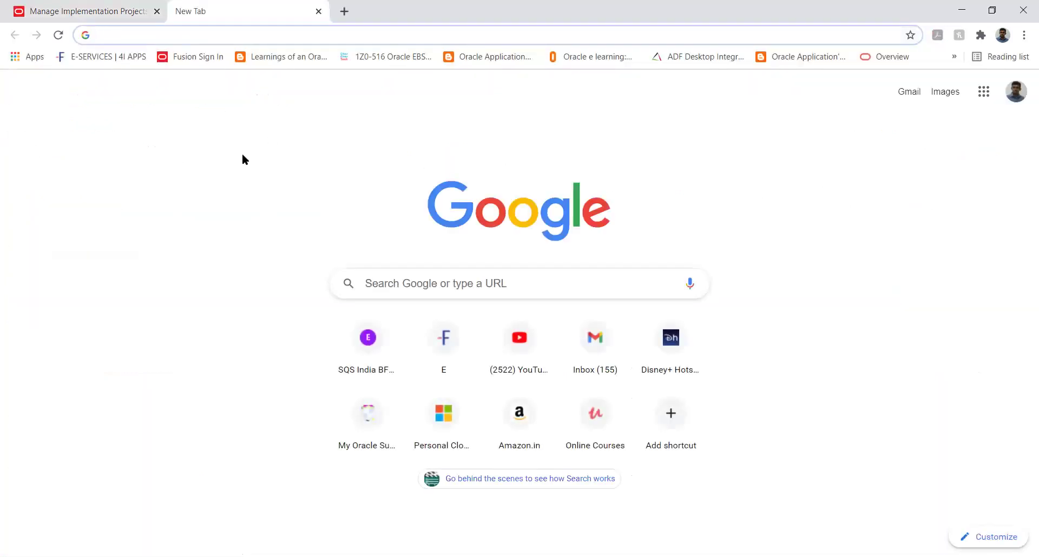
# Search Google for 'fusion respository' and open the Oracle Enterprise Repository result.
pyautogui.write('fusio')
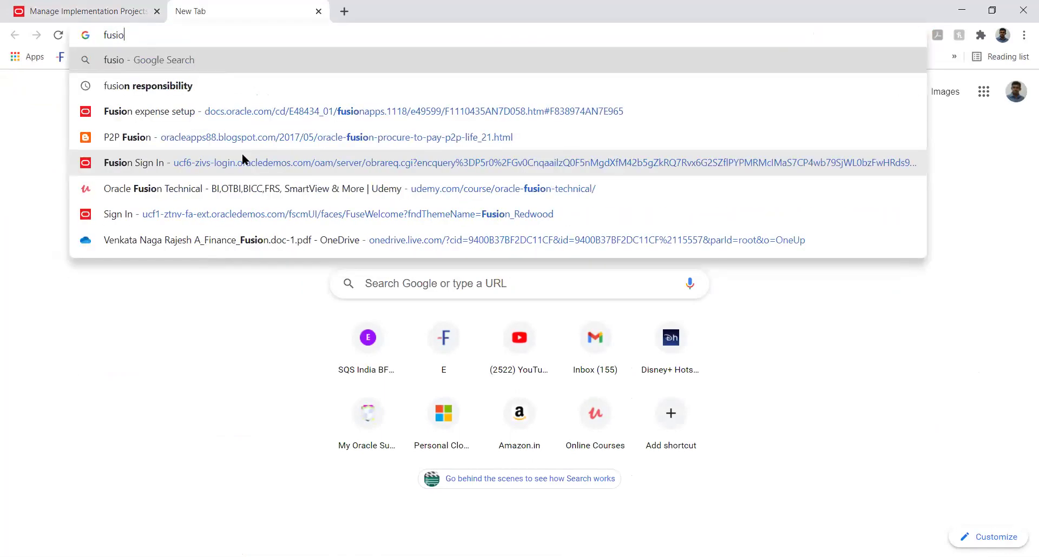
pyautogui.write('n resposi')
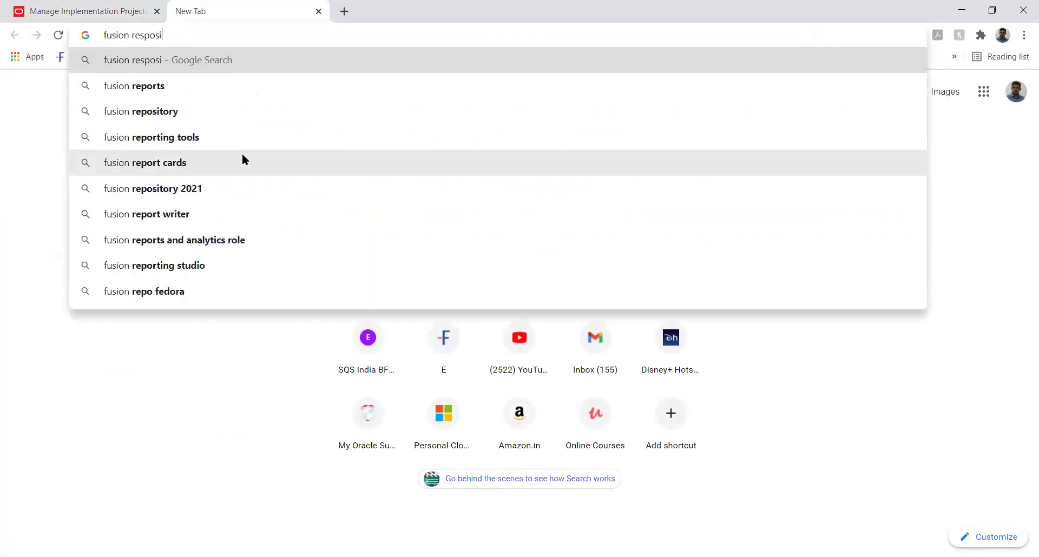
pyautogui.write('tory')
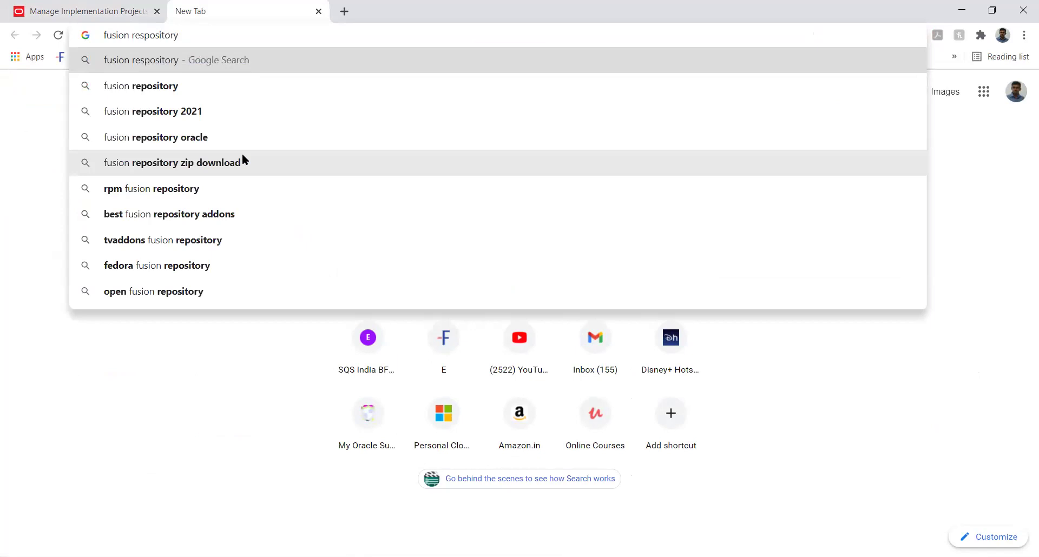
pyautogui.press('Down')
pyautogui.press('Return')
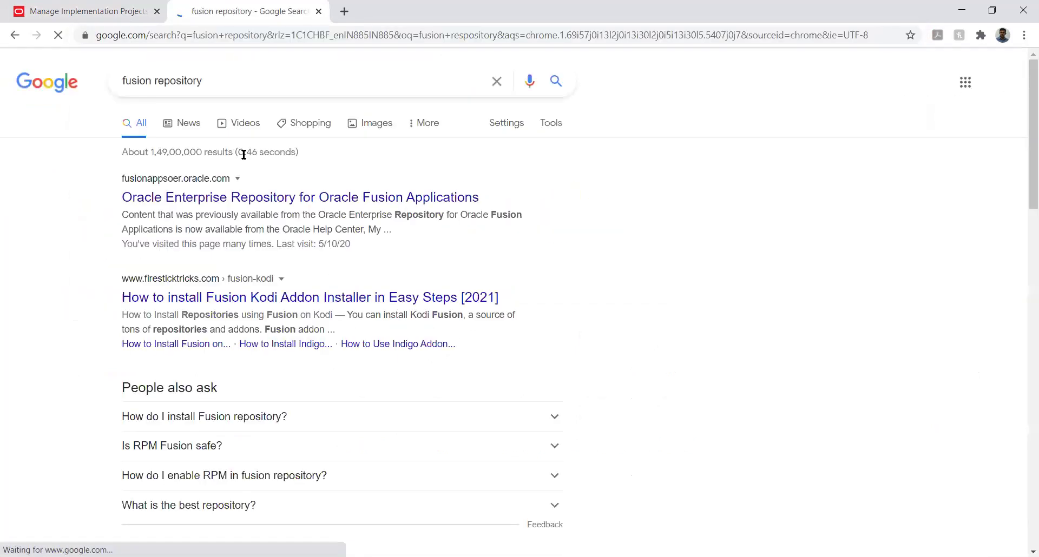
pyautogui.click(208, 203)
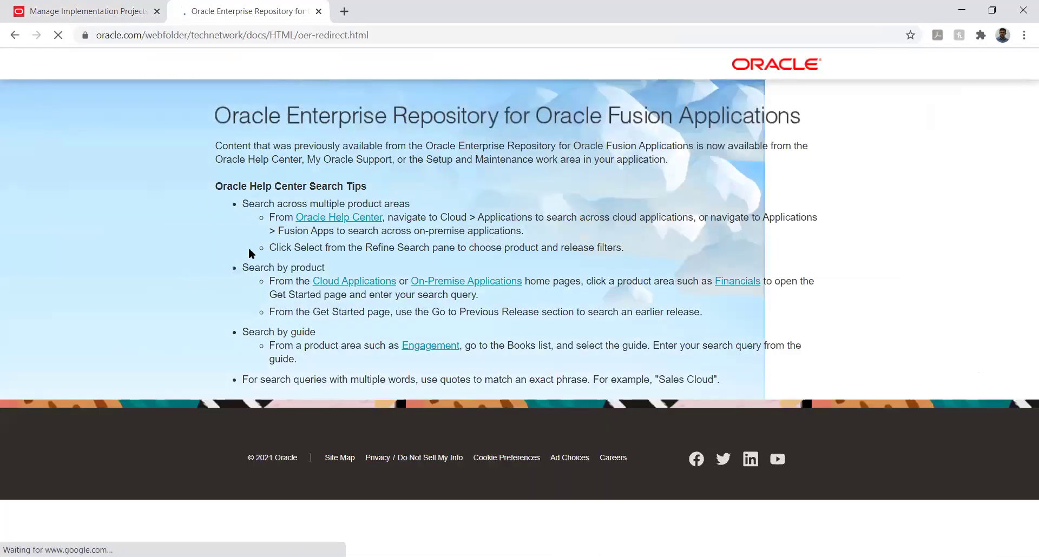
# Open the Oracle Cloud Applications docs and view the Financials 21A everyday-use tasks.
pyautogui.click(361, 286)
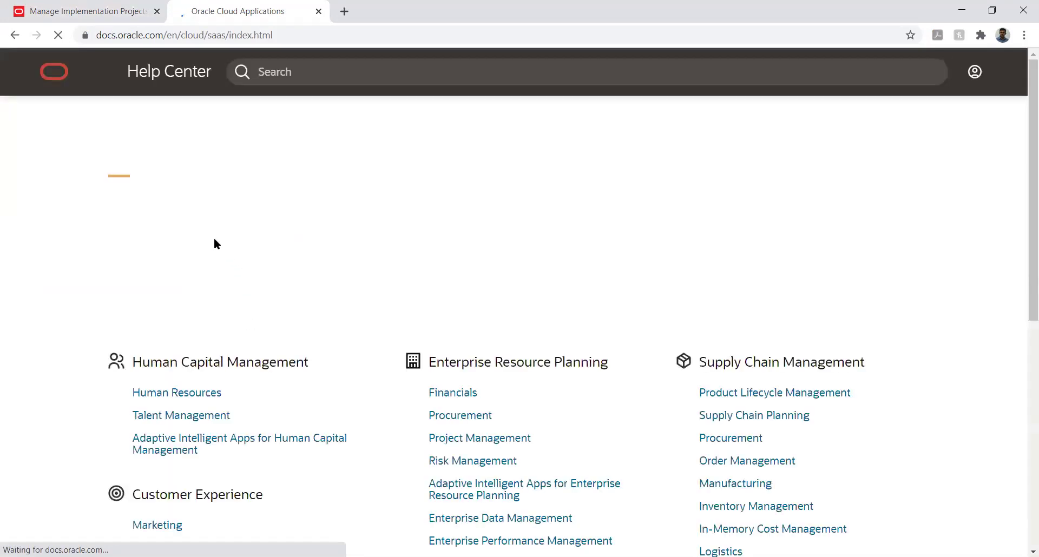
pyautogui.scroll(-2, 56, 333)
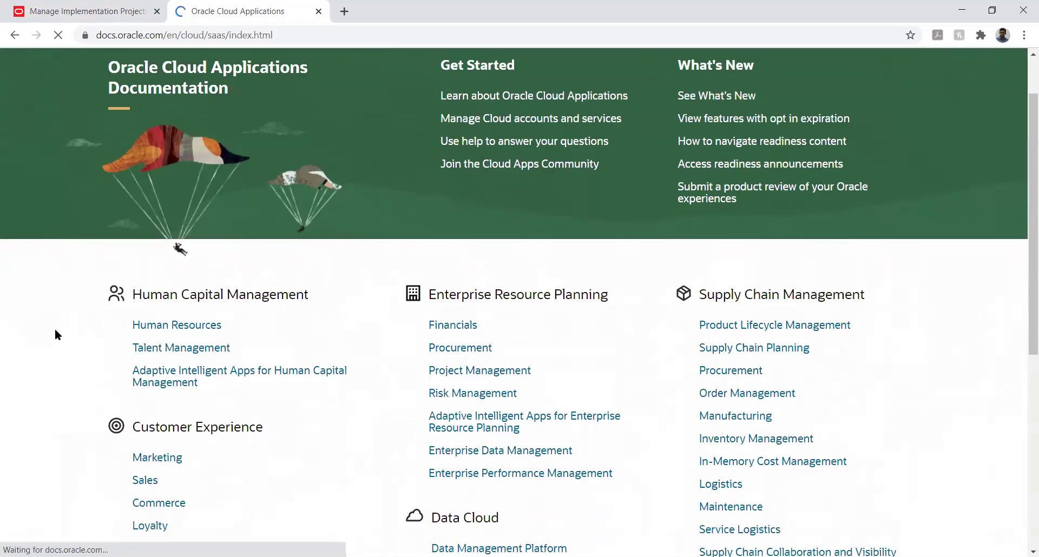
pyautogui.scroll(-2, 55, 333)
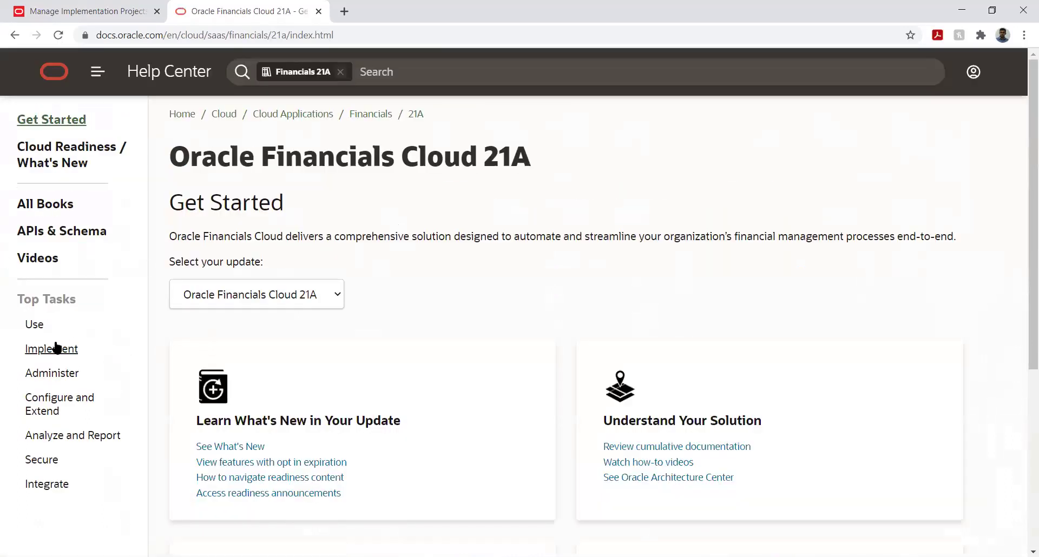
pyautogui.click(36, 329)
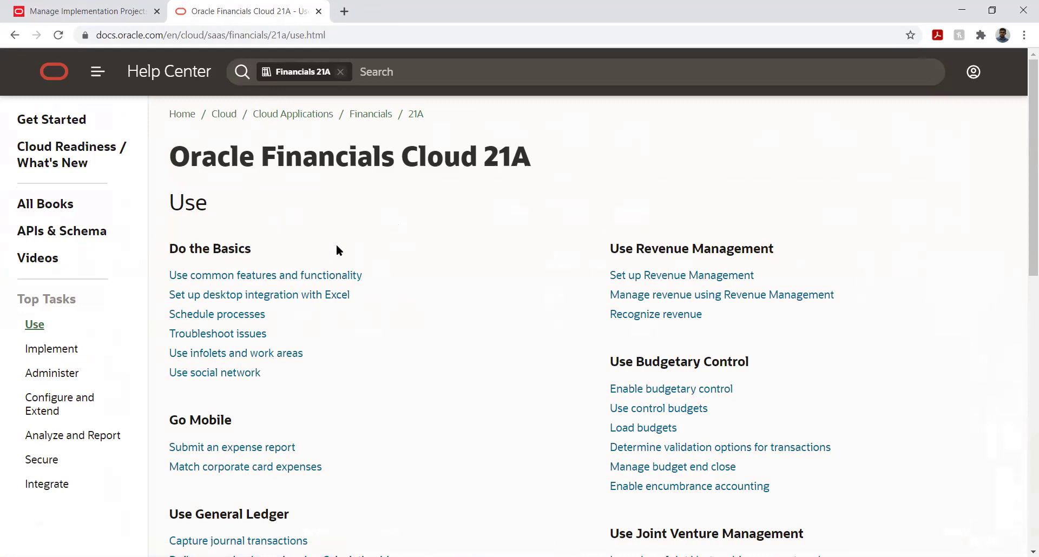
pyautogui.click(344, 11)
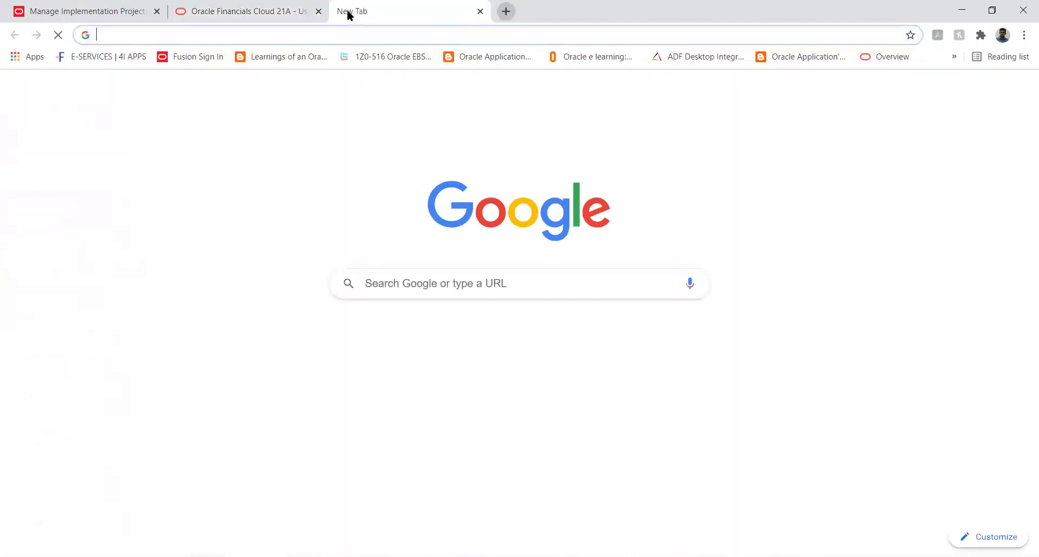
pyautogui.click(480, 10)
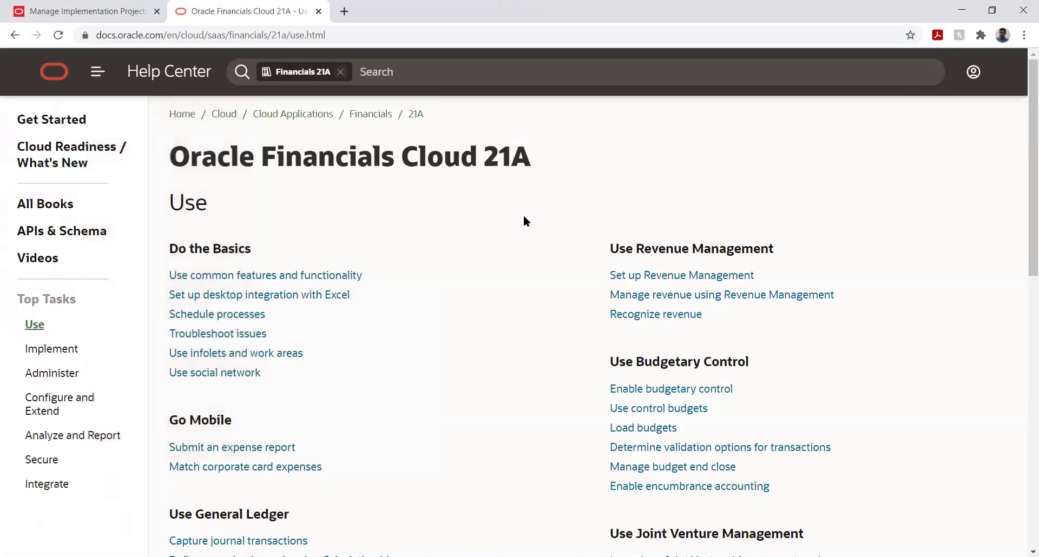
# View the Financials 21A Implement and Administer task pages, then start a new blank tab.
pyautogui.scroll(-2, 429, 259)
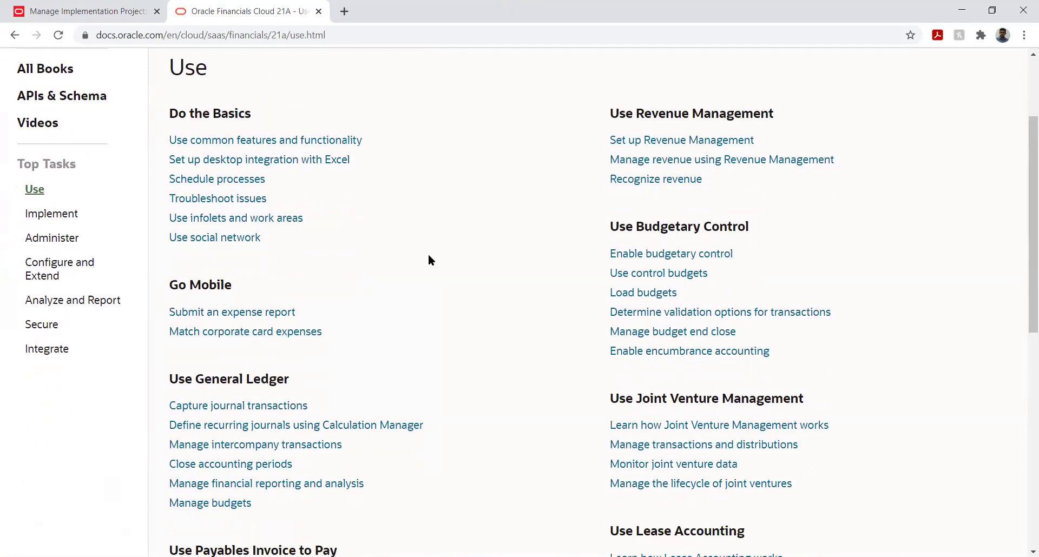
pyautogui.click(35, 212)
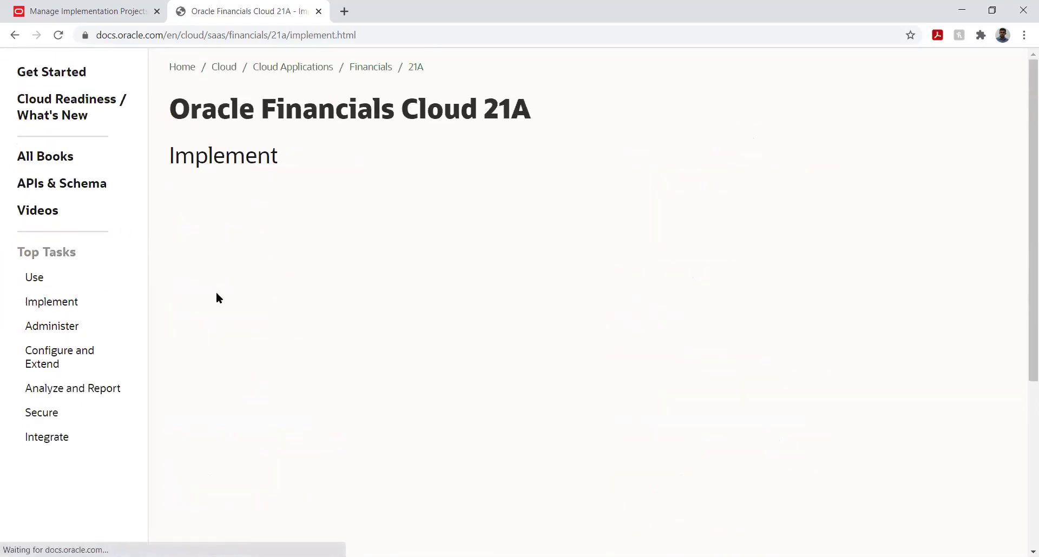
pyautogui.scroll(-2, 444, 282)
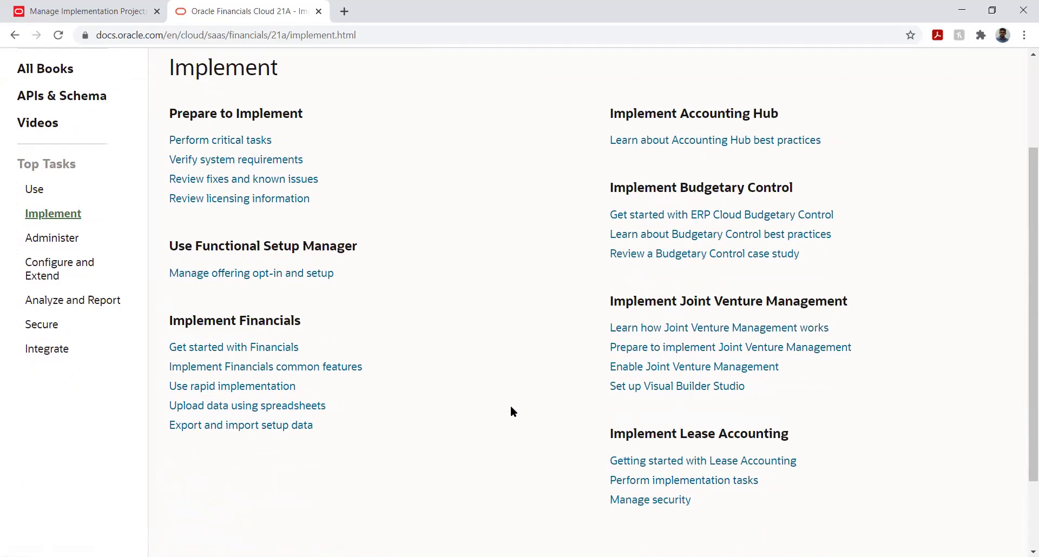
pyautogui.scroll(2, 510, 406)
pyautogui.click(37, 377)
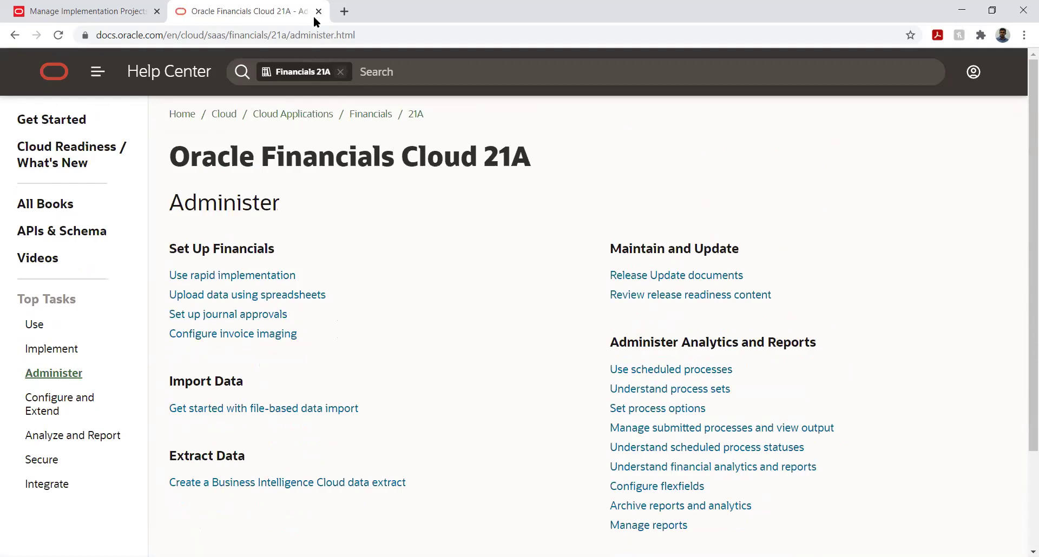
pyautogui.click(344, 11)
# Search 'general accountant oracle fusion' and open the General Accountant (Job Role) help page.
pyautogui.write('g')
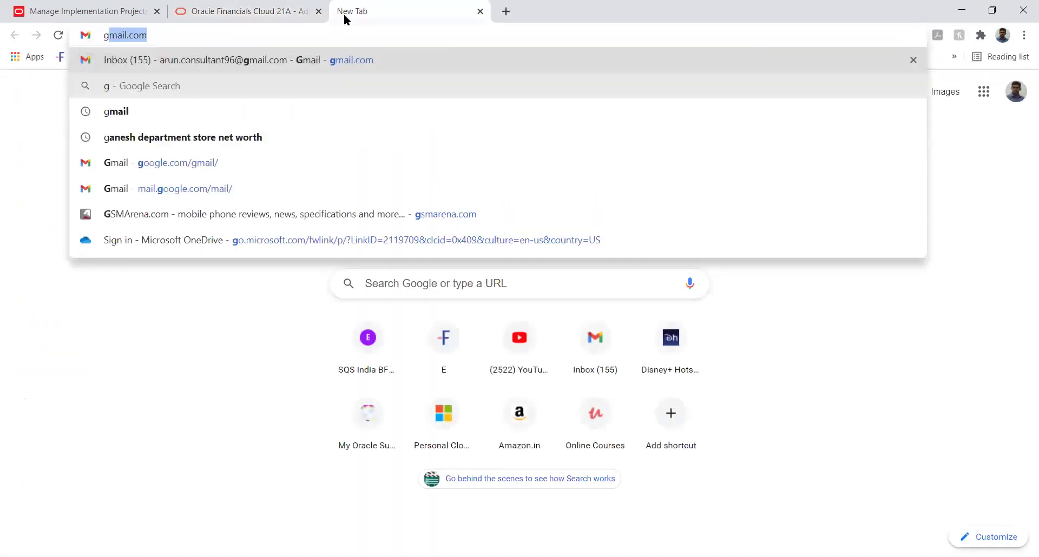
pyautogui.write('eneral a')
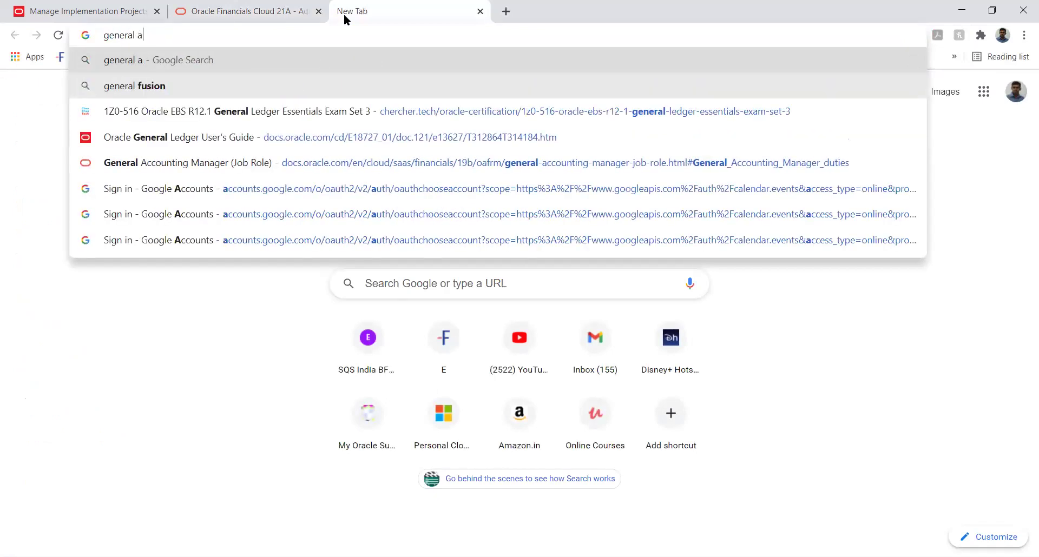
pyautogui.write('ccounta')
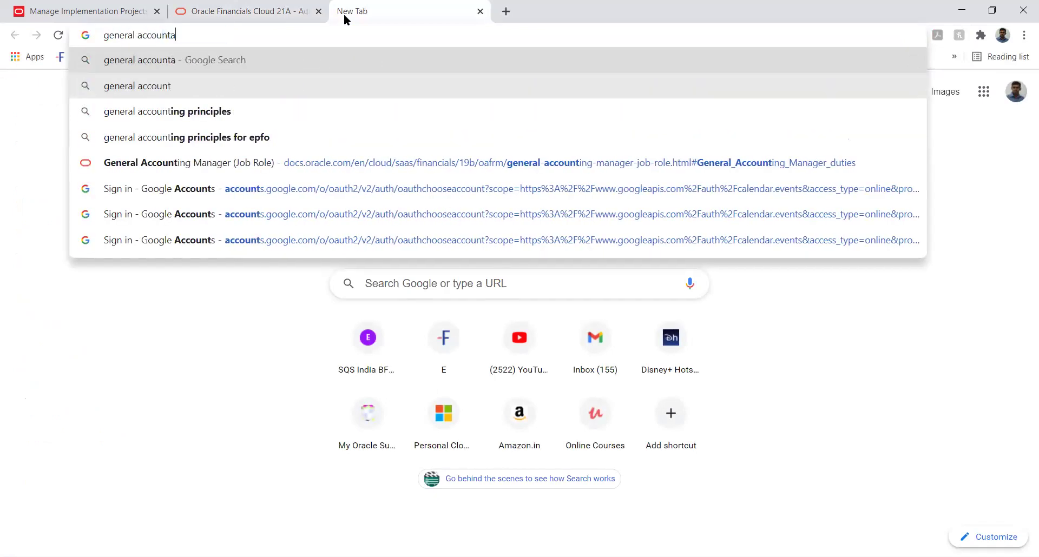
pyautogui.write('nt oracle ')
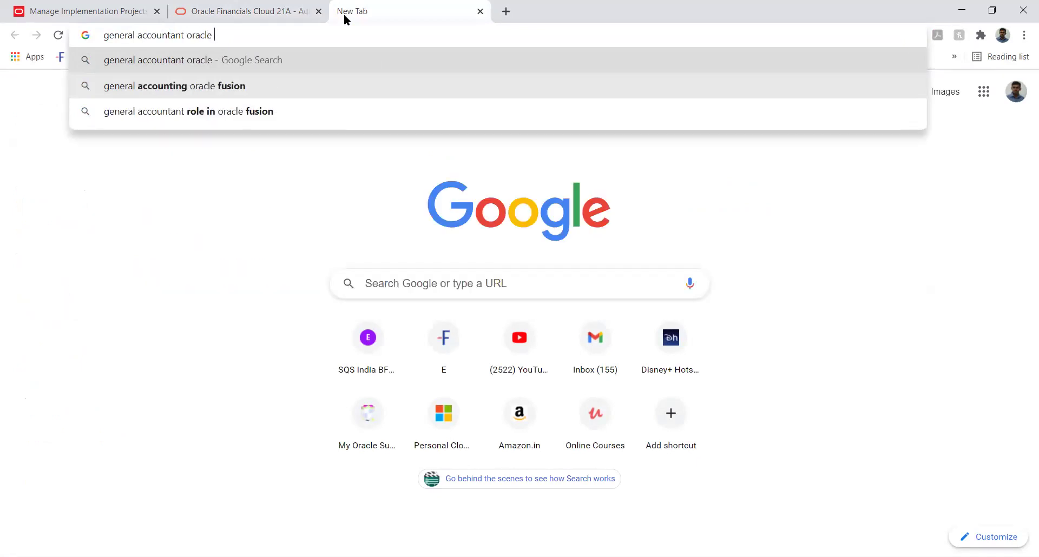
pyautogui.write('fusion')
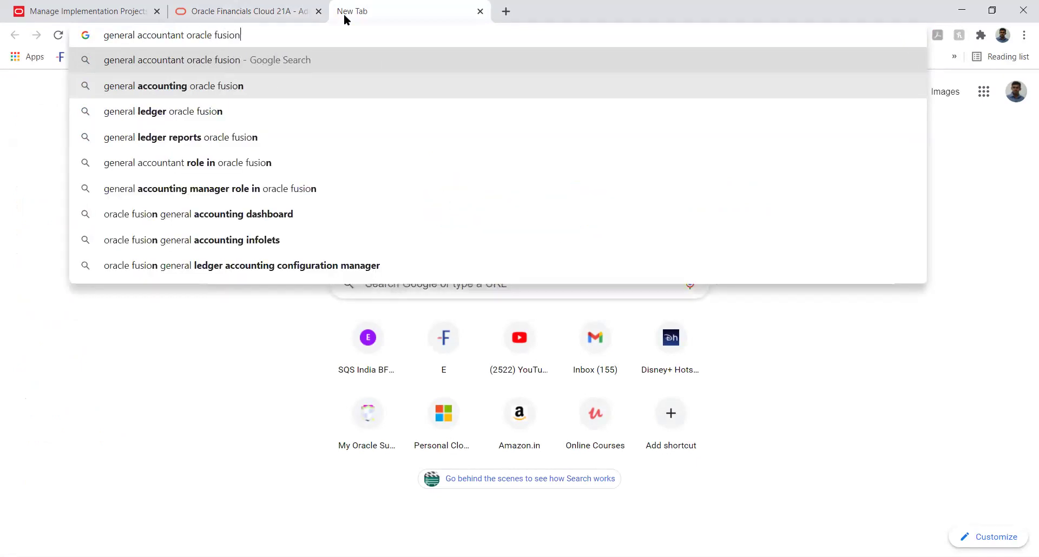
pyautogui.press('Return')
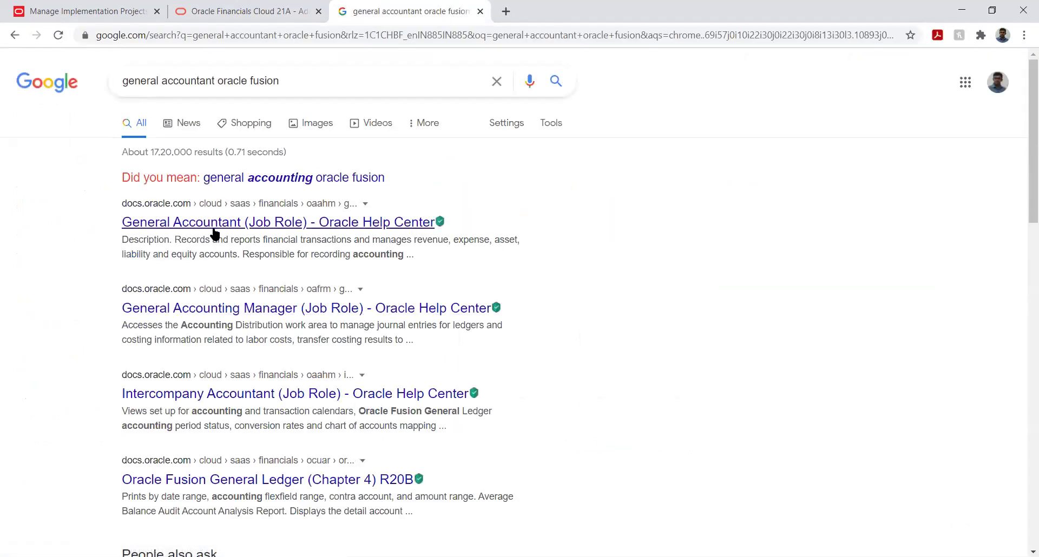
pyautogui.click(218, 230)
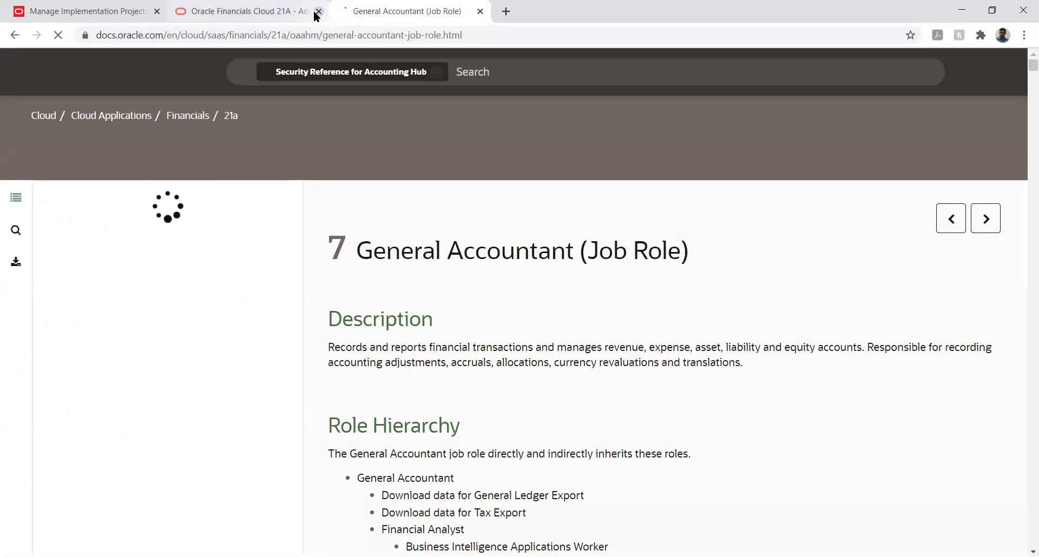
# Close the Financials 21A docs tab and highlight the General Accountant title and description start.
pyautogui.click(318, 12)
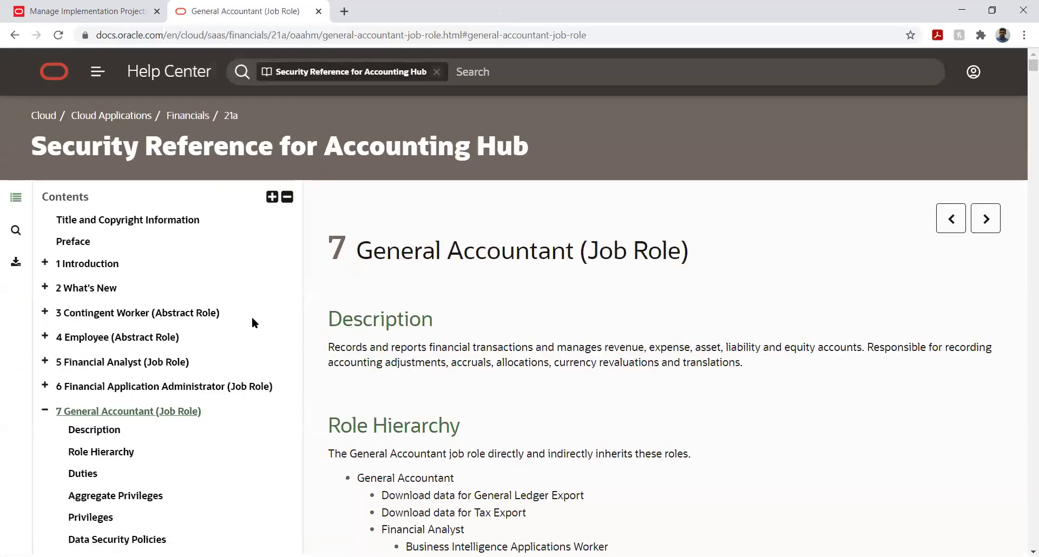
pyautogui.scroll(-2, 162, 285)
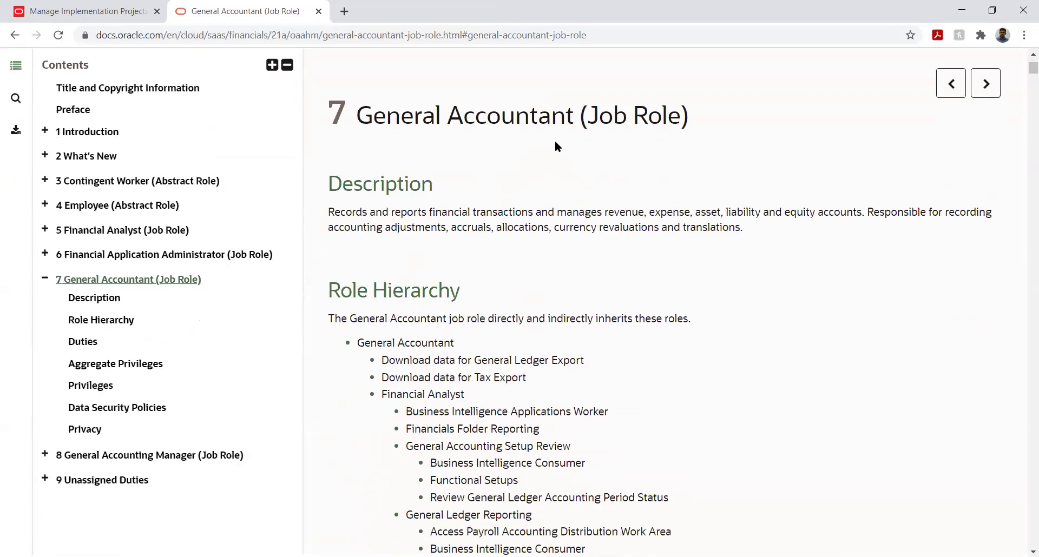
pyautogui.moveTo(594, 114); pyautogui.dragTo(607, 169)
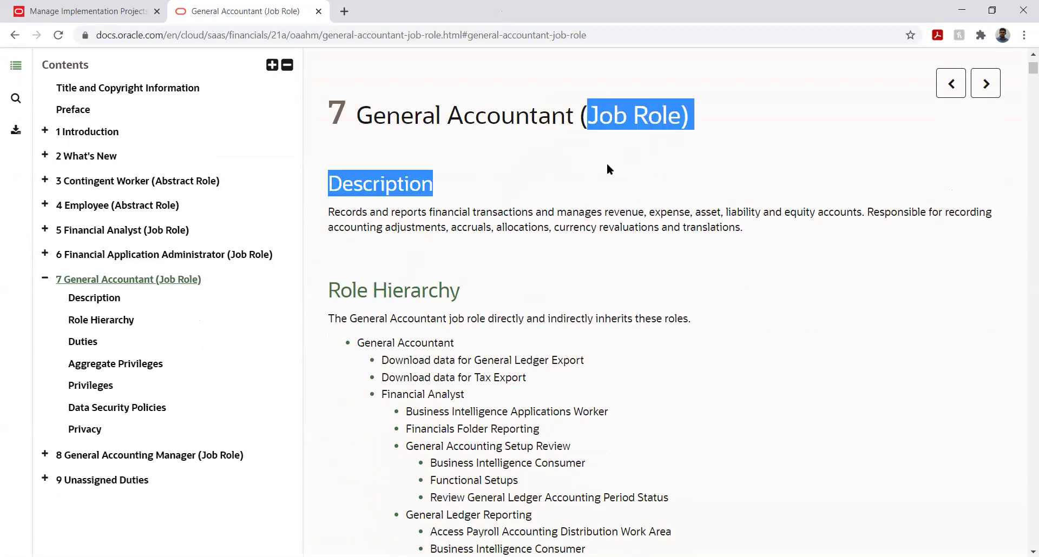
pyautogui.click(568, 140)
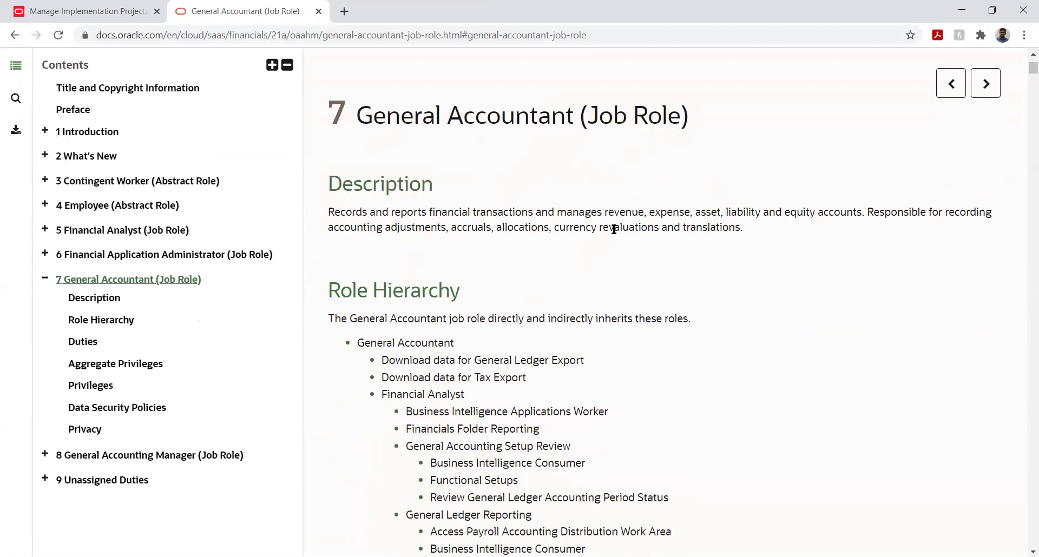
pyautogui.scroll(-10, 651, 216)
pyautogui.scroll(-6, 651, 216)
pyautogui.scroll(13, 653, 216)
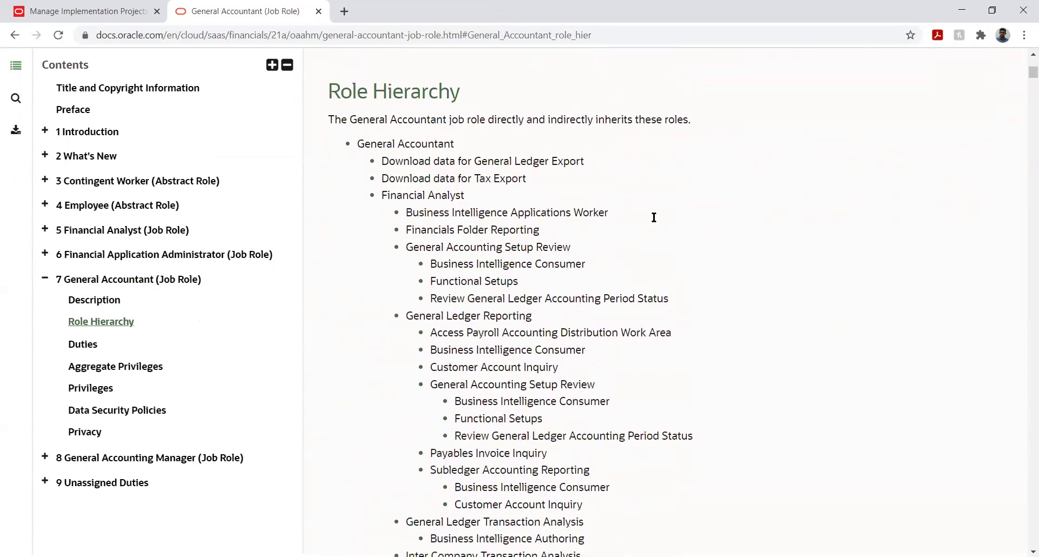
pyautogui.scroll(5, 651, 216)
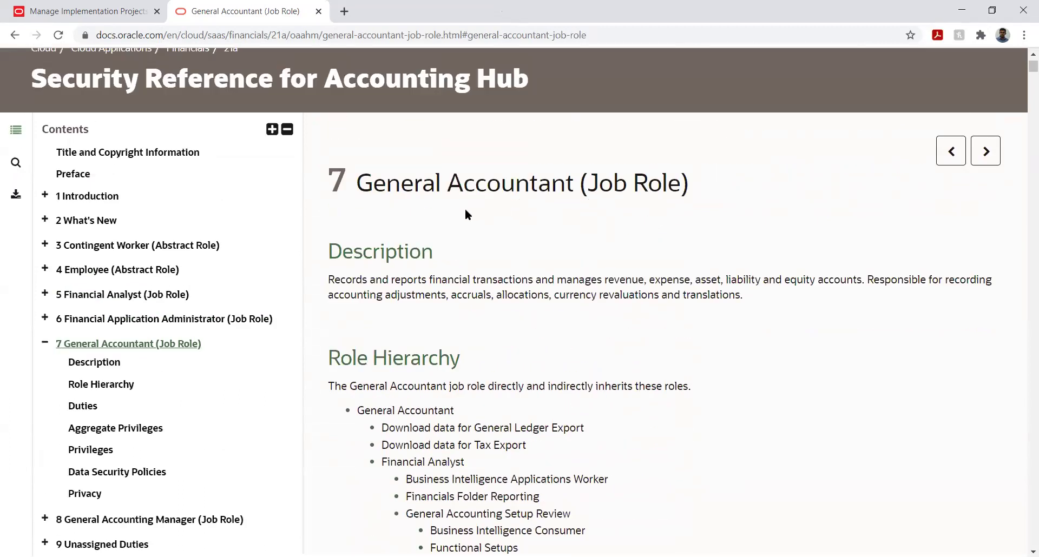
pyautogui.moveTo(331, 279); pyautogui.dragTo(396, 276)
pyautogui.click(466, 291)
# Scroll through the General Accountant chapter and highlight its full role description.
pyautogui.scroll(-5, 434, 323)
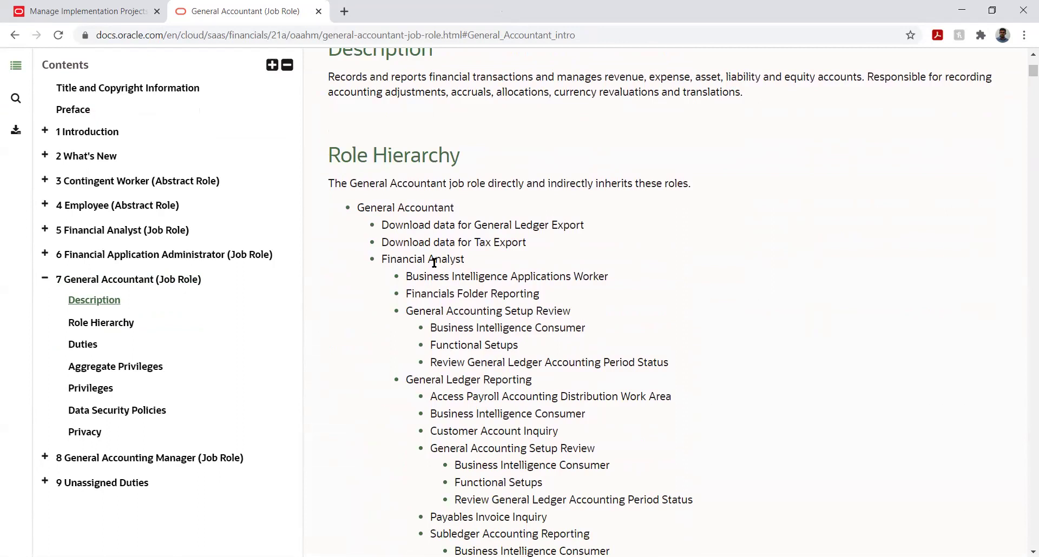
pyautogui.scroll(1, 444, 227)
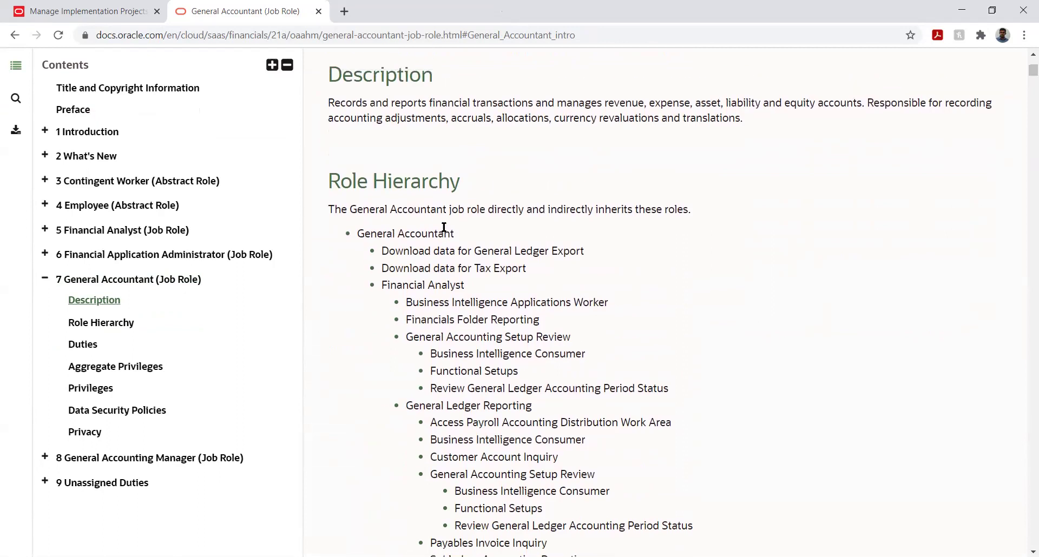
pyautogui.scroll(2, 443, 228)
pyautogui.scroll(-1, 400, 319)
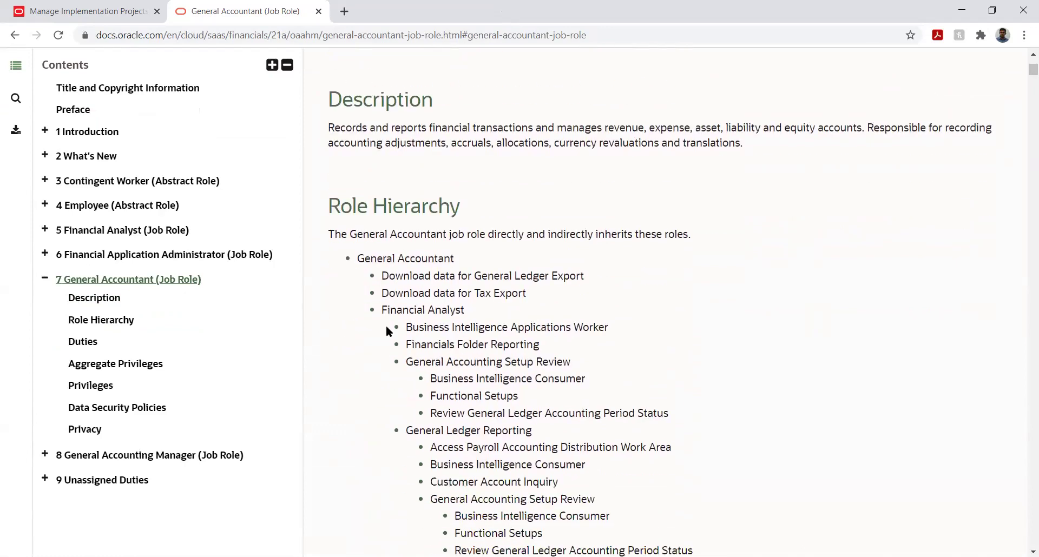
pyautogui.scroll(-20, 387, 325)
pyautogui.scroll(-20, 388, 325)
pyautogui.scroll(5, 389, 325)
pyautogui.scroll(-6, 387, 325)
pyautogui.scroll(-20, 387, 325)
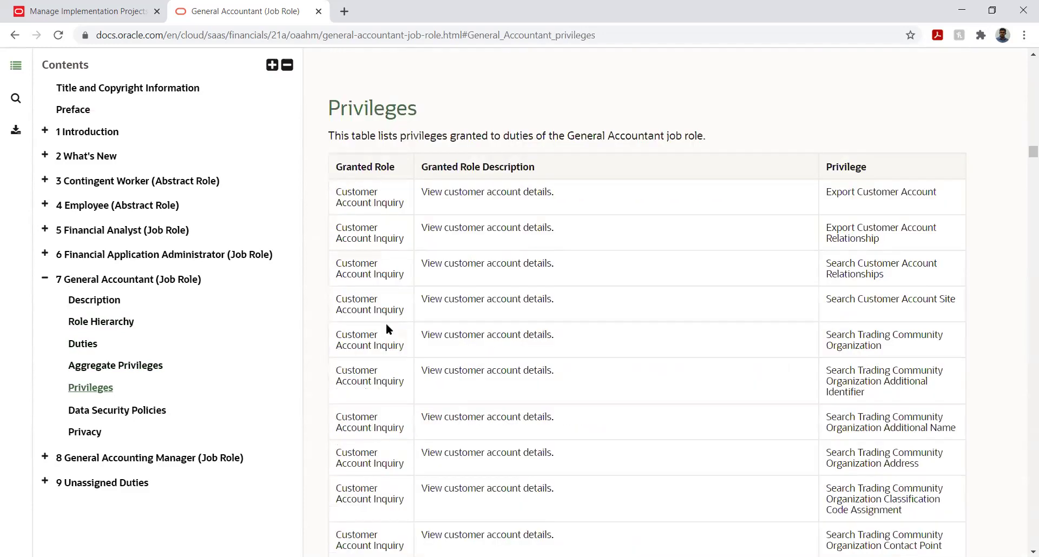
pyautogui.scroll(-10, 386, 328)
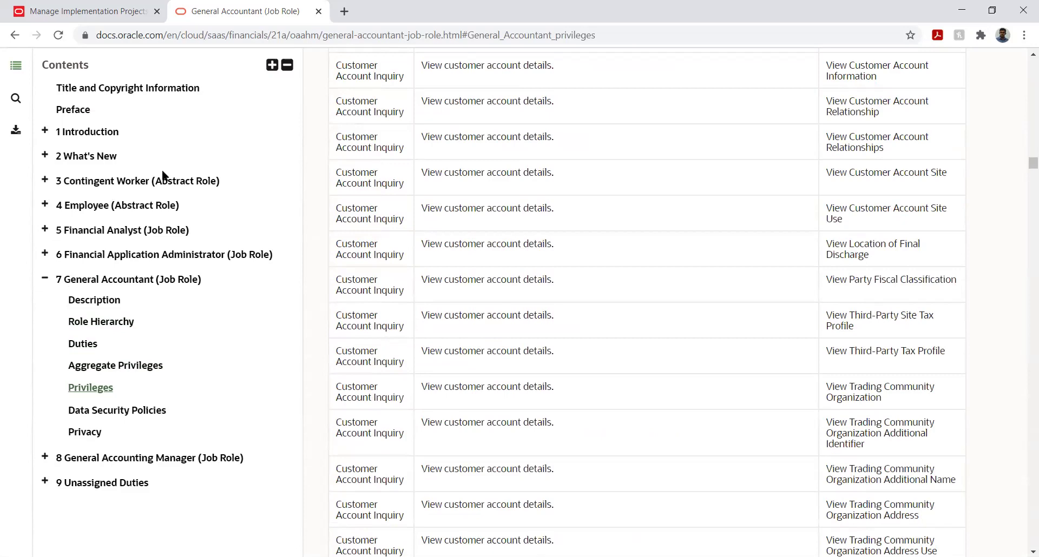
pyautogui.scroll(-3, 396, 357)
pyautogui.scroll(15, 486, 272)
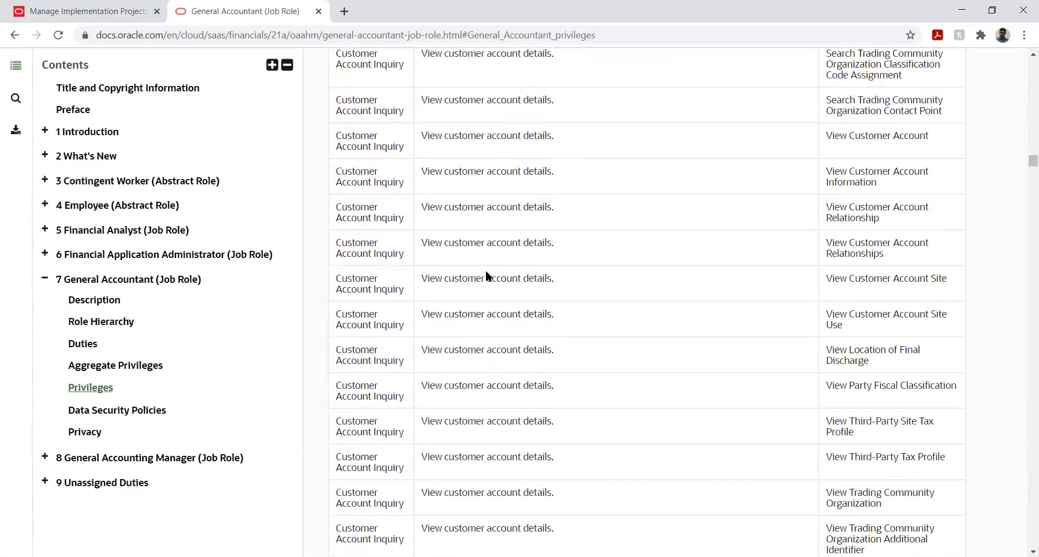
pyautogui.scroll(15, 486, 276)
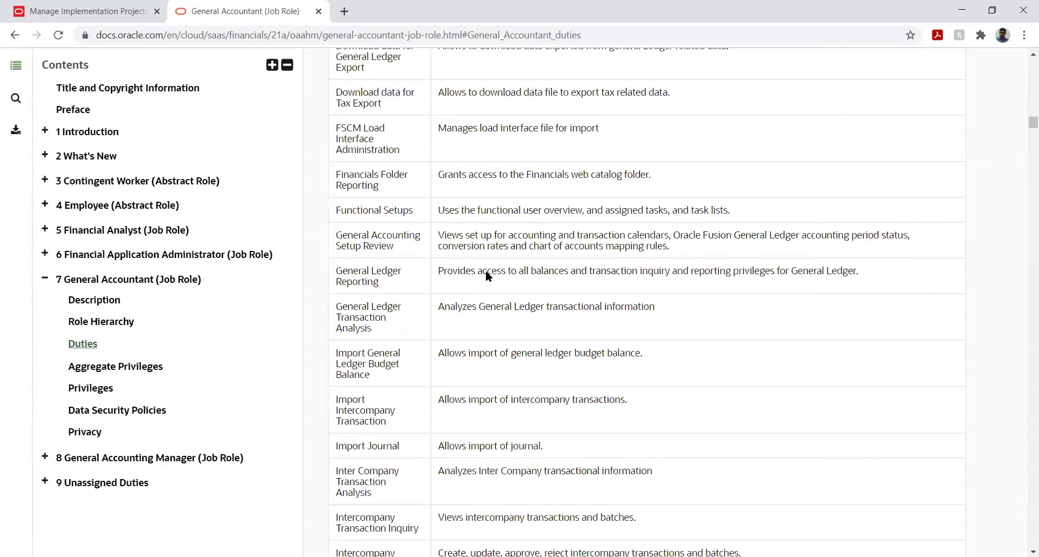
pyautogui.scroll(10, 487, 273)
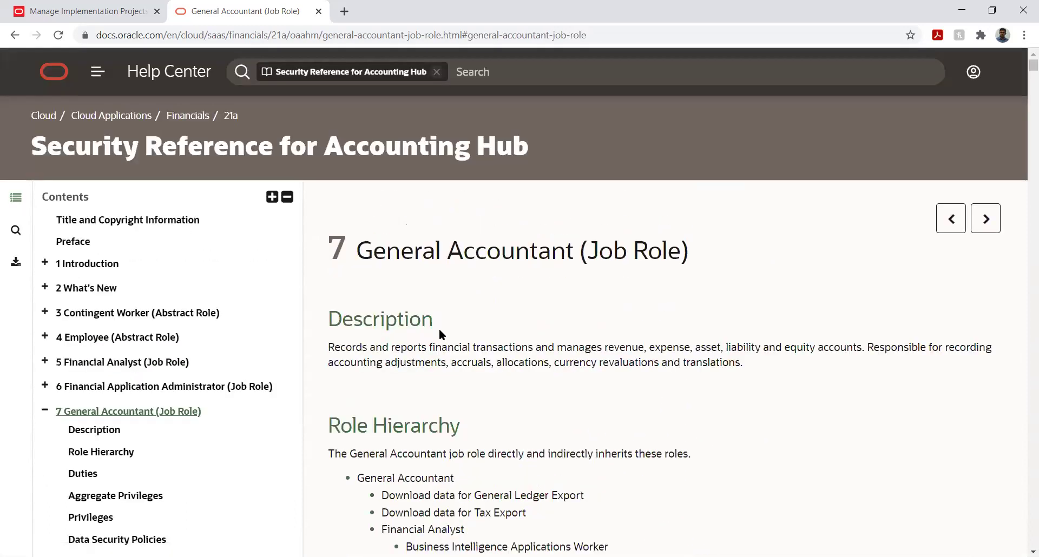
pyautogui.scroll(-1, 440, 329)
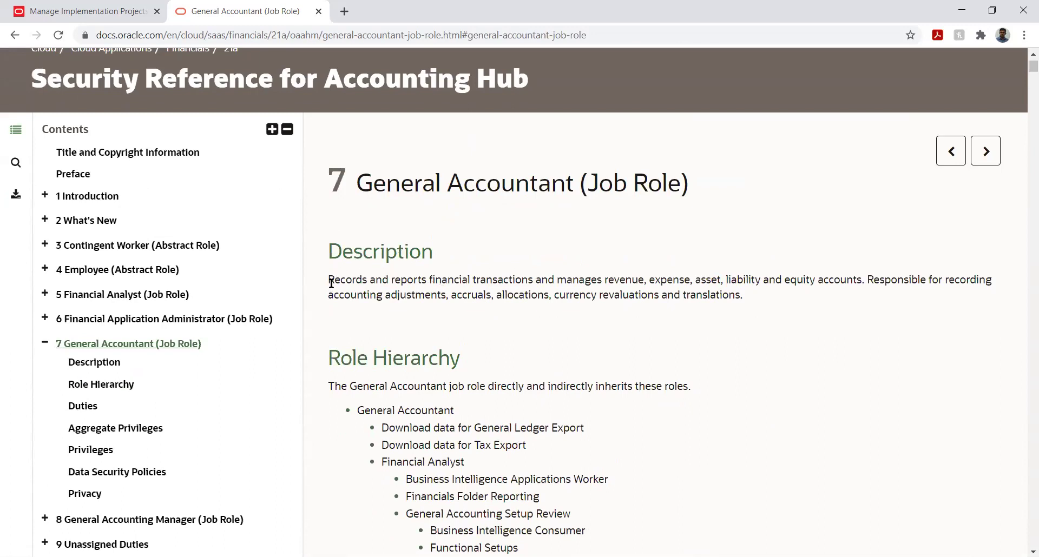
pyautogui.moveTo(329, 281); pyautogui.dragTo(736, 299)
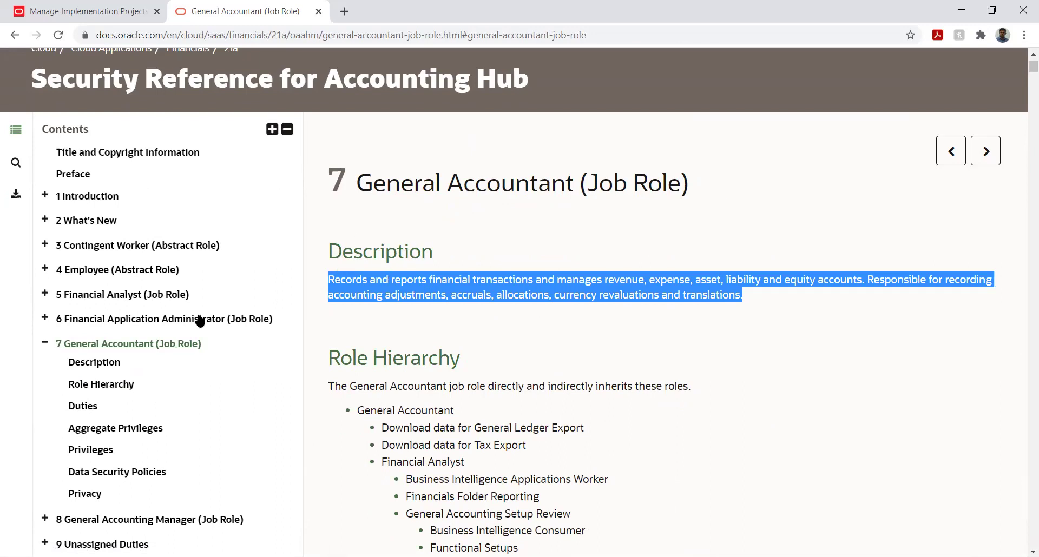
# Open chapter 5 Financial Analyst (Job Role), glance at chapter 6, then return to chapter 5.
pyautogui.click(109, 298)
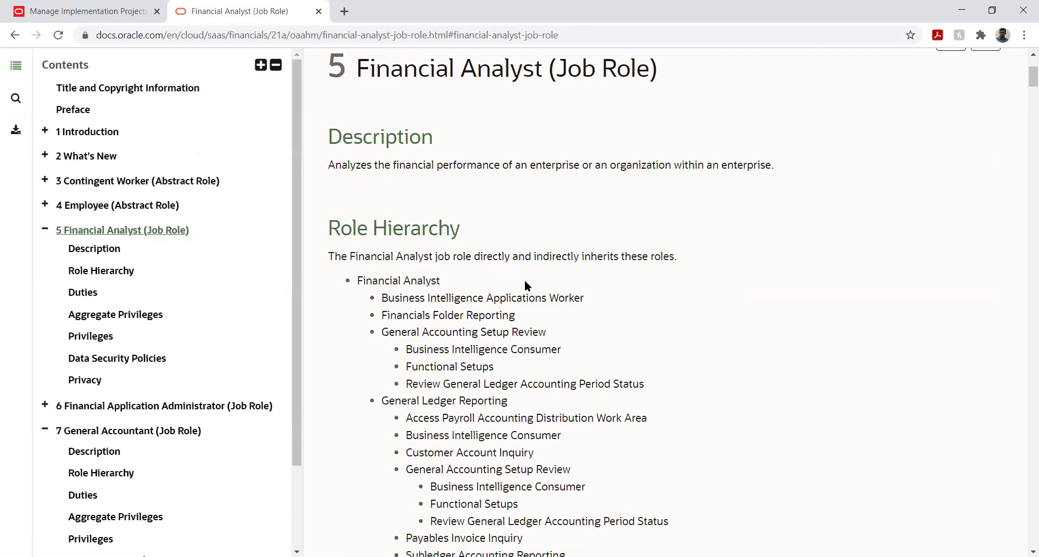
pyautogui.scroll(3, 525, 281)
pyautogui.scroll(-1, 523, 280)
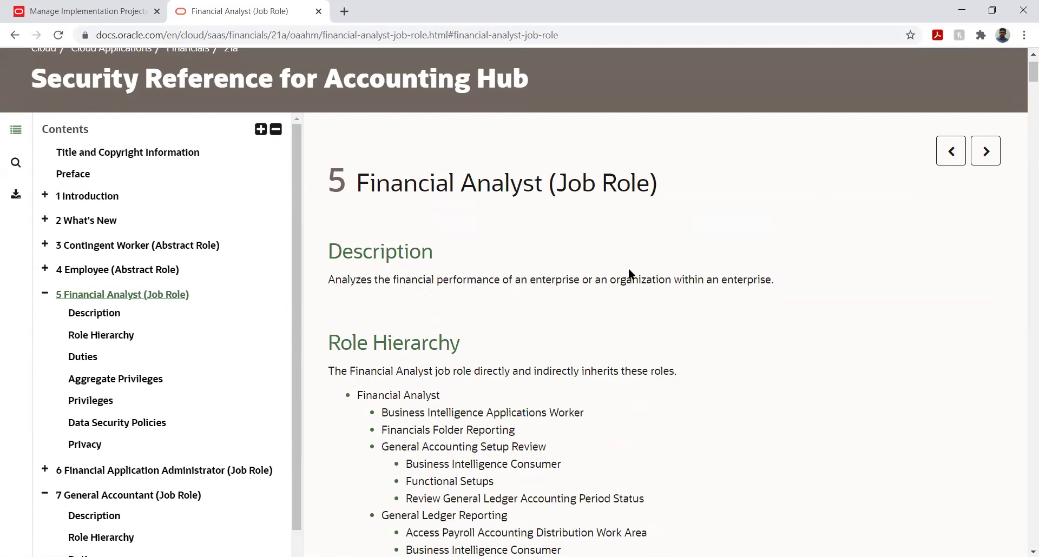
pyautogui.scroll(-5, 201, 320)
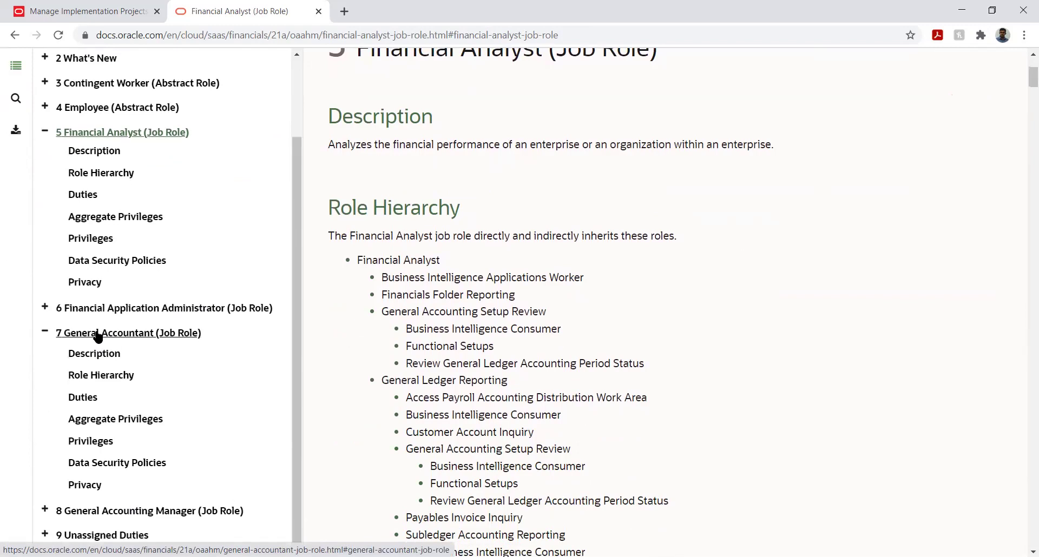
pyautogui.scroll(2, 98, 332)
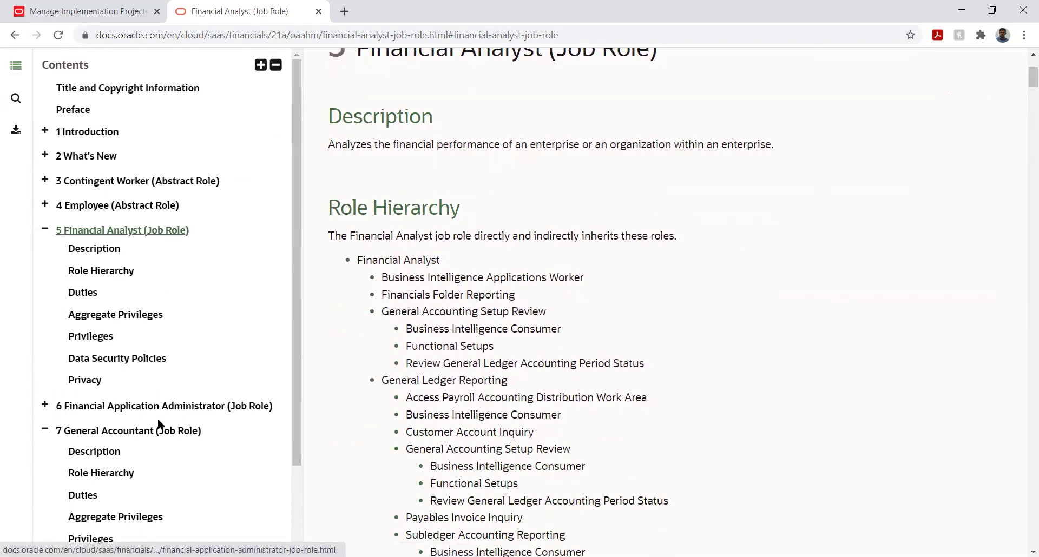
pyautogui.click(106, 410)
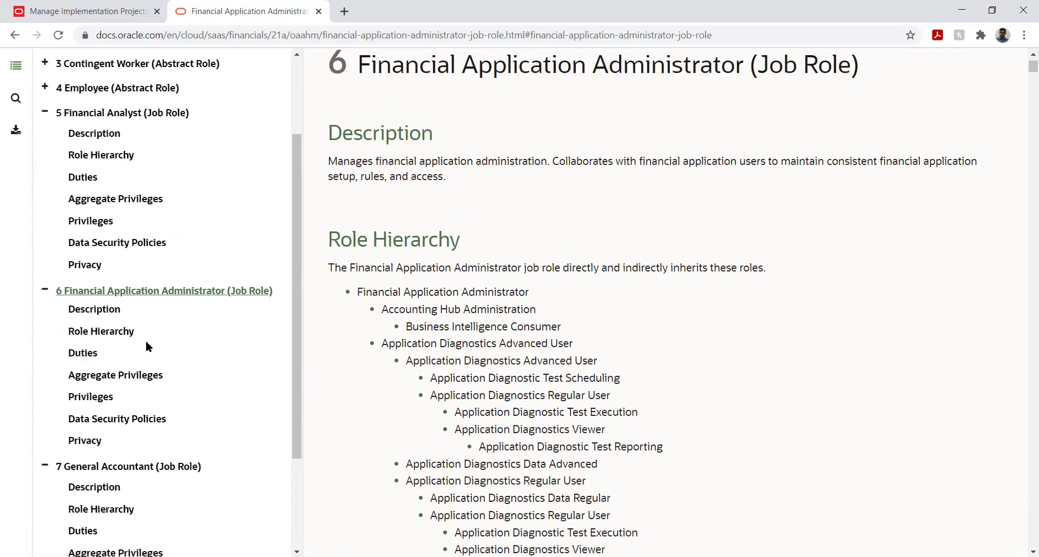
pyautogui.click(72, 112)
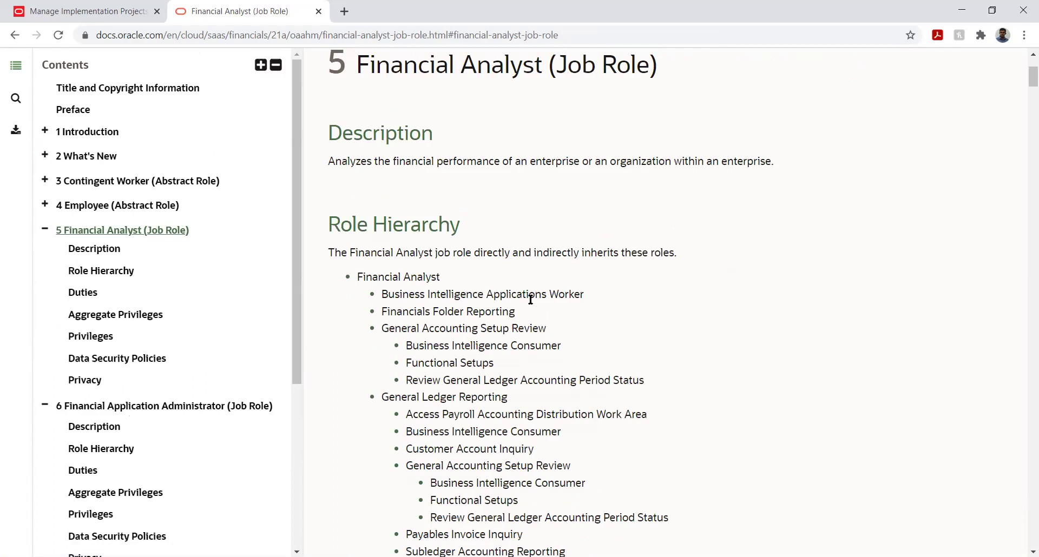
# Highlight the Financial Analyst title, description and Role Hierarchy heading.
pyautogui.scroll(2, 575, 313)
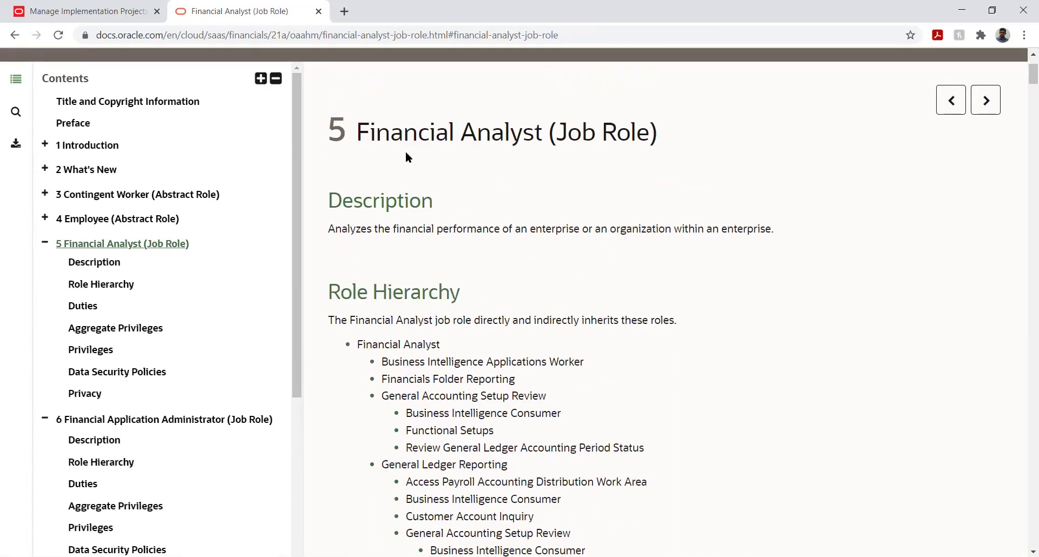
pyautogui.moveTo(358, 133); pyautogui.dragTo(537, 156)
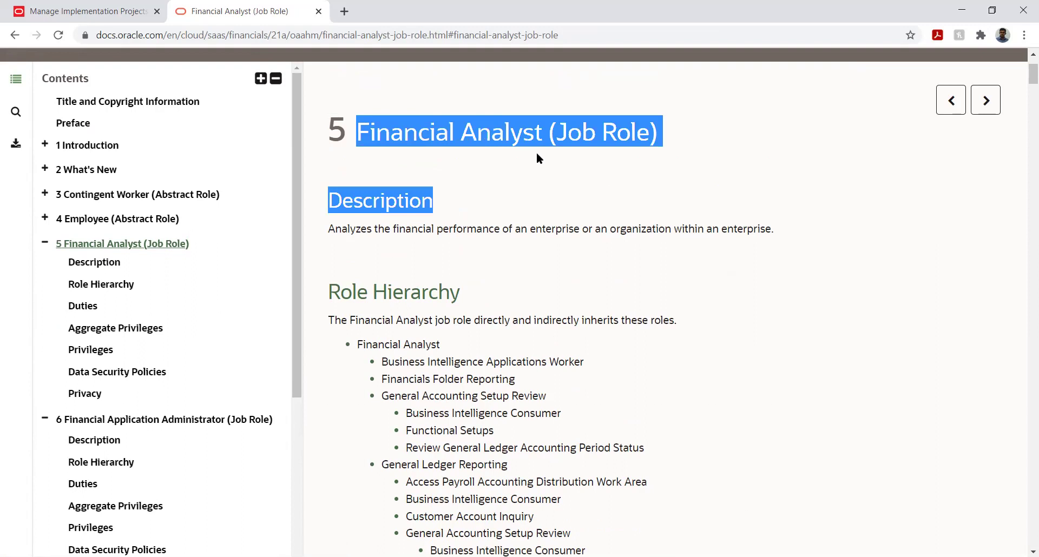
pyautogui.click(352, 252)
pyautogui.moveTo(331, 229); pyautogui.dragTo(563, 283)
pyautogui.click(563, 283)
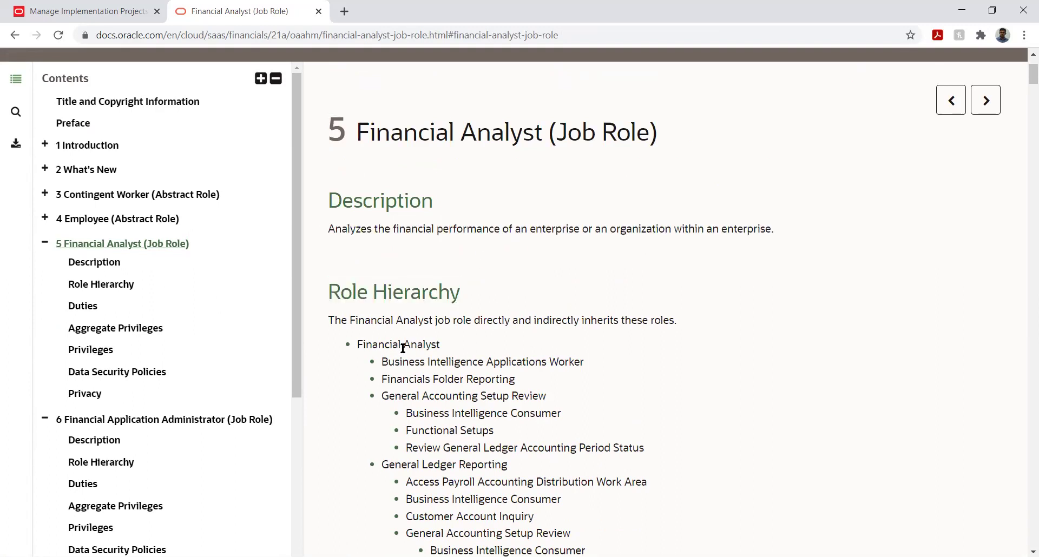
pyautogui.moveTo(332, 286); pyautogui.dragTo(470, 289)
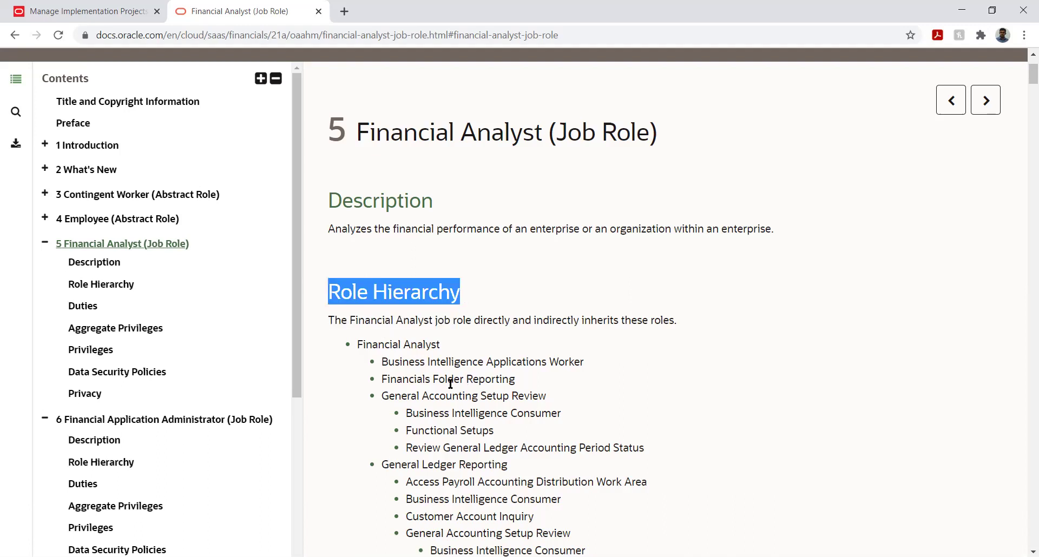
pyautogui.scroll(-1, 442, 383)
pyautogui.scroll(-3, 442, 384)
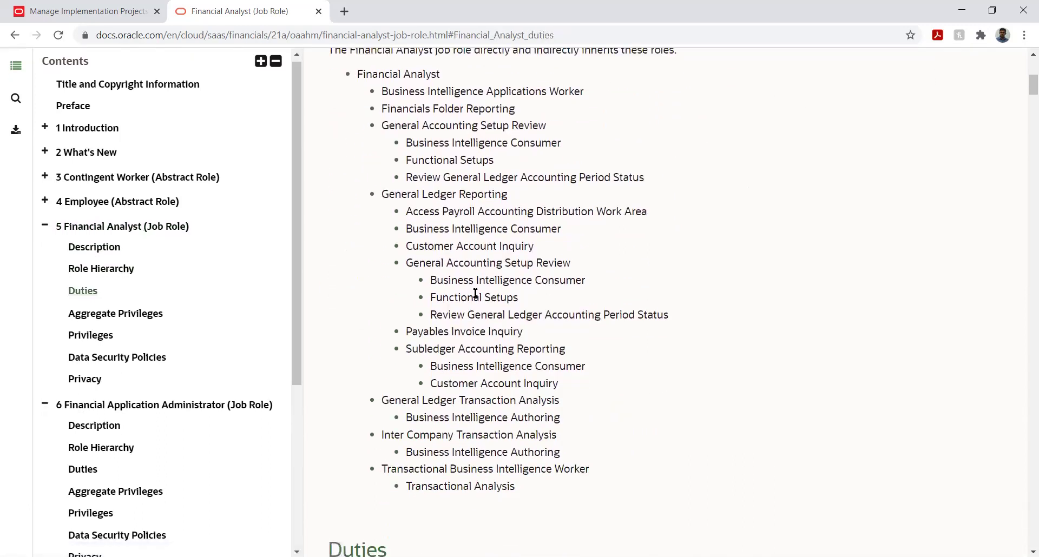
pyautogui.scroll(-3, 442, 305)
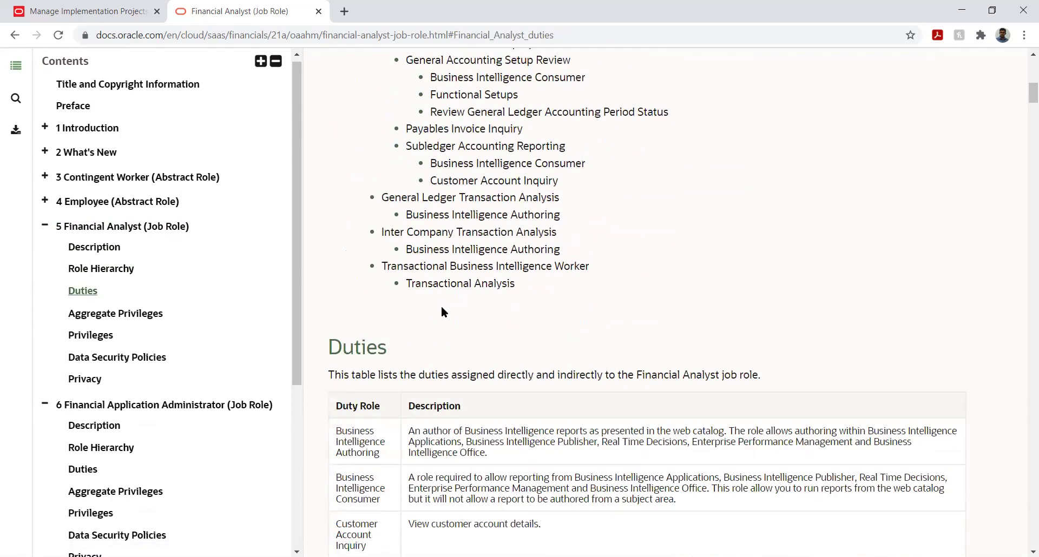
pyautogui.scroll(6, 440, 311)
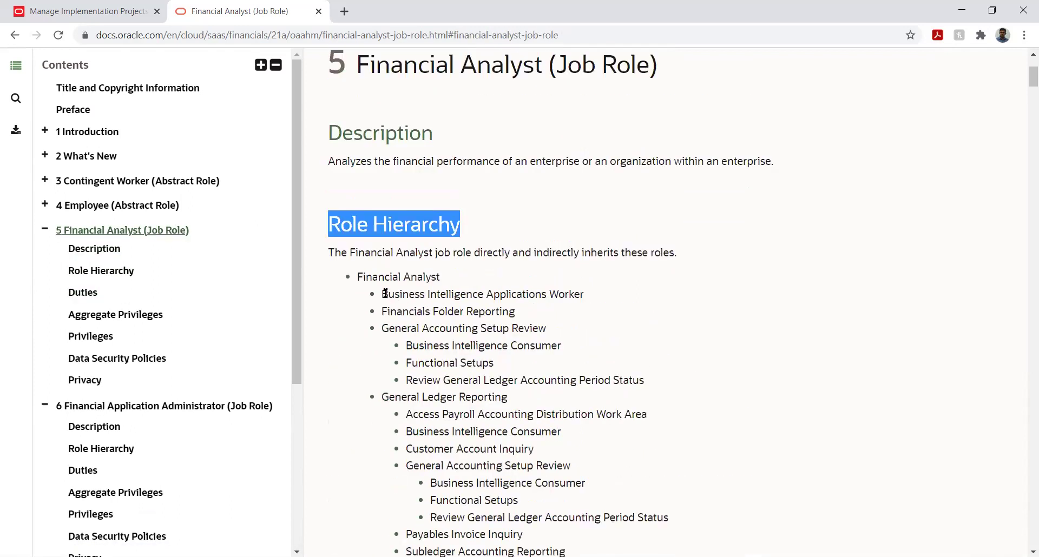
# Review the inherited roles and duties, then close the documentation tab.
pyautogui.moveTo(385, 294); pyautogui.dragTo(547, 314)
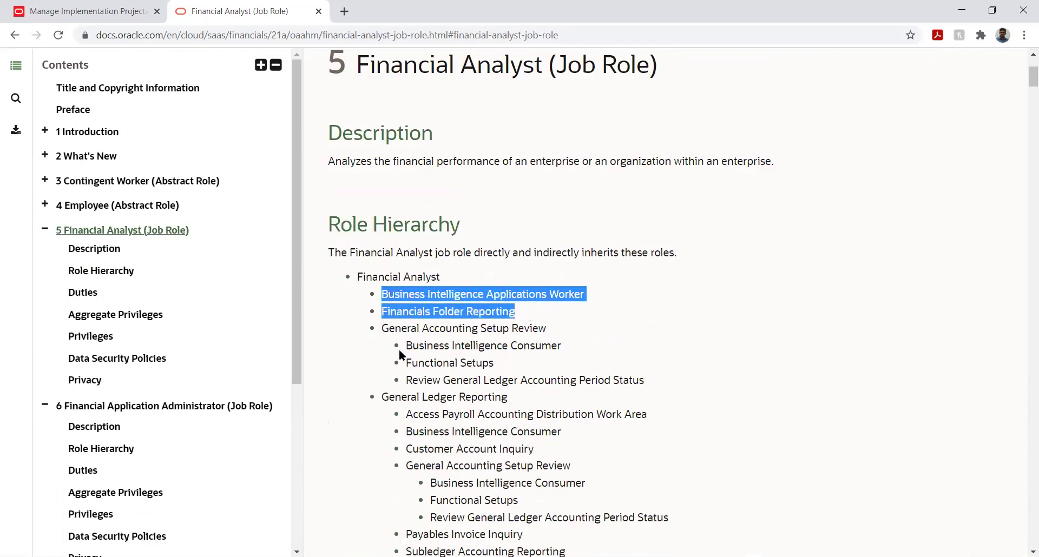
pyautogui.scroll(-10, 361, 342)
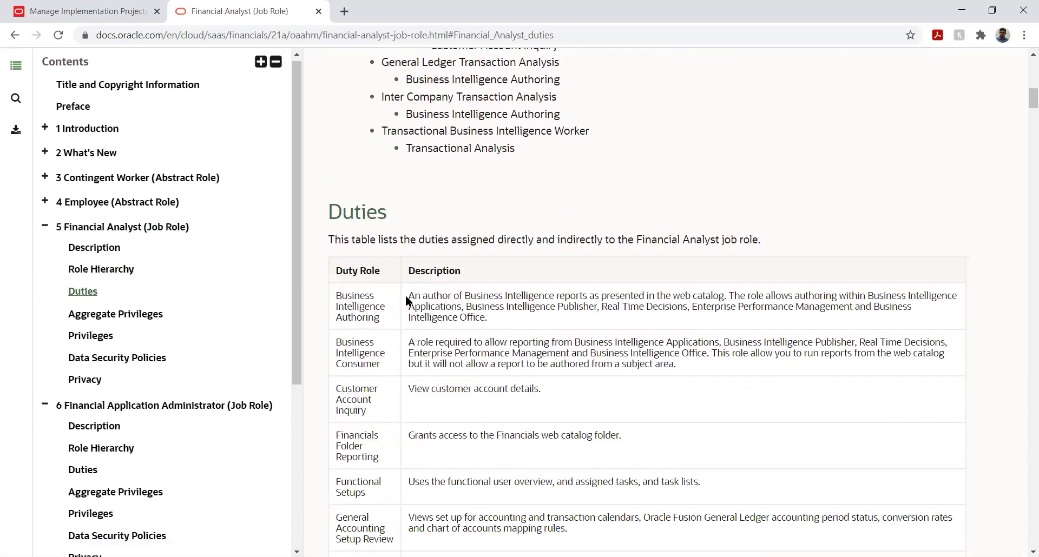
pyautogui.moveTo(407, 299); pyautogui.dragTo(421, 296)
pyautogui.scroll(-1, 499, 340)
pyautogui.scroll(-15, 498, 339)
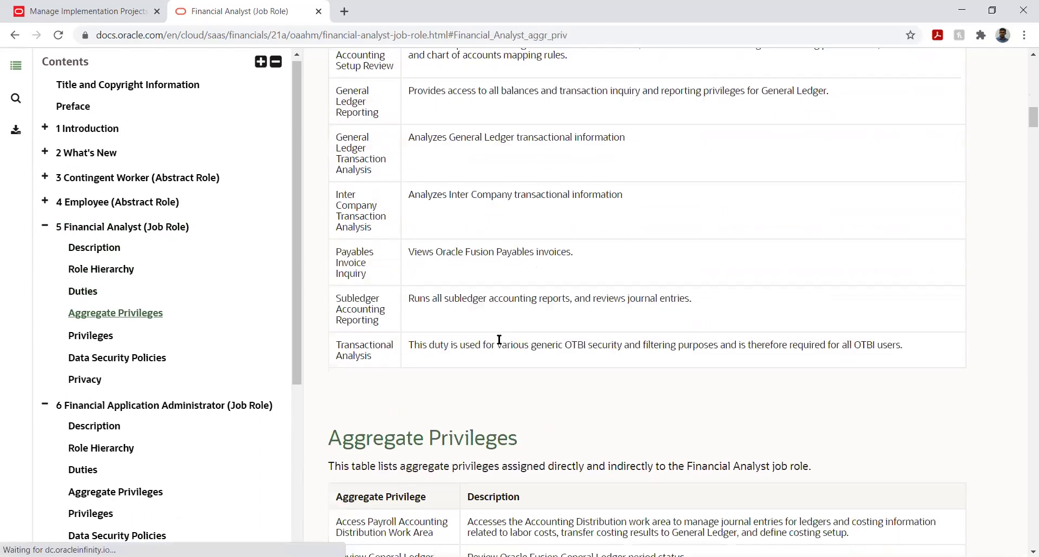
pyautogui.scroll(-3, 498, 342)
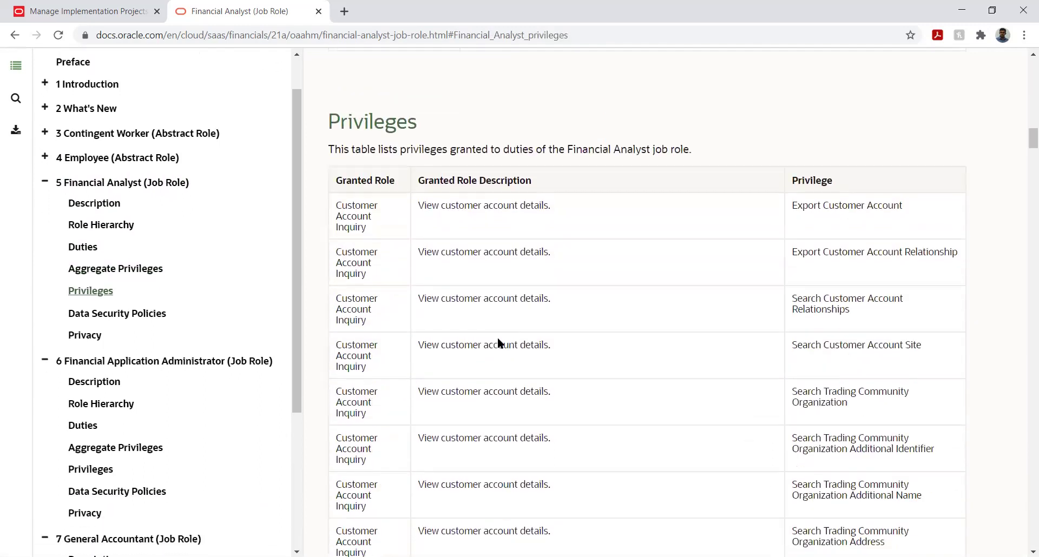
pyautogui.scroll(10, 498, 343)
pyautogui.scroll(15, 493, 329)
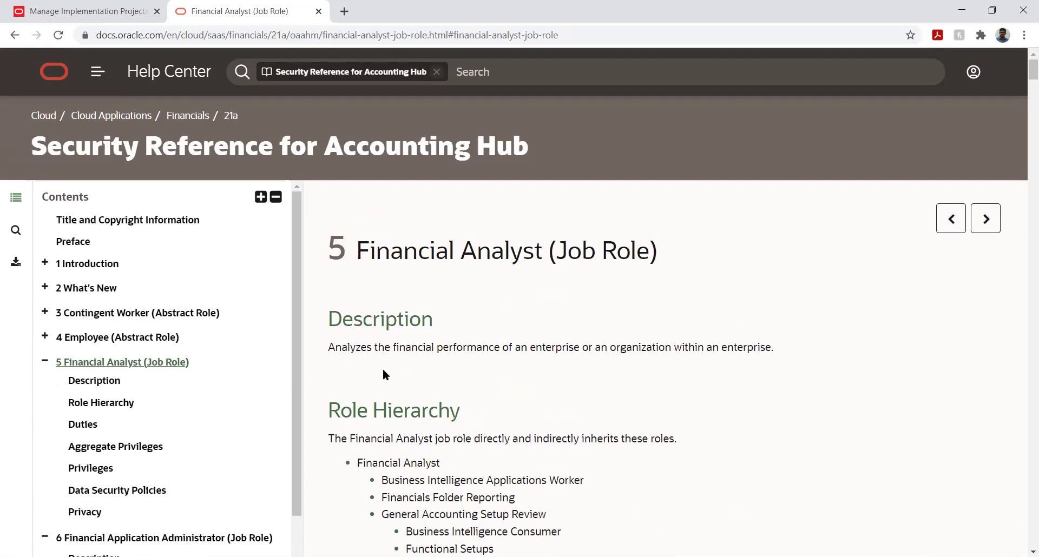
pyautogui.click(318, 11)
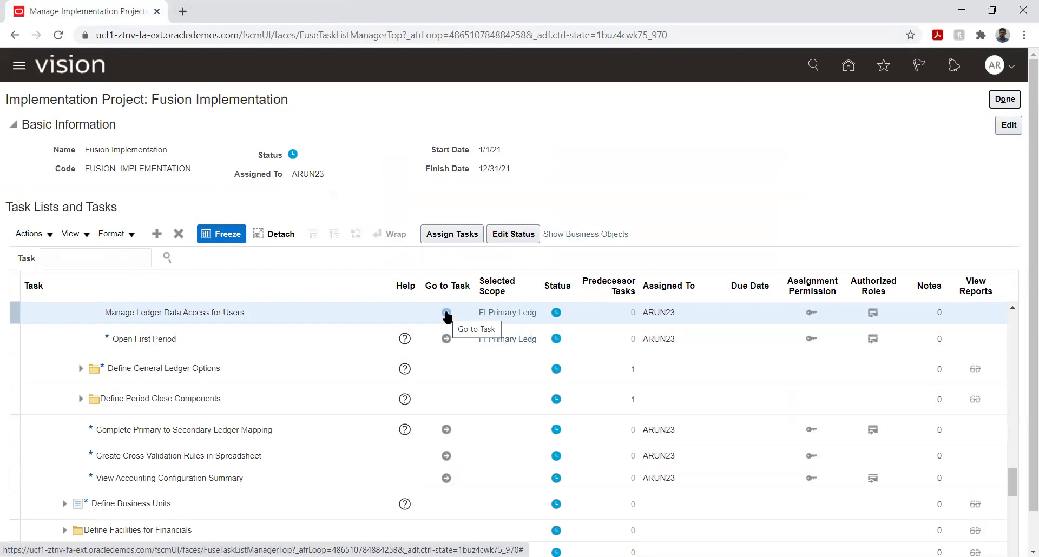
# Launch the Manage Ledger Data Access for Users task for FI Primary Ledger.
pyautogui.click(446, 314)
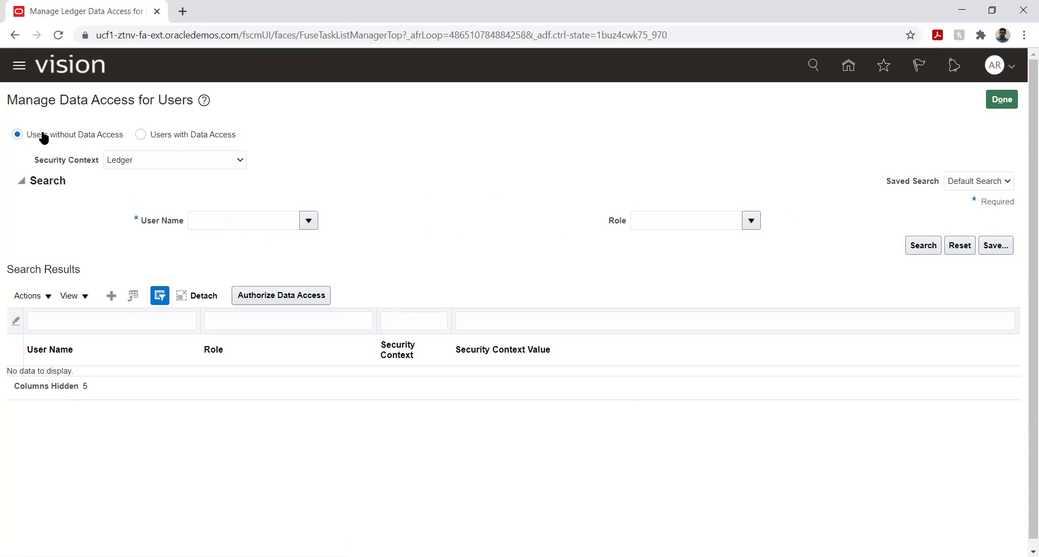
# Search Ledger-context users with data access for the chosen user name, finding no existing grants.
pyautogui.click(140, 135)
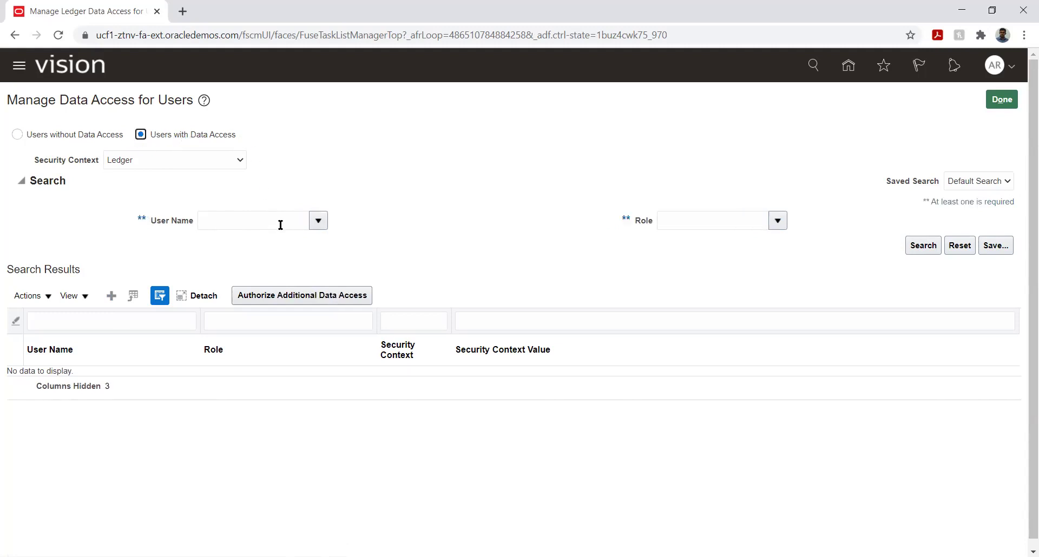
pyautogui.click(300, 220)
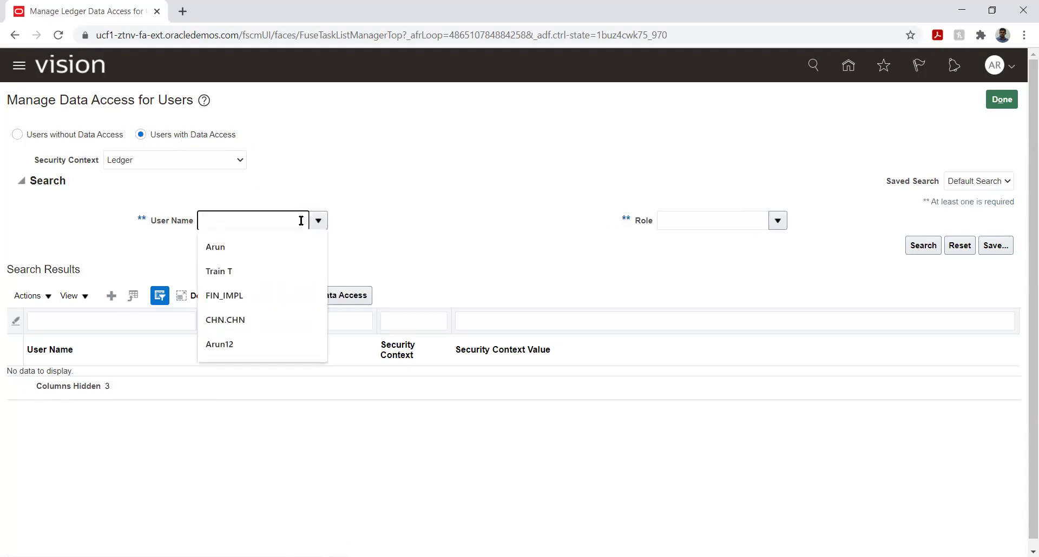
pyautogui.write('arun23')
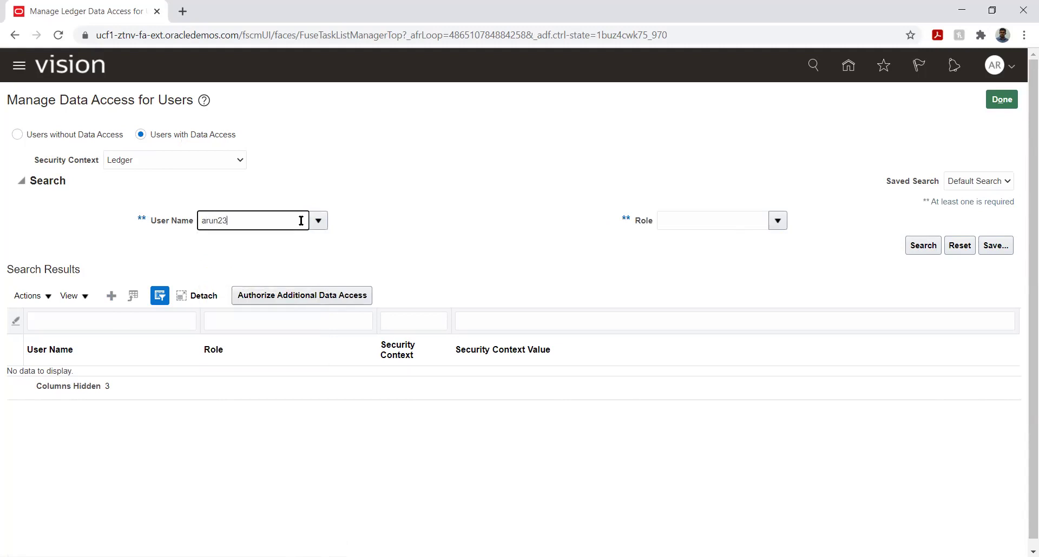
pyautogui.click(318, 220)
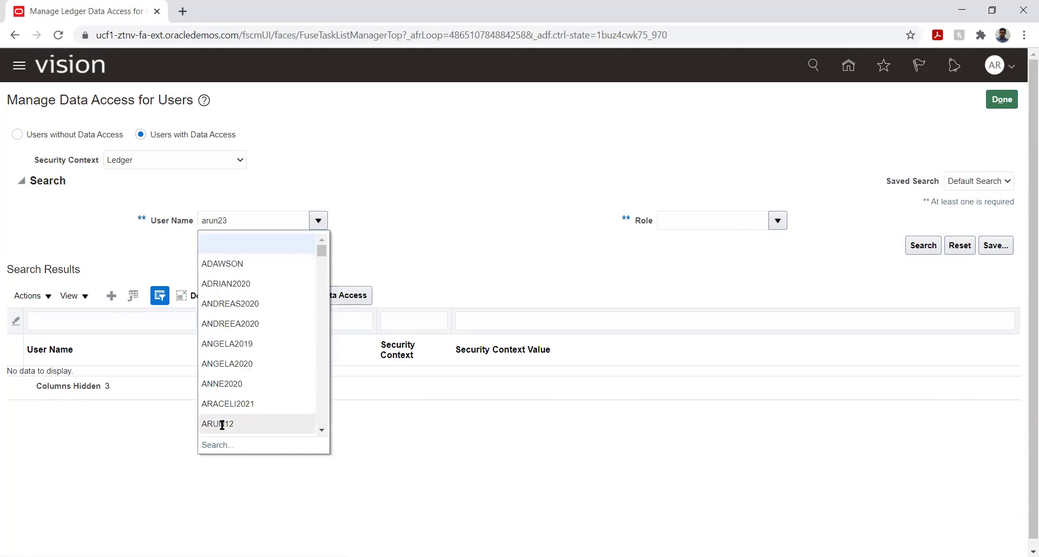
pyautogui.click(211, 445)
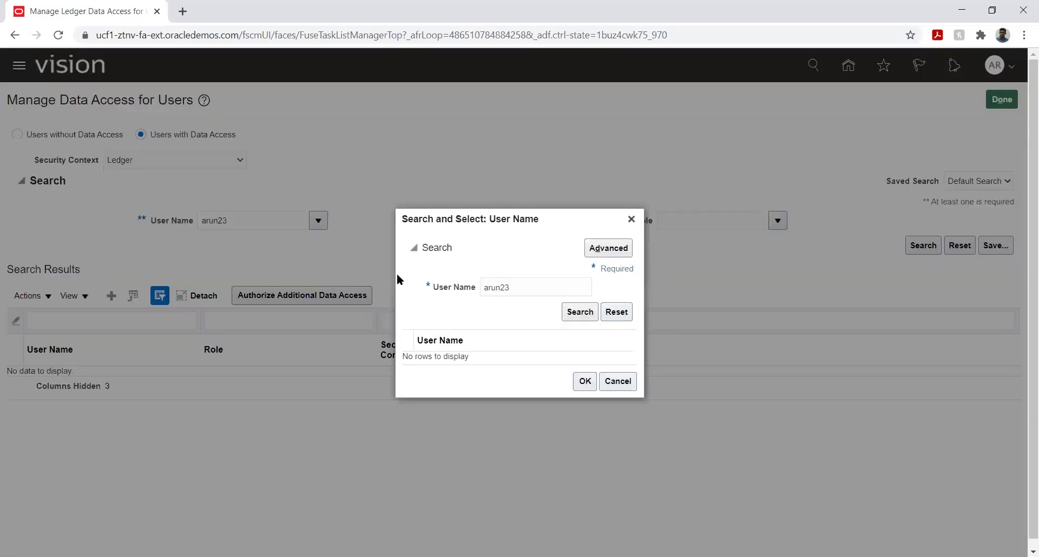
pyautogui.click(577, 314)
pyautogui.click(497, 363)
pyautogui.click(574, 386)
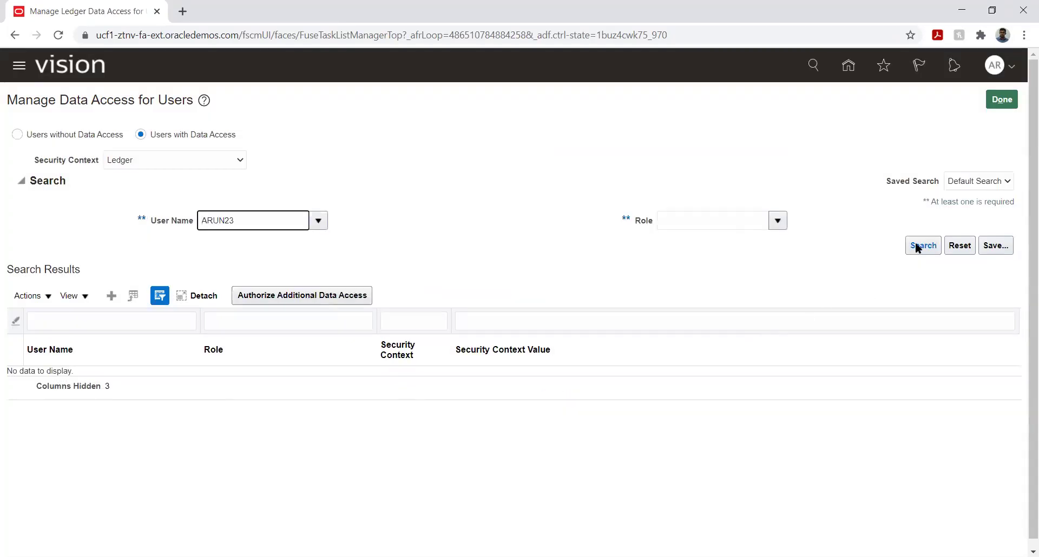
pyautogui.click(918, 246)
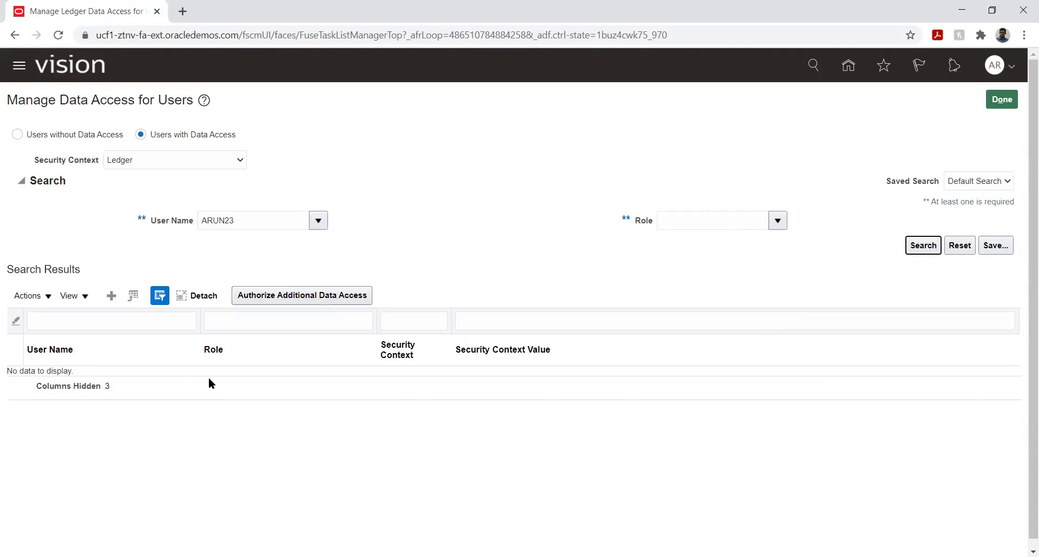
# Add a new data access row for the user with the General Accountant role.
pyautogui.click(109, 295)
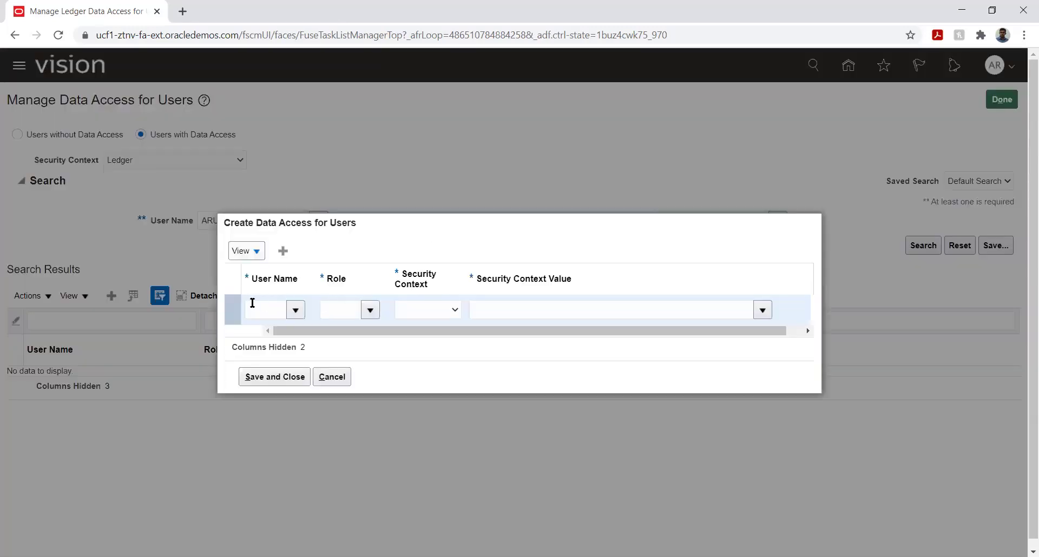
pyautogui.click(255, 307)
pyautogui.write('arun23')
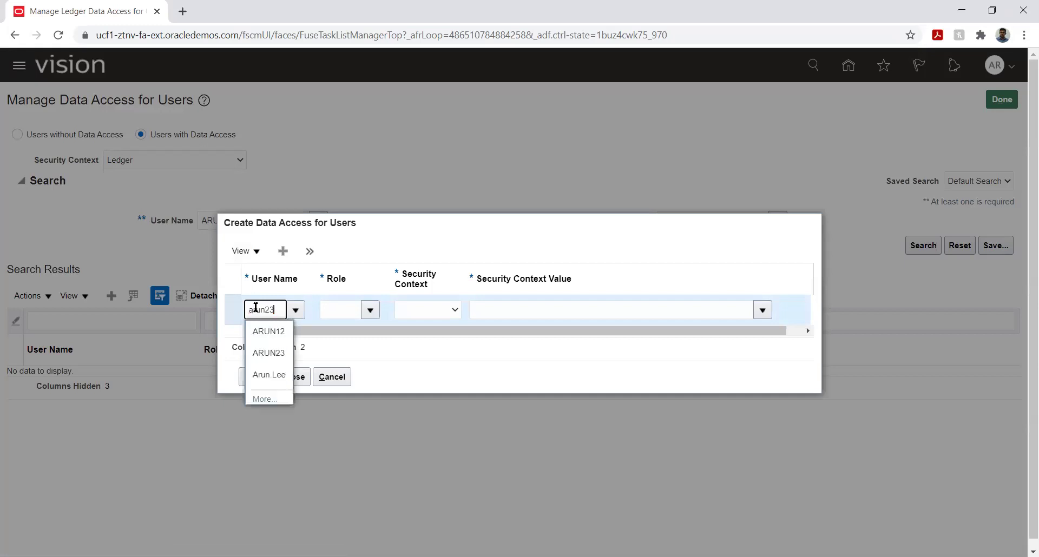
pyautogui.click(265, 327)
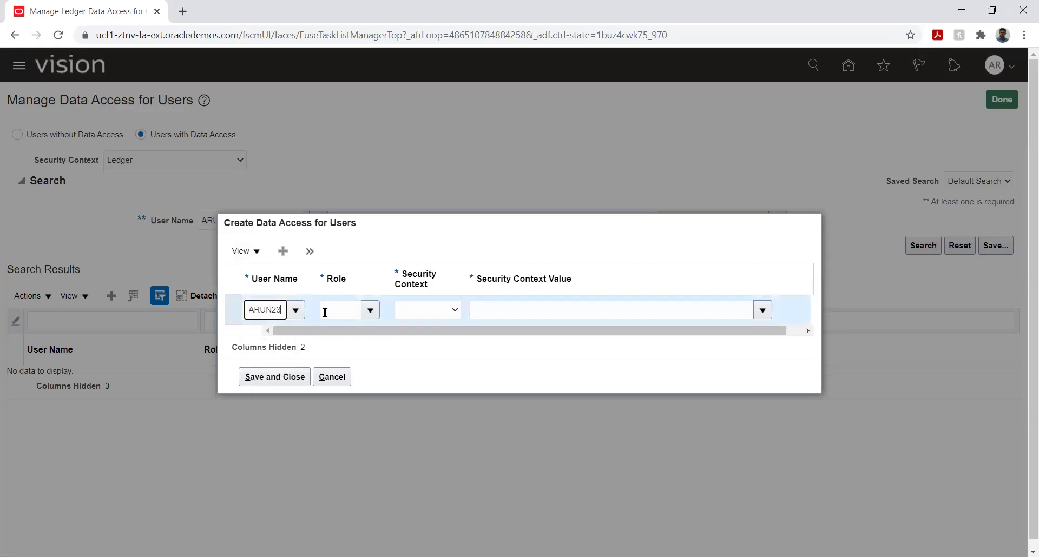
pyautogui.click(349, 309)
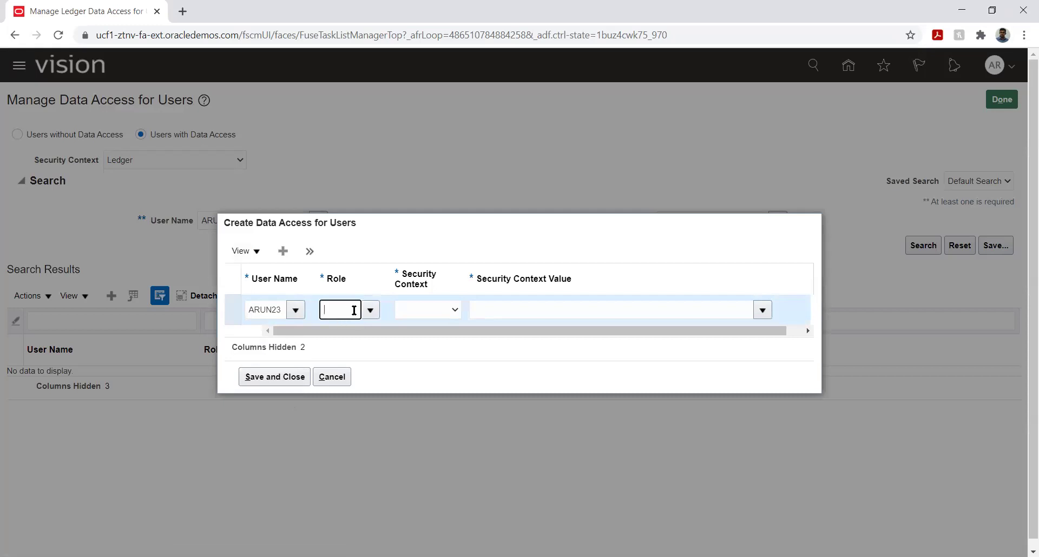
pyautogui.click(370, 311)
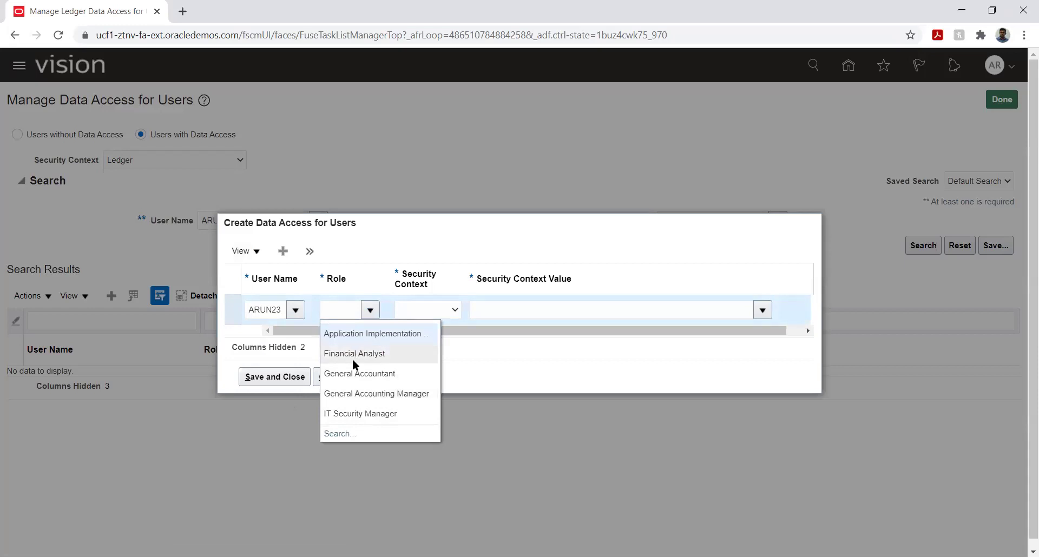
pyautogui.click(351, 372)
# Set the row's security context to Data access set with value FI Primary Ledger.
pyautogui.click(439, 312)
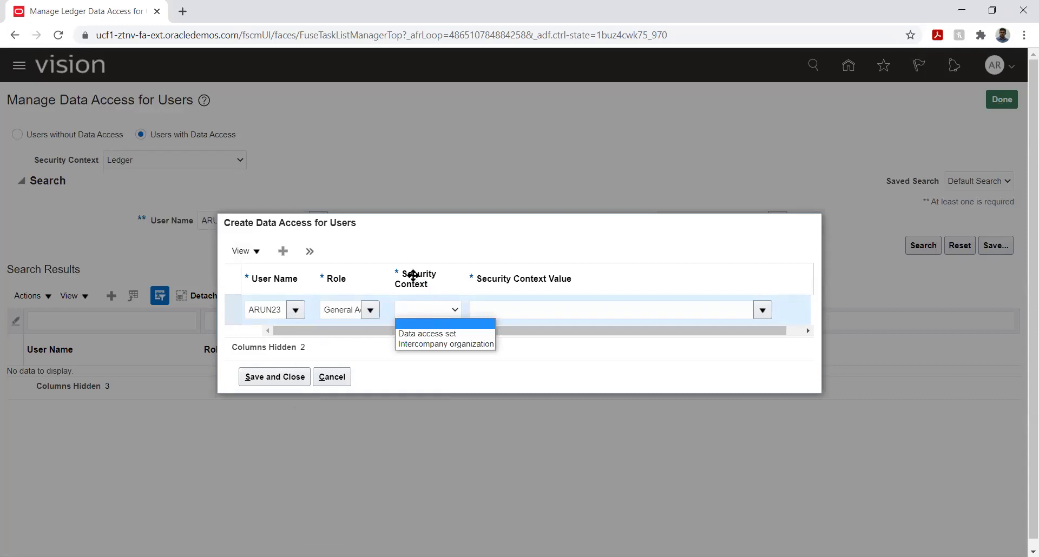
pyautogui.click(438, 334)
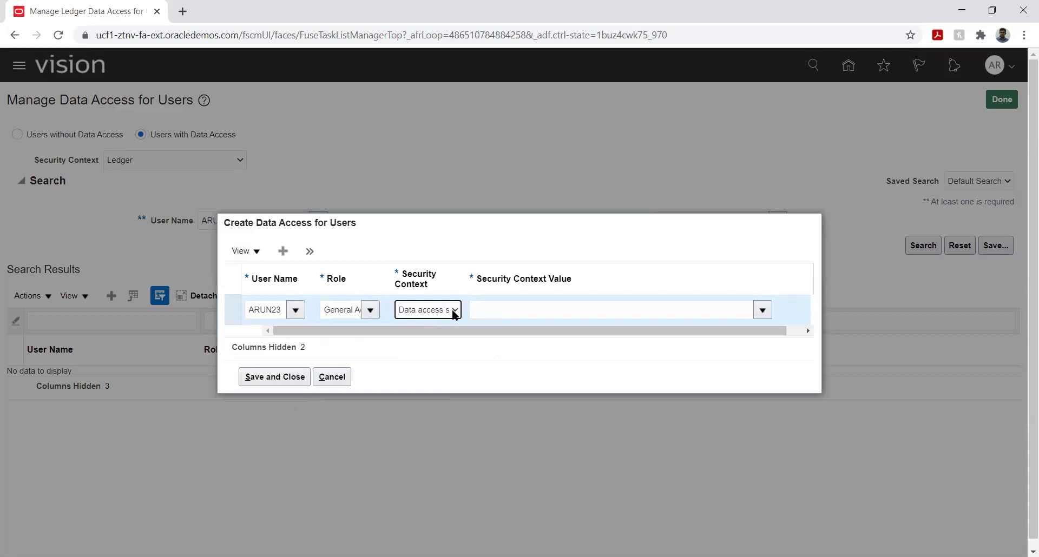
pyautogui.click(454, 311)
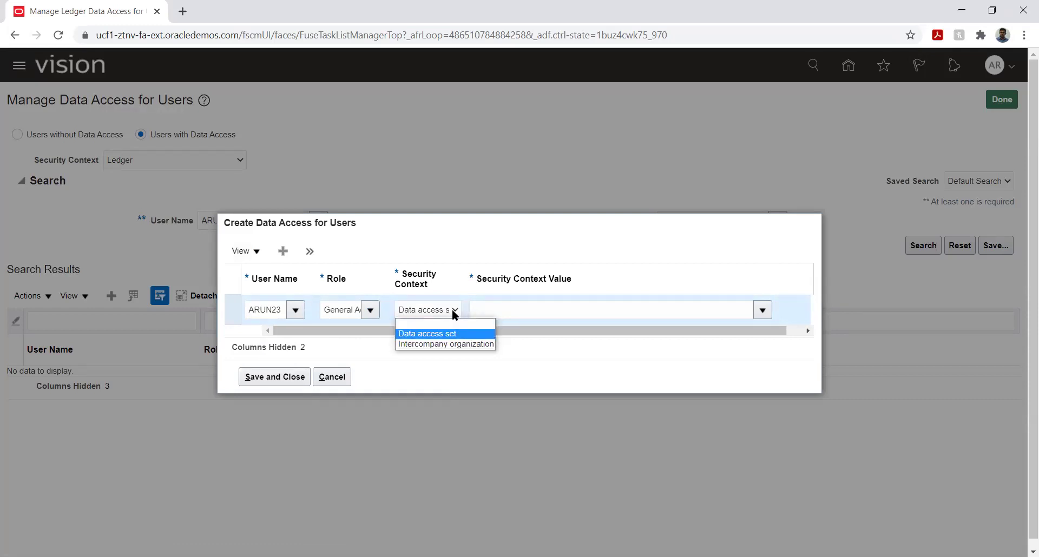
pyautogui.click(452, 310)
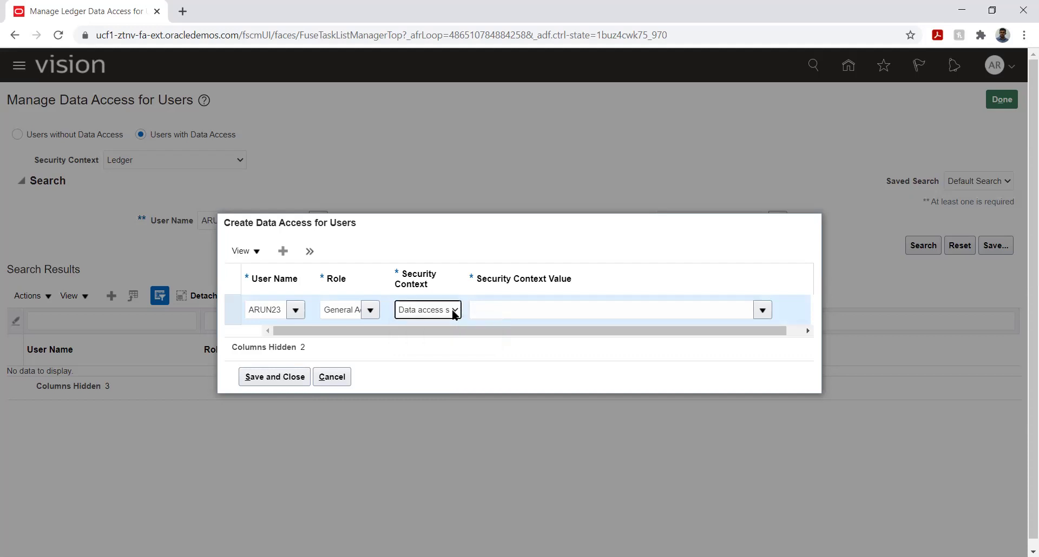
pyautogui.click(587, 313)
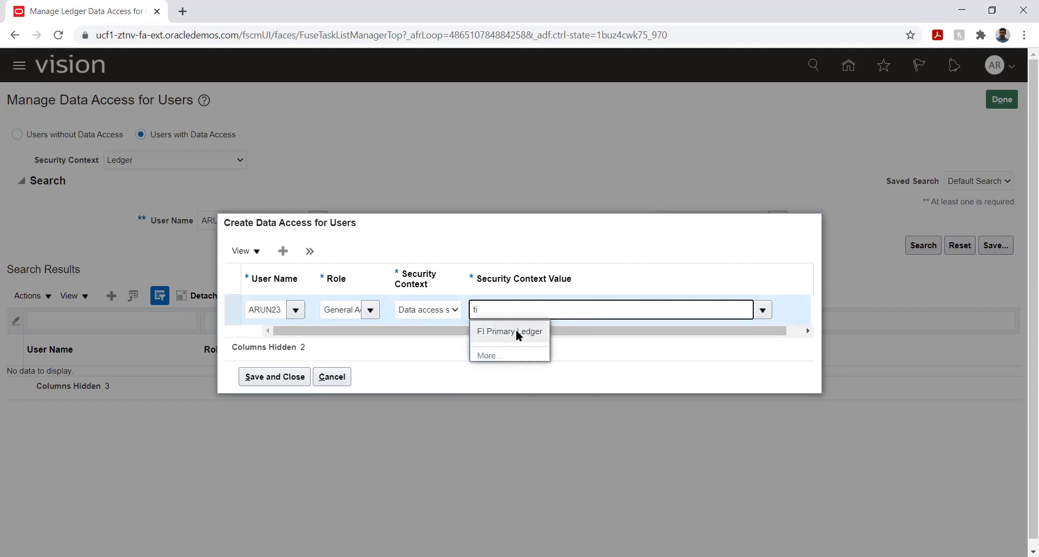
pyautogui.click(516, 331)
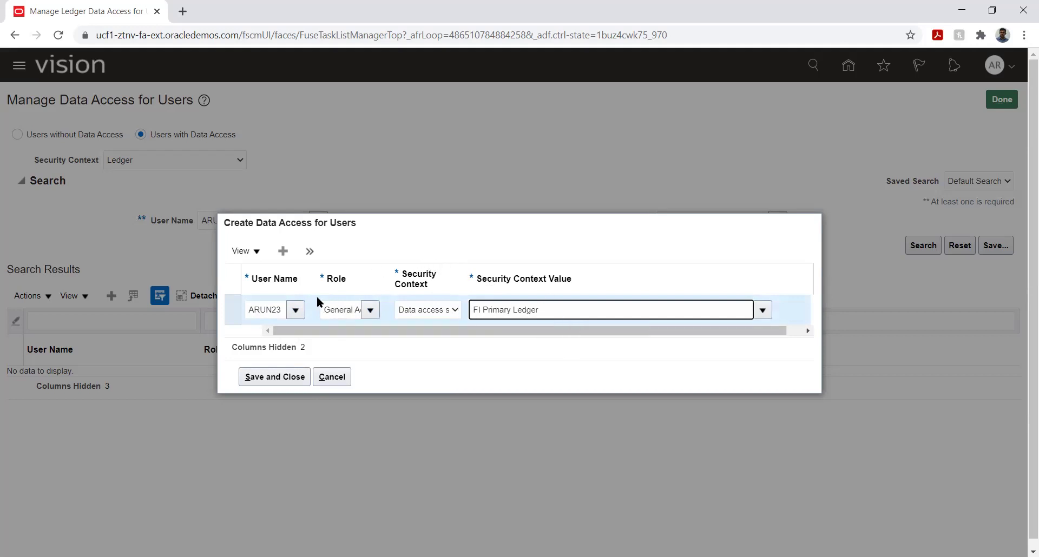
pyautogui.click(282, 251)
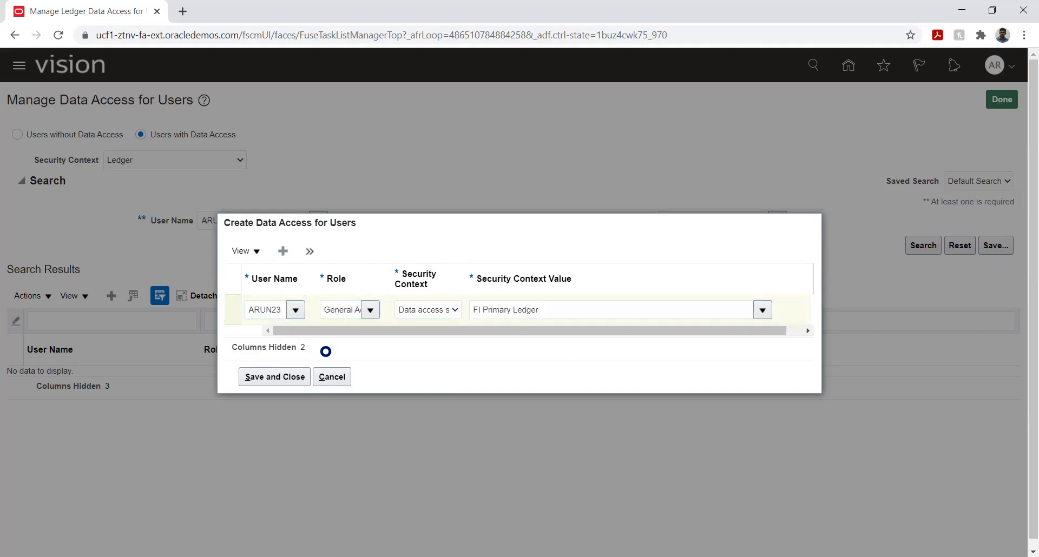
# Fill a second row for the user: General Accounting Manager, Data access set, FI Primary Ledger.
pyautogui.click(274, 301)
pyautogui.write('arun')
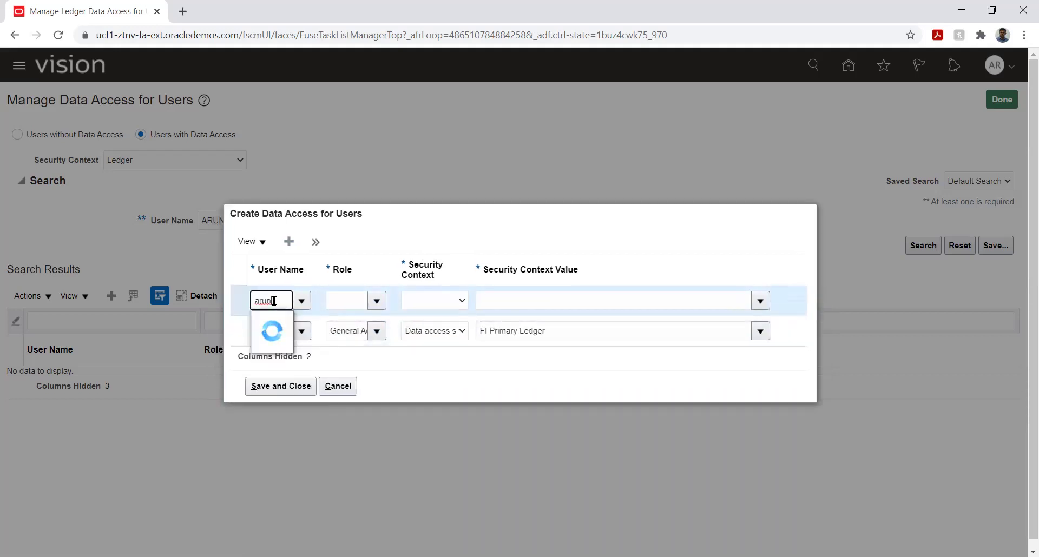
pyautogui.write('1')
pyautogui.click(269, 322)
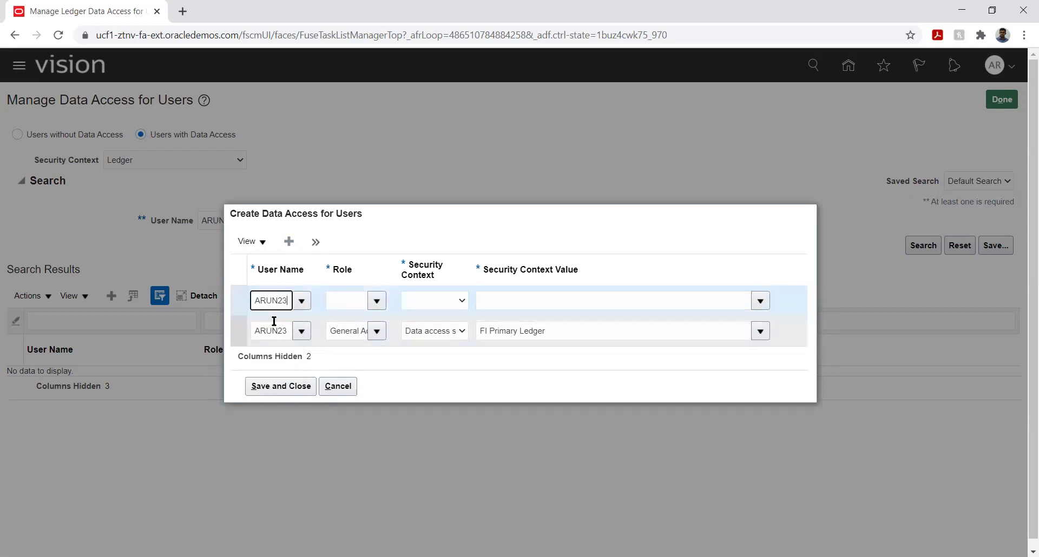
pyautogui.click(352, 300)
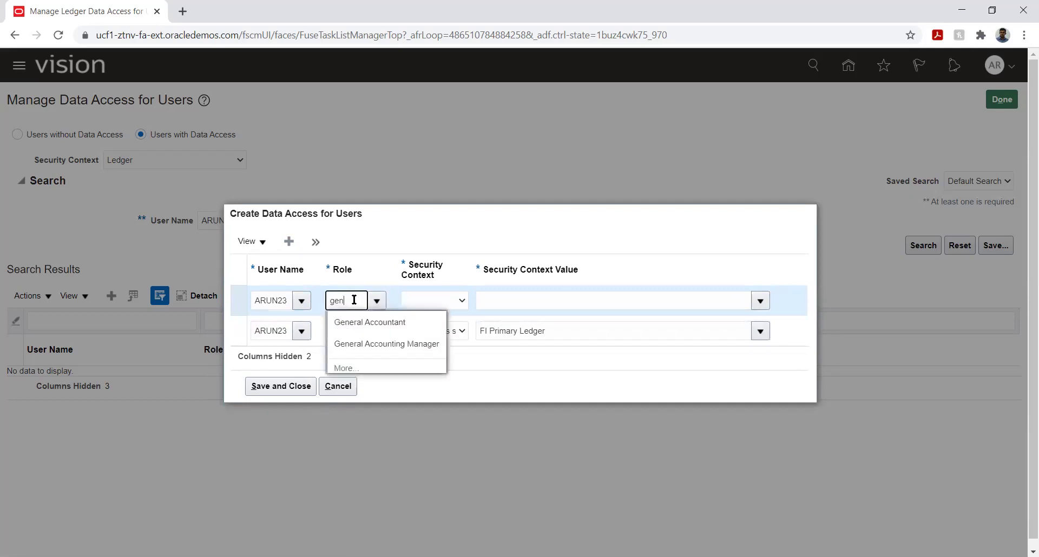
pyautogui.click(359, 341)
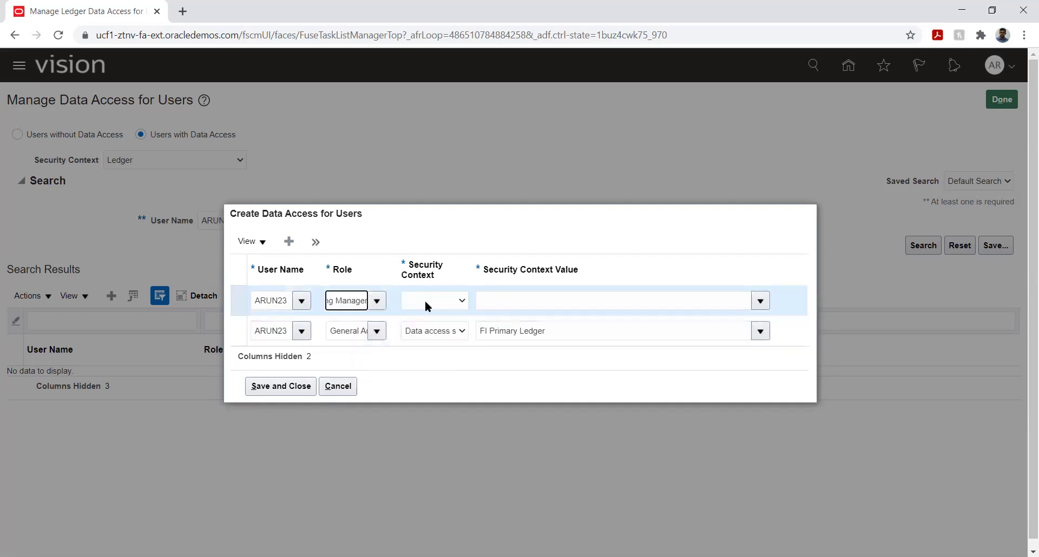
pyautogui.click(427, 297)
pyautogui.click(428, 320)
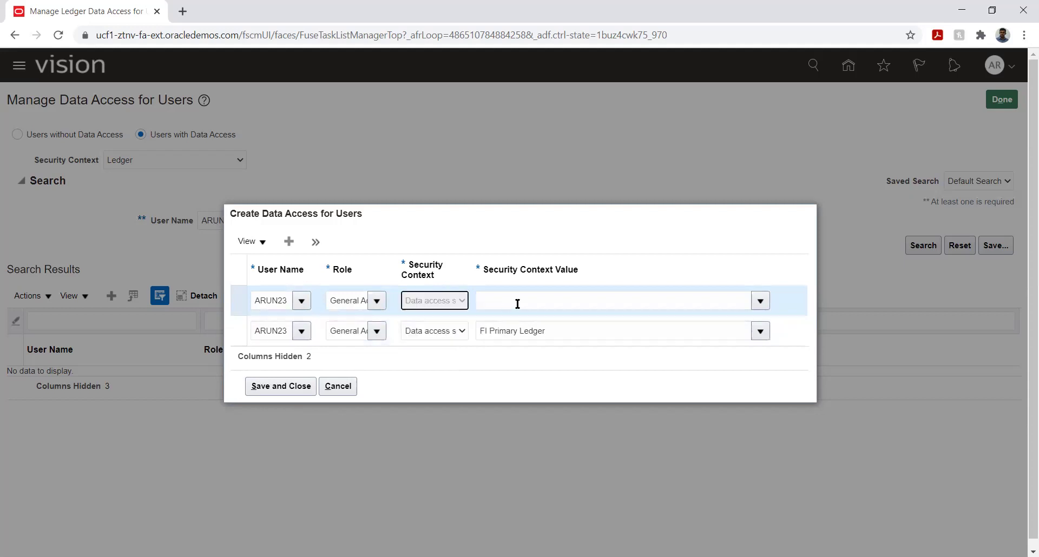
pyautogui.click(524, 301)
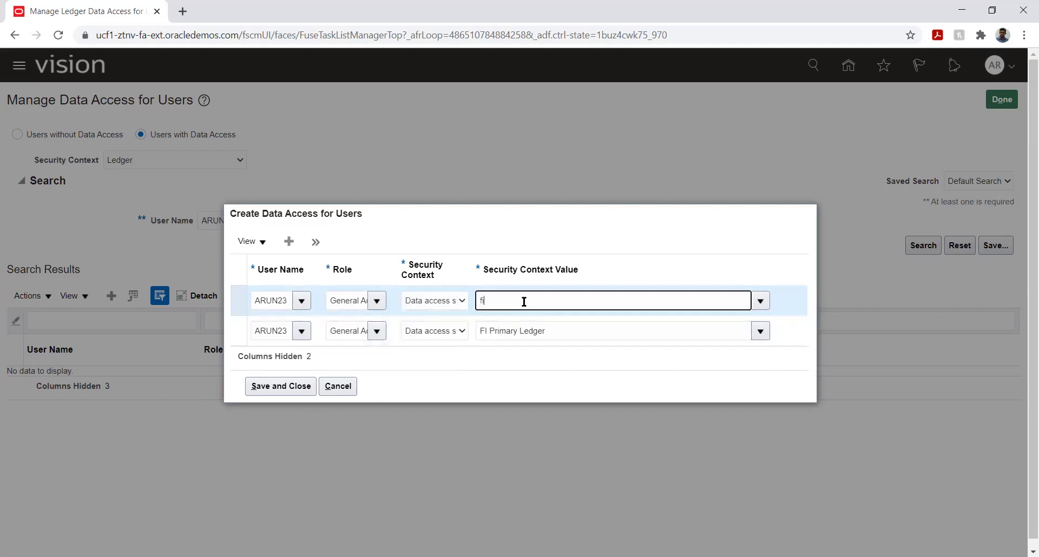
pyautogui.write('fi')
pyautogui.click(510, 313)
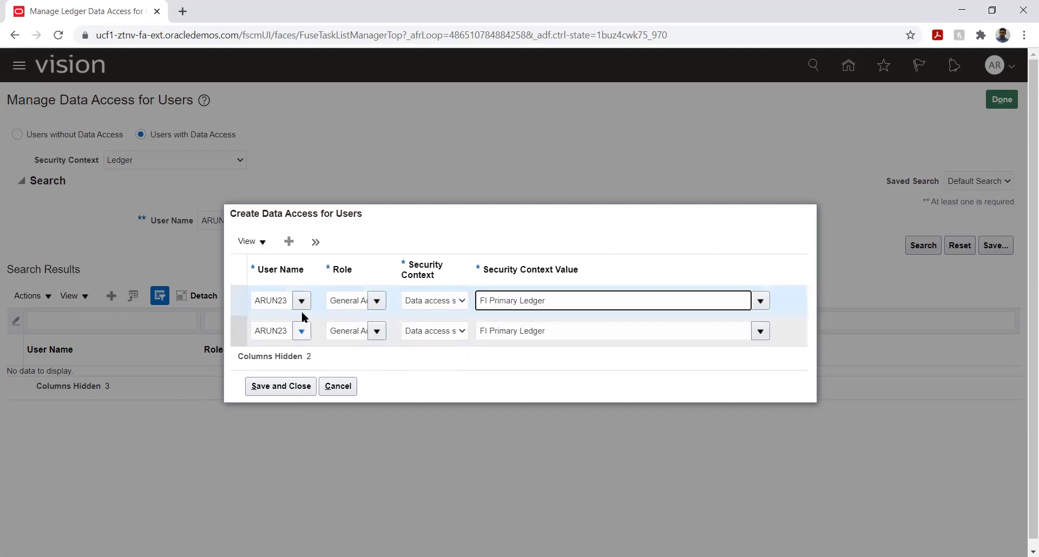
# Add a Financial Analyst row with Data access set FI Primary Ledger, then save all three grants.
pyautogui.click(273, 282)
pyautogui.write('arun23')
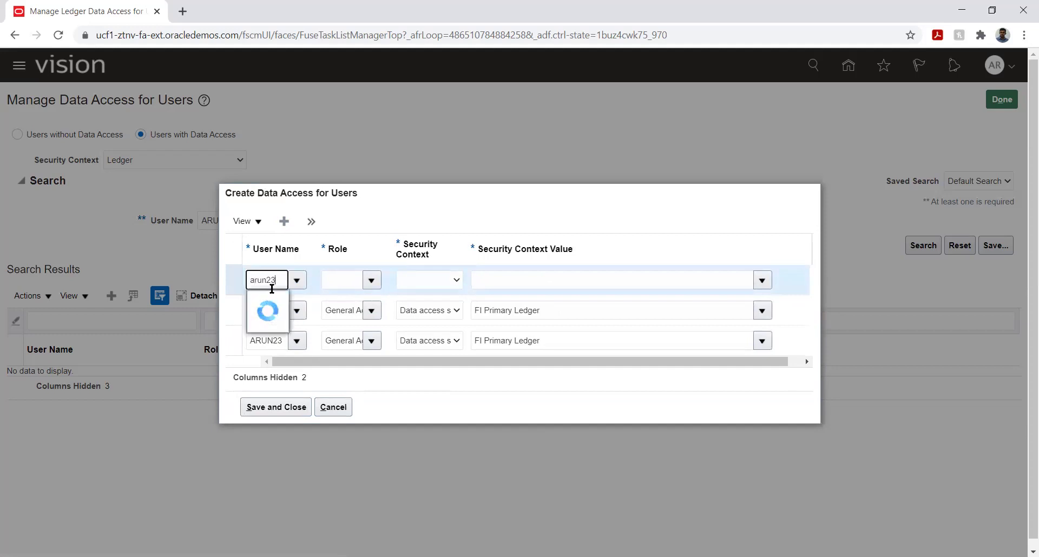
pyautogui.click(268, 300)
pyautogui.click(339, 278)
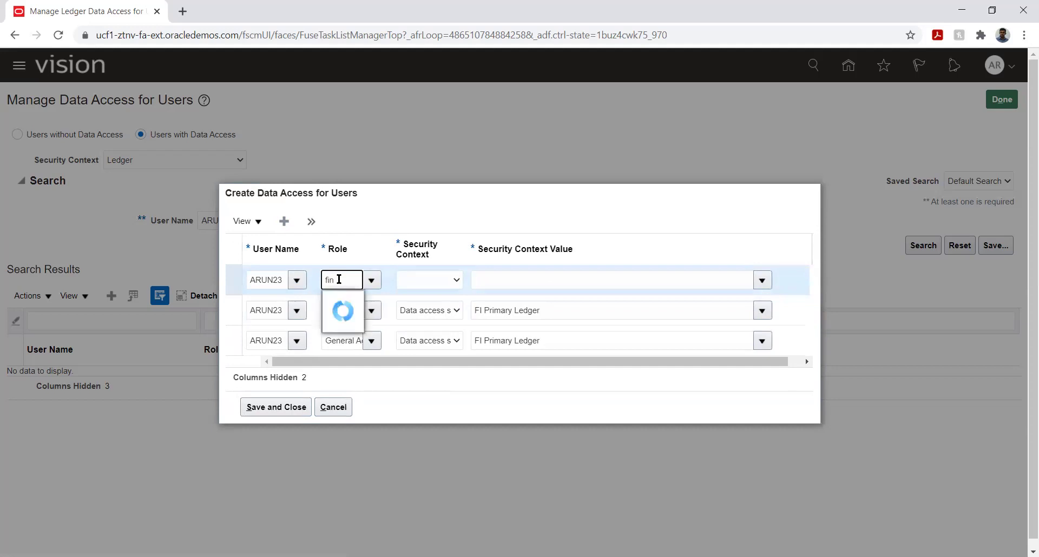
pyautogui.click(345, 306)
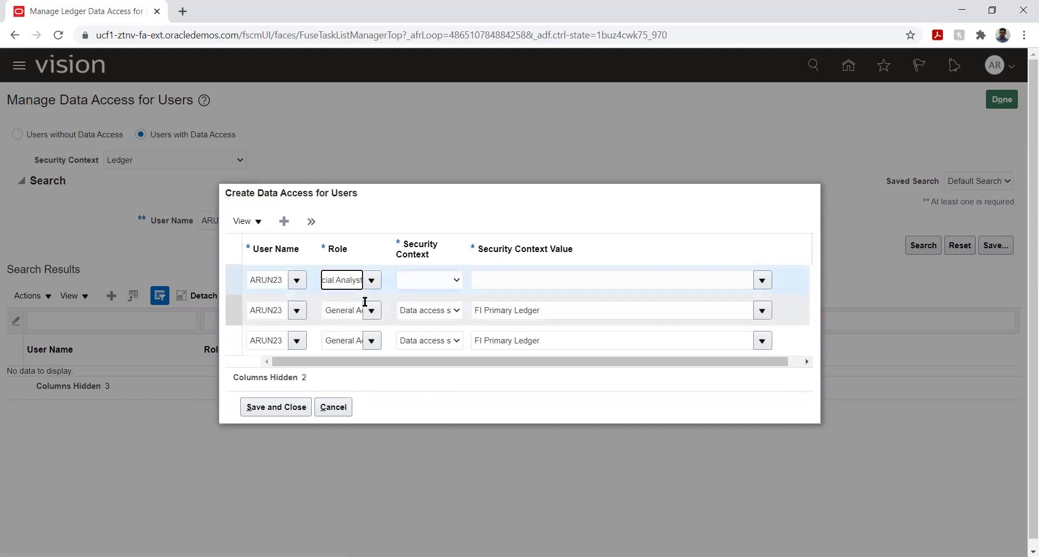
pyautogui.click(427, 278)
pyautogui.click(424, 305)
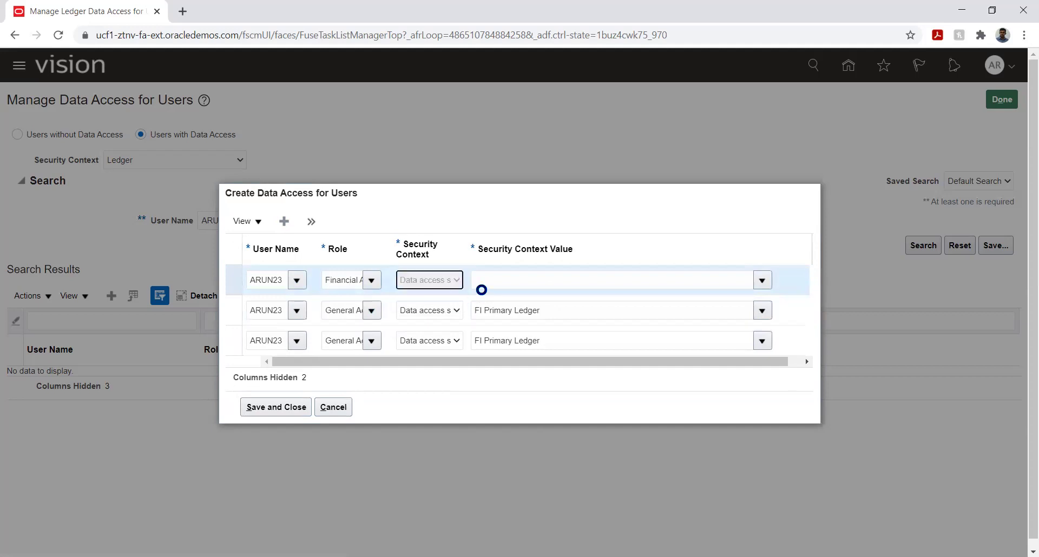
pyautogui.click(515, 279)
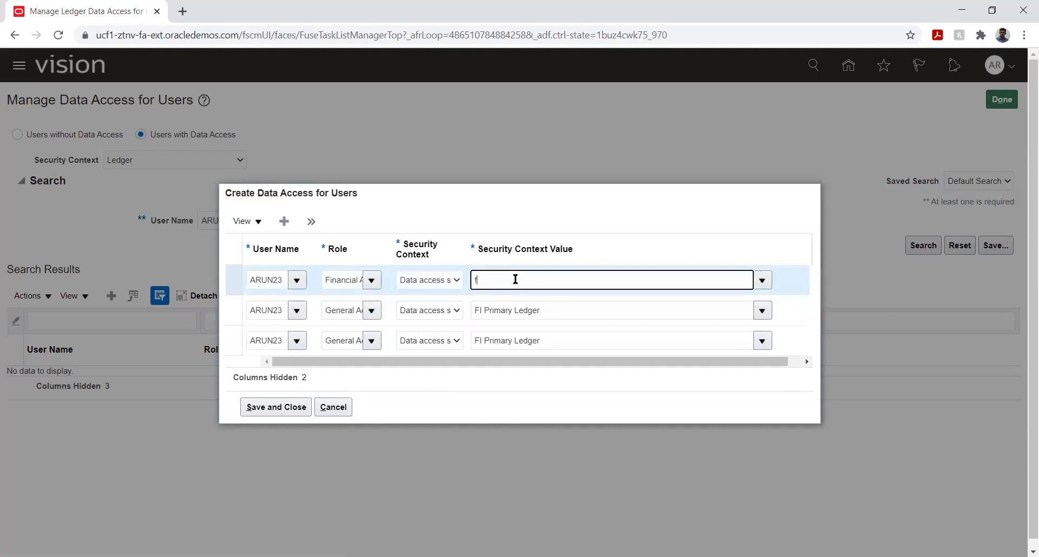
pyautogui.write('fi')
pyautogui.click(498, 298)
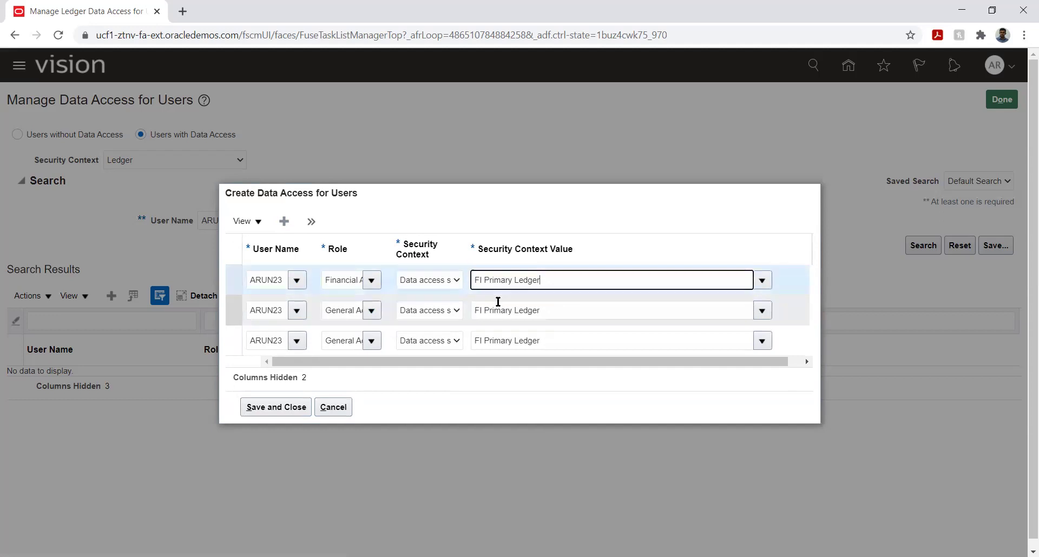
pyautogui.click(403, 380)
pyautogui.click(268, 409)
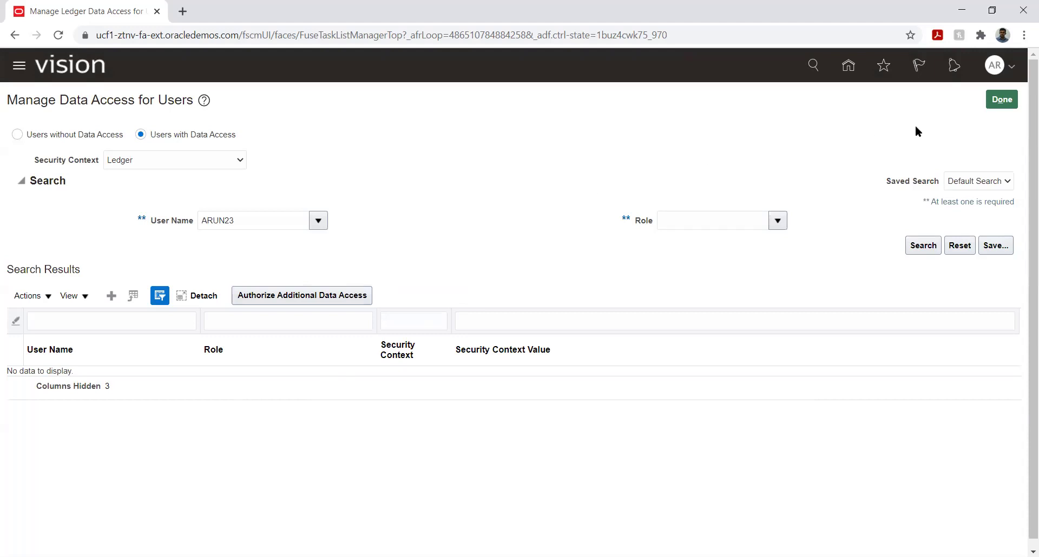
# Finish the data access task, review Open First Period's parameters, and cancel without submitting.
pyautogui.click(1001, 99)
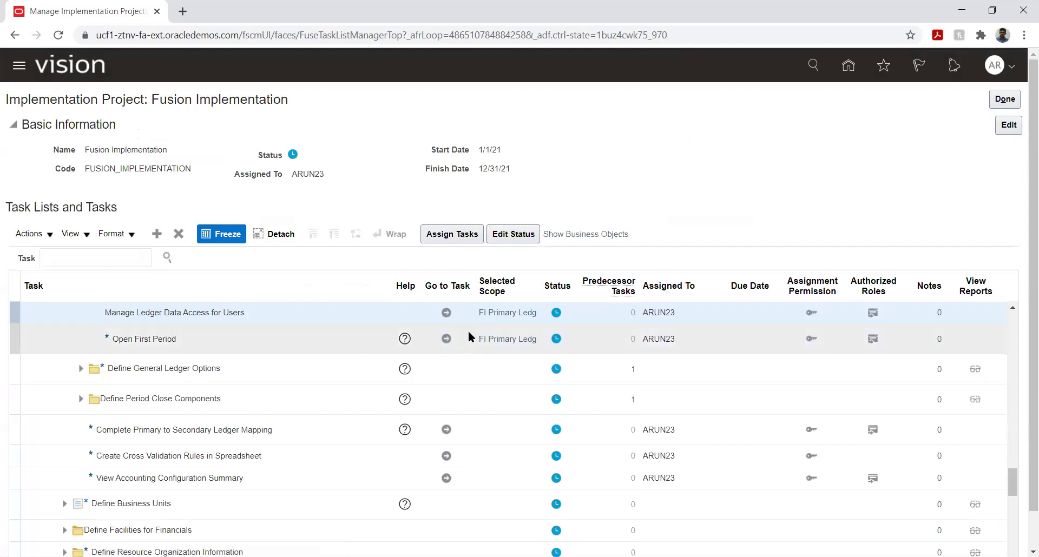
pyautogui.click(446, 339)
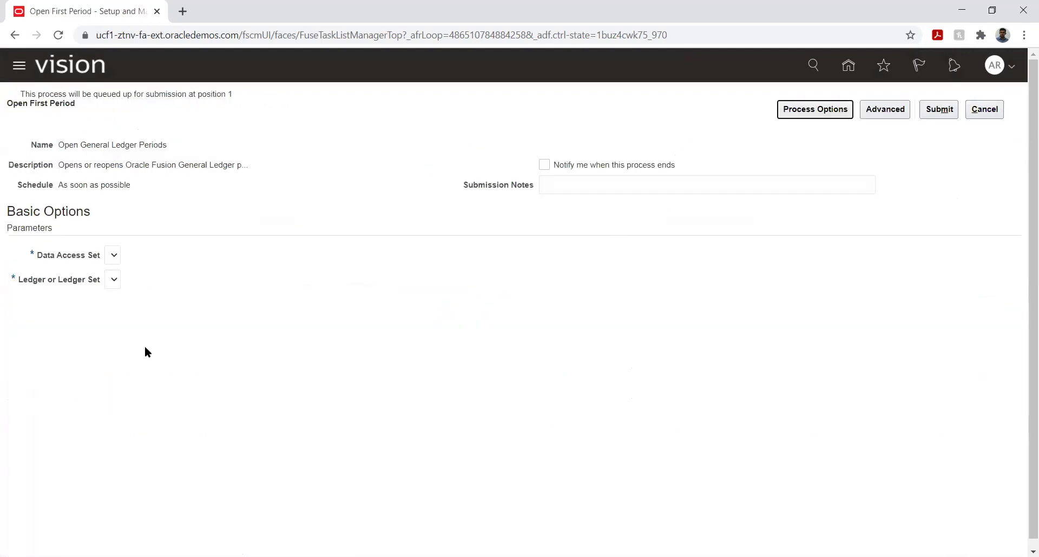
pyautogui.click(114, 262)
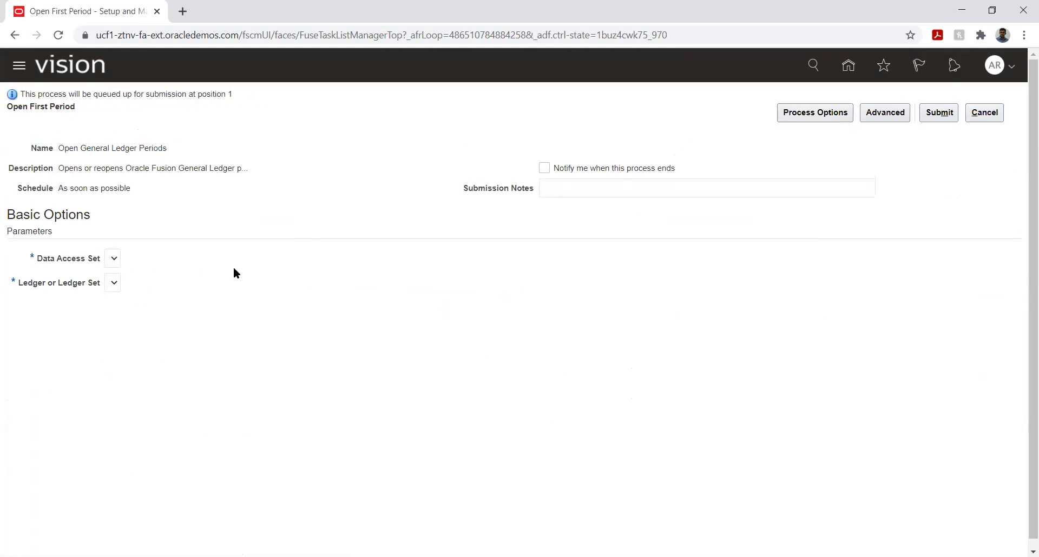
pyautogui.click(986, 115)
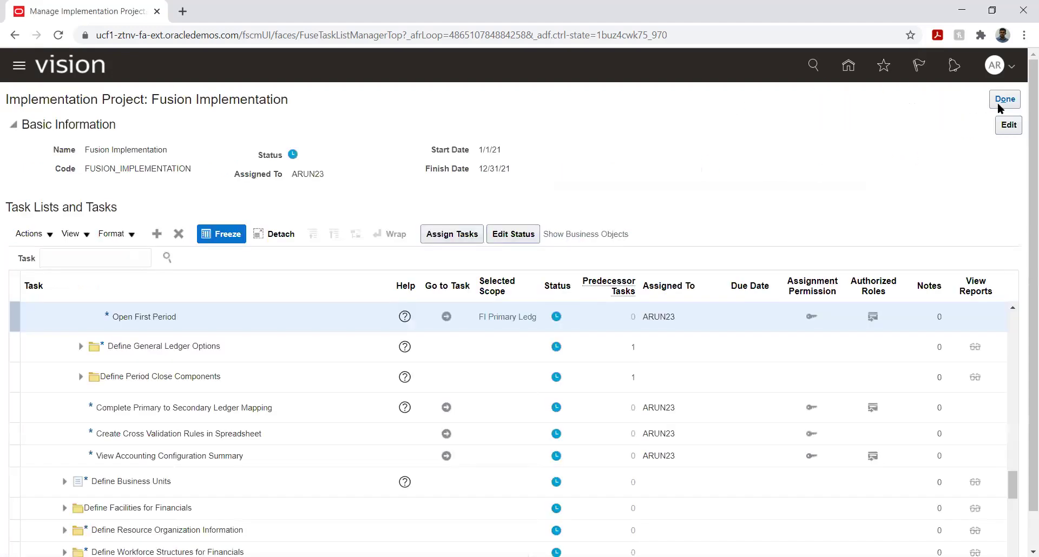
# Sign out from the Settings and Actions menu and confirm the single sign-off.
pyautogui.click(1001, 100)
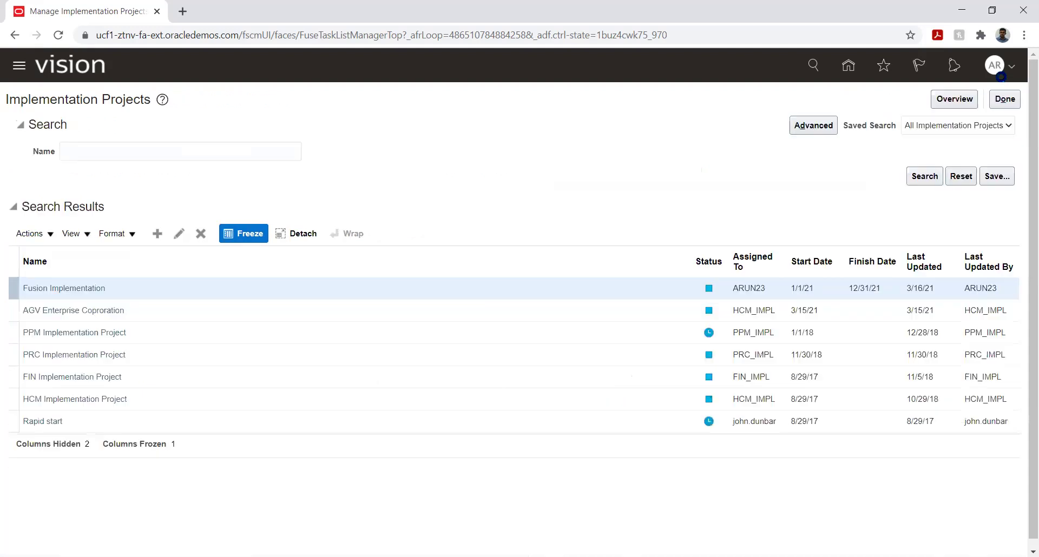
pyautogui.click(1010, 70)
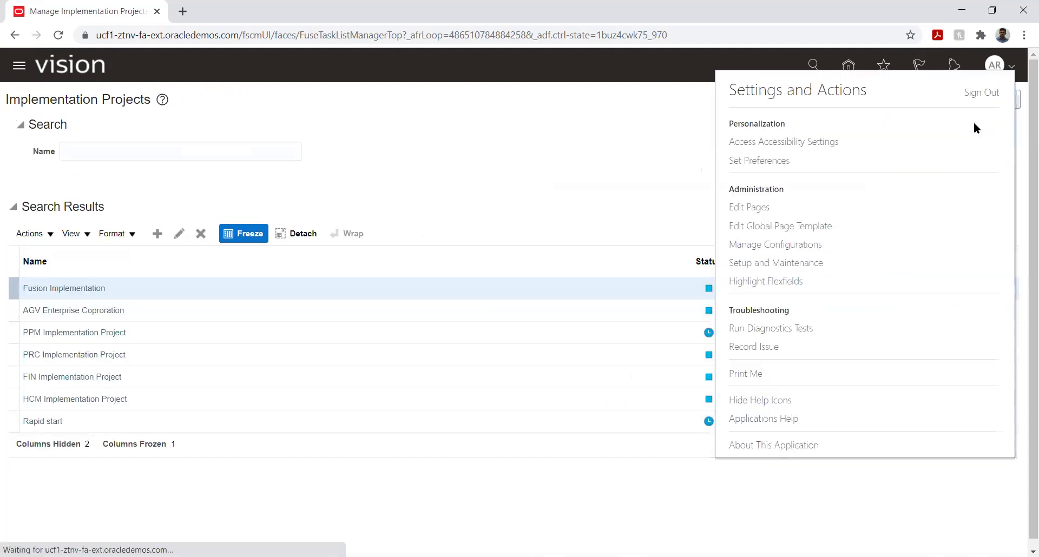
pyautogui.click(984, 92)
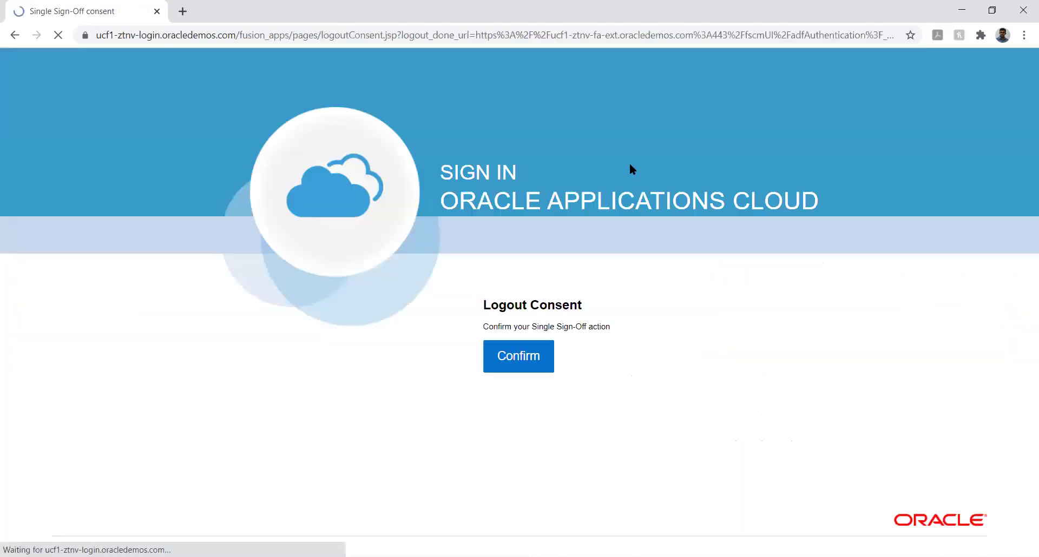
pyautogui.click(510, 355)
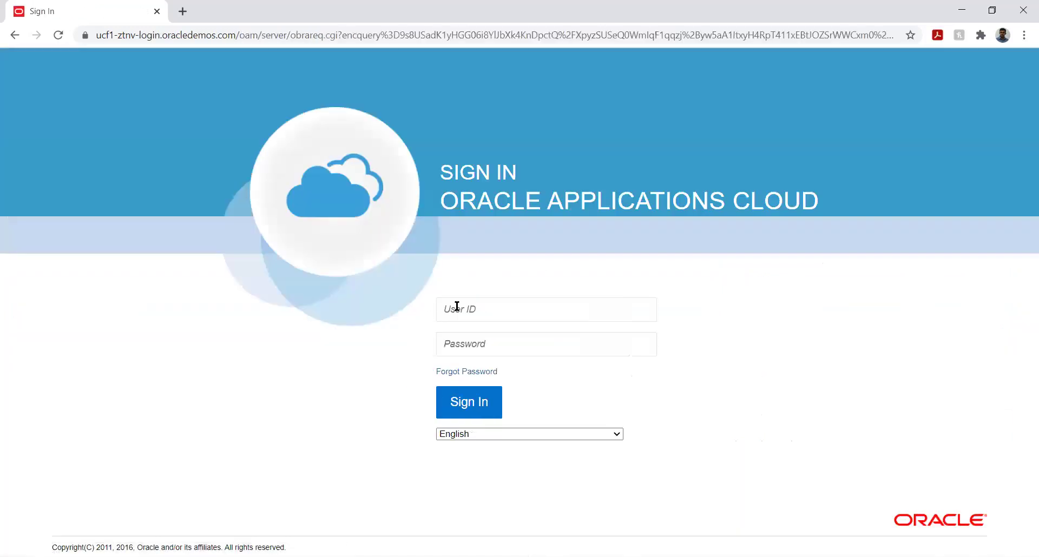
# Sign in with a different user ID and that account's password.
pyautogui.click(468, 311)
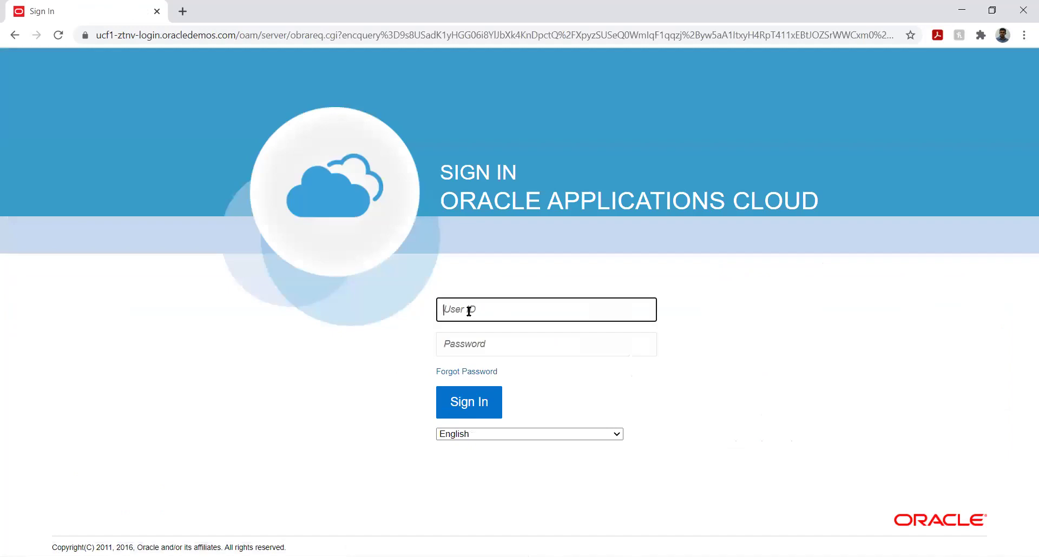
pyautogui.write('arun2')
pyautogui.press('Tab')
pyautogui.write('*******')
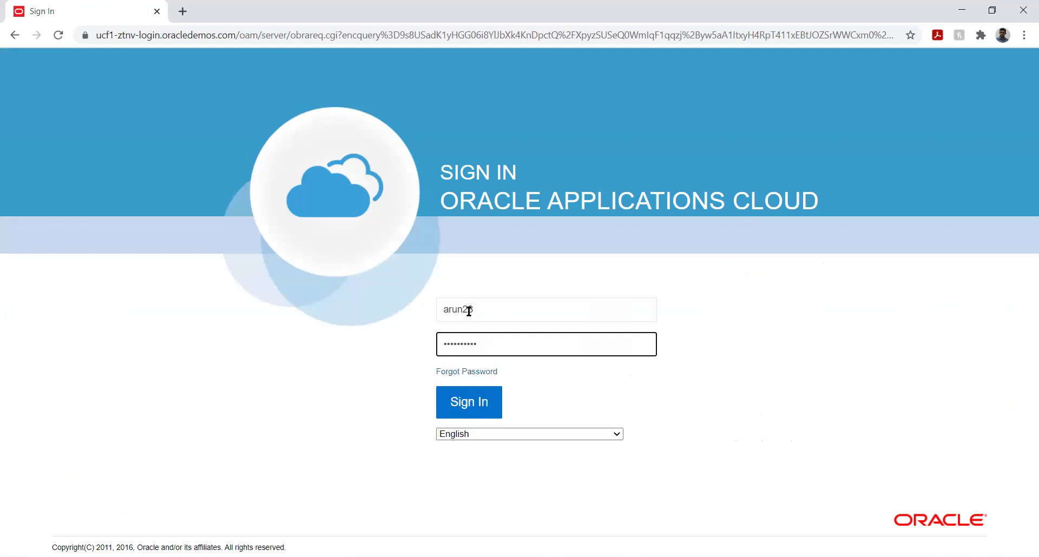
pyautogui.click(463, 404)
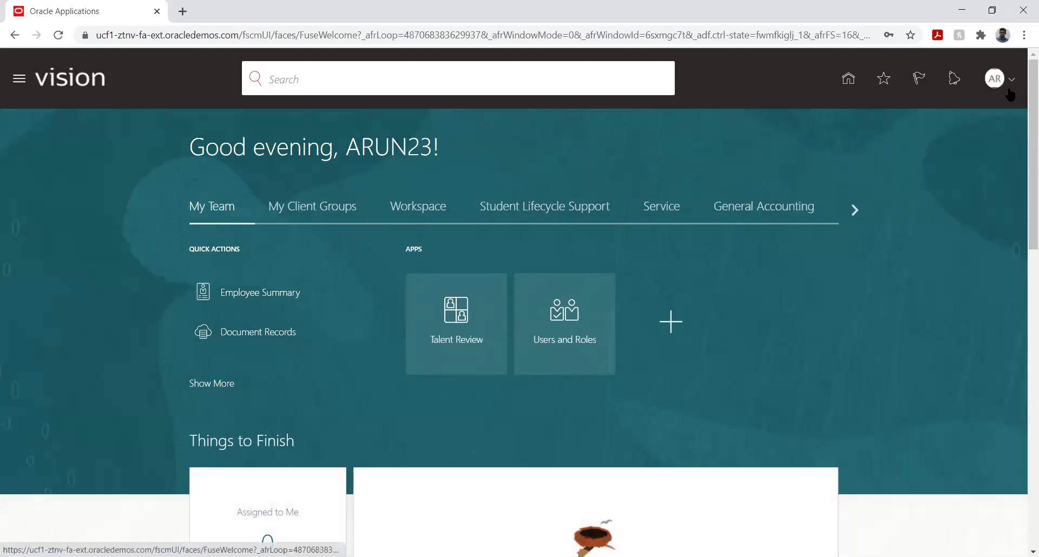
# Open the Fusion Implementation project from Setup and Maintenance's implementation projects list.
pyautogui.click(767, 276)
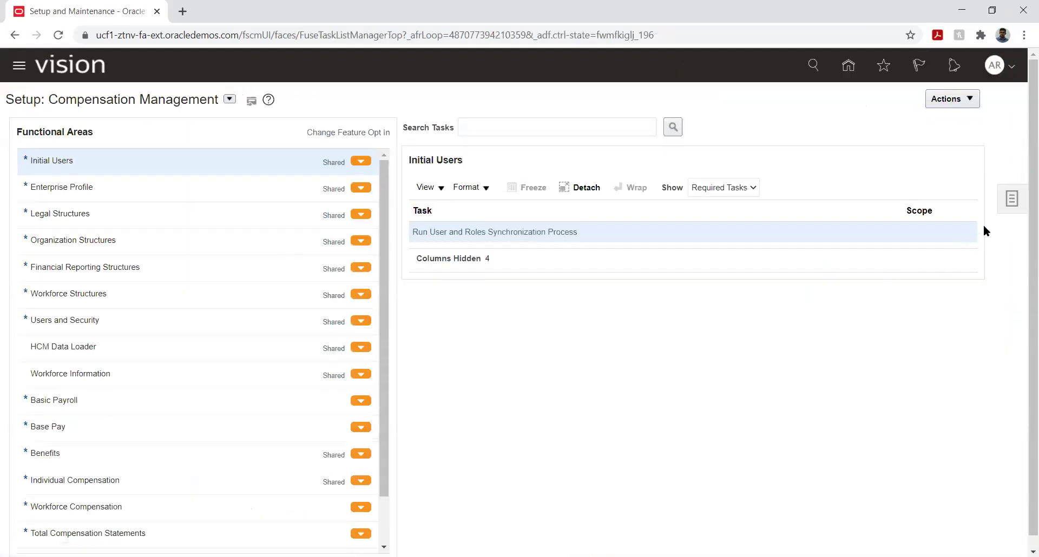
pyautogui.click(1009, 200)
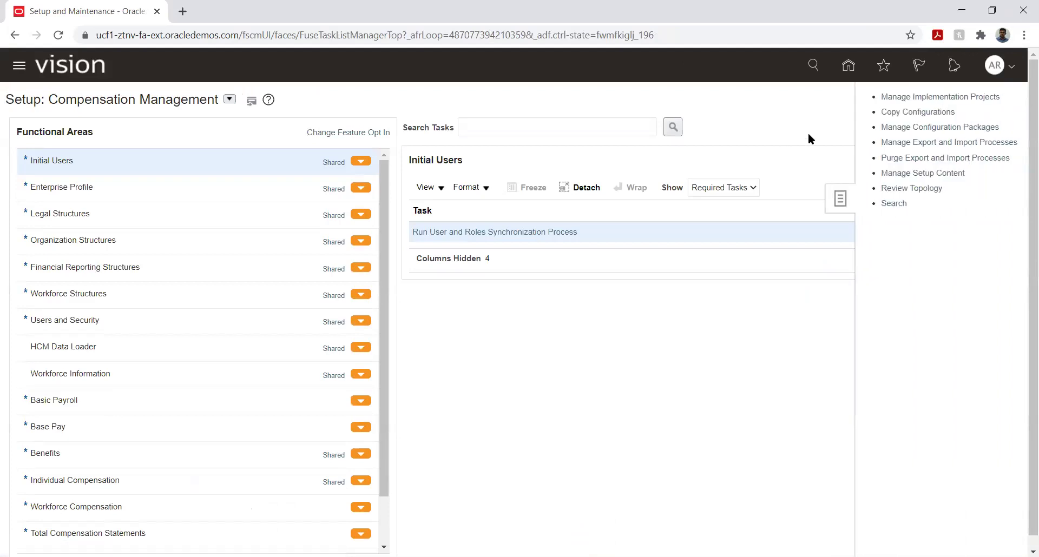
pyautogui.click(901, 98)
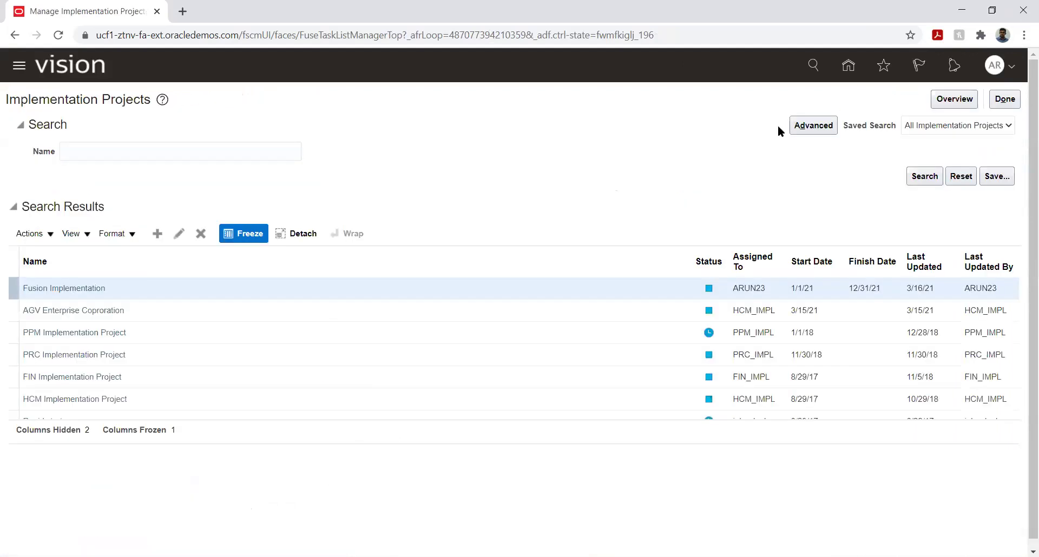
pyautogui.click(52, 288)
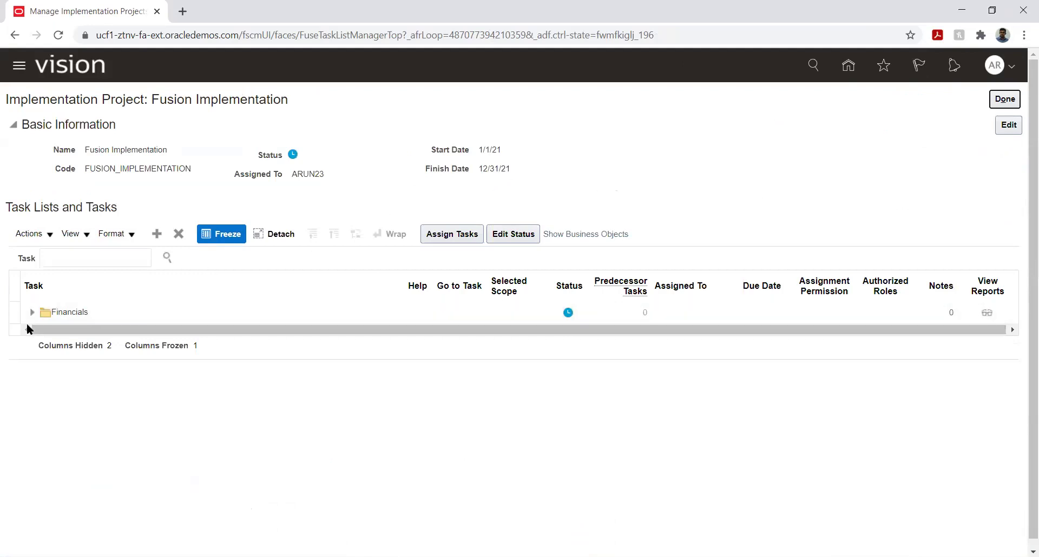
# Expand Financials > Define Ledgers > Define Accounting Configurations and launch Open First Period.
pyautogui.click(32, 312)
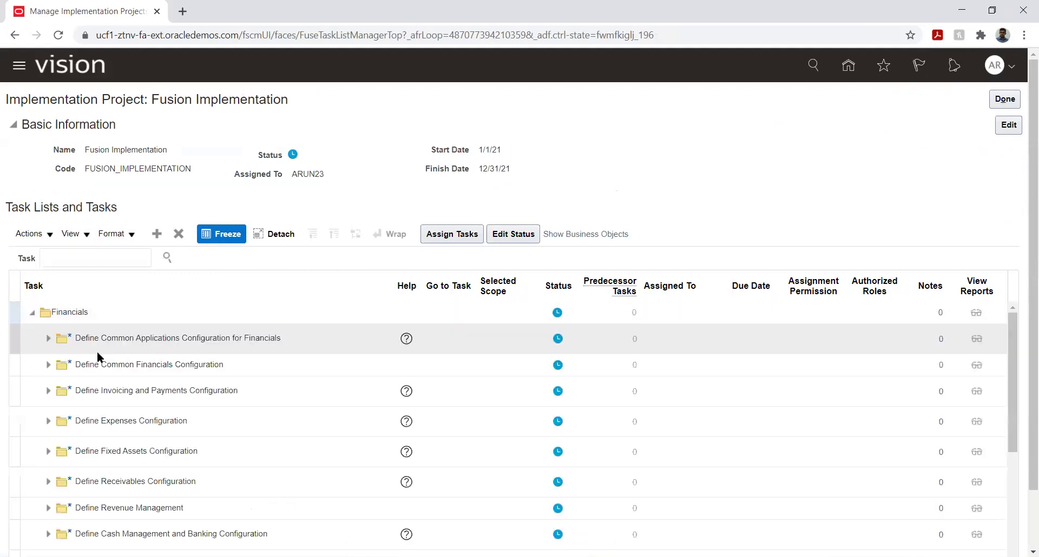
pyautogui.click(47, 338)
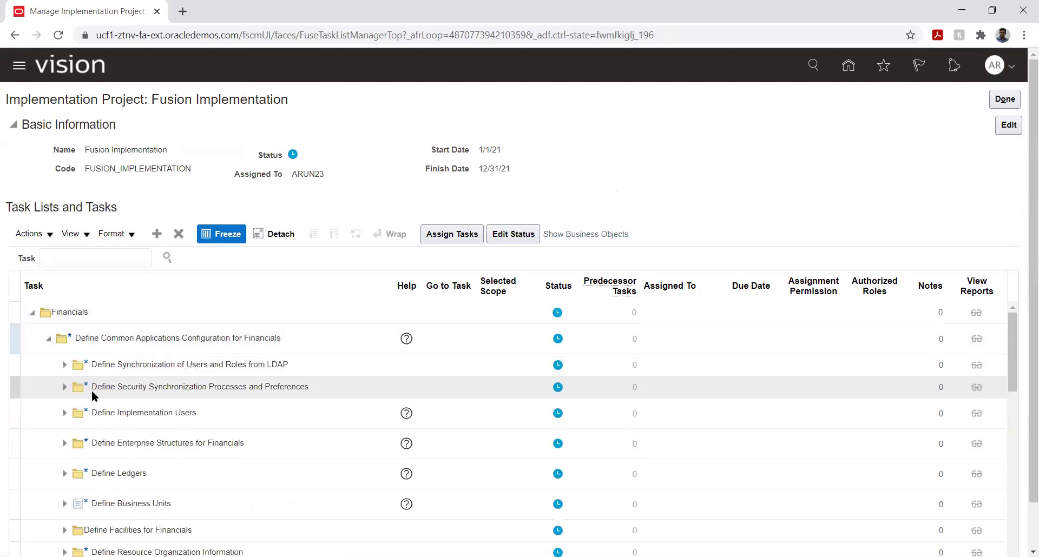
pyautogui.scroll(-2, 113, 451)
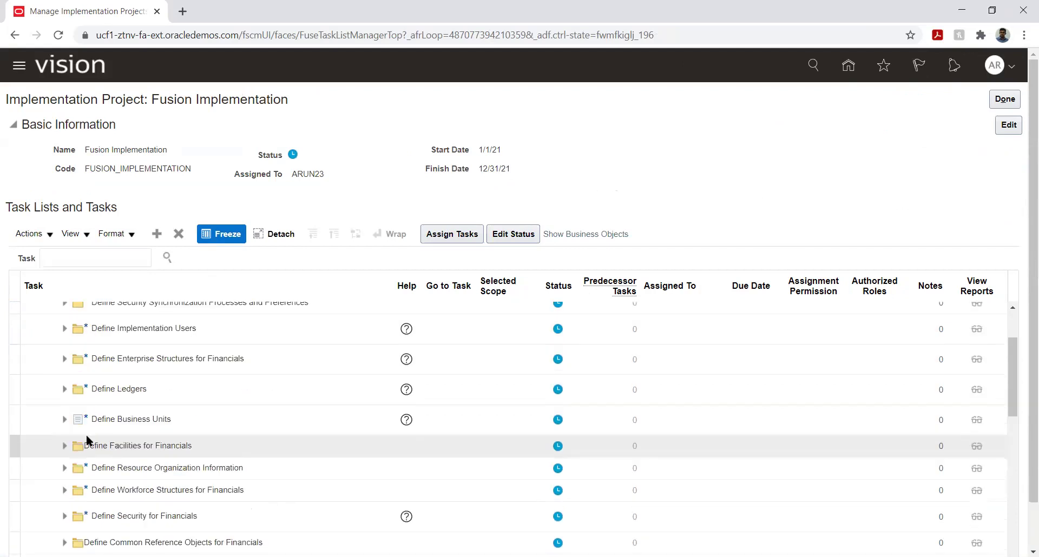
pyautogui.click(65, 391)
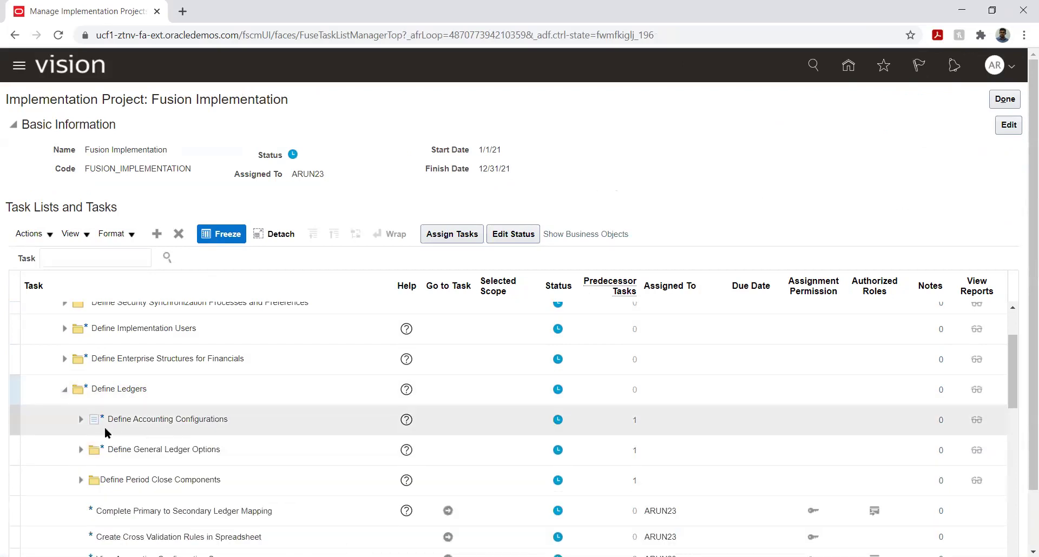
pyautogui.click(80, 419)
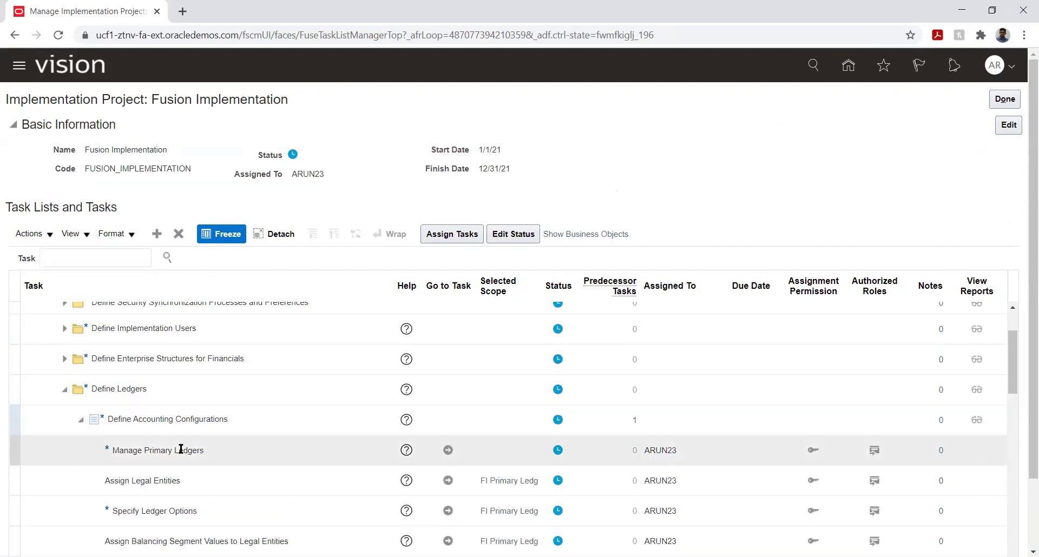
pyautogui.scroll(-5, 179, 441)
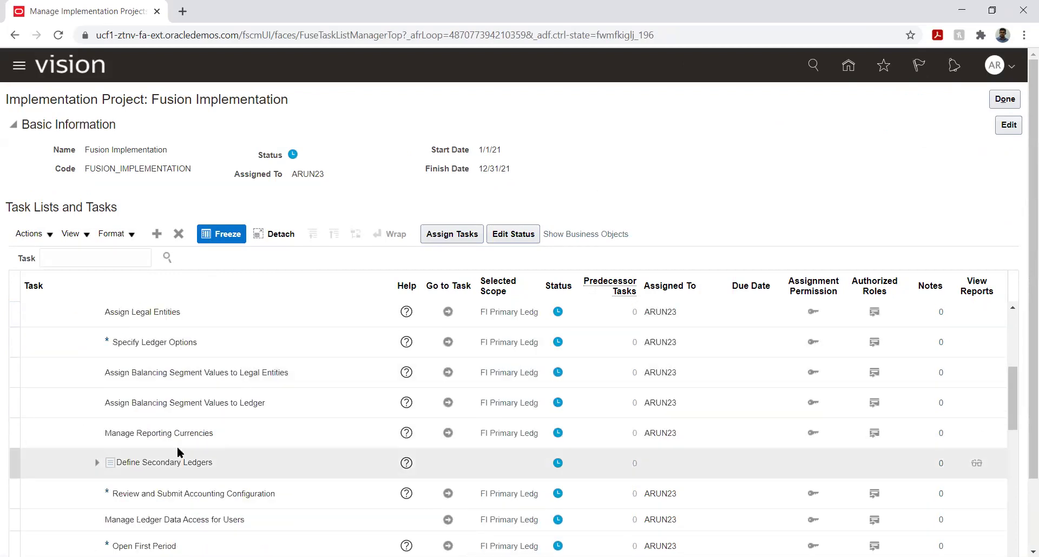
pyautogui.scroll(-3, 176, 446)
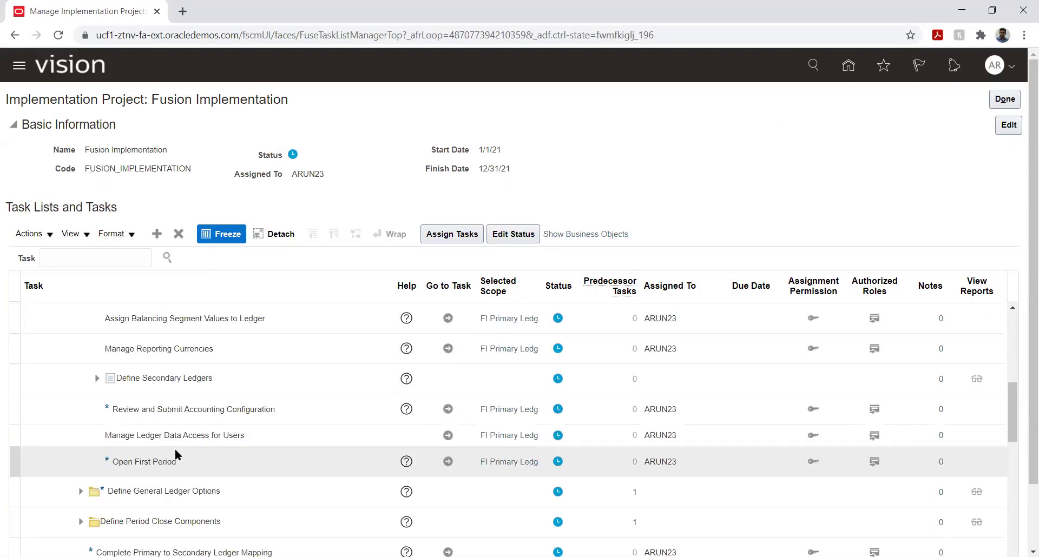
pyautogui.click(448, 462)
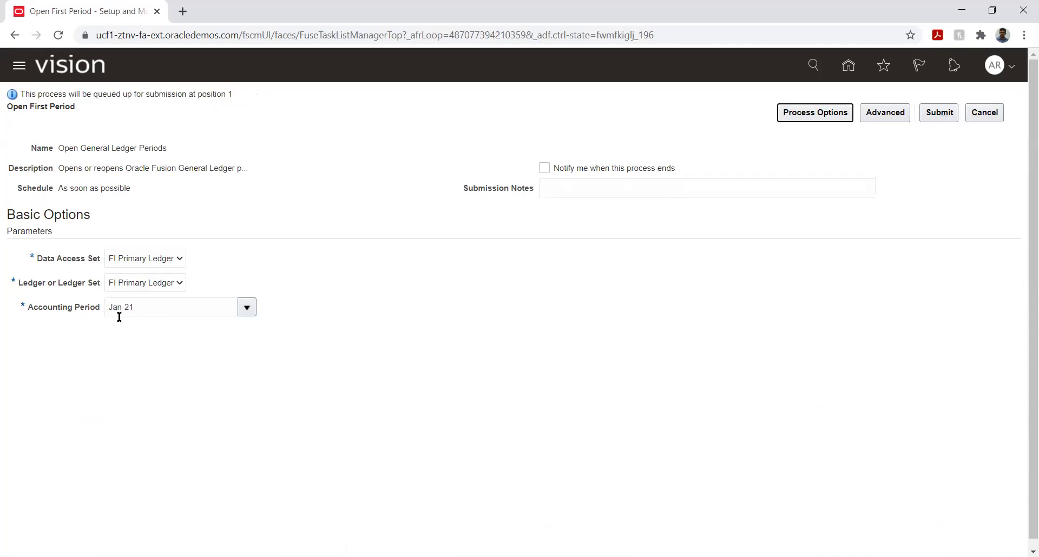
# Submit Open First Period for FI Primary Ledger's Jan-21 and return to Implementation Projects.
pyautogui.click(940, 113)
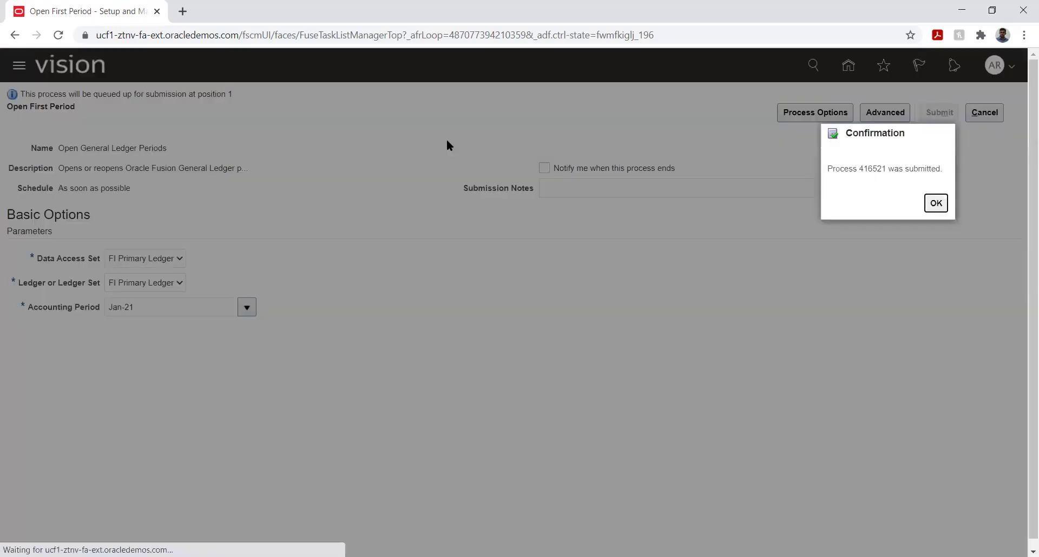
pyautogui.click(935, 204)
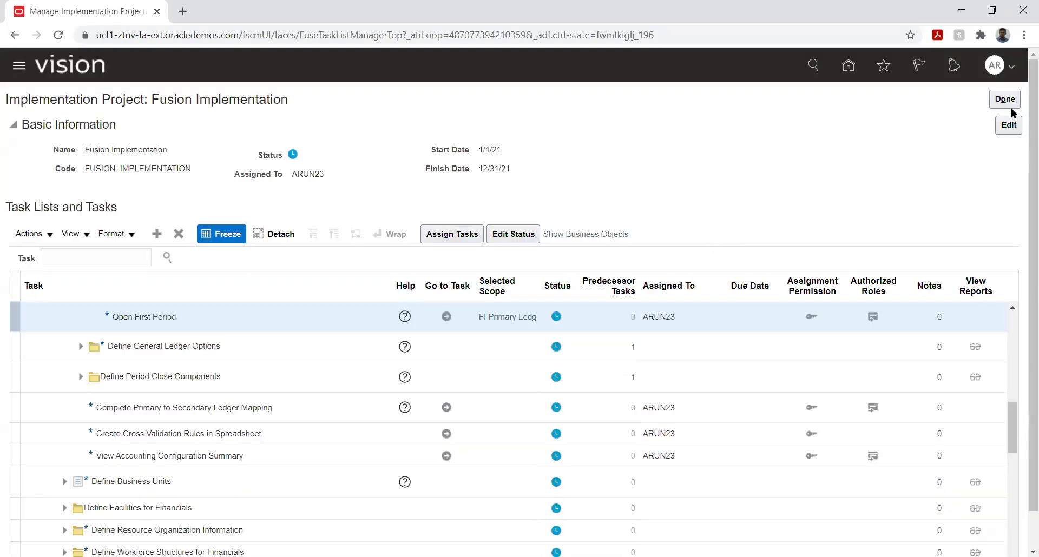
pyautogui.click(1004, 102)
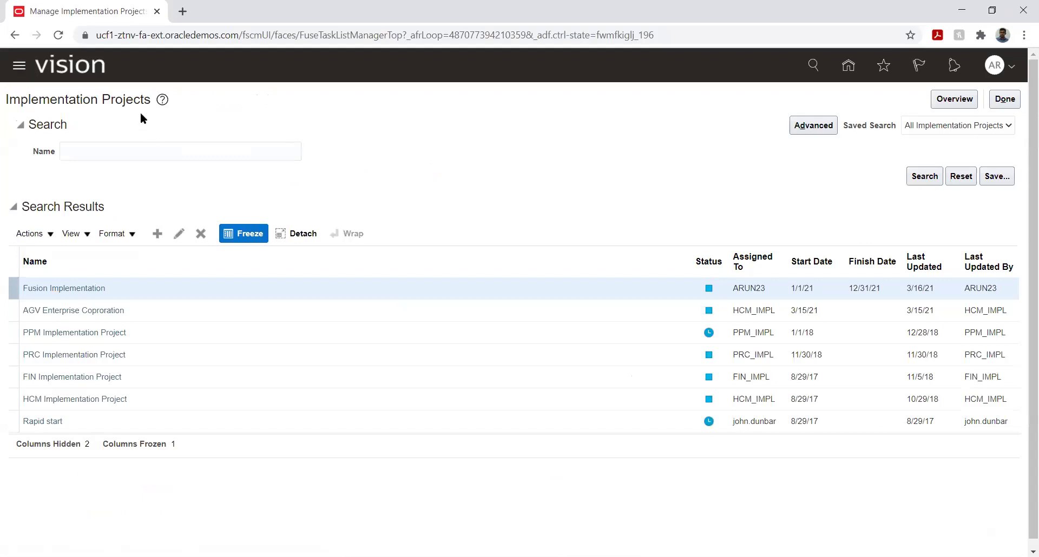
# Refresh Scheduled Processes until Open General Ledger Periods shows Succeeded, then go Home.
pyautogui.scroll(-1, 342, 342)
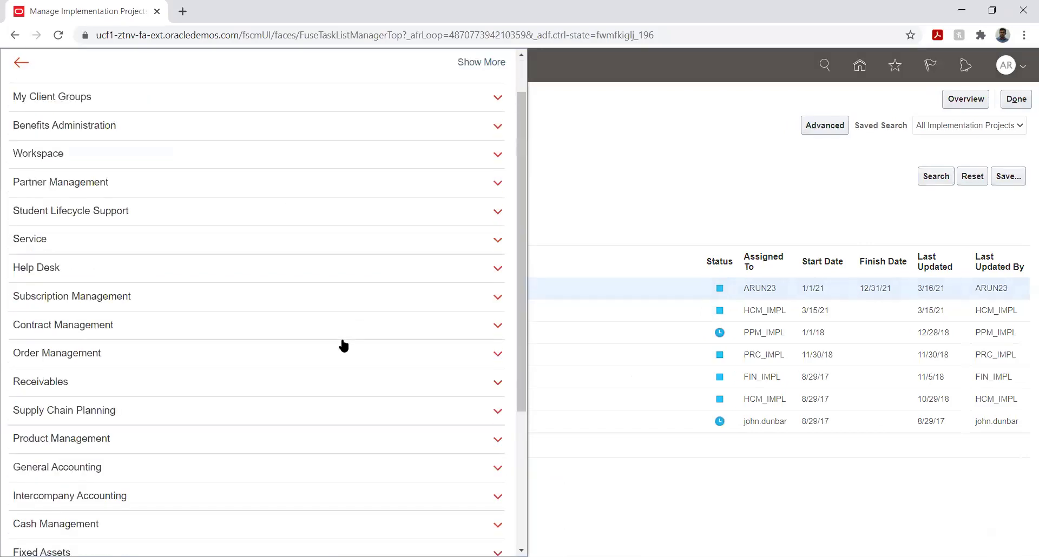
pyautogui.scroll(-4, 342, 345)
pyautogui.click(132, 486)
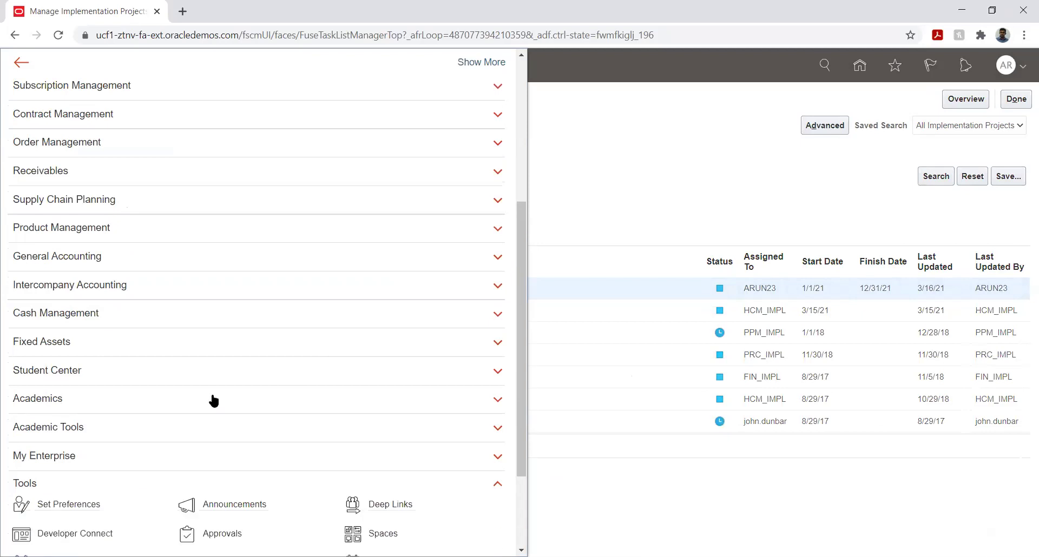
pyautogui.scroll(-4, 315, 308)
pyautogui.click(464, 336)
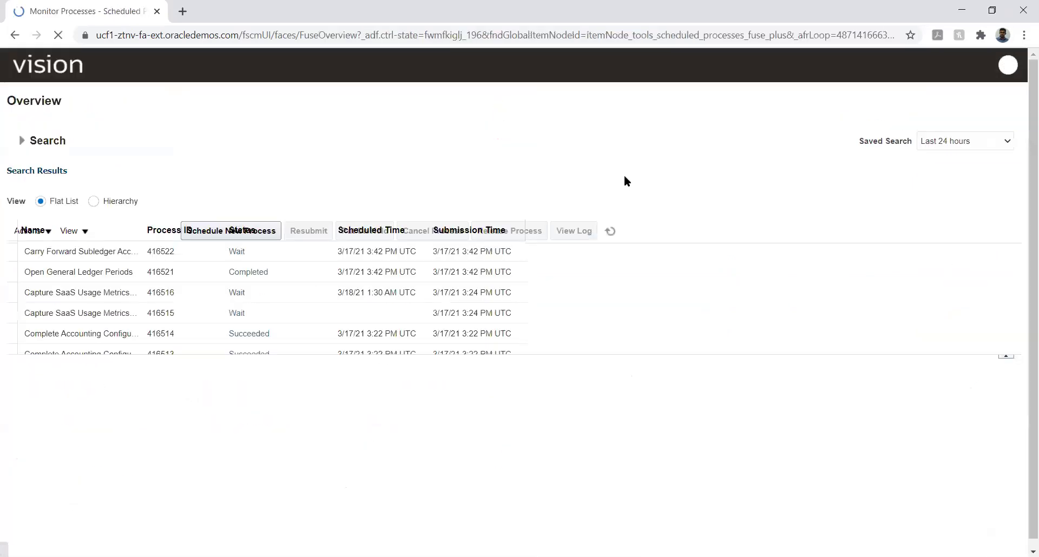
pyautogui.click(531, 230)
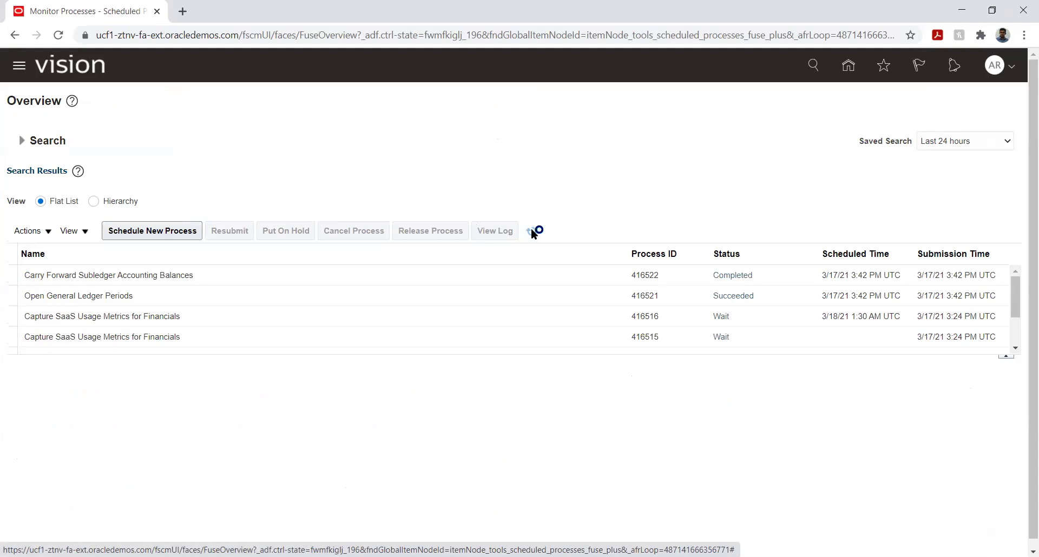
pyautogui.click(531, 230)
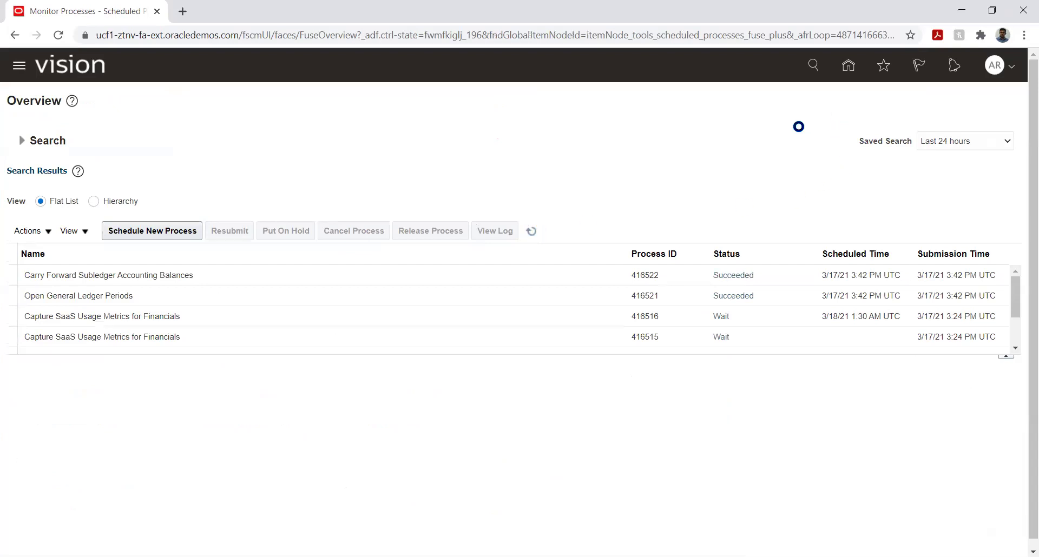
pyautogui.click(848, 66)
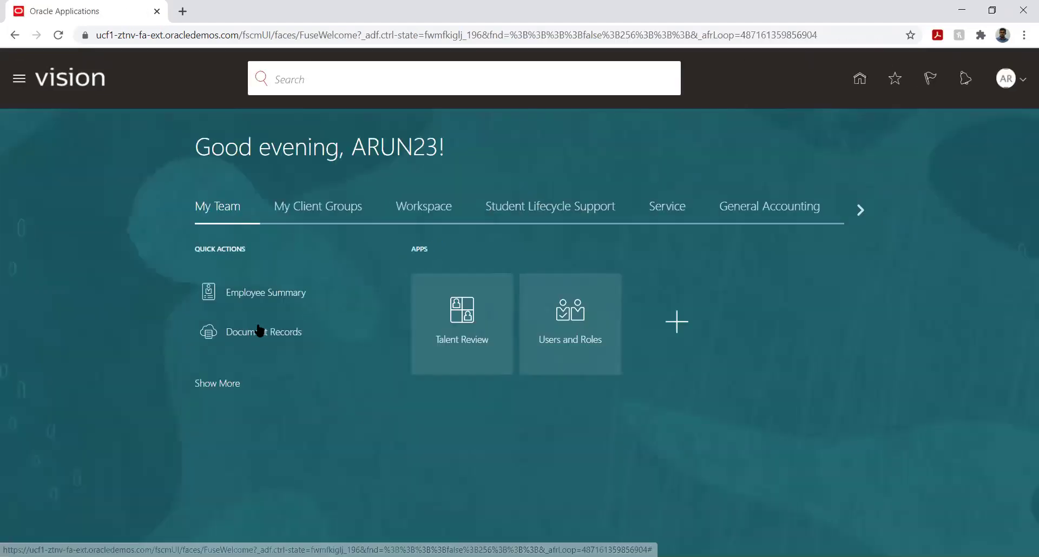
# Verify in Period Close that FI Primary Ledger's Jan-21 General Ledger period is Open, then go home.
pyautogui.click(773, 211)
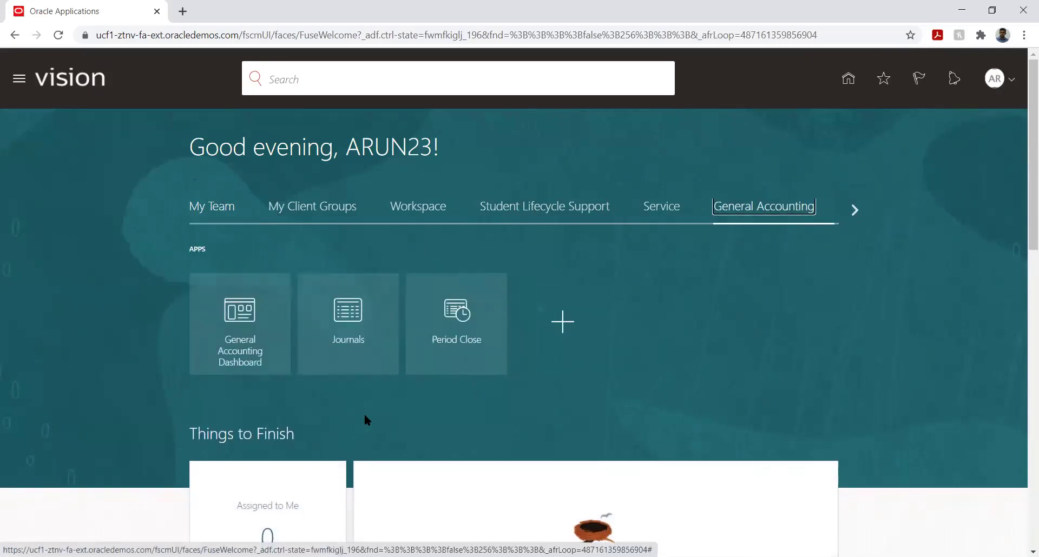
pyautogui.click(453, 321)
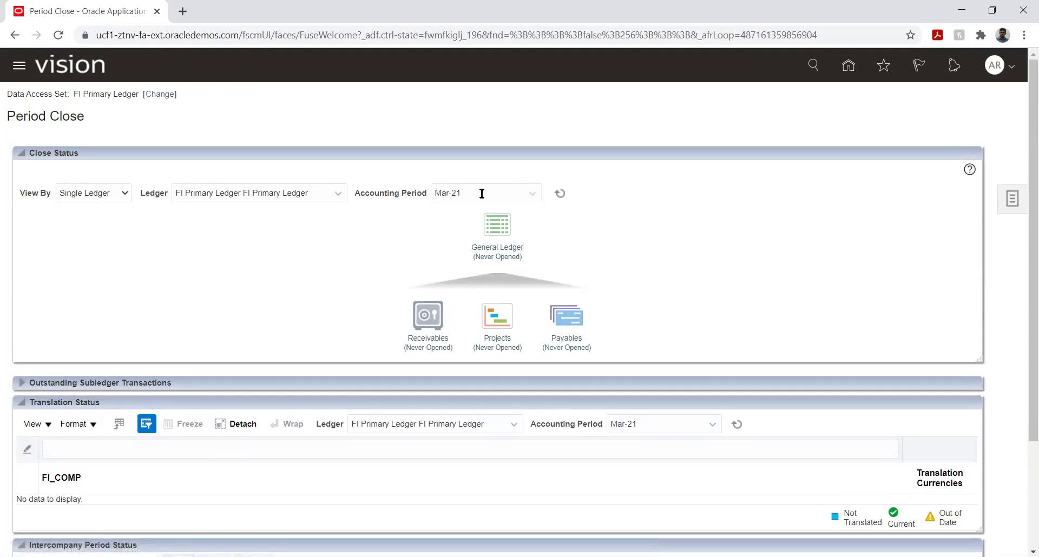
pyautogui.click(531, 200)
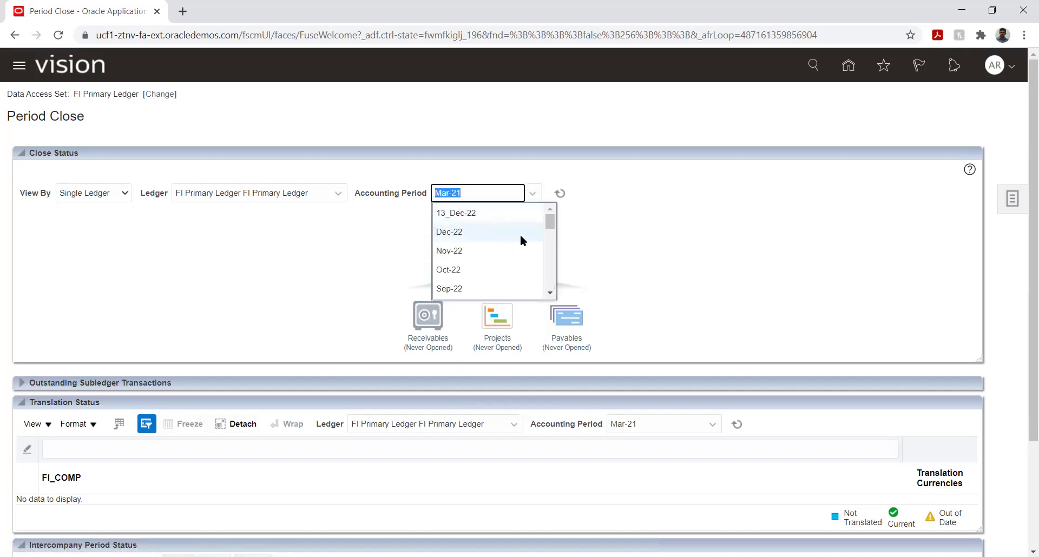
pyautogui.scroll(-5, 518, 234)
pyautogui.scroll(-3, 515, 239)
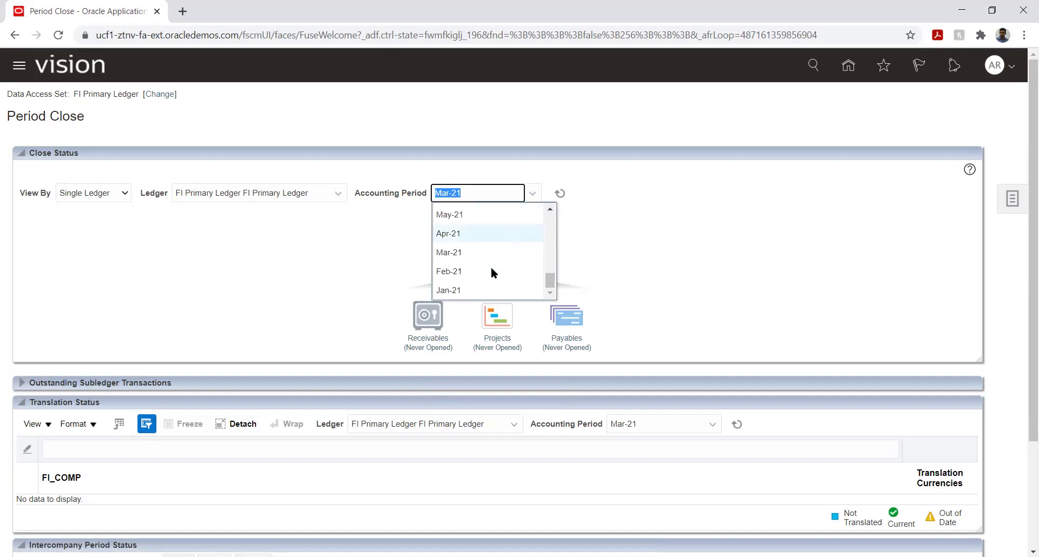
pyautogui.click(477, 288)
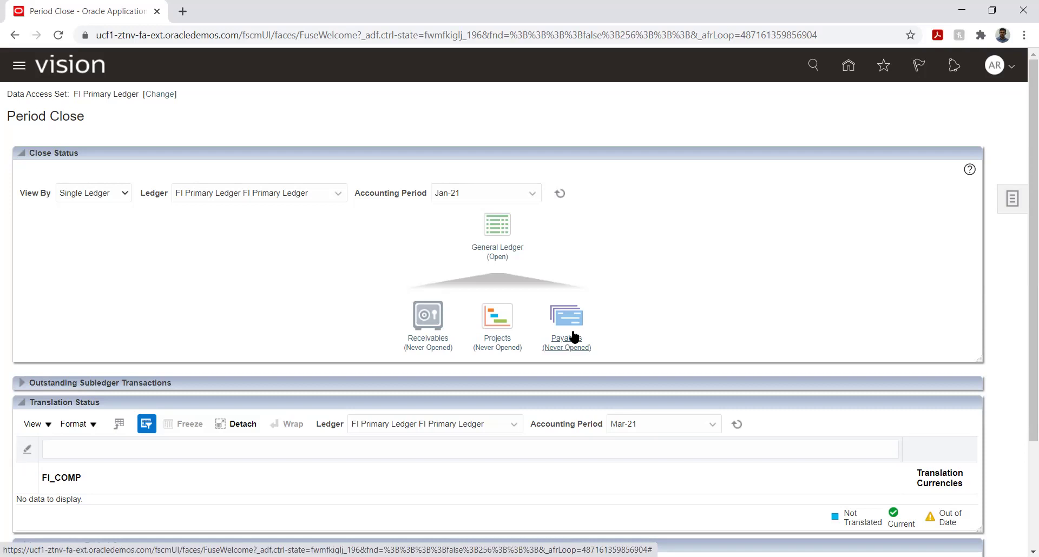
pyautogui.click(848, 66)
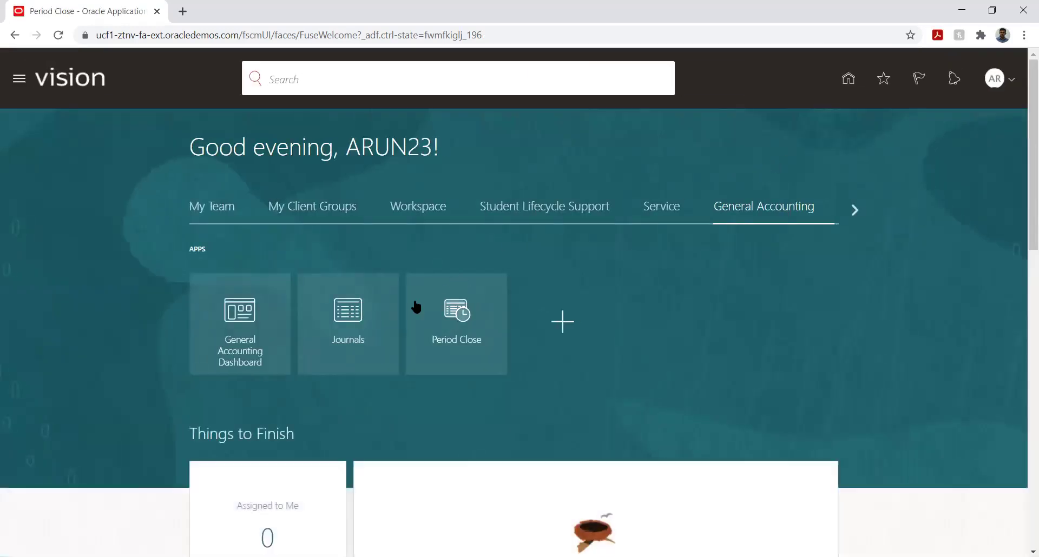
# From the Journals work area's task list, start a new journal via Create Journal.
pyautogui.click(343, 317)
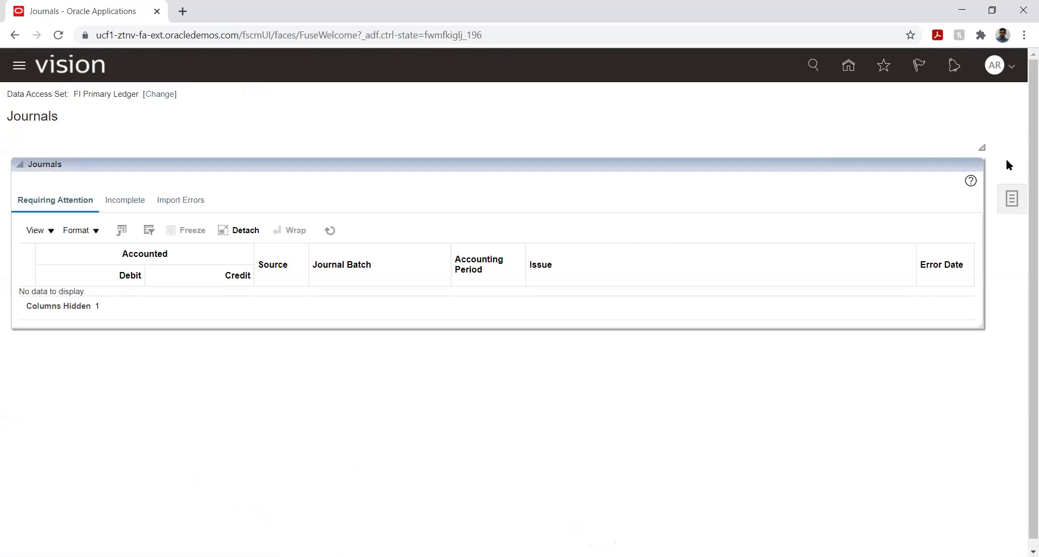
pyautogui.click(1011, 199)
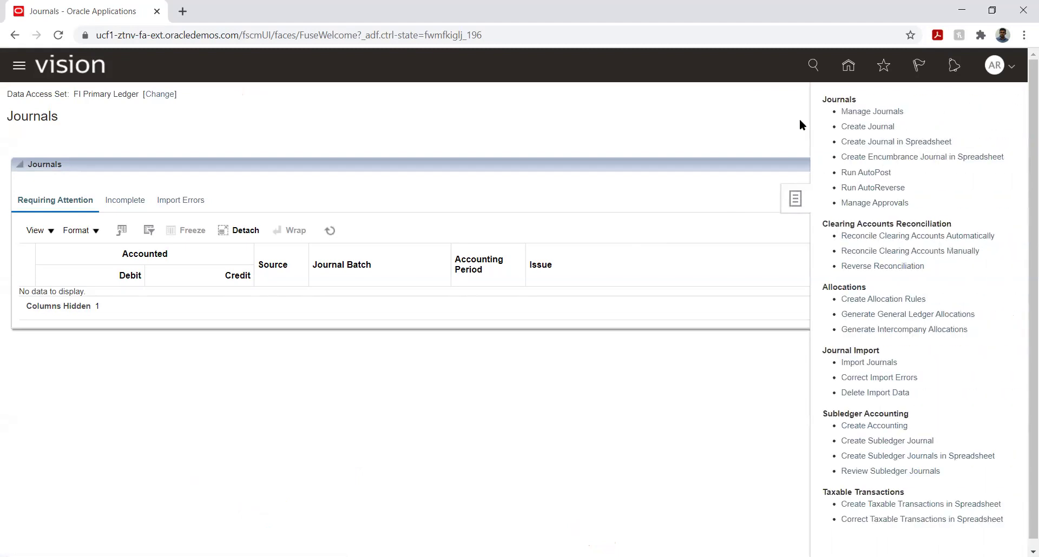
pyautogui.click(872, 128)
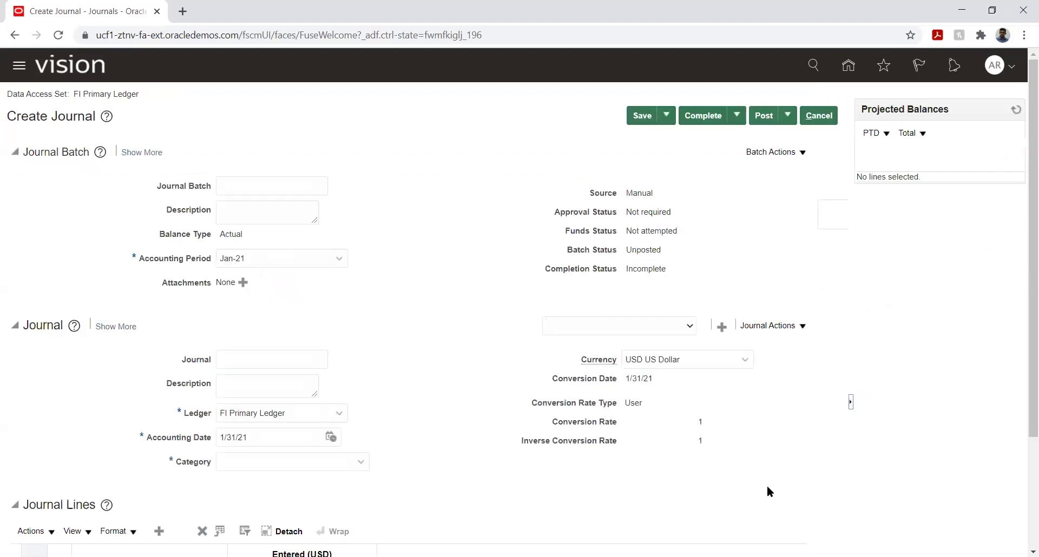
# Name the journal batch 'Rent Payment JV' and give it the same description.
pyautogui.click(268, 189)
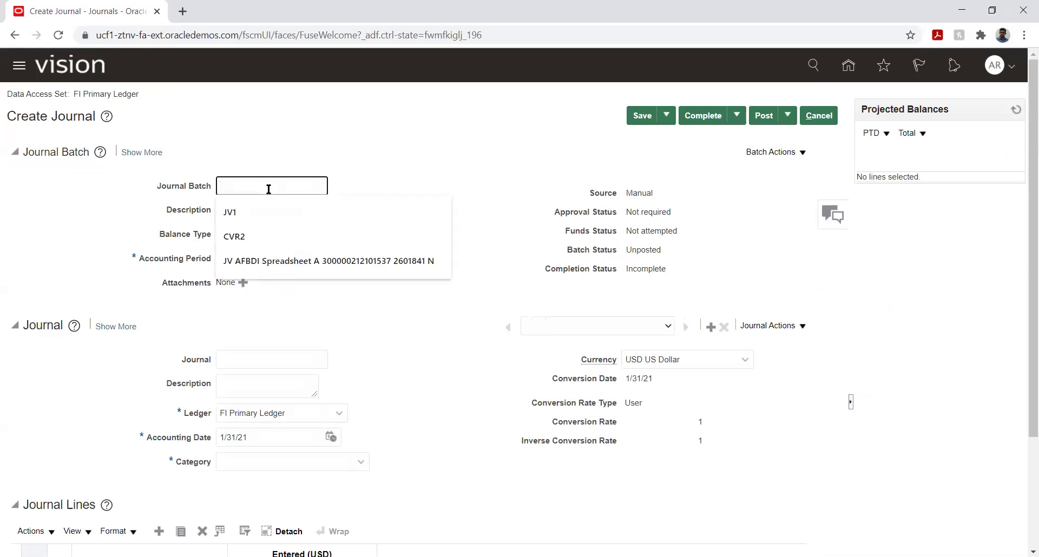
pyautogui.write('Rent ')
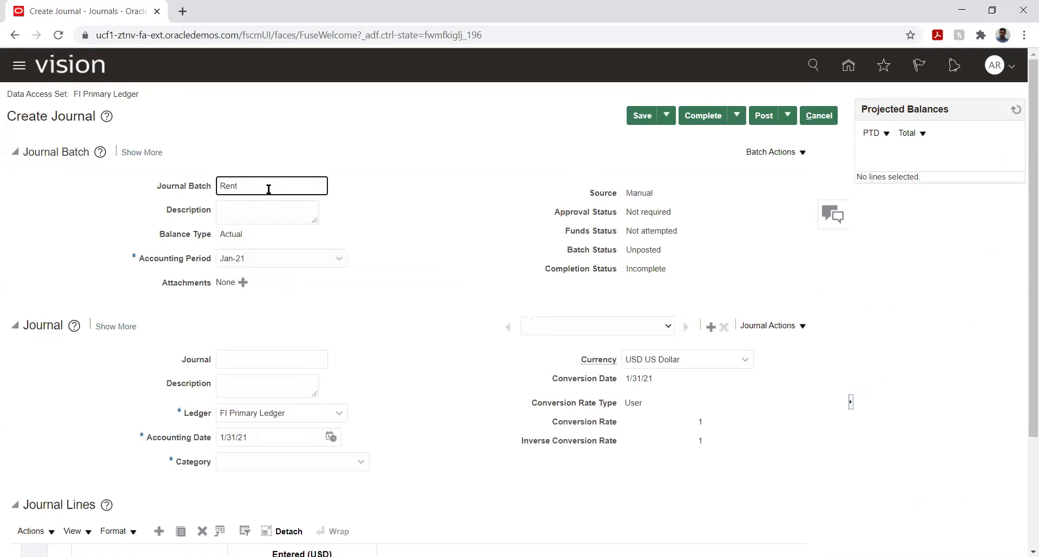
pyautogui.write('Payment JV')
pyautogui.doubleClick(260, 187)
pyautogui.click(261, 186)
pyautogui.tripleClick(262, 187)
pyautogui.hotkey('ctrl', 'c')
pyautogui.press('Tab')
pyautogui.hotkey('ctrl', 'v')
pyautogui.click(398, 231)
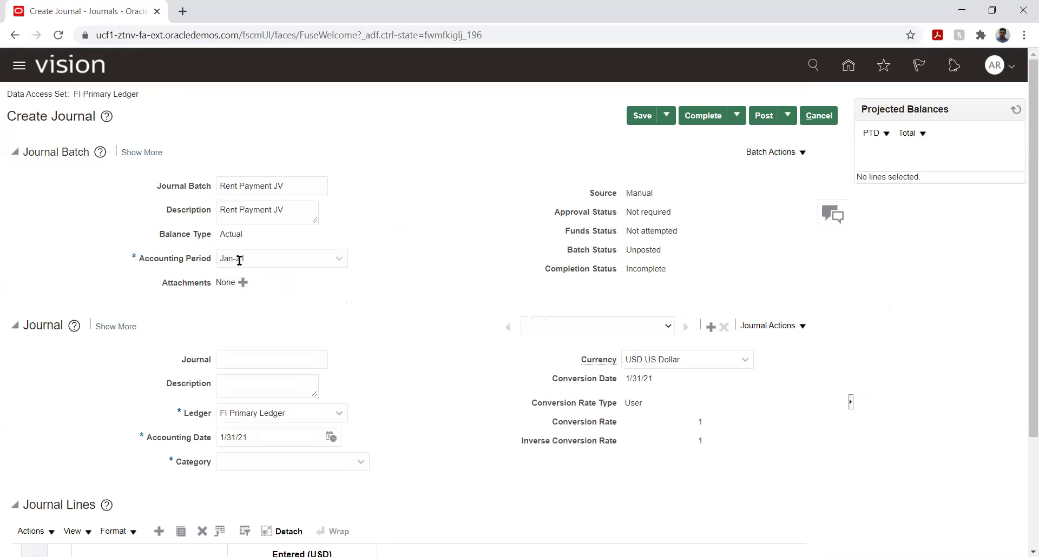
# Set the journal name and description to 'Rent Payment JV'.
pyautogui.click(248, 362)
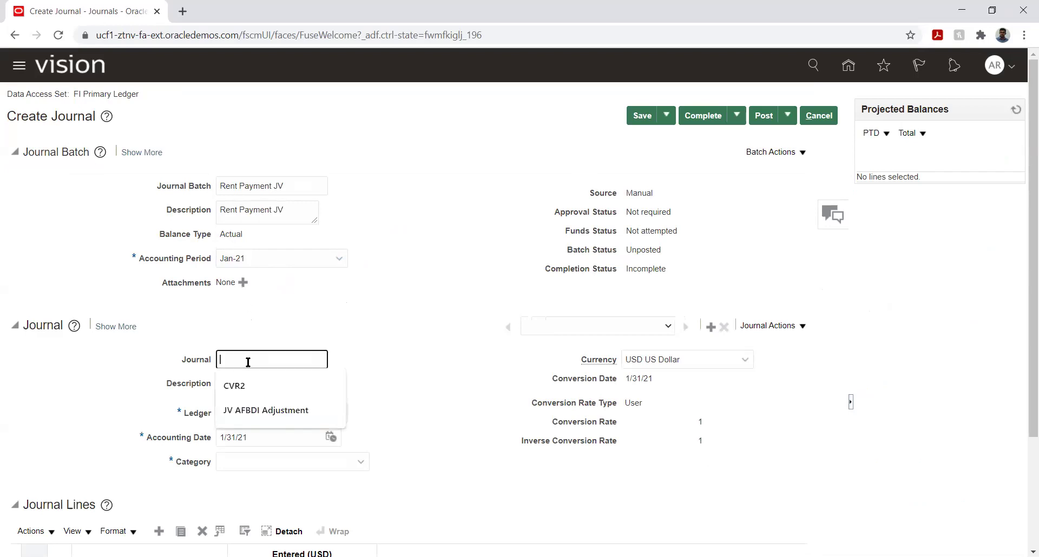
pyautogui.hotkey('ctrl', 'v')
pyautogui.press('Tab')
pyautogui.hotkey('ctrl', 'v')
pyautogui.click(399, 320)
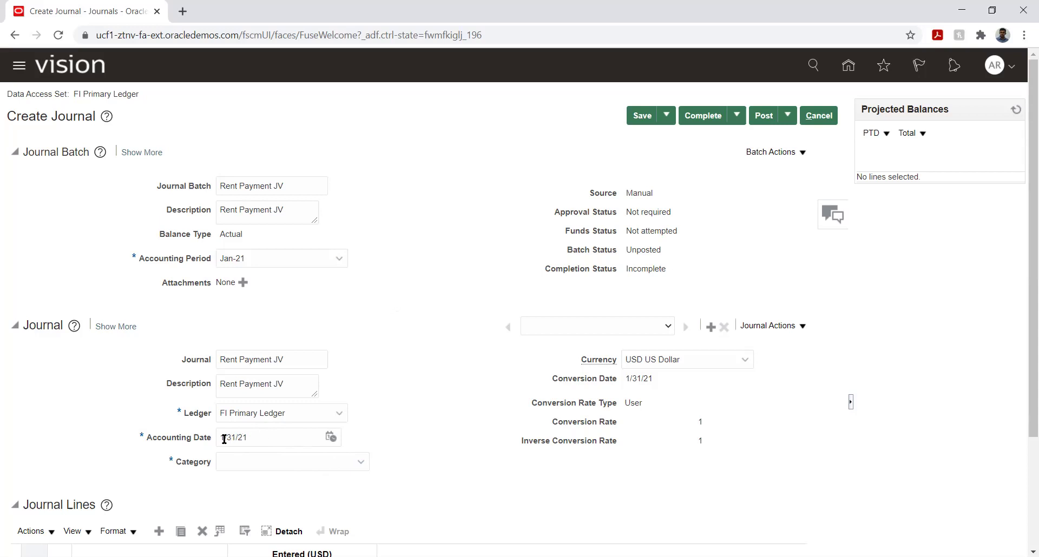
# Set the accounting date to 1/1/21 and the journal category to Adjustment.
pyautogui.click(331, 436)
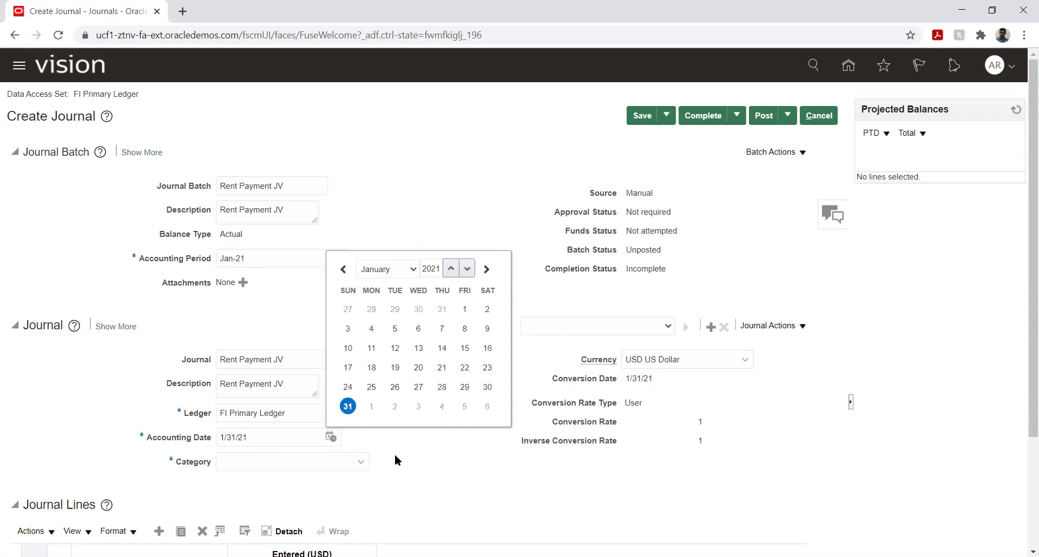
pyautogui.click(464, 309)
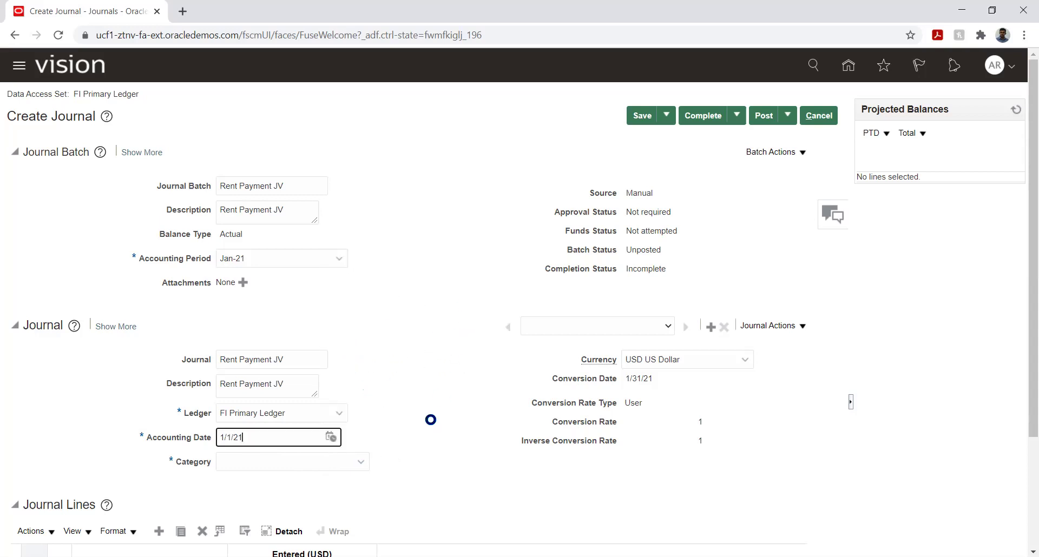
pyautogui.click(450, 310)
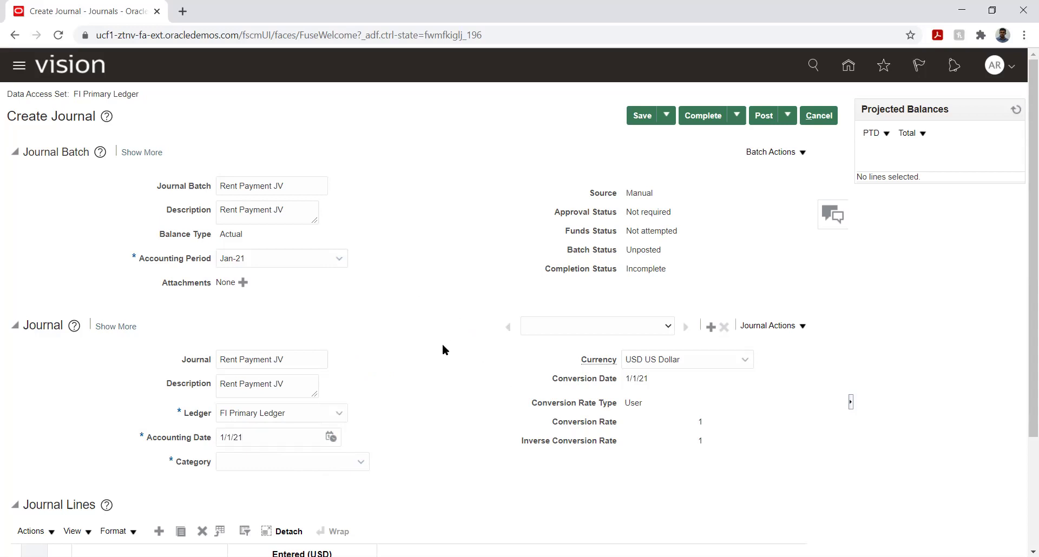
pyautogui.click(328, 463)
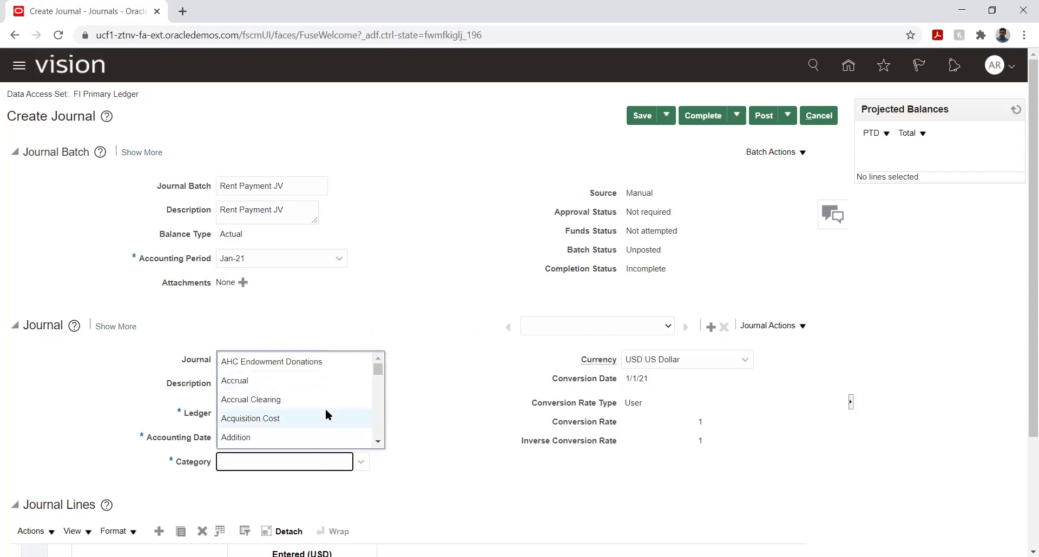
pyautogui.click(378, 441)
pyautogui.click(378, 441)
pyautogui.click(378, 442)
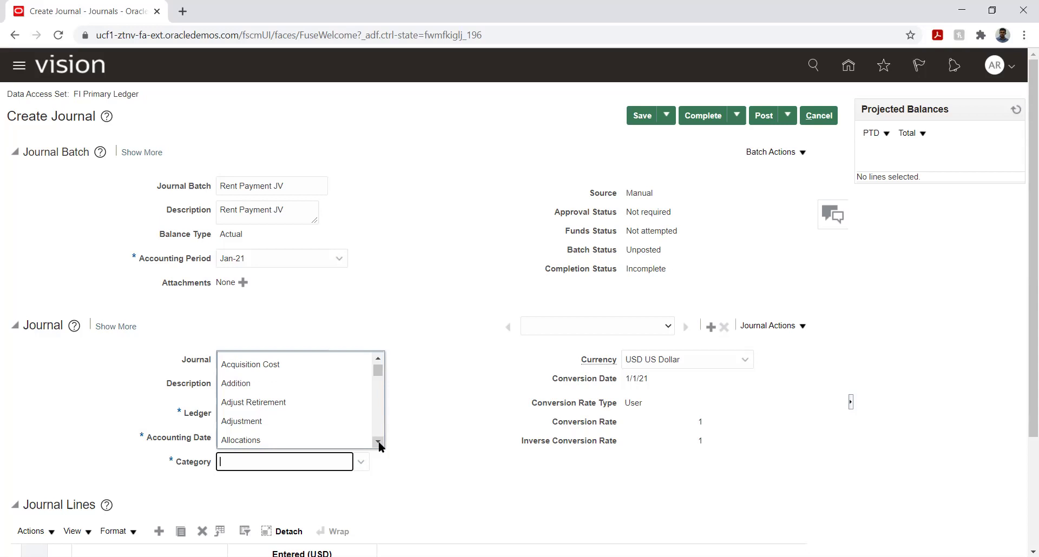
pyautogui.click(261, 420)
pyautogui.click(455, 400)
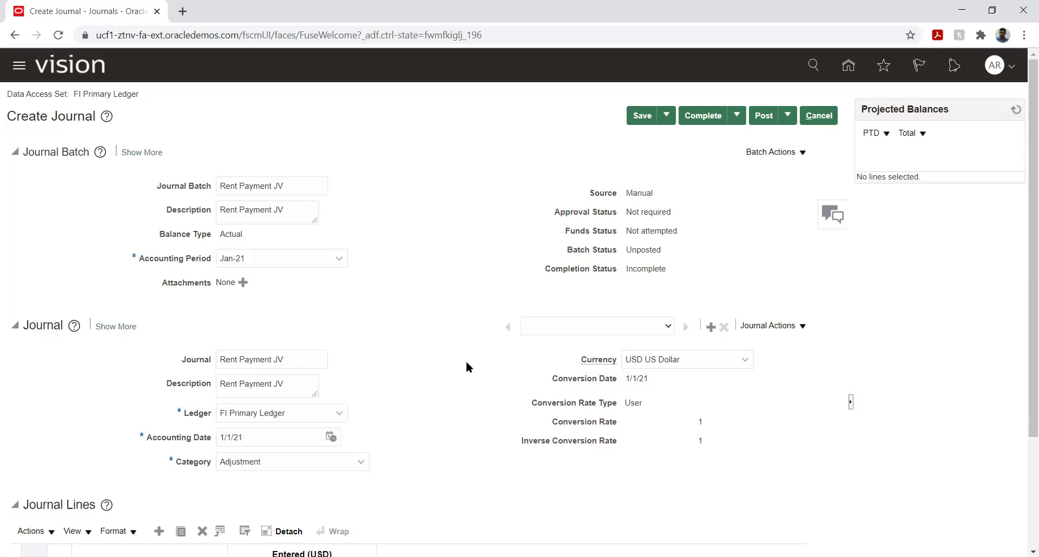
pyautogui.scroll(-3, 491, 317)
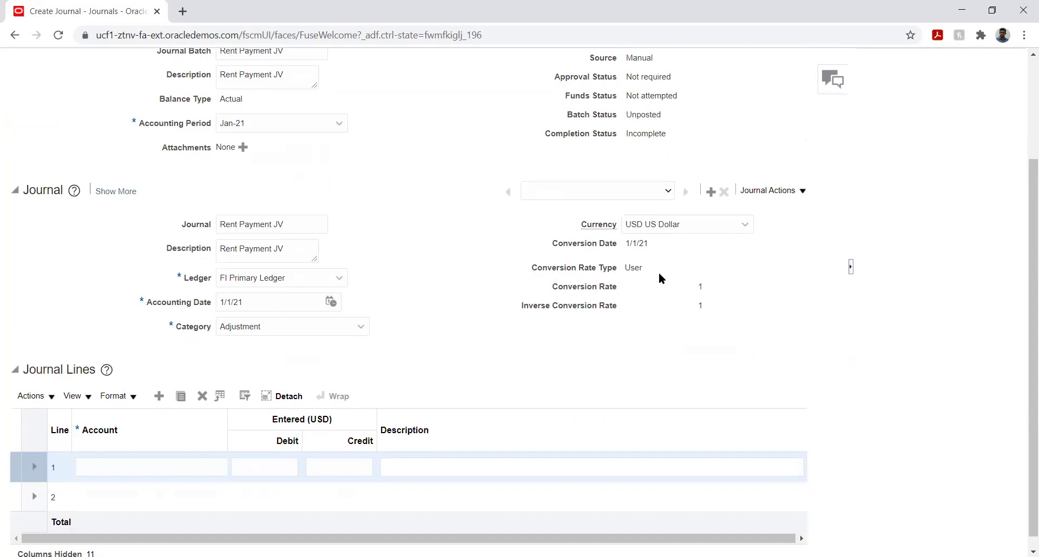
pyautogui.moveTo(629, 267); pyautogui.dragTo(644, 268)
pyautogui.click(769, 335)
# Set line 1's account to FI_COMP 100 and FI_ACCOUNTS 1000 Office Rent.
pyautogui.scroll(-1, 1, 329)
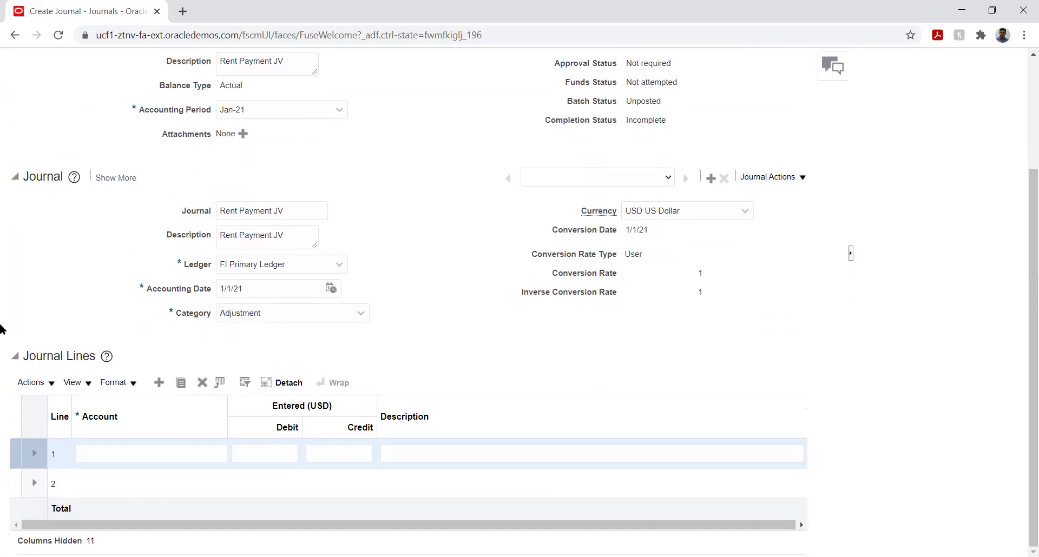
pyautogui.click(140, 454)
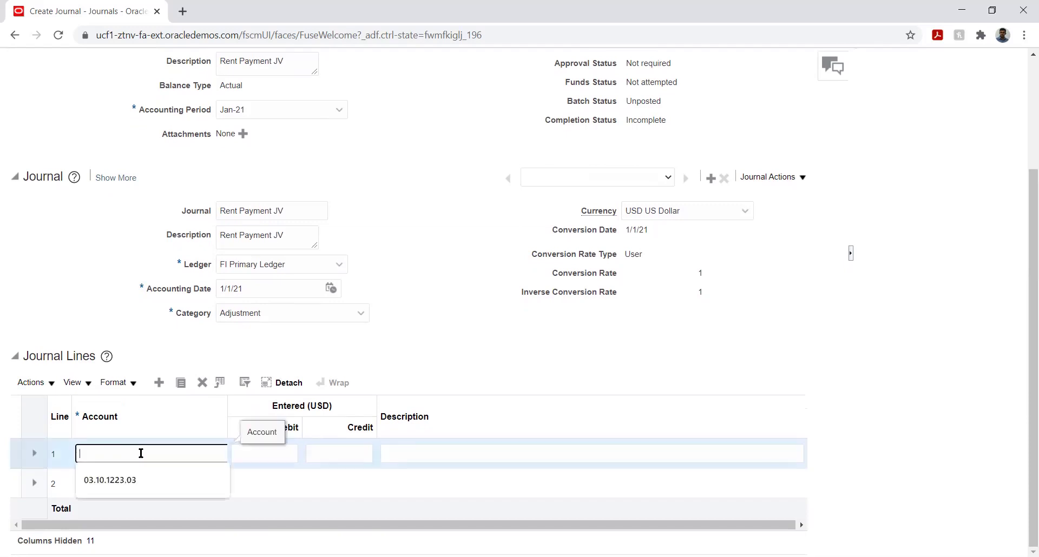
pyautogui.press('Tab')
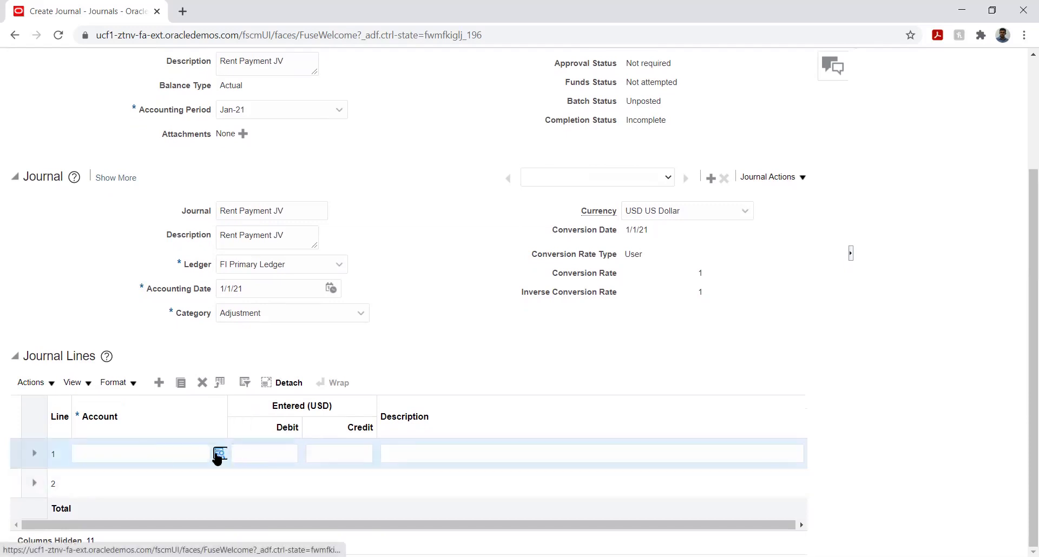
pyautogui.click(219, 453)
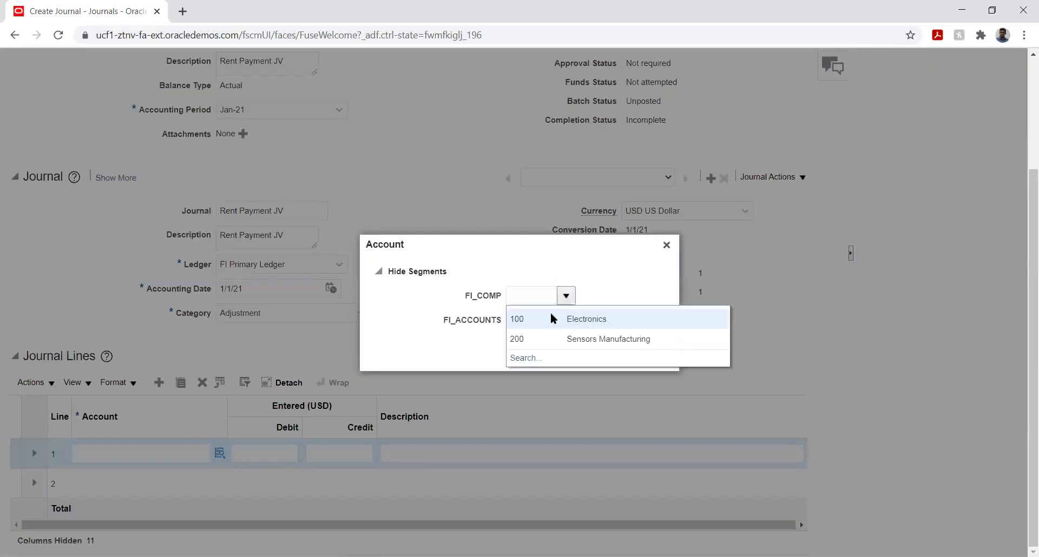
pyautogui.click(544, 320)
pyautogui.write('100')
pyautogui.click(565, 320)
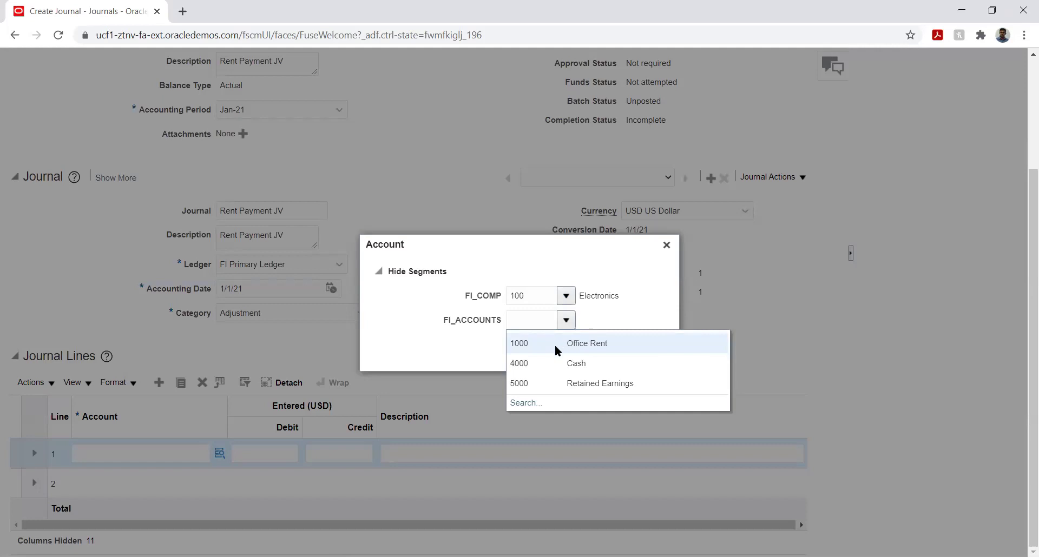
pyautogui.click(558, 347)
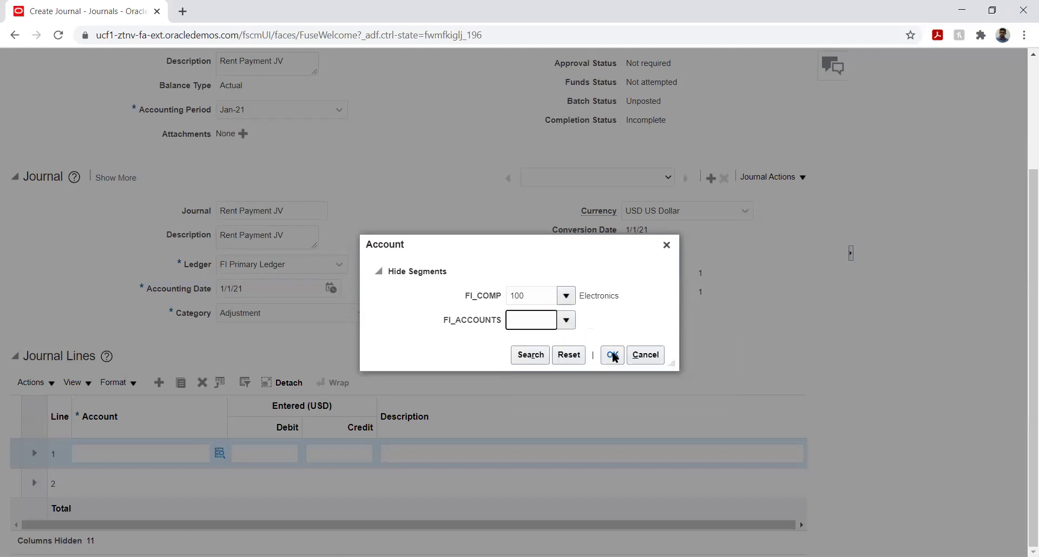
pyautogui.click(613, 357)
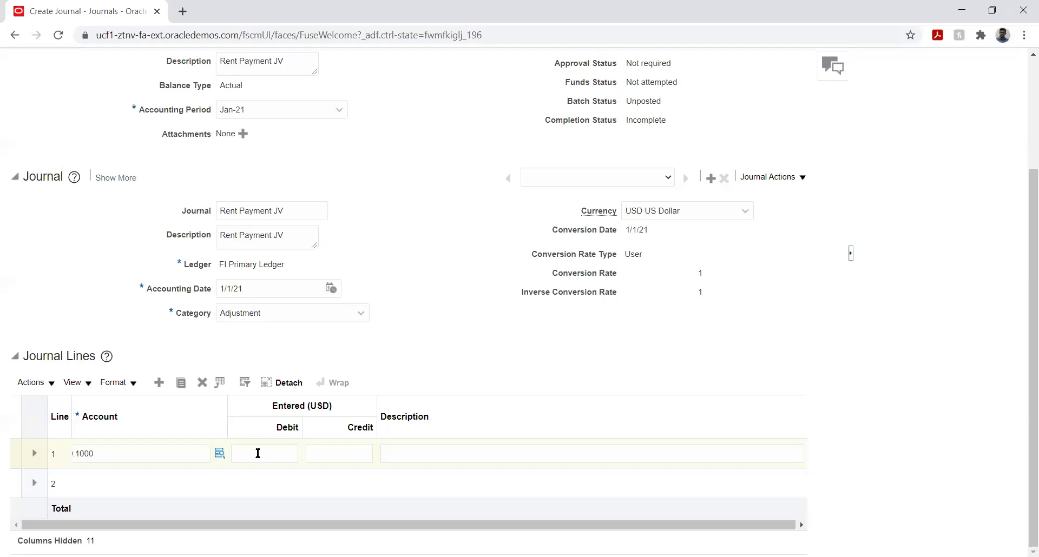
# Enter a debit of 10,000 on line 1.
pyautogui.click(257, 451)
pyautogui.write('10,000')
pyautogui.press('Tab')
pyautogui.press('Tab')
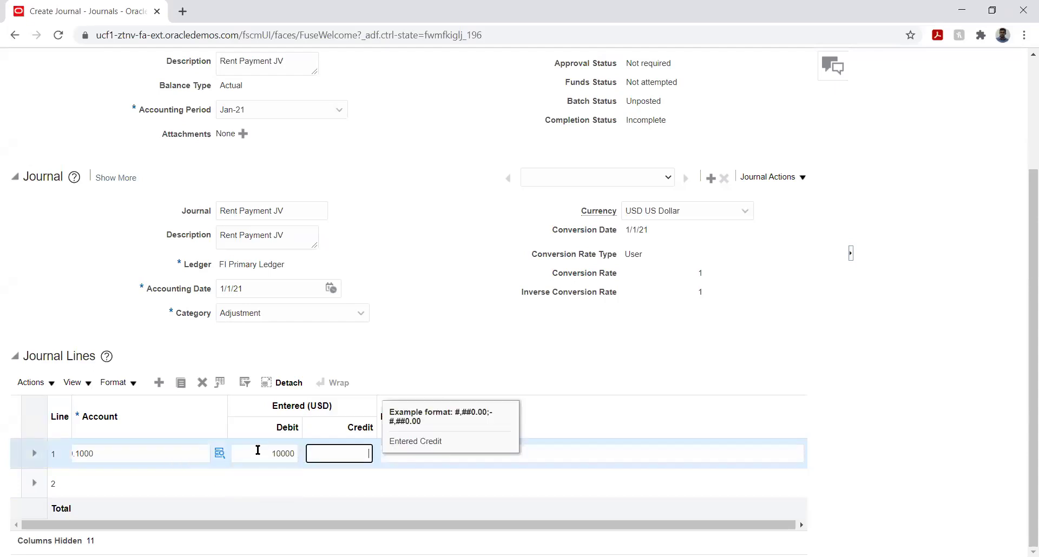
pyautogui.click(125, 484)
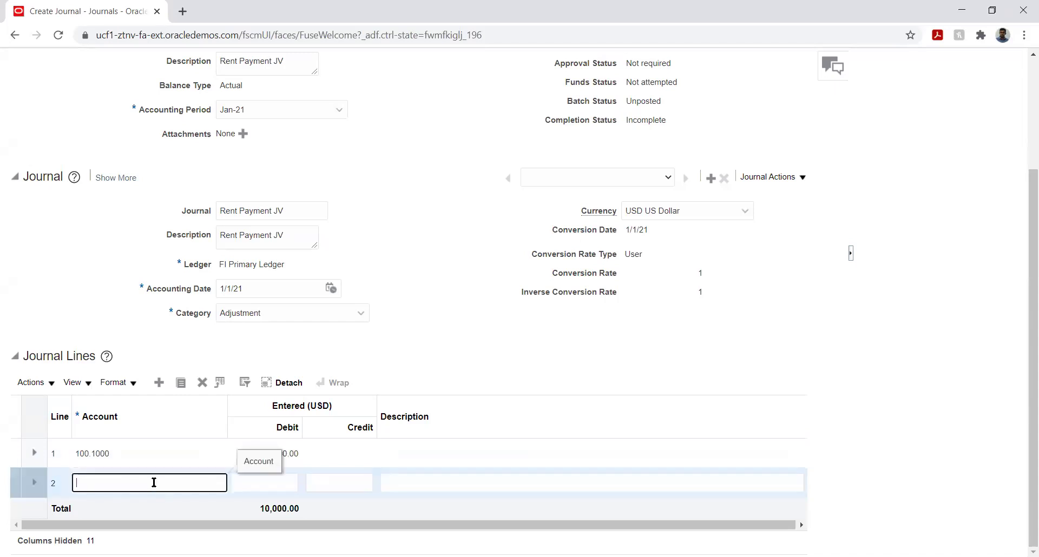
# Credit account 100.4000 Cash for 10,000 on line 2, balancing debits and credits.
pyautogui.click(220, 482)
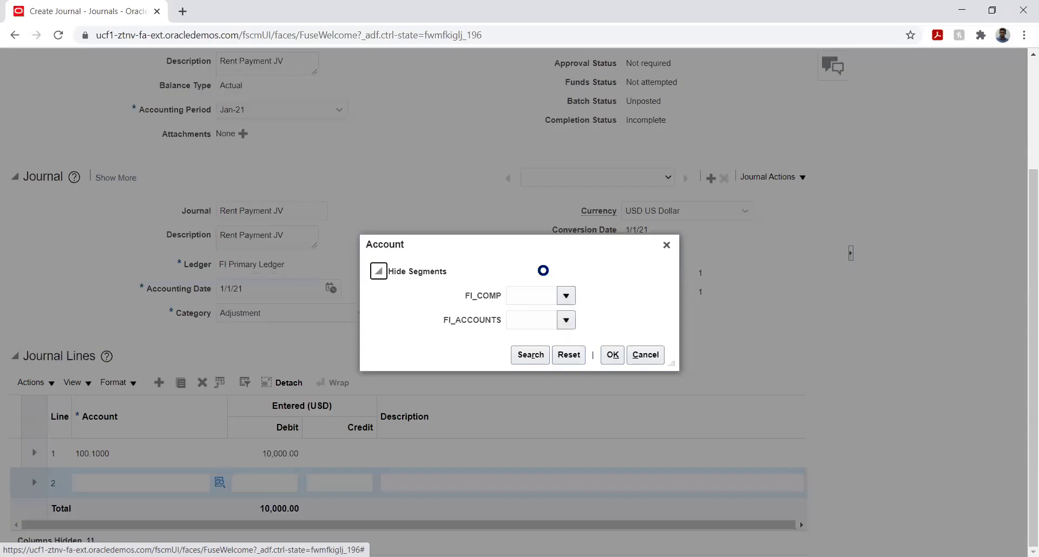
pyautogui.click(563, 300)
pyautogui.click(553, 315)
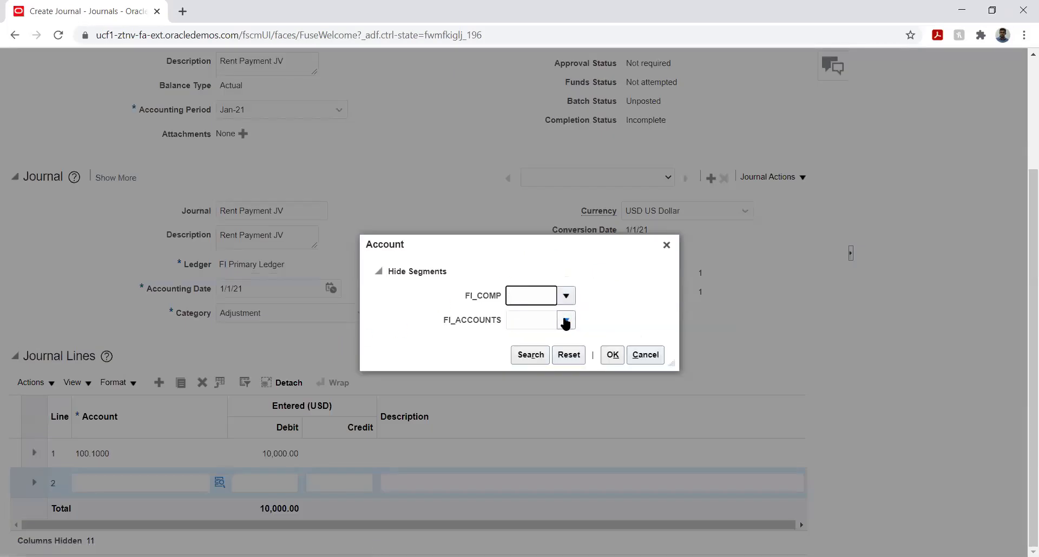
pyautogui.click(565, 321)
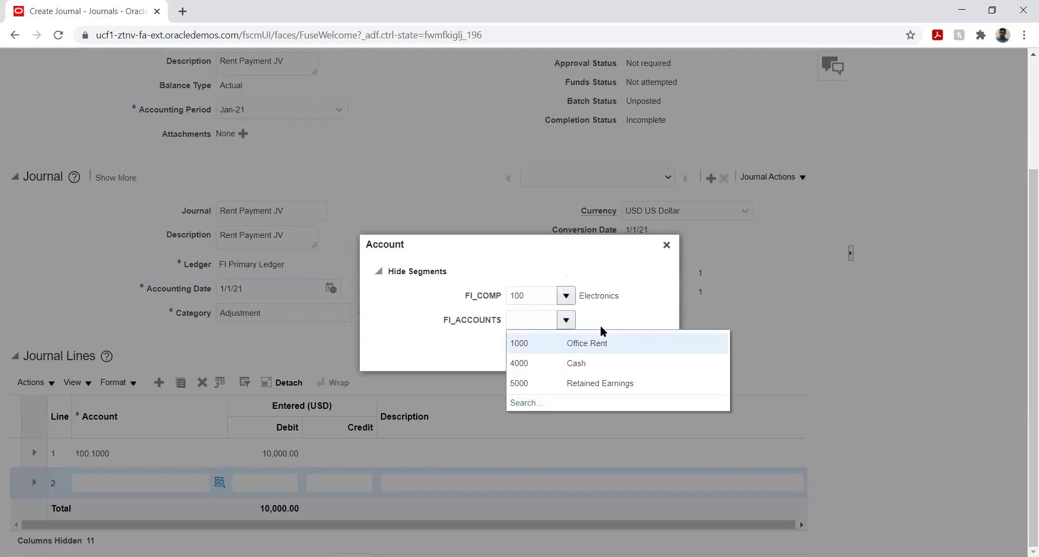
pyautogui.click(577, 365)
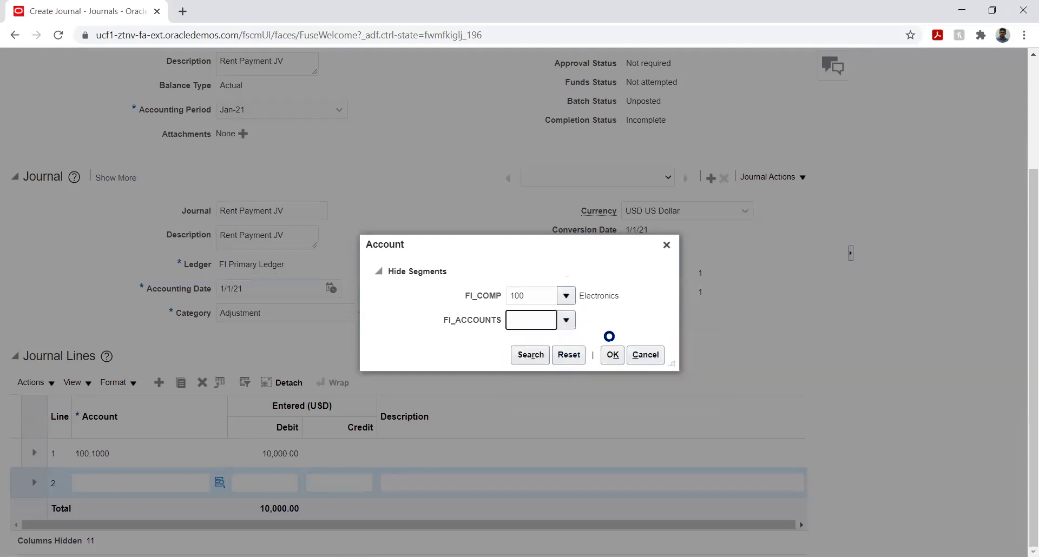
pyautogui.click(612, 356)
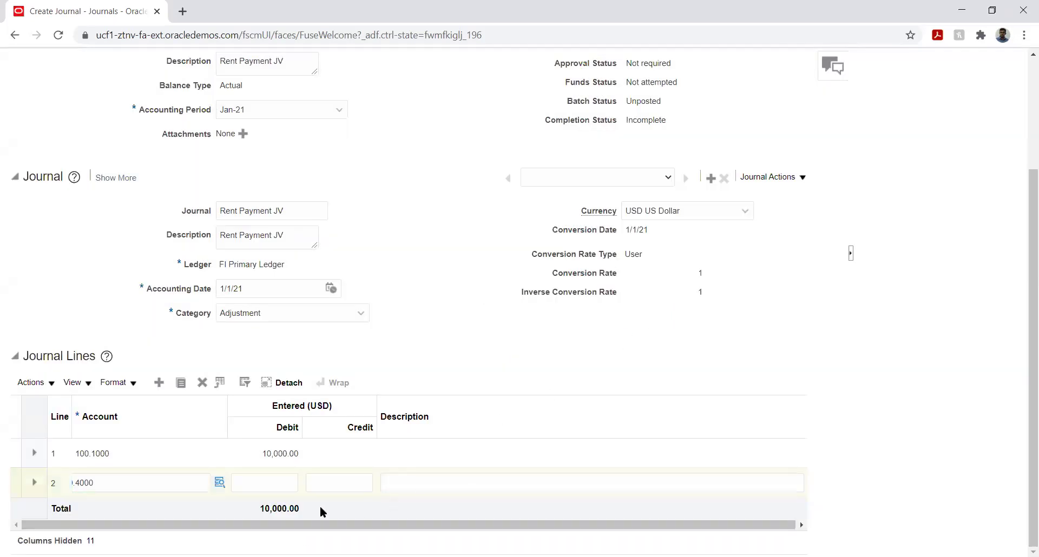
pyautogui.click(341, 483)
pyautogui.write('10000')
pyautogui.press('Tab')
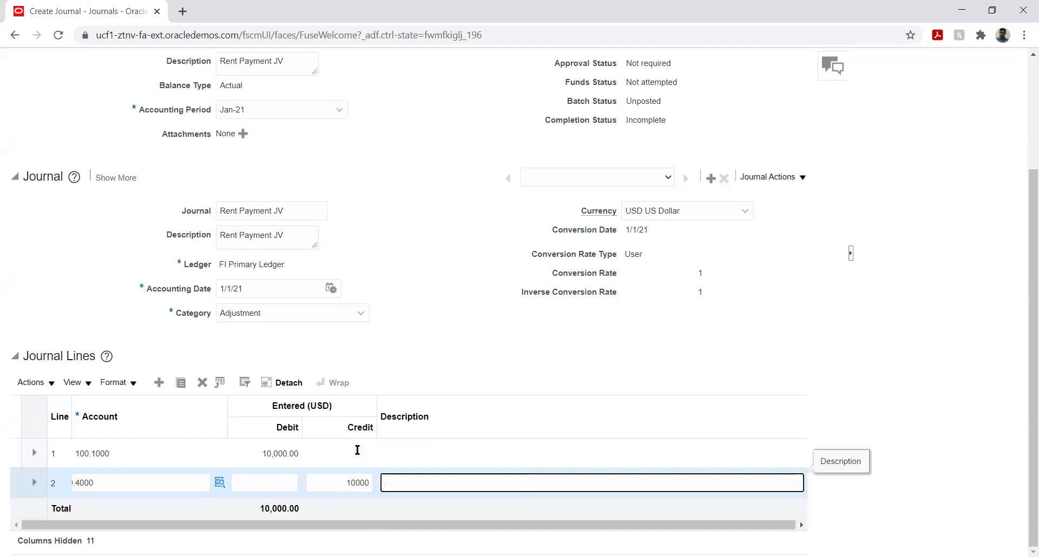
pyautogui.click(518, 360)
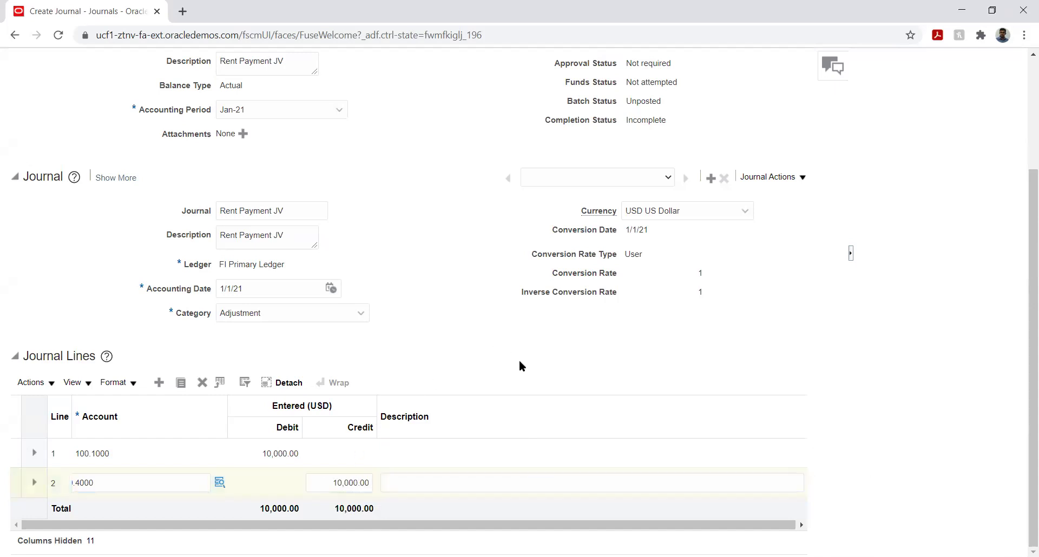
pyautogui.click(341, 527)
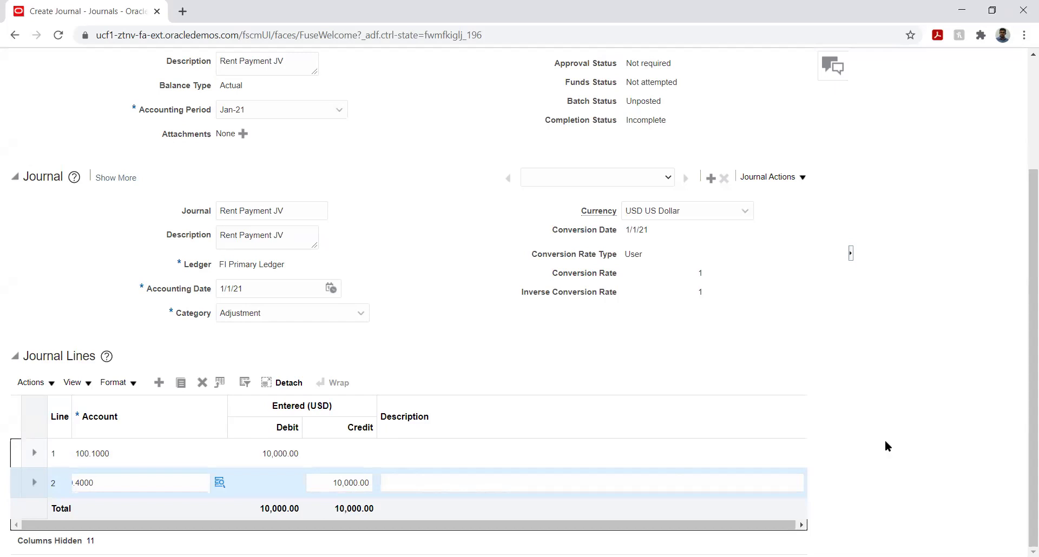
pyautogui.moveTo(1024, 408); pyautogui.dragTo(1024, 396)
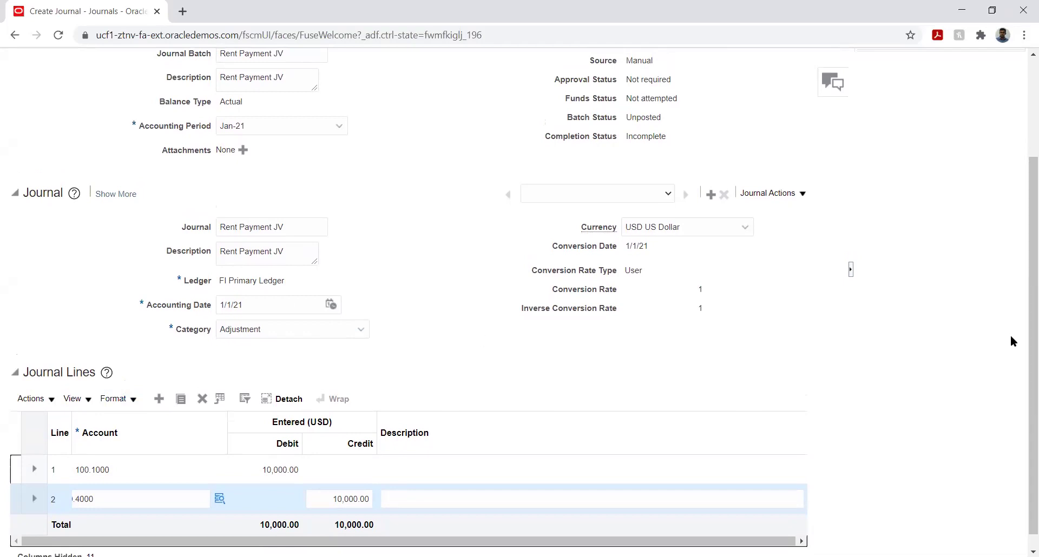
pyautogui.moveTo(1021, 335); pyautogui.dragTo(1021, 374)
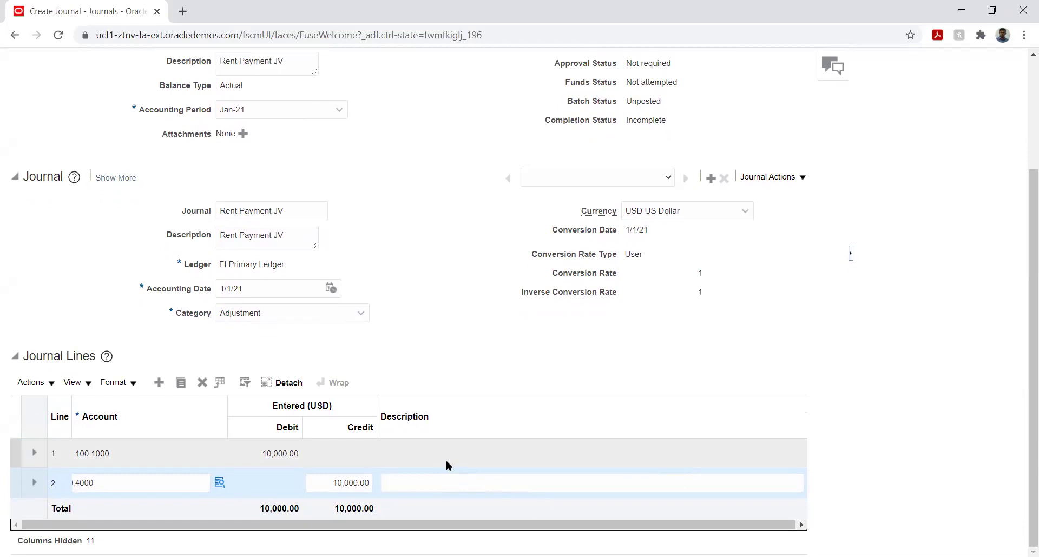
pyautogui.moveTo(1021, 403); pyautogui.dragTo(1023, 278)
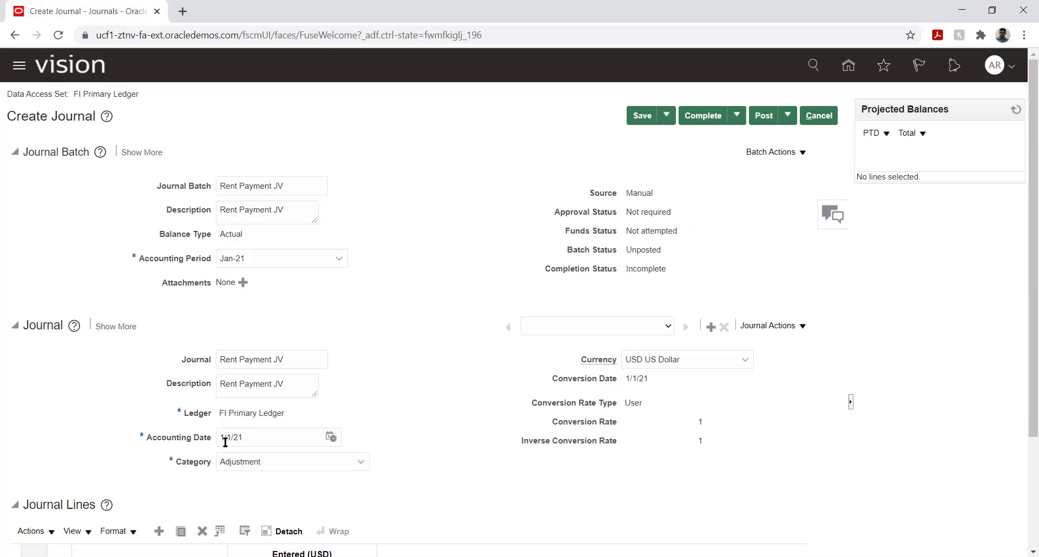
# Post the Rent Payment JV, acknowledge the submission, and return to Journals.
pyautogui.click(764, 115)
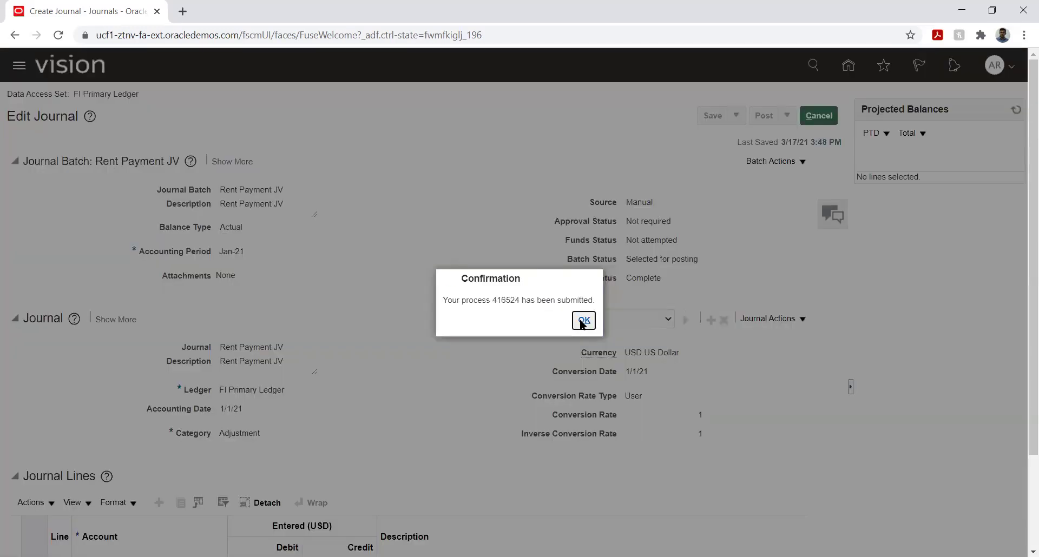
pyautogui.click(583, 320)
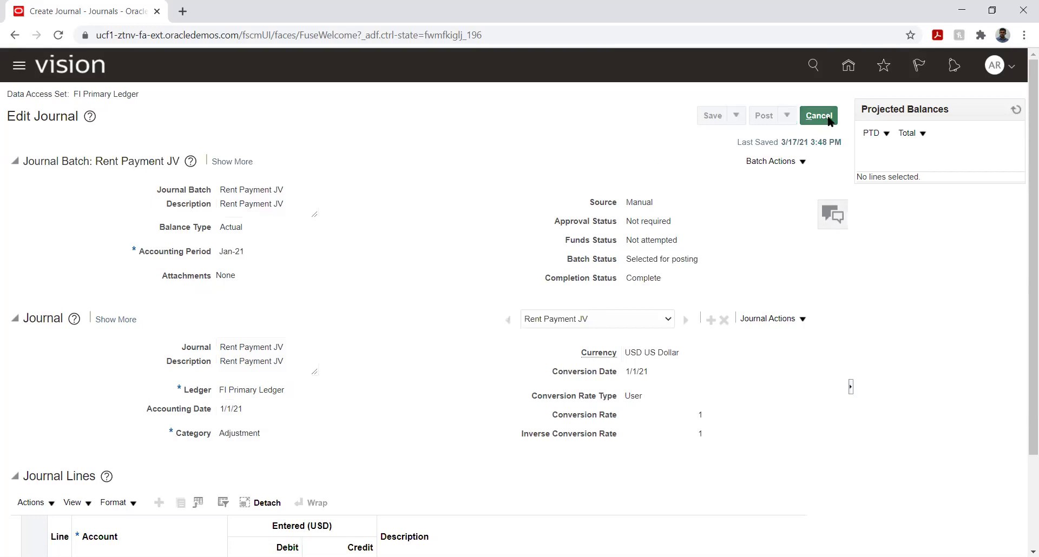
pyautogui.click(830, 120)
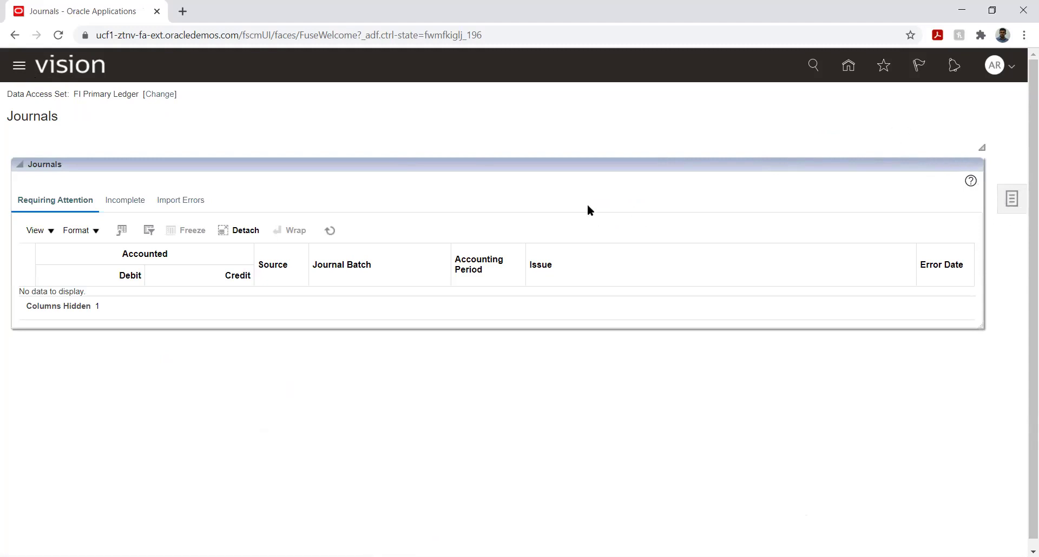
# Confirm in Scheduled Processes that Post Journals for Single Ledger succeeded, then return home.
pyautogui.click(1009, 200)
pyautogui.scroll(-8, 213, 262)
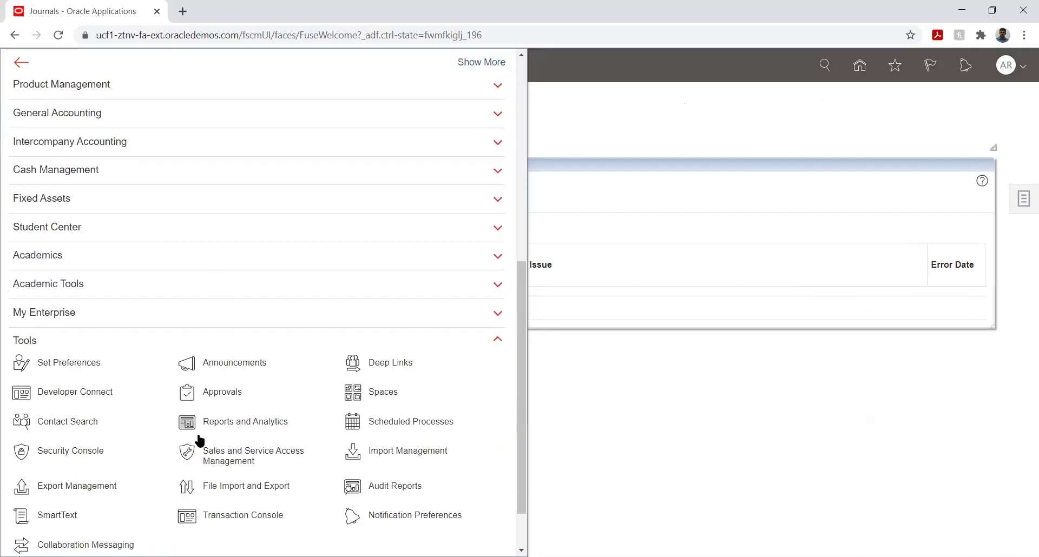
pyautogui.click(387, 424)
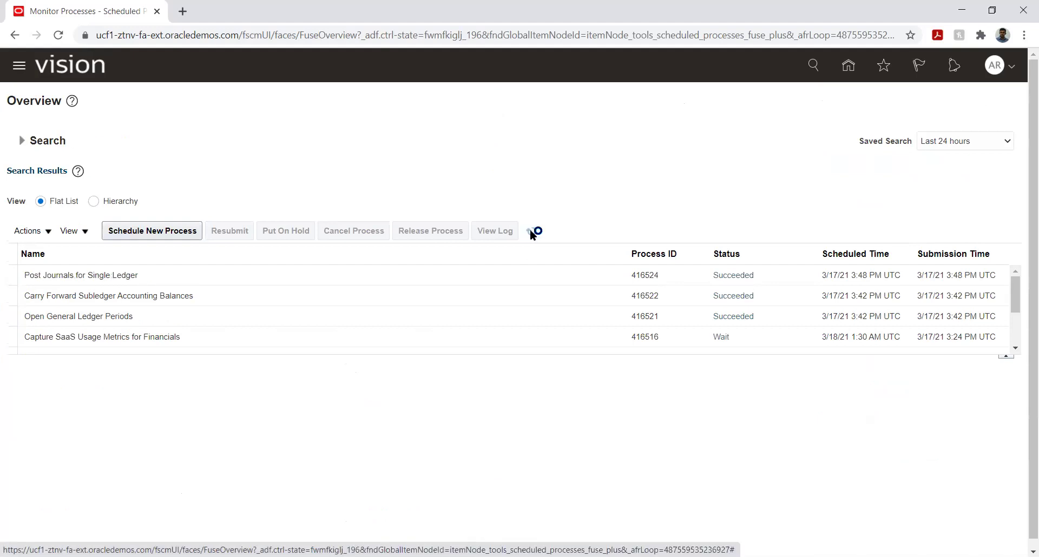
pyautogui.click(854, 74)
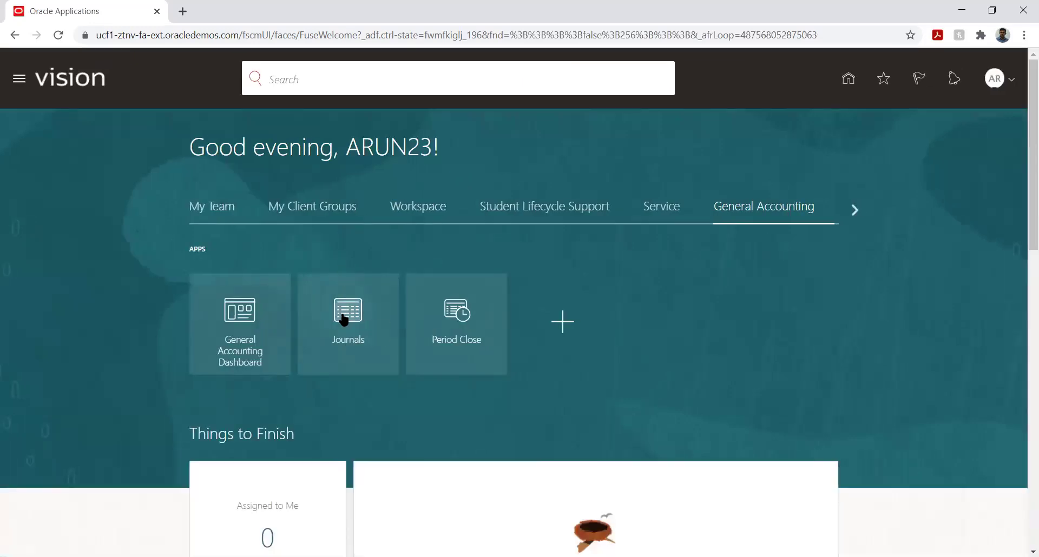
# Search Manage Journals for Jan-21, showing Rent Payment JV posted at 10,000.00 debit and credit.
pyautogui.click(343, 318)
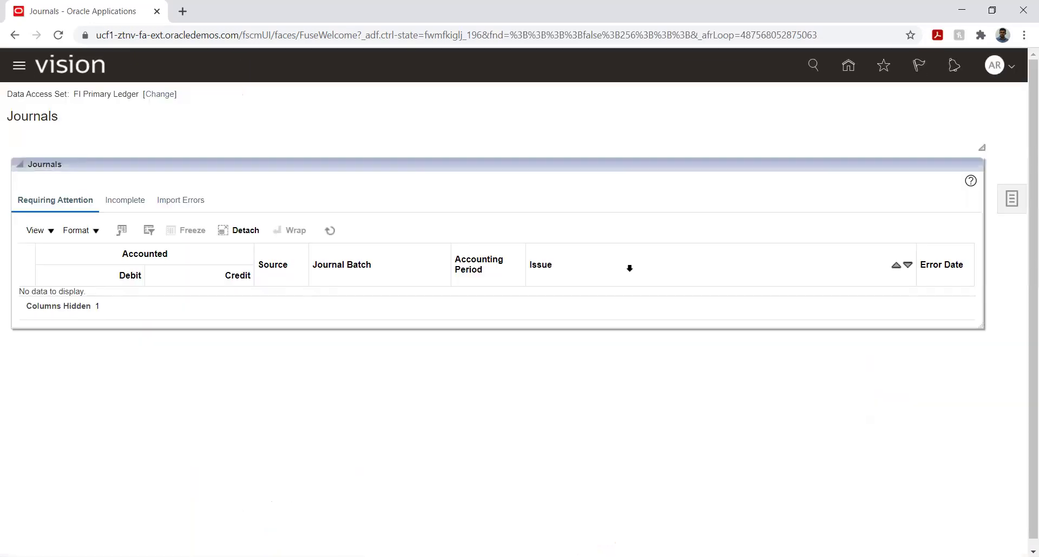
pyautogui.click(1009, 211)
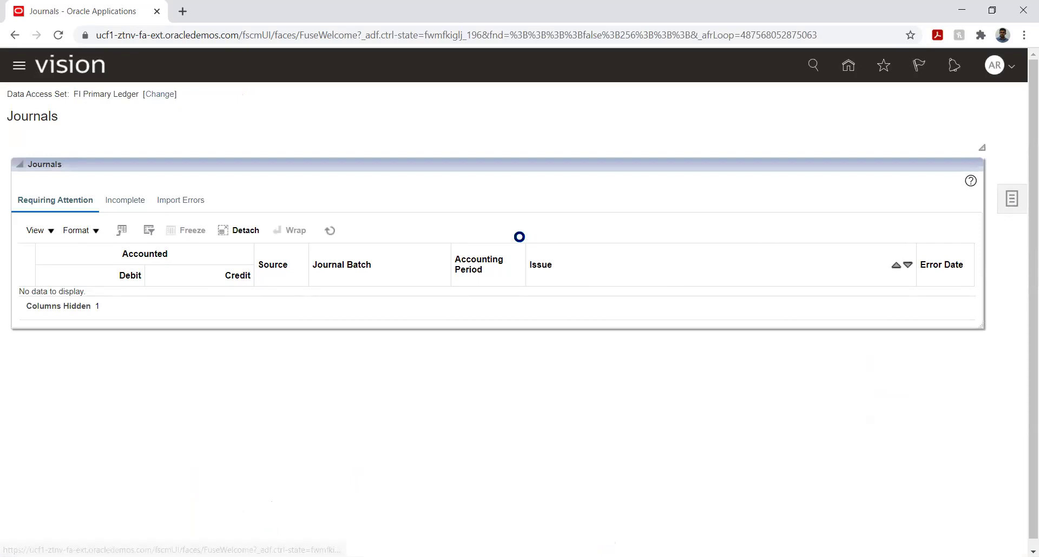
pyautogui.click(879, 115)
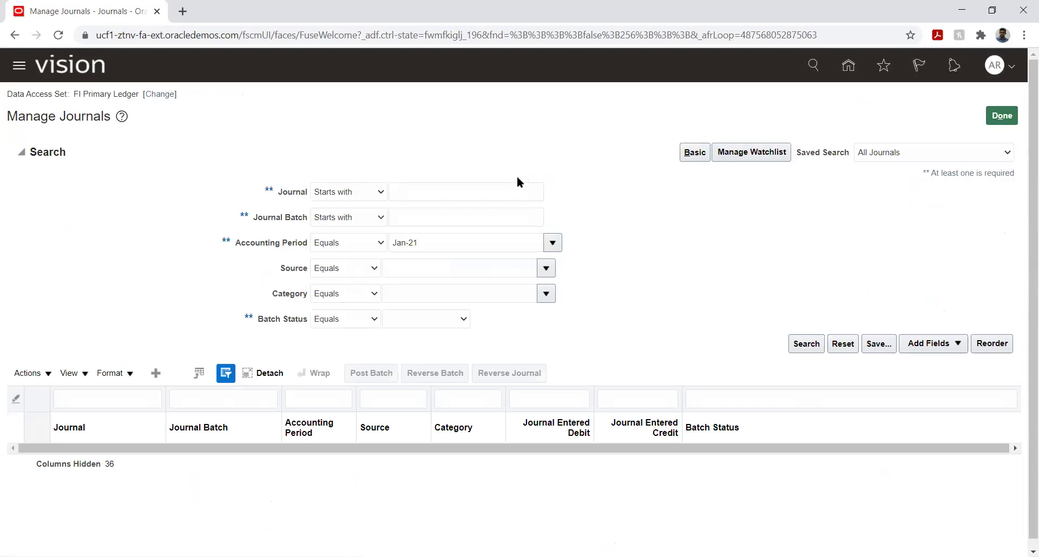
pyautogui.click(806, 344)
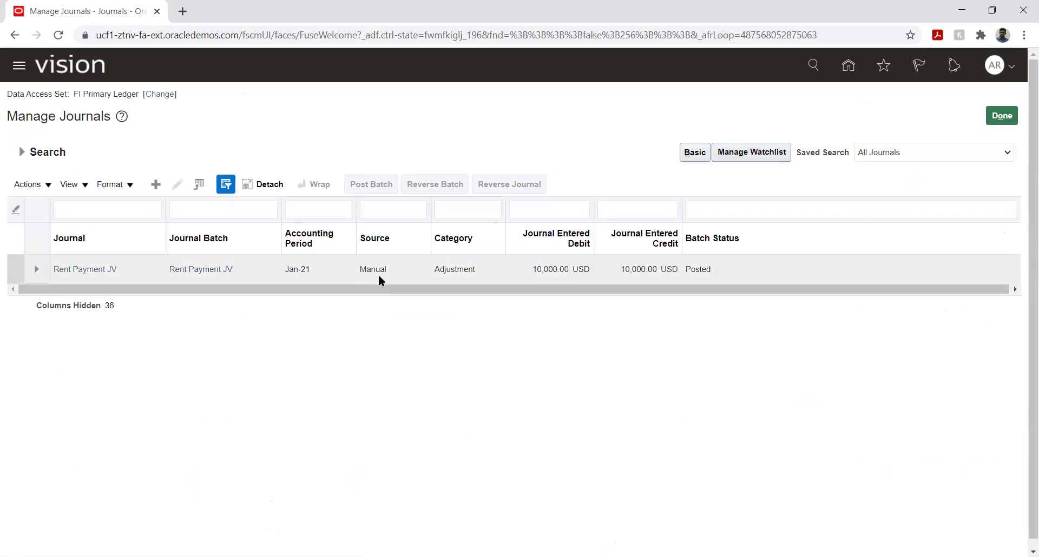
pyautogui.click(76, 271)
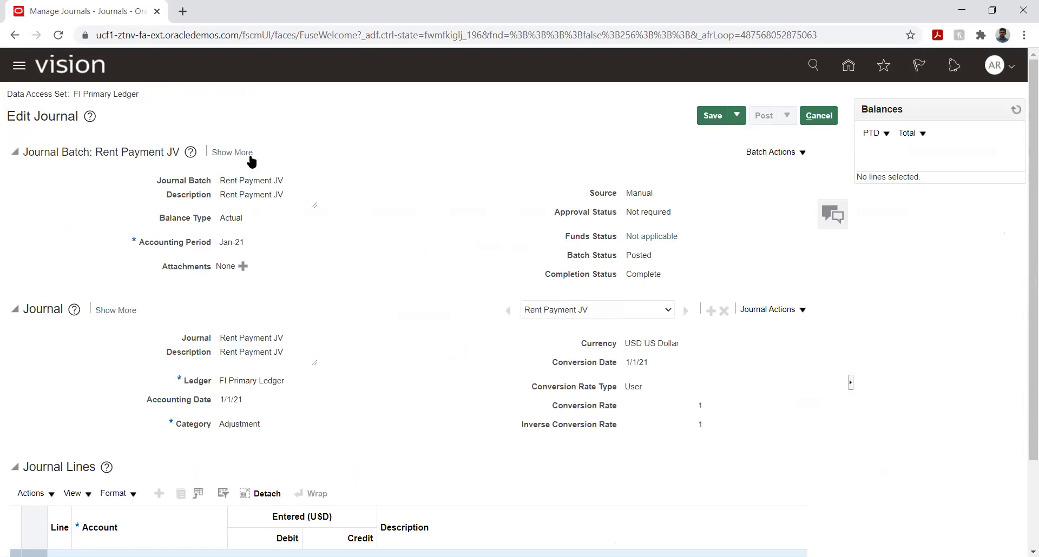
pyautogui.click(233, 152)
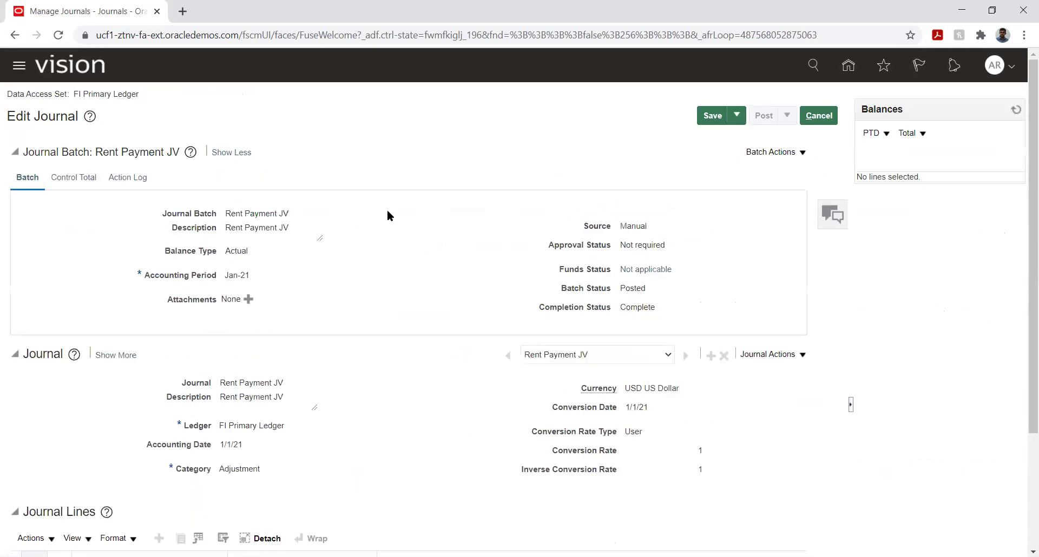
pyautogui.scroll(-3, 370, 262)
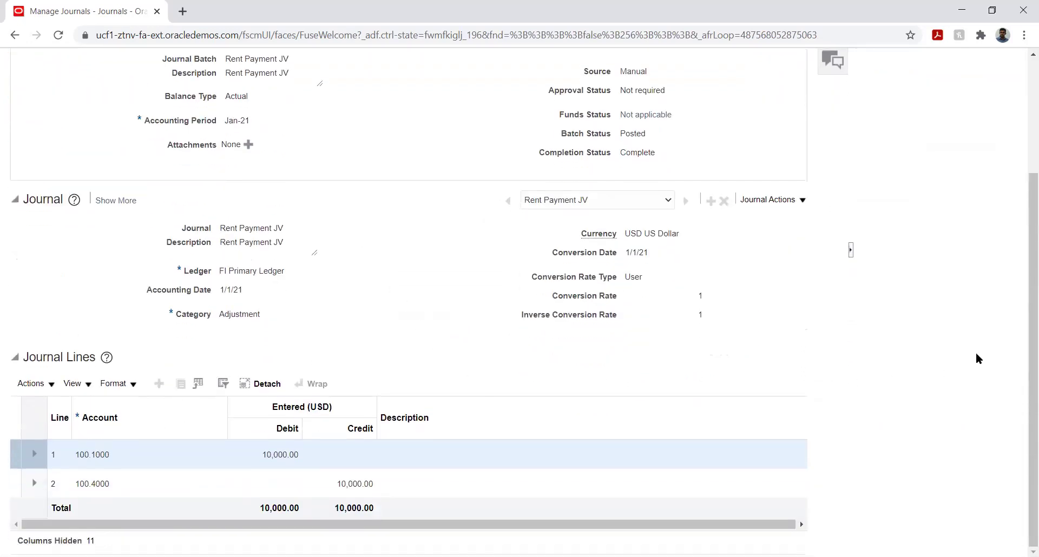
pyautogui.scroll(3, 1003, 325)
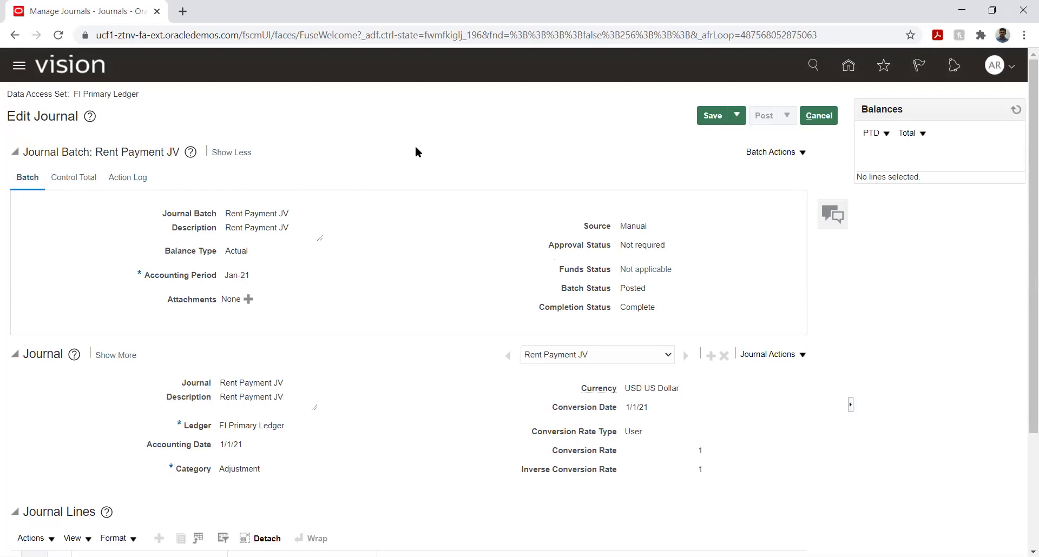
pyautogui.click(736, 115)
pyautogui.click(724, 136)
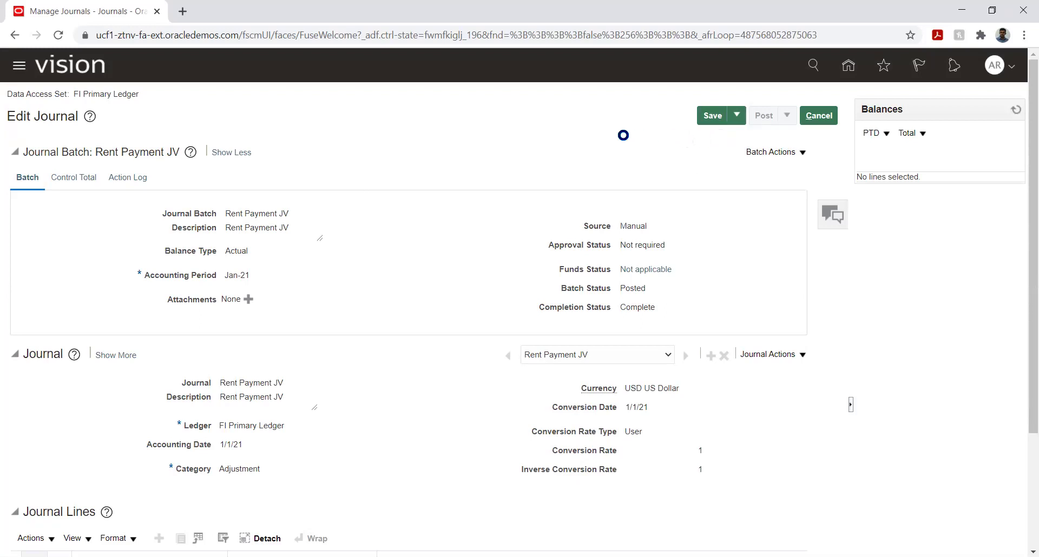